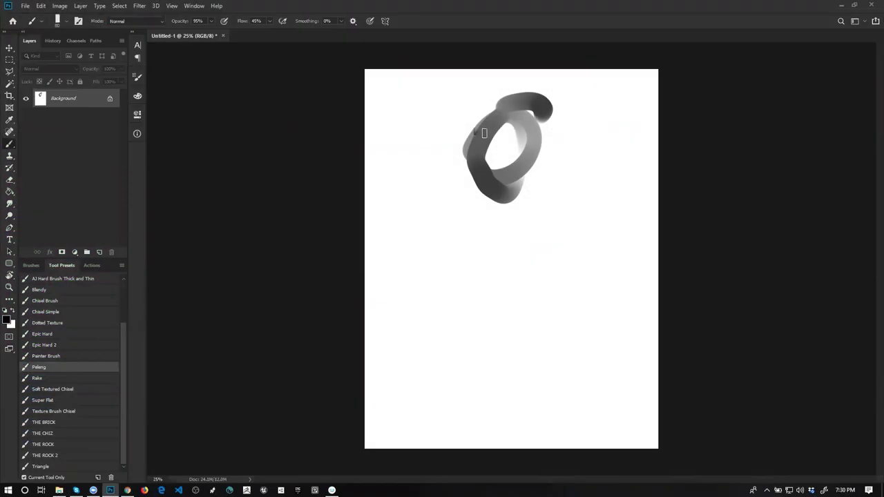
- Fill the open centre of the dark head shape with a sampled mid-gray, extending the strokes down to the jaw
mouse_move(482, 124)
mouse_down()
mouse_move(470, 154)
mouse_move(483, 122)
mouse_move(472, 138)
mouse_move(533, 101)
mouse_move(539, 126)
mouse_up()
key(bracketright)
key(bracketright)
key(bracketright)
key(bracketright)
key(ctrl+z)
alt+click(511, 111)
key(ctrl+z)
key(ctrl+z)
mouse_move(486, 135)
mouse_down()
mouse_move(492, 177)
mouse_move(497, 122)
mouse_move(478, 160)
mouse_move(503, 160)
mouse_move(517, 105)
mouse_move(539, 109)
mouse_move(537, 143)
mouse_move(487, 177)
mouse_move(511, 206)
mouse_up()
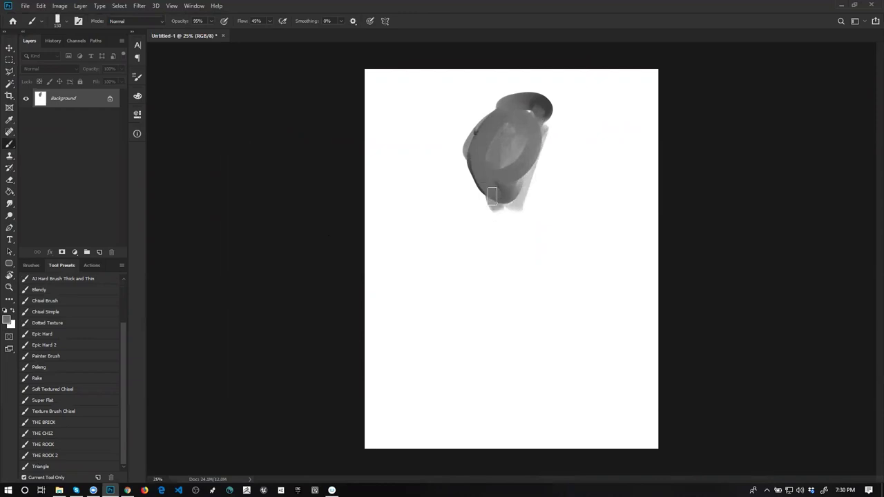
- Sketch the front contour of the forehead and face with the AJ Basic 3 brush, and flip the canvas horizontally
drag(124, 321, 125, 279)
click(91, 314)
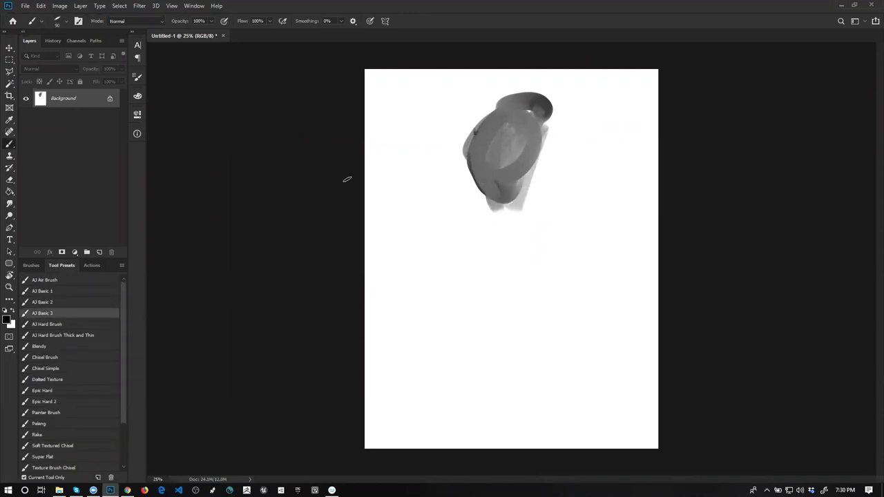
mouse_move(529, 95)
mouse_down()
mouse_move(466, 147)
mouse_move(467, 171)
mouse_move(523, 94)
mouse_move(460, 138)
mouse_move(472, 213)
mouse_up()
key([)
mouse_move(468, 168)
mouse_down()
mouse_move(470, 230)
mouse_move(485, 258)
mouse_up()
key(ctrl+shift+h)
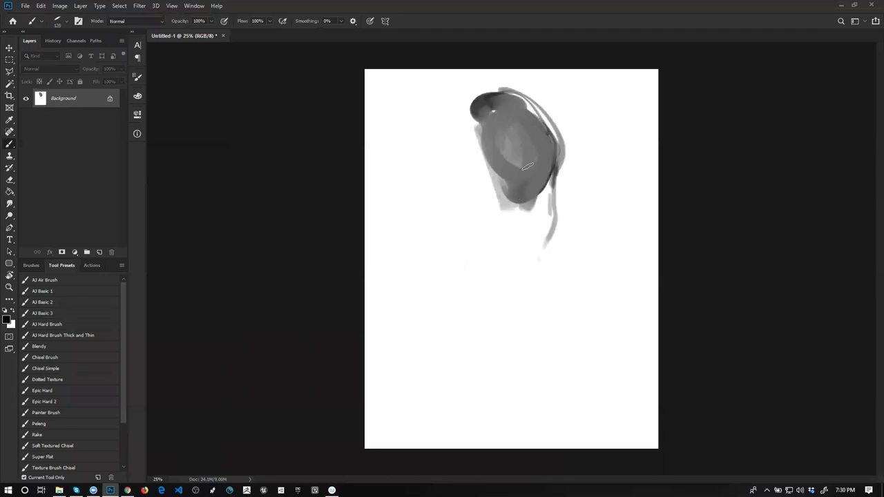
- Paint the dark eyebrow, the eye and the first lines of the nose with a smaller black brush
drag(471, 103, 452, 115)
key(bracketleft)
key(bracketleft)
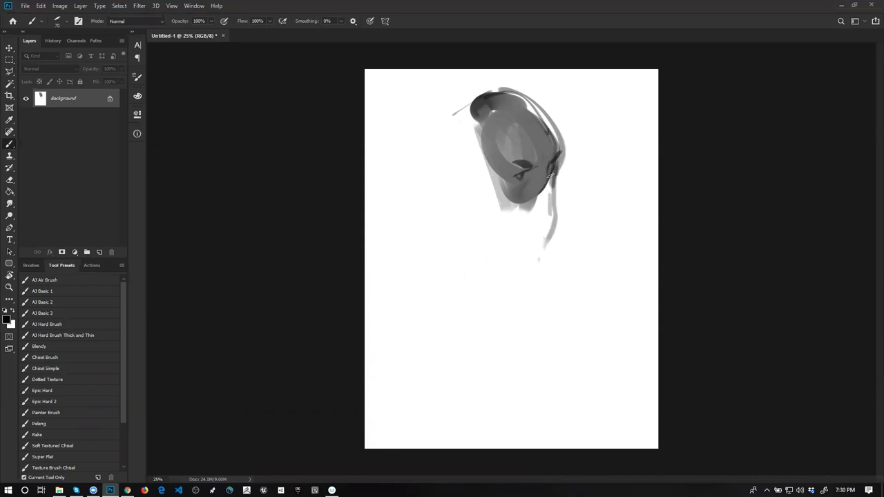
drag(544, 168, 550, 193)
alt+click(540, 181)
drag(547, 192, 546, 194)
- Paint out the stray contour line with sampled white, refine the nose with sampled tones, and flip the canvas horizontally
alt+click(545, 172)
alt+click(567, 151)
mouse_move(566, 145)
mouse_down()
mouse_move(557, 177)
mouse_move(552, 167)
mouse_move(549, 189)
mouse_move(562, 171)
mouse_move(556, 165)
mouse_move(551, 184)
mouse_move(560, 210)
mouse_move(554, 202)
mouse_move(544, 237)
mouse_up()
alt+click(550, 173)
alt+click(559, 165)
alt+click(544, 185)
alt+click(546, 187)
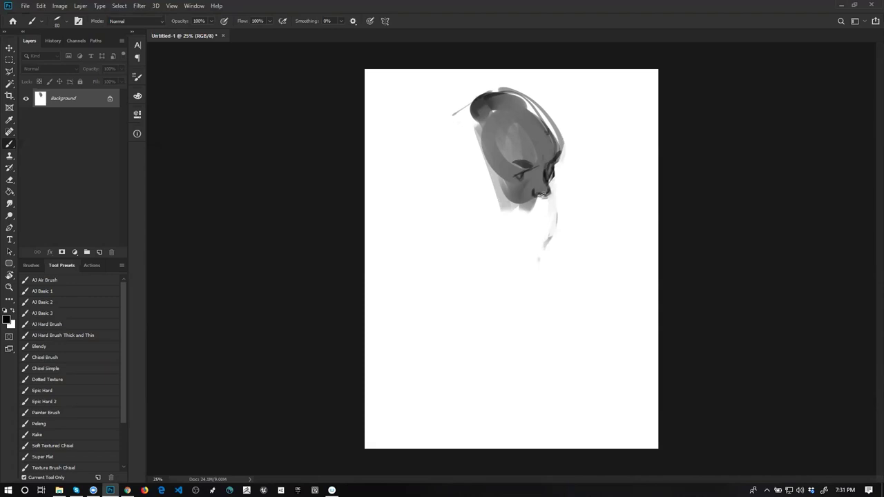
key(ctrl+shift+h)
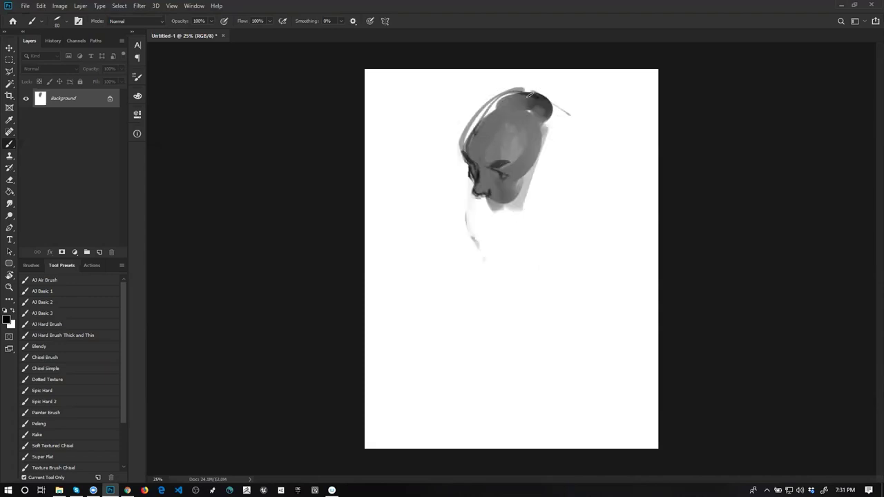
- Darken the forehead's front edge and add the first black hair strokes above it with a larger brush
mouse_move(466, 148)
mouse_down()
mouse_move(464, 126)
mouse_move(483, 103)
mouse_move(491, 104)
mouse_move(482, 108)
mouse_move(490, 122)
mouse_up()
key(bracketright)
key(bracketright)
key(bracketright)
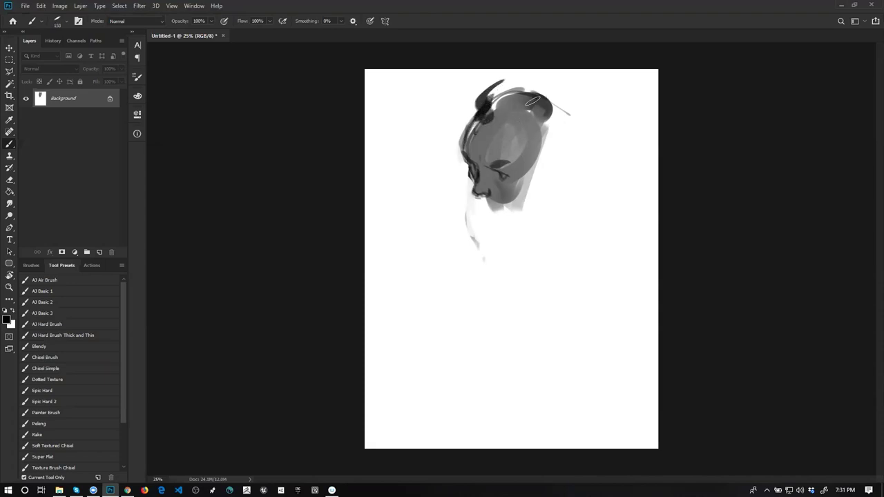
- Select the whole head with a polygonal outline, move it lower on the canvas, and deselect it
key(l)
click(558, 87)
click(497, 69)
click(461, 81)
click(433, 136)
click(426, 203)
click(448, 253)
click(501, 259)
click(578, 214)
click(588, 147)
click(558, 88)
mouse_move(530, 133)
mouse_down()
mouse_move(527, 168)
mouse_move(495, 143)
mouse_move(470, 158)
mouse_move(478, 131)
mouse_move(515, 105)
mouse_up()
key(ctrl+d)
- Paint dark strokes for the sideburn, the moustache and the start of the beard, and flip the canvas horizontally
key(b)
mouse_move(503, 143)
mouse_down()
mouse_move(558, 128)
mouse_move(513, 148)
mouse_move(486, 129)
mouse_move(506, 108)
mouse_move(538, 99)
mouse_move(555, 117)
mouse_move(522, 103)
mouse_move(494, 138)
mouse_move(536, 105)
mouse_move(518, 114)
mouse_move(500, 147)
mouse_move(555, 113)
mouse_move(504, 147)
mouse_move(528, 145)
mouse_move(532, 157)
mouse_move(522, 149)
mouse_move(506, 155)
mouse_move(520, 149)
mouse_move(530, 159)
mouse_move(524, 153)
mouse_move(517, 187)
mouse_move(534, 197)
mouse_move(528, 166)
mouse_move(524, 176)
mouse_move(529, 164)
mouse_move(527, 205)
mouse_up()
key(bracketright)
mouse_move(467, 216)
mouse_down()
mouse_move(467, 249)
mouse_move(465, 223)
mouse_move(468, 235)
mouse_move(486, 235)
mouse_move(497, 257)
mouse_move(488, 238)
mouse_move(506, 251)
mouse_up()
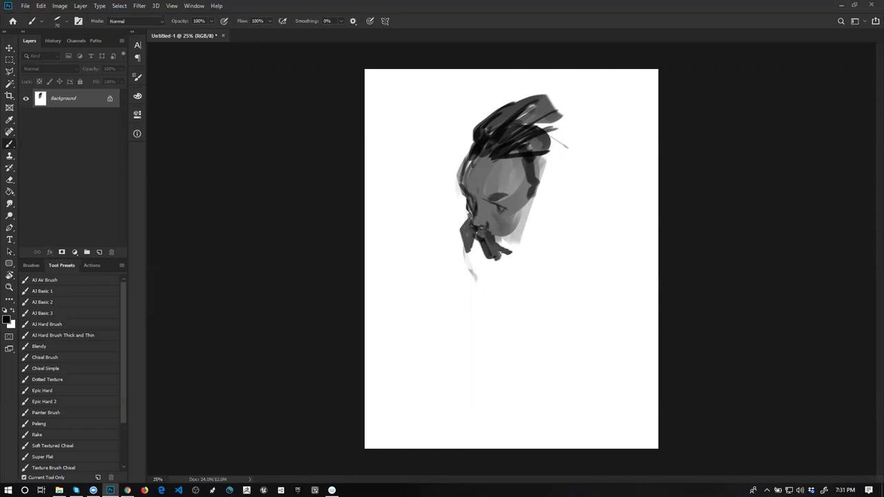
key(ctrl+shift+h)
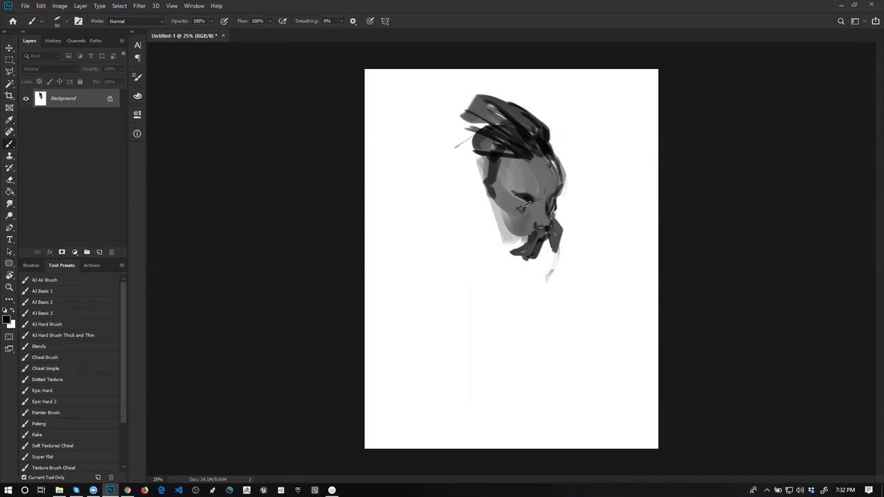
- Refine the eye, cheek and side of the face with strokes in sampled gray tones
drag(529, 202, 515, 207)
alt+click(530, 200)
key(bracketright)
drag(497, 221, 510, 226)
alt+click(510, 217)
drag(485, 196, 492, 213)
- Outline the ear beside the head with a thin black brush and sketch its inner contour
key(d)
key(bracketleft)
key(bracketleft)
mouse_move(453, 197)
mouse_down()
mouse_move(459, 219)
mouse_move(442, 198)
mouse_move(474, 241)
mouse_move(480, 237)
mouse_up()
key(ctrl+z)
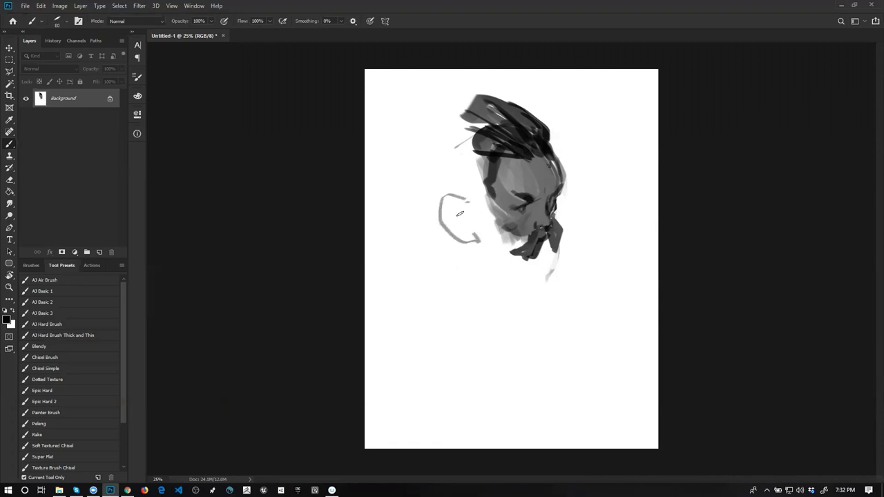
mouse_move(449, 202)
mouse_down()
mouse_move(473, 224)
mouse_move(453, 213)
mouse_move(472, 237)
mouse_move(478, 205)
mouse_move(443, 204)
mouse_move(454, 225)
mouse_move(448, 199)
mouse_move(478, 228)
mouse_up()
- Block in the hair above the ear, the sideburn and the beard with dark strokes, and flip the canvas horizontally
alt+click(504, 201)
key(bracketright)
key(d)
mouse_move(488, 192)
mouse_down()
mouse_move(478, 199)
mouse_move(487, 199)
mouse_move(484, 206)
mouse_move(468, 189)
mouse_move(467, 159)
mouse_move(453, 135)
mouse_move(460, 187)
mouse_move(433, 142)
mouse_move(442, 119)
mouse_move(452, 115)
mouse_move(442, 142)
mouse_move(460, 176)
mouse_move(471, 131)
mouse_move(483, 145)
mouse_move(475, 134)
mouse_move(441, 155)
mouse_move(477, 196)
mouse_move(471, 183)
mouse_up()
mouse_move(497, 221)
mouse_down()
mouse_move(483, 228)
mouse_move(481, 214)
mouse_move(486, 240)
mouse_move(483, 215)
mouse_move(509, 244)
mouse_move(491, 229)
mouse_move(486, 250)
mouse_move(494, 237)
mouse_move(480, 242)
mouse_move(493, 265)
mouse_move(501, 252)
mouse_move(513, 261)
mouse_move(523, 252)
mouse_move(503, 276)
mouse_move(535, 249)
mouse_move(515, 273)
mouse_move(490, 279)
mouse_move(522, 267)
mouse_move(490, 256)
mouse_up()
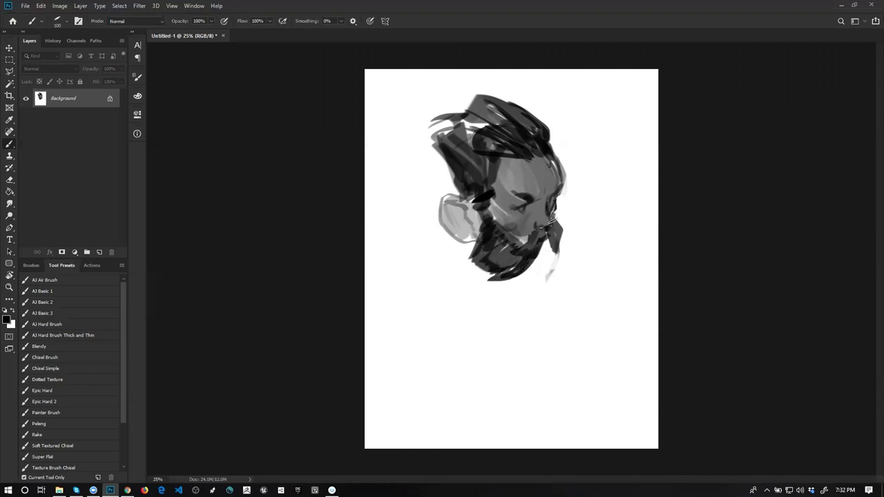
mouse_move(555, 242)
mouse_down()
mouse_move(558, 263)
mouse_move(549, 242)
mouse_move(546, 262)
mouse_move(524, 274)
mouse_move(522, 265)
mouse_move(546, 245)
mouse_move(537, 276)
mouse_up()
key(ctrl+shift+h)
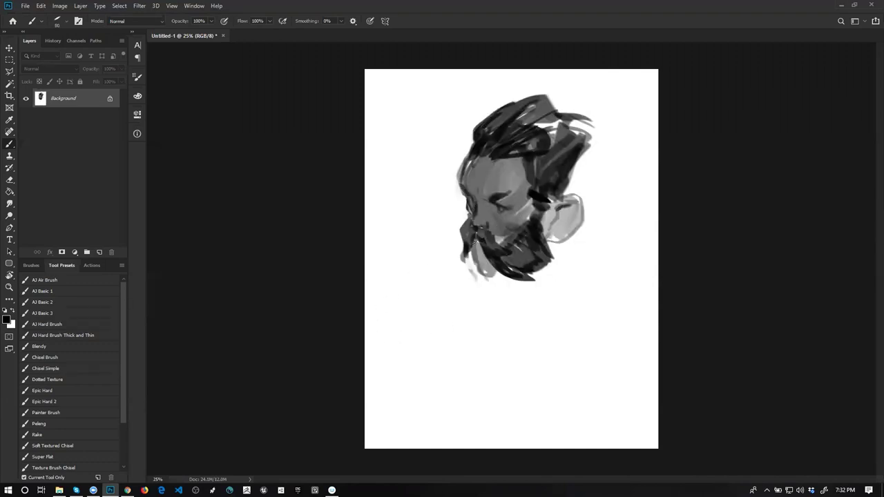
- Extend the far side of the moustache, clean the chin's edge with white, and flip the canvas horizontally
mouse_move(464, 240)
mouse_down()
mouse_move(459, 257)
mouse_move(467, 255)
mouse_up()
key(x)
drag(470, 288, 475, 281)
key(x)
mouse_move(482, 249)
mouse_down()
mouse_move(473, 255)
mouse_move(485, 277)
mouse_move(486, 262)
mouse_up()
alt+click(482, 259)
key(ctrl+shift+h)
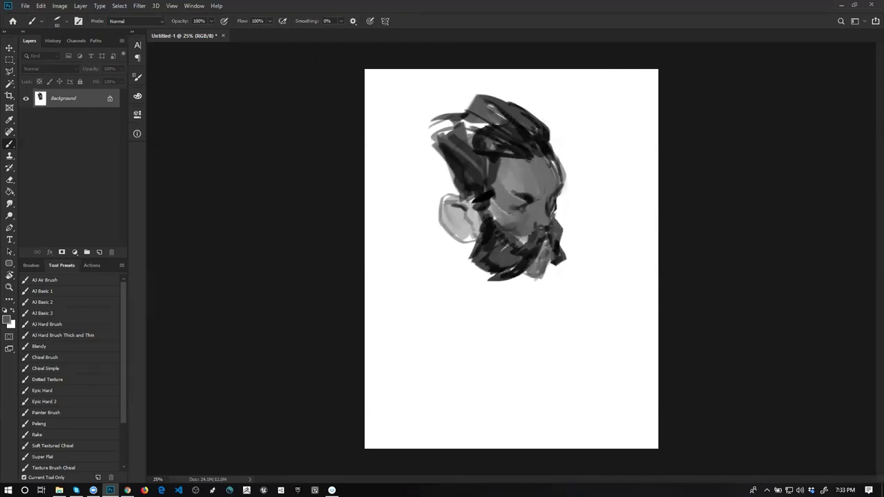
- Soften the cheek and temple around the eye with a larger brush in sampled grays
mouse_move(501, 209)
mouse_down()
mouse_move(495, 178)
mouse_move(505, 185)
mouse_up()
key(bracketright)
key(bracketright)
key(bracketright)
alt+click(510, 193)
alt+click(506, 173)
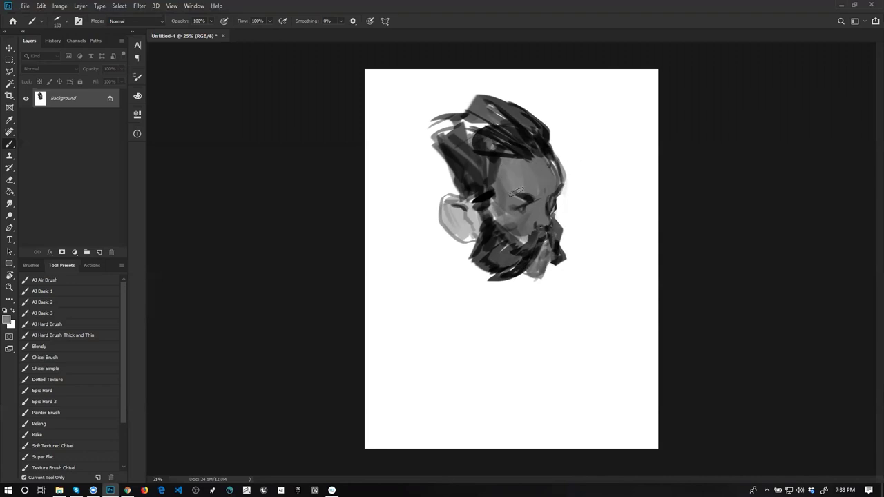
- Lighten the forehead above the eyebrow and the upper cheek with pale gray strokes
key(d)
key(x)
drag(506, 169, 513, 186)
alt+click(508, 171)
key([)
key([)
drag(502, 211, 514, 219)
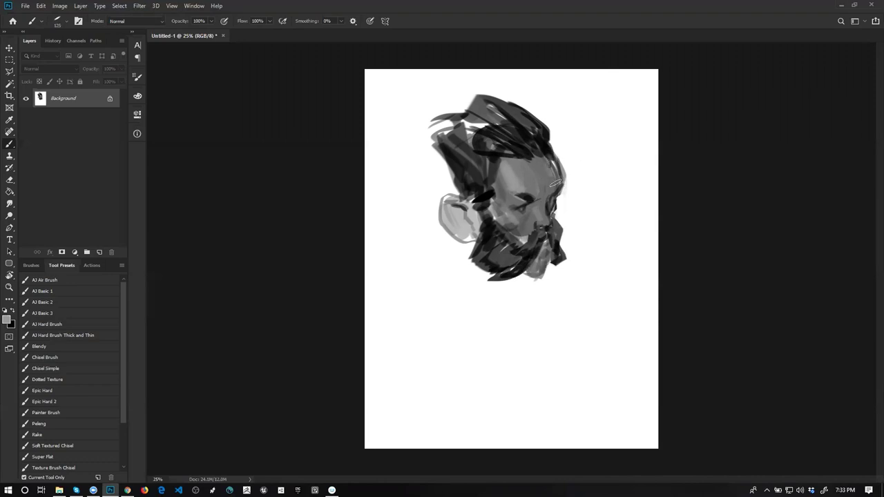
- Trim the forehead's outer edge with sampled white and add a black tuft at the front hairline
alt+click(569, 160)
drag(561, 156, 571, 184)
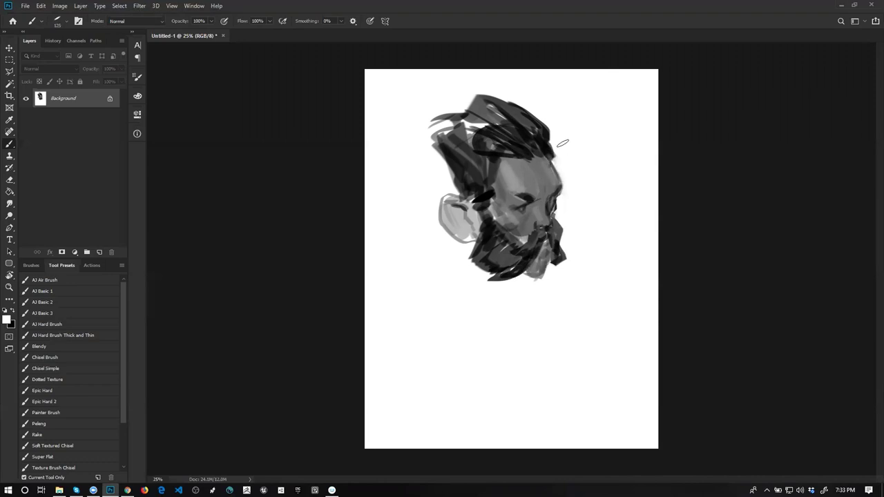
key(x)
drag(549, 148, 556, 156)
- Outline the back of the hair, darken the sideburn and beard beside the ear, and flip the canvas horizontally
mouse_move(453, 178)
mouse_down()
mouse_move(435, 134)
mouse_move(450, 114)
mouse_up()
drag(456, 176, 464, 191)
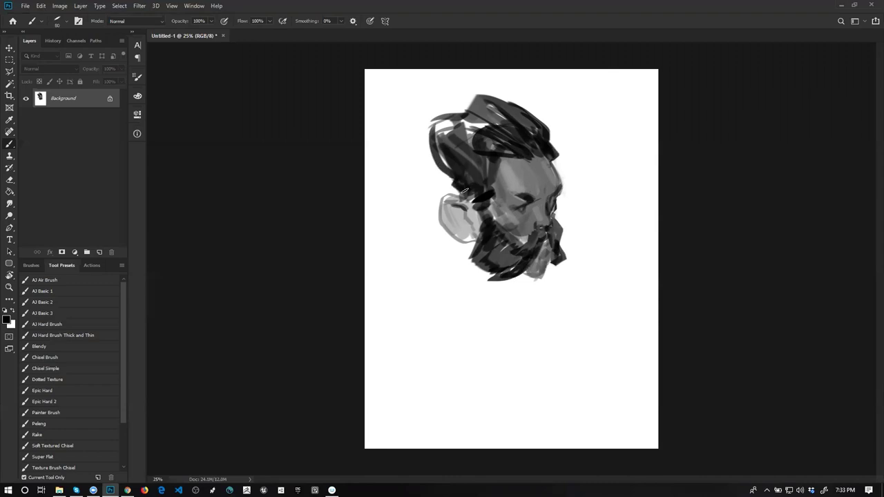
mouse_move(481, 235)
mouse_down()
mouse_move(505, 264)
mouse_move(487, 249)
mouse_move(504, 243)
mouse_move(494, 272)
mouse_move(516, 259)
mouse_move(482, 194)
mouse_move(501, 223)
mouse_move(484, 199)
mouse_move(482, 234)
mouse_up()
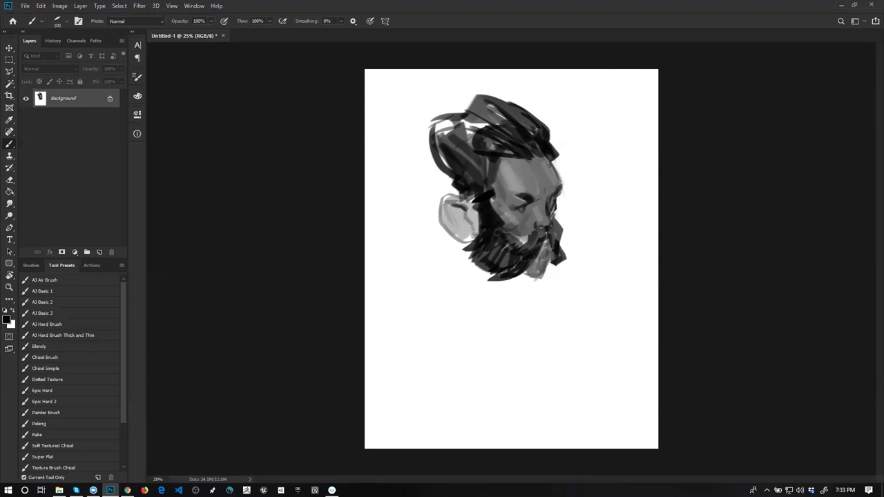
key(ctrl+shift+h)
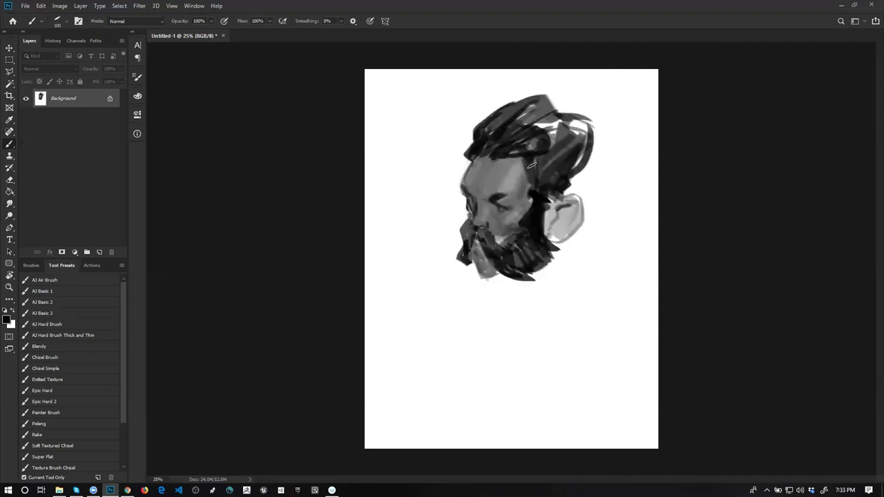
- Fill the back and top of the hair with large black strokes ending in pointed tufts, and flip the canvas horizontally
key(bracketright)
key(bracketright)
key(bracketright)
key(bracketright)
key(bracketright)
key(bracketright)
mouse_move(534, 155)
mouse_down()
mouse_move(547, 183)
mouse_move(555, 145)
mouse_move(562, 152)
mouse_move(571, 144)
mouse_move(566, 169)
mouse_move(579, 150)
mouse_move(571, 163)
mouse_move(578, 139)
mouse_move(559, 143)
mouse_move(533, 125)
mouse_move(515, 140)
mouse_move(569, 106)
mouse_move(576, 124)
mouse_move(569, 90)
mouse_move(577, 142)
mouse_move(561, 137)
mouse_move(584, 151)
mouse_up()
key(bracketleft)
key(bracketleft)
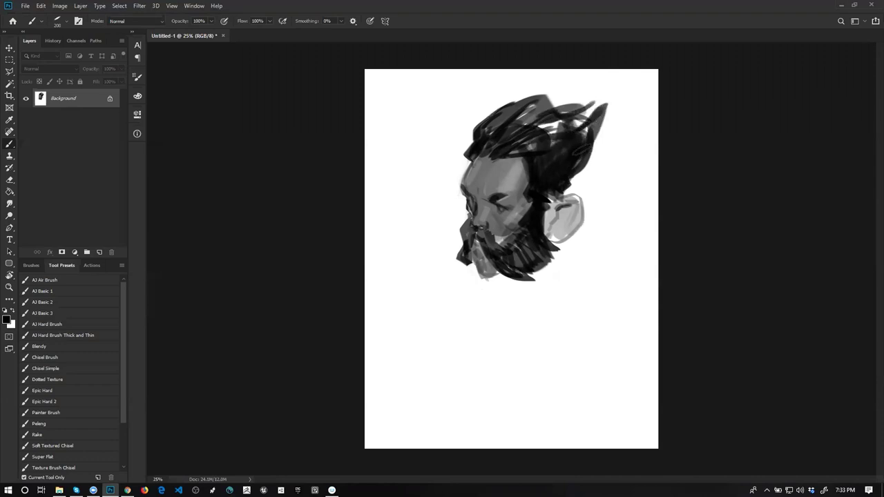
mouse_move(552, 96)
mouse_down()
mouse_move(538, 140)
mouse_move(484, 128)
mouse_move(481, 143)
mouse_move(468, 143)
mouse_move(499, 140)
mouse_move(431, 121)
mouse_move(497, 141)
mouse_move(447, 148)
mouse_move(466, 179)
mouse_move(439, 145)
mouse_move(471, 142)
mouse_up()
key(ctrl+shift+h)
- Fill the beard and moustache with denser black strokes, leaving a few gray gaps between the hairs
key([)
mouse_move(490, 239)
mouse_down()
mouse_move(502, 267)
mouse_move(507, 232)
mouse_move(505, 255)
mouse_move(516, 244)
mouse_move(520, 257)
mouse_move(535, 232)
mouse_move(526, 252)
mouse_move(541, 235)
mouse_move(534, 258)
mouse_move(538, 231)
mouse_move(552, 230)
mouse_move(556, 224)
mouse_up()
key(bracketleft)
key(bracketleft)
key(bracketleft)
key(bracketleft)
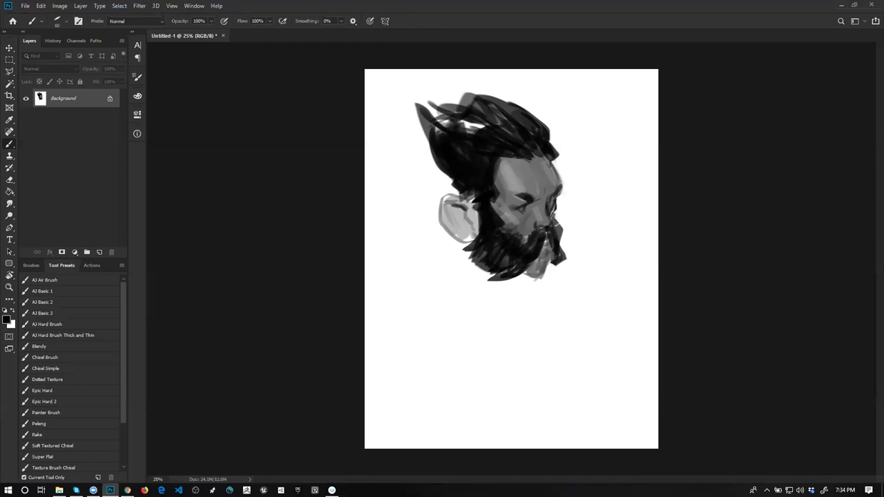
- Shade the ear with sampled gray, define its inner folds with dark lines, and flip the canvas horizontally
key(x)
alt+click(450, 219)
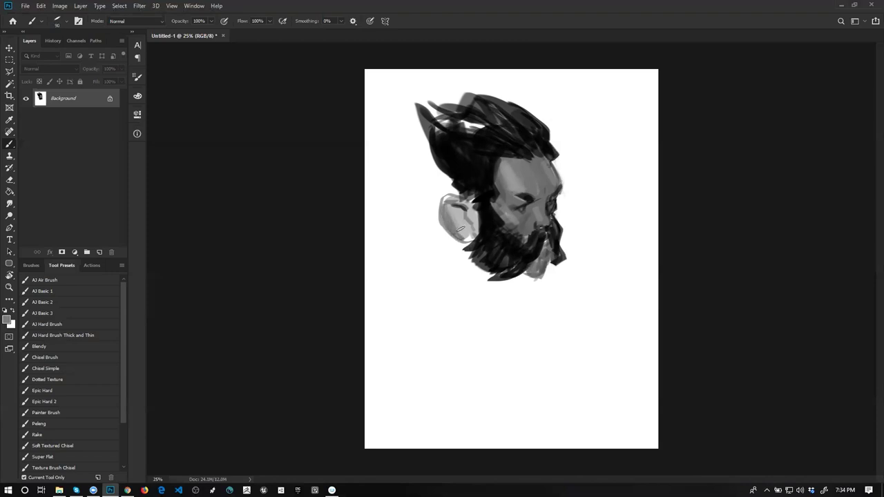
mouse_move(470, 234)
mouse_down()
mouse_move(466, 216)
mouse_move(470, 223)
mouse_up()
key(d)
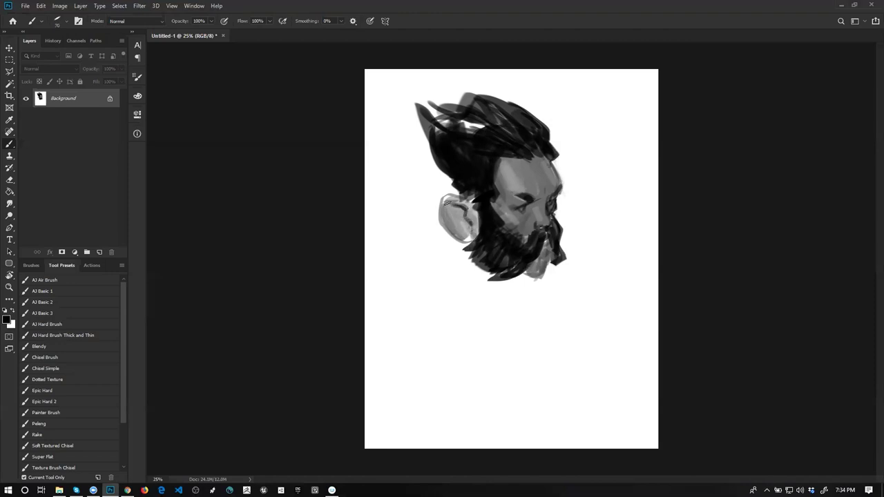
drag(446, 205, 458, 209)
key(ctrl+z)
drag(447, 206, 443, 215)
drag(460, 236, 468, 236)
key(ctrl+shift+h)
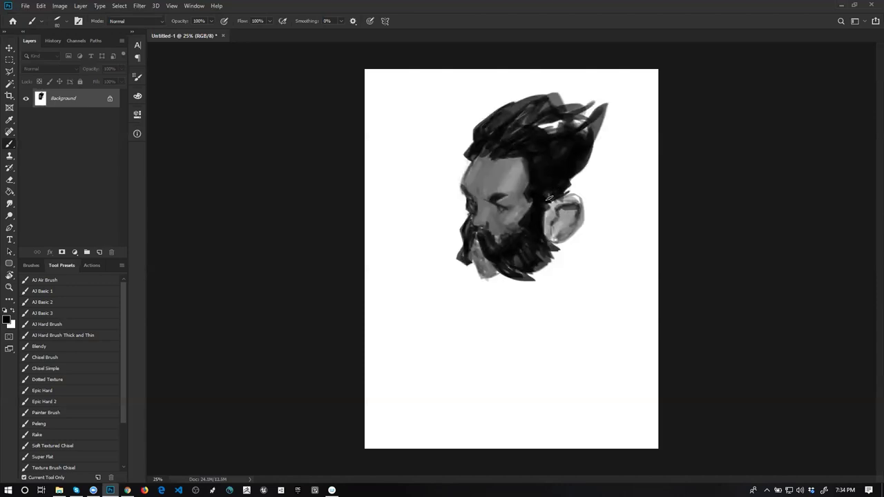
- Add a black tuft above the ear and jagged strands along the forehead hairline, and flip the canvas horizontally
mouse_move(559, 192)
mouse_down()
mouse_move(579, 181)
mouse_move(567, 188)
mouse_up()
mouse_move(484, 153)
mouse_down()
mouse_move(509, 150)
mouse_move(488, 165)
mouse_move(533, 146)
mouse_move(509, 163)
mouse_up()
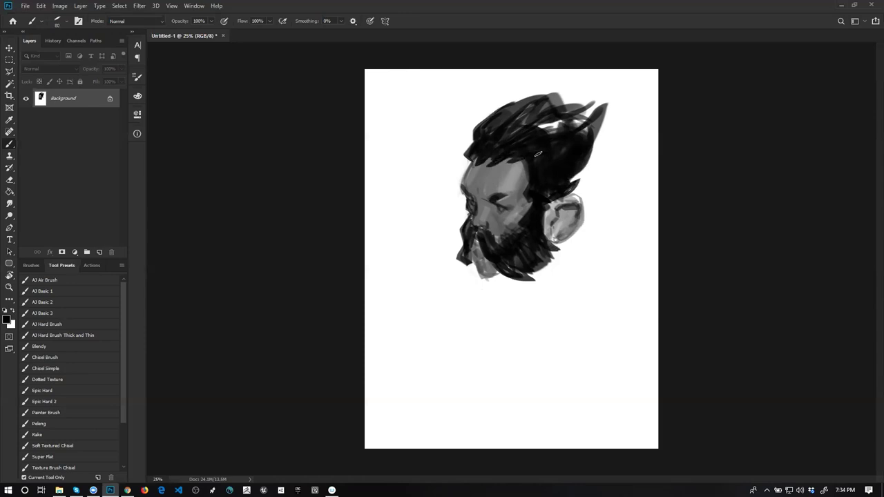
key(ctrl+shift+h)
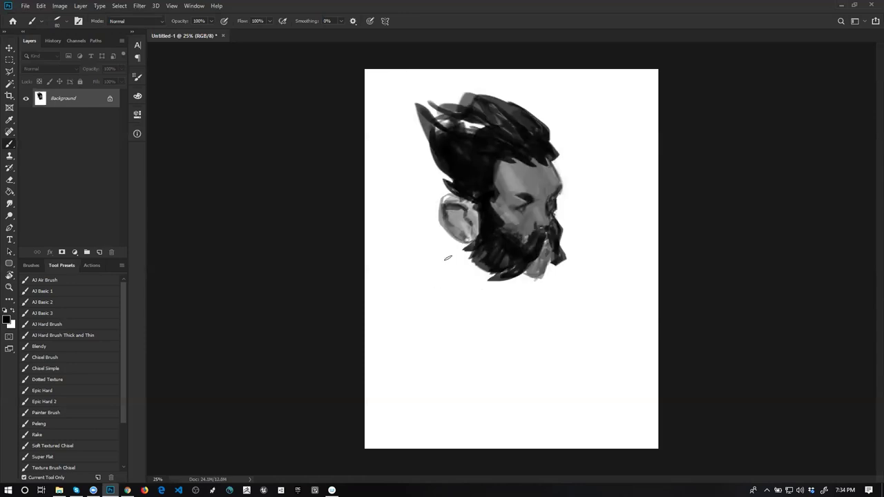
- Sketch the two neck lines below the head, the shoulder slope and a thick curved collar
drag(461, 242, 438, 279)
drag(510, 301, 504, 315)
drag(446, 275, 420, 311)
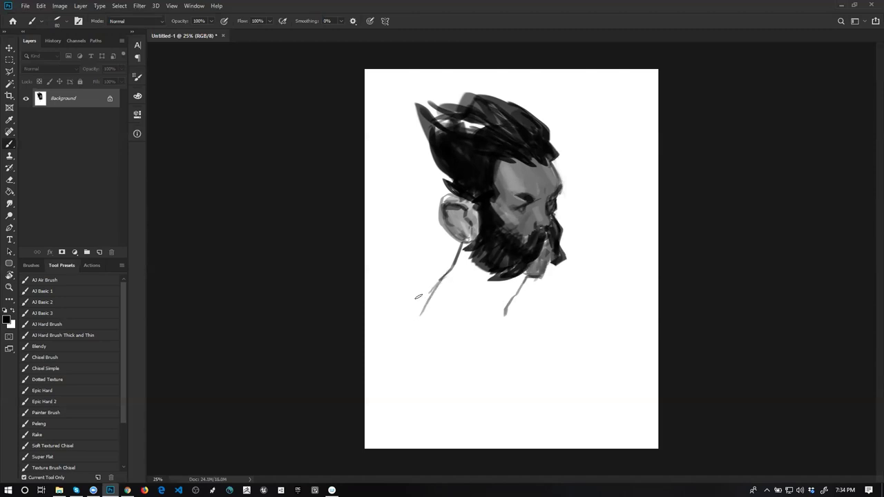
mouse_move(411, 328)
mouse_down()
mouse_move(425, 304)
mouse_move(484, 322)
mouse_move(502, 341)
mouse_up()
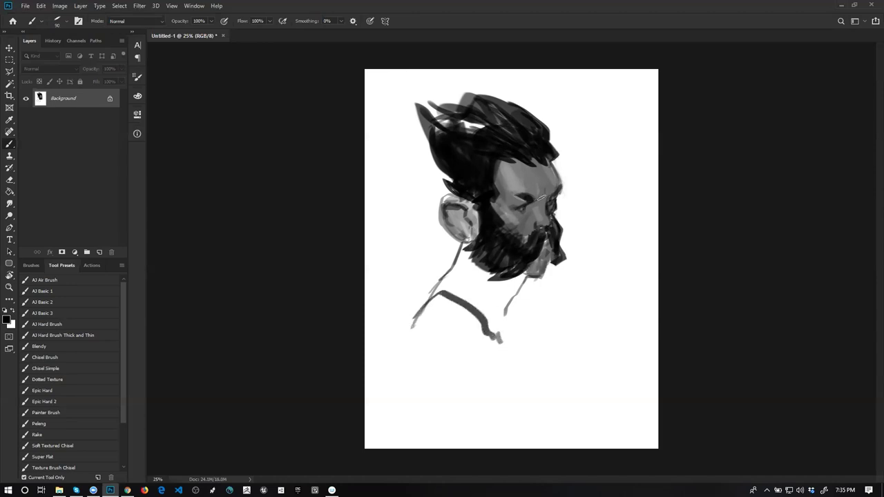
- Extend the canvas downward and to both sides with the Crop tool, leaving room for the body below the head
key(l)
key(z)
alt+click(534, 265)
alt+click(533, 275)
alt+click(529, 291)
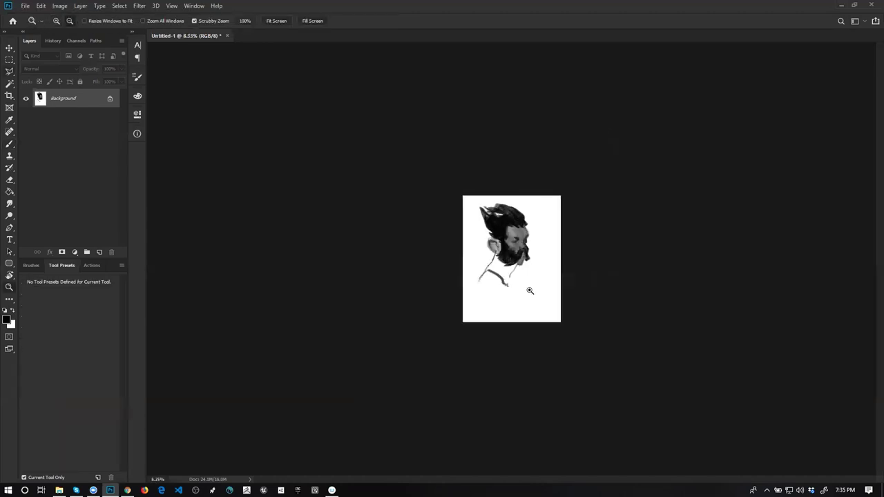
alt+click(529, 290)
key(c)
drag(546, 306, 567, 359)
drag(457, 357, 436, 359)
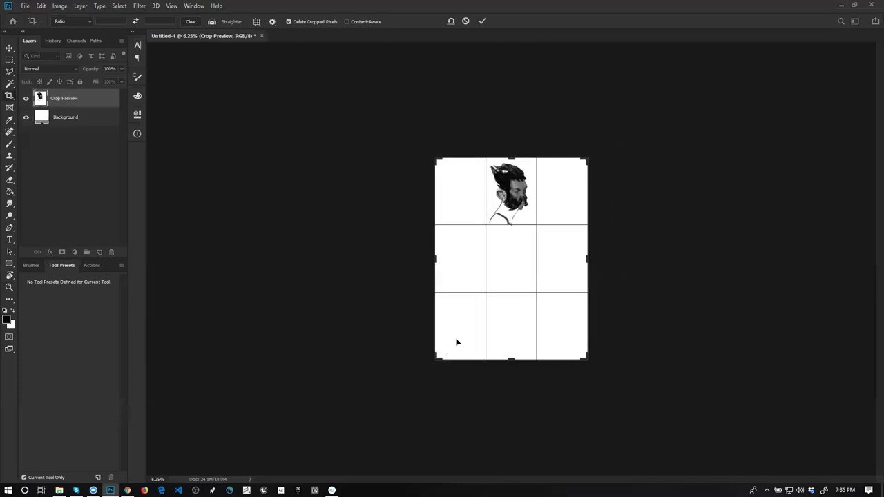
key(Return)
key(z)
click(510, 205)
click(510, 205)
click(510, 204)
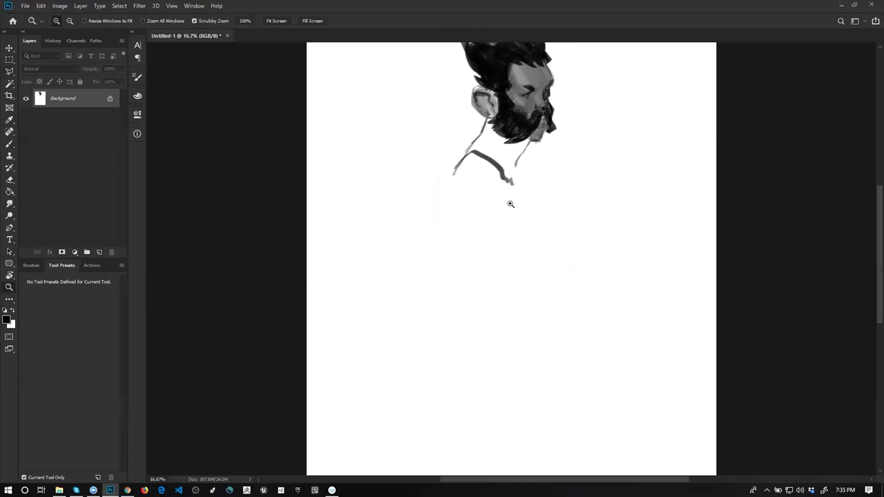
- Fill the neck with light gray and thicken the collar band with a sampled mid gray
scroll(502, 192, up, 2)
scroll(501, 193, right, 1)
key(b)
mouse_move(462, 156)
mouse_down()
mouse_move(451, 188)
mouse_move(455, 171)
mouse_move(466, 200)
mouse_move(469, 187)
mouse_move(499, 177)
mouse_move(478, 189)
mouse_move(470, 177)
mouse_move(488, 189)
mouse_up()
key(ctrl+z)
key(ctrl+z)
key(bracketright)
key(bracketright)
key(bracketright)
key(bracketright)
key(bracketright)
alt+click(457, 175)
key(bracketleft)
mouse_move(487, 185)
mouse_down()
mouse_move(479, 198)
mouse_move(492, 196)
mouse_move(479, 197)
mouse_move(477, 208)
mouse_move(446, 201)
mouse_move(470, 212)
mouse_move(476, 200)
mouse_move(490, 219)
mouse_up()
alt+click(508, 185)
alt+click(492, 178)
key(bracketleft)
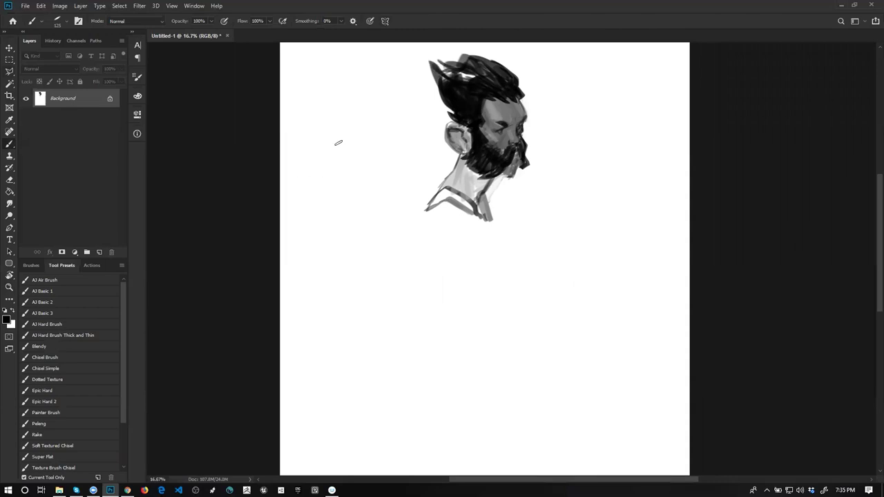
- Block in the shoulders in gray and darken their upper edges with tapered black strokes running down from the collar
mouse_move(443, 179)
mouse_down()
mouse_move(386, 203)
mouse_move(404, 227)
mouse_move(444, 188)
mouse_move(461, 217)
mouse_move(433, 224)
mouse_move(444, 228)
mouse_move(475, 205)
mouse_move(529, 247)
mouse_up()
alt+click(394, 208)
key(d)
key([)
drag(487, 218, 523, 245)
key([)
key([)
mouse_move(486, 197)
mouse_down()
mouse_move(533, 248)
mouse_move(490, 230)
mouse_move(536, 251)
mouse_up()
alt+click(511, 248)
drag(490, 234, 534, 256)
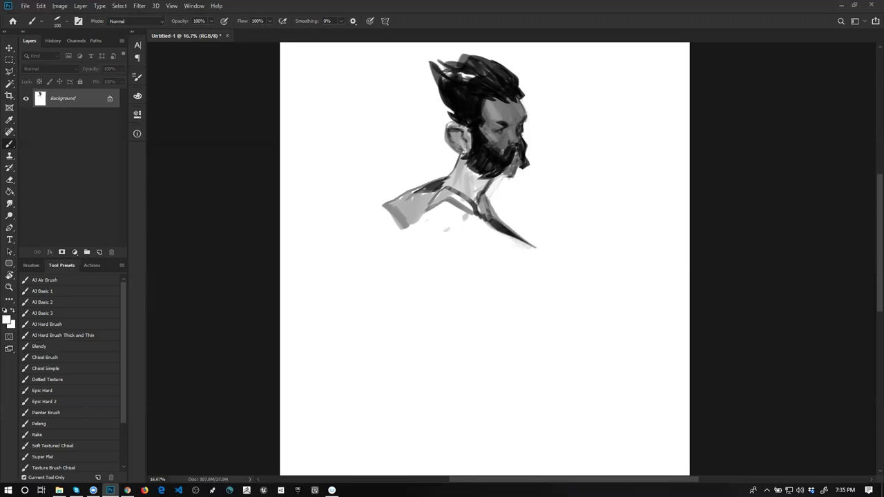
- Cover the upper chest below the collar with loose light gray strokes and flip the canvas horizontally
drag(445, 202, 408, 228)
mouse_move(458, 208)
mouse_down()
mouse_move(472, 220)
mouse_move(461, 213)
mouse_move(465, 221)
mouse_up()
alt+click(450, 198)
key(])
mouse_move(413, 234)
mouse_down()
mouse_move(434, 200)
mouse_move(414, 223)
mouse_move(418, 244)
mouse_move(424, 220)
mouse_move(419, 241)
mouse_move(456, 216)
mouse_move(472, 228)
mouse_move(424, 219)
mouse_move(459, 250)
mouse_up()
mouse_move(472, 219)
mouse_down()
mouse_move(514, 252)
mouse_move(476, 255)
mouse_move(483, 280)
mouse_move(510, 268)
mouse_move(486, 290)
mouse_up()
key(ctrl+shift+h)
- Draw a thin black vertical line down the shirt to mark the front edge of the near sleeve
key(d)
key(bracketleft)
key(bracketleft)
key(bracketleft)
key(bracketleft)
key(bracketleft)
key(bracketleft)
key(bracketleft)
key(bracketleft)
key(bracketleft)
mouse_move(504, 268)
mouse_down()
mouse_move(497, 249)
mouse_move(504, 304)
mouse_up()
key(ctrl+z)
- Outline the near sleeve with thick sampled gray strokes, including its slanted lower hem
key(bracketright)
key(bracketright)
key(bracketright)
key(bracketright)
key(bracketright)
key(bracketright)
key(bracketright)
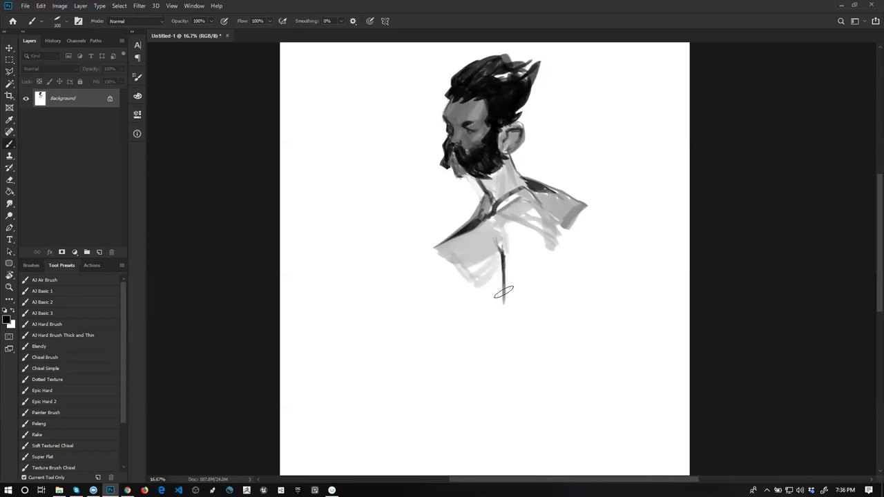
alt+click(503, 268)
mouse_move(506, 246)
mouse_down()
mouse_move(508, 303)
mouse_move(510, 225)
mouse_move(514, 306)
mouse_up()
mouse_move(543, 250)
mouse_down()
mouse_move(554, 277)
mouse_move(536, 280)
mouse_move(511, 307)
mouse_up()
- Shade the neck below the beard with sampled grays and clean up the back of the neck with white
alt+click(478, 187)
alt+click(487, 182)
mouse_move(485, 182)
mouse_down()
mouse_move(505, 187)
mouse_move(501, 160)
mouse_move(485, 178)
mouse_move(497, 198)
mouse_move(503, 174)
mouse_move(490, 206)
mouse_up()
alt+click(486, 178)
key(bracketleft)
alt+click(502, 179)
alt+click(497, 177)
alt+click(522, 159)
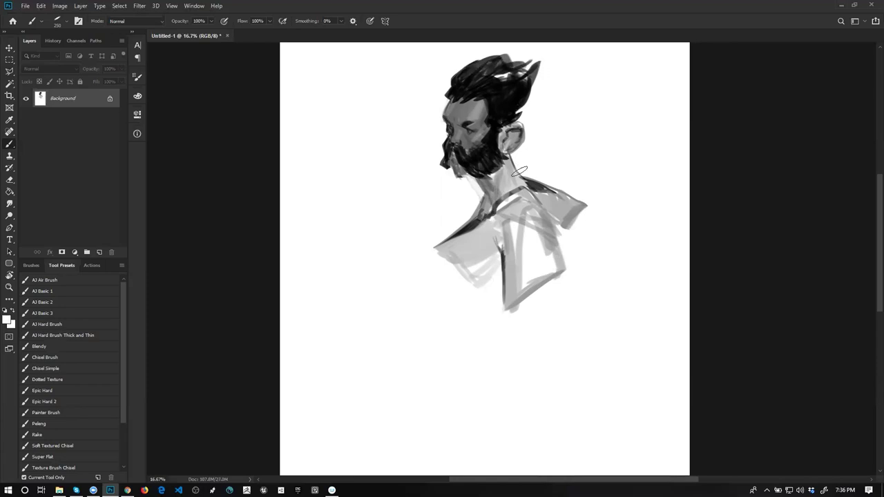
drag(519, 172, 515, 180)
- Add small black hair tufts below the ear at the nape and flip the canvas horizontally
key(bracketleft)
alt+click(507, 159)
drag(513, 158, 515, 156)
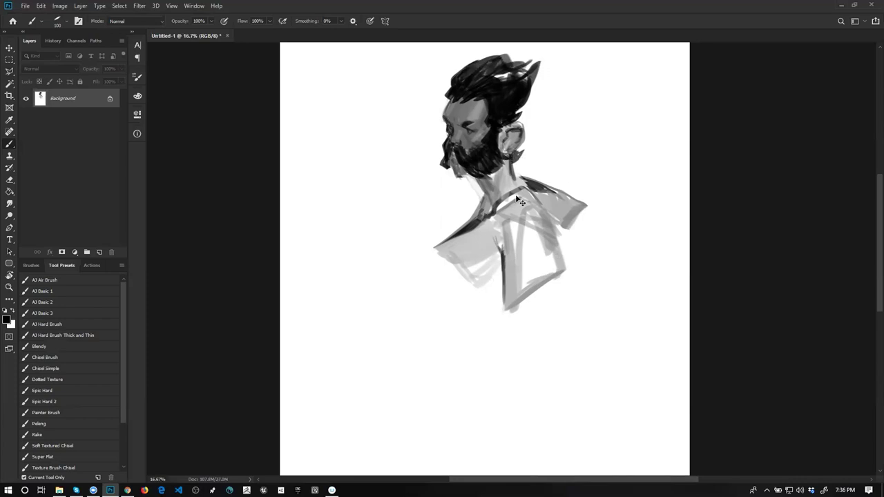
key(ctrl+shift+h)
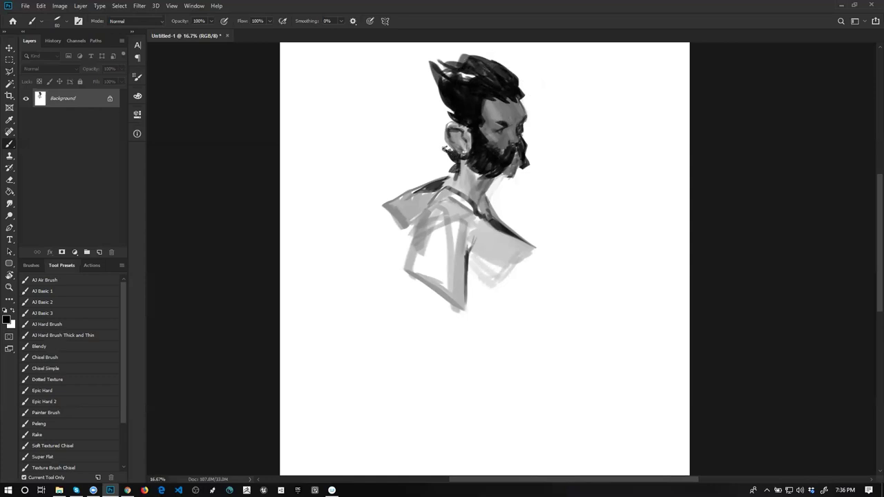
- Sharpen the swept-back hair tip and add thin curved strands rising above the forehead
mouse_move(441, 89)
mouse_down()
mouse_move(432, 63)
mouse_move(440, 91)
mouse_up()
mouse_move(451, 89)
mouse_down()
mouse_move(449, 113)
mouse_move(432, 82)
mouse_up()
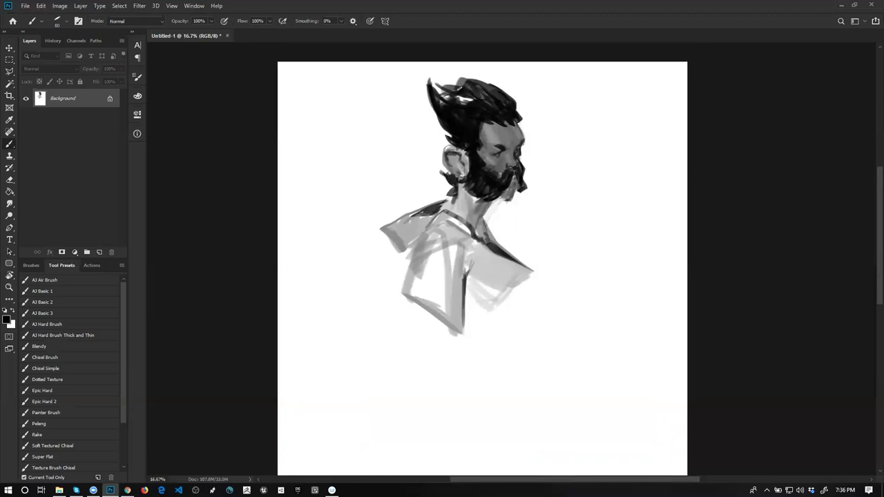
mouse_move(476, 77)
mouse_down()
mouse_move(494, 87)
mouse_move(520, 83)
mouse_move(502, 80)
mouse_up()
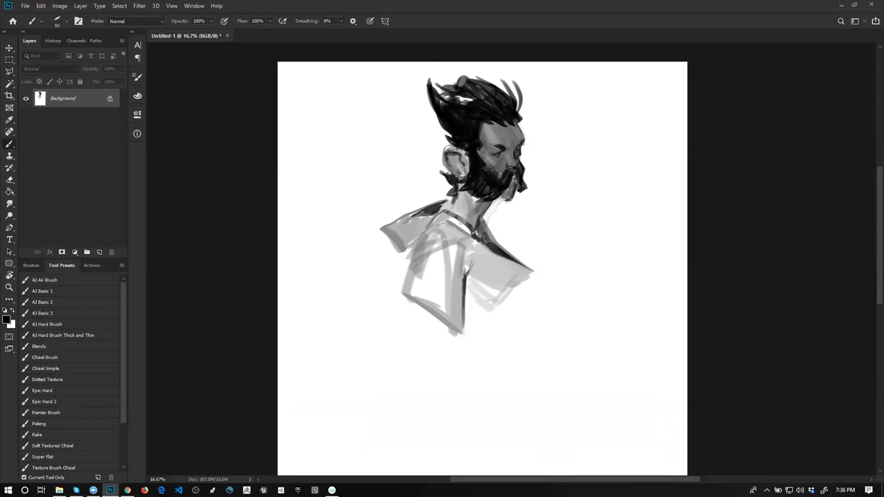
- Paint a white band over the shirt's neckline and a white highlight along the rear shoulder edge
key(x)
drag(472, 235, 484, 282)
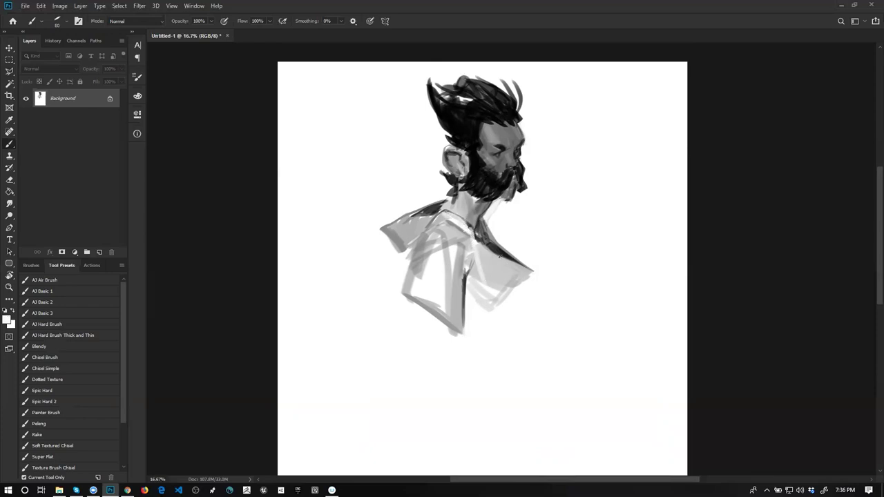
key(ctrl+z)
mouse_move(423, 218)
mouse_down()
mouse_move(385, 225)
mouse_move(444, 201)
mouse_up()
key(x)
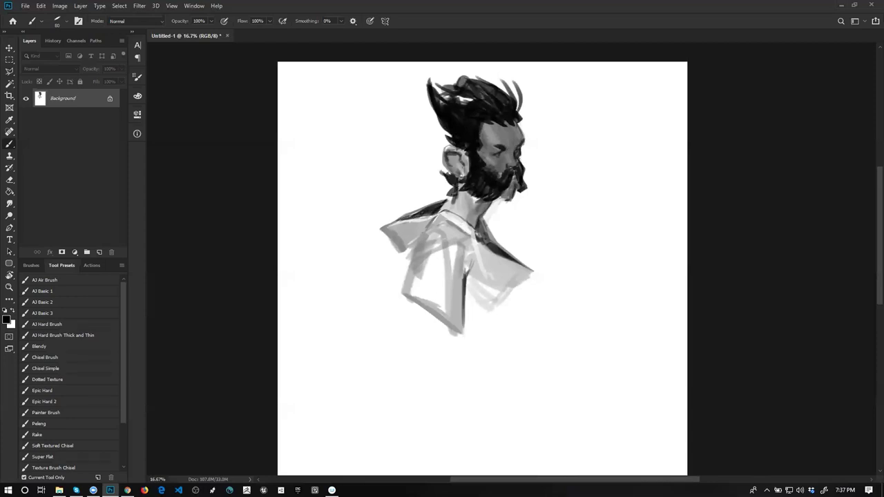
key(z)
alt+click(484, 209)
alt+click(484, 209)
alt+click(484, 209)
click(470, 257)
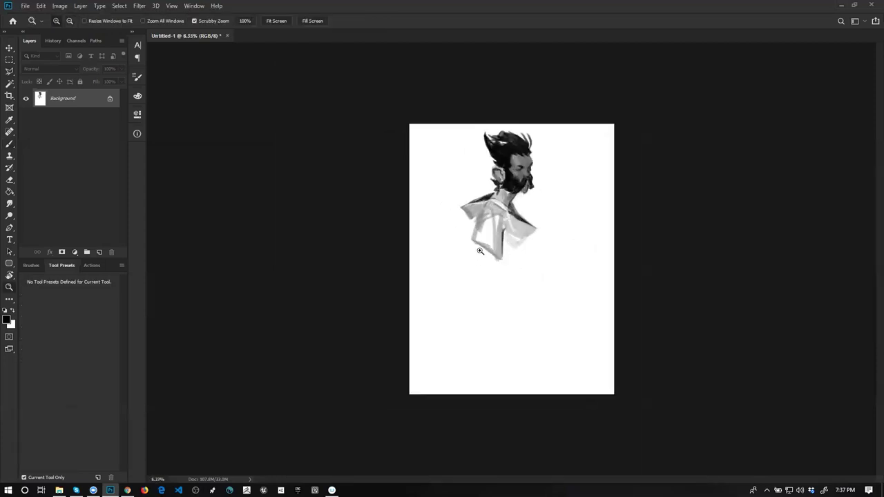
click(477, 268)
click(482, 269)
key(b)
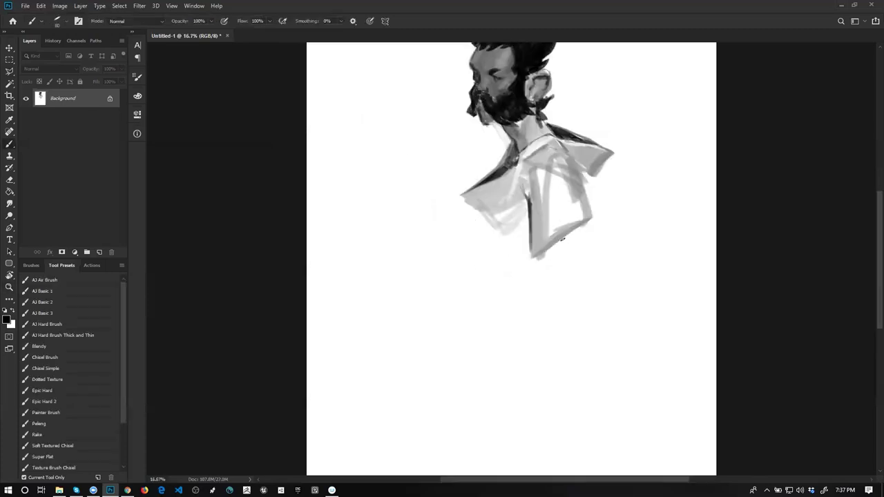
mouse_move(542, 253)
mouse_down()
mouse_move(590, 236)
mouse_move(560, 243)
mouse_move(577, 231)
mouse_move(589, 240)
mouse_move(571, 251)
mouse_move(546, 250)
mouse_move(587, 243)
mouse_move(566, 254)
mouse_move(579, 255)
mouse_move(549, 250)
mouse_move(584, 256)
mouse_move(560, 261)
mouse_move(552, 250)
mouse_move(529, 304)
mouse_up()
key(bracketright)
key(bracketright)
alt+click(559, 242)
alt+click(586, 235)
key(ctrl+z)
key(ctrl+z)
key(ctrl+z)
- Paint the near arm in dark gray with black edges, bending forward from below the sleeve hem, and flip the canvas horizontally
mouse_move(544, 253)
mouse_down()
mouse_move(537, 292)
mouse_move(489, 336)
mouse_up()
key(bracketright)
mouse_move(581, 247)
mouse_down()
mouse_move(574, 283)
mouse_move(479, 346)
mouse_up()
mouse_move(518, 310)
mouse_down()
mouse_move(474, 348)
mouse_move(559, 268)
mouse_up()
mouse_move(507, 316)
mouse_down()
mouse_move(484, 339)
mouse_move(546, 280)
mouse_move(551, 255)
mouse_move(576, 255)
mouse_move(568, 282)
mouse_move(547, 287)
mouse_move(491, 337)
mouse_move(564, 278)
mouse_up()
key(z)
alt+click(556, 292)
alt+click(557, 293)
key(ctrl+shift+h)
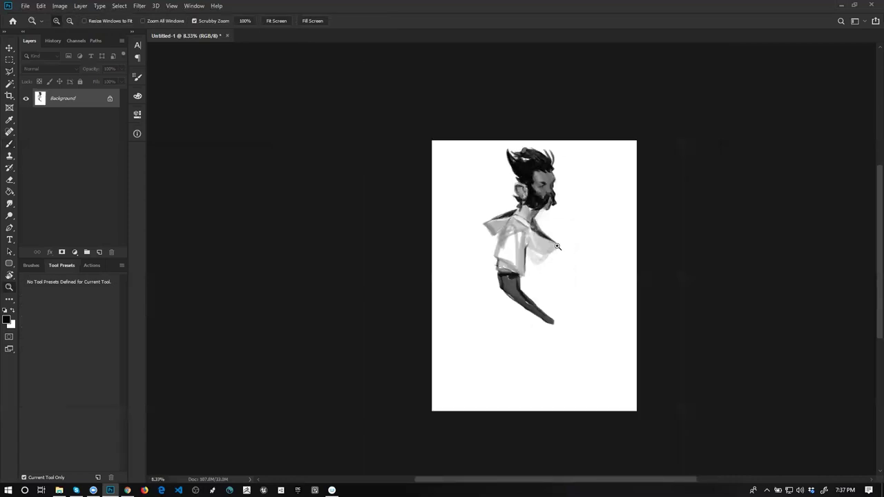
- Block in the back of the shirt behind the near sleeve with darker gray sampled from the shirt
click(542, 252)
click(543, 237)
key(b)
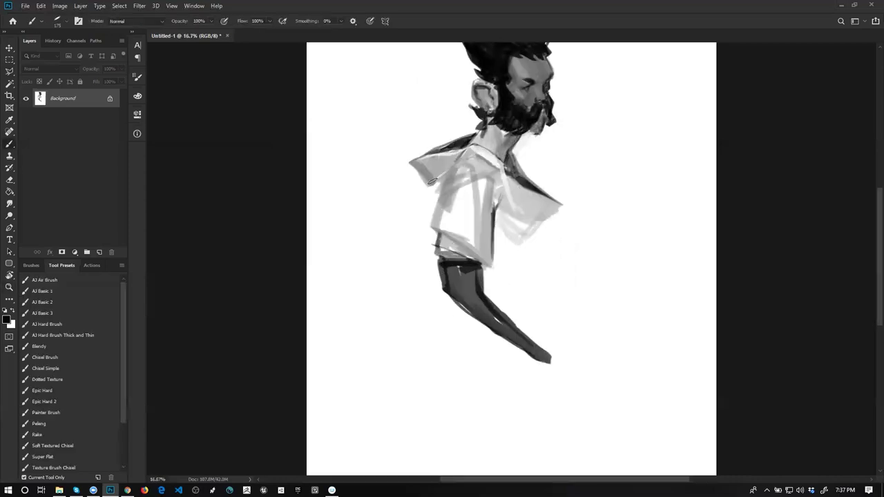
mouse_move(437, 197)
mouse_down()
mouse_move(436, 171)
mouse_move(427, 178)
mouse_move(432, 193)
mouse_move(415, 166)
mouse_move(429, 187)
mouse_move(426, 167)
mouse_move(434, 213)
mouse_move(440, 168)
mouse_up()
alt+click(426, 171)
key(bracketright)
mouse_move(504, 197)
mouse_down()
mouse_move(498, 215)
mouse_move(498, 199)
mouse_up()
- Fill the near sleeve with broad mid-gray strokes, blending them toward the collar with sampled shirt grays
key(bracketright)
key(bracketright)
key(bracketright)
key(bracketright)
mouse_move(442, 218)
mouse_down()
mouse_move(449, 231)
mouse_move(452, 176)
mouse_up()
alt+click(451, 177)
mouse_move(458, 237)
mouse_down()
mouse_move(458, 178)
mouse_move(468, 209)
mouse_move(466, 186)
mouse_move(464, 232)
mouse_move(452, 180)
mouse_move(453, 221)
mouse_move(467, 176)
mouse_move(474, 187)
mouse_move(452, 173)
mouse_move(483, 250)
mouse_move(484, 235)
mouse_up()
key(ctrl+z)
key(ctrl+z)
alt+click(462, 181)
alt+click(469, 162)
mouse_move(467, 163)
mouse_down()
mouse_move(490, 172)
mouse_move(460, 157)
mouse_move(480, 175)
mouse_move(488, 202)
mouse_move(468, 177)
mouse_move(452, 188)
mouse_move(471, 162)
mouse_move(443, 183)
mouse_move(451, 182)
mouse_move(470, 167)
mouse_move(434, 173)
mouse_move(475, 146)
mouse_up()
- Darken the collar opening at the front of the neck and draw the shirt's slanted front line below the far shoulder
key(d)
key([)
key([)
key([)
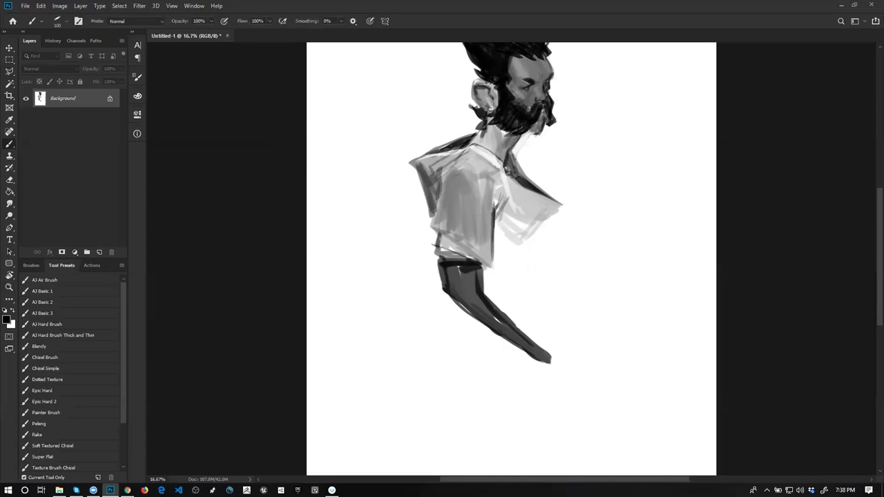
key(bracketleft)
mouse_move(508, 172)
mouse_down()
mouse_move(506, 161)
mouse_move(513, 169)
mouse_up()
ctrl+alt+click(522, 181)
ctrl+alt+click(522, 183)
ctrl+alt+click(523, 183)
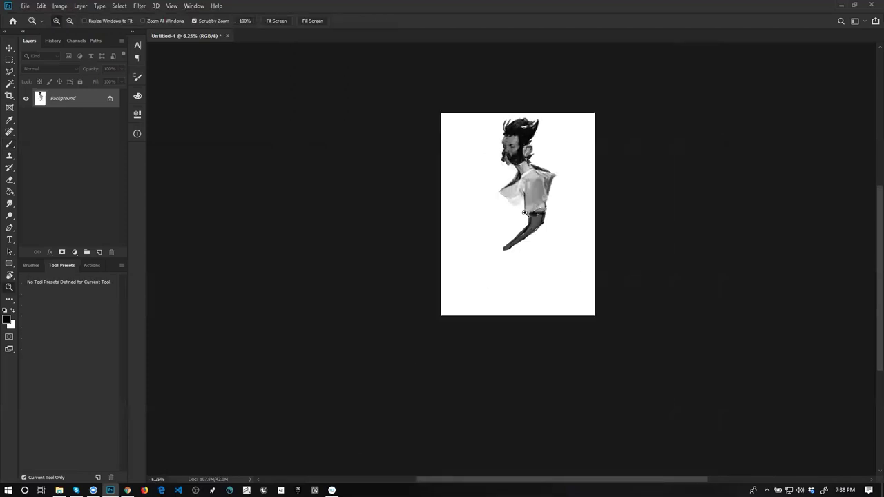
click(527, 215)
click(527, 215)
key(b)
key(bracketright)
drag(498, 234, 515, 263)
key(F2)
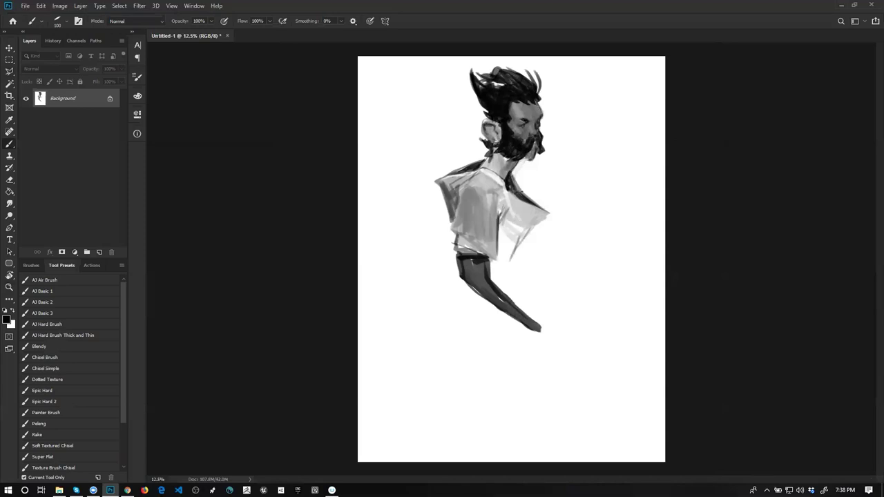
- Add a gray patch in front of the neck and block in the far arm in gray below its sleeve
drag(520, 176, 518, 181)
mouse_move(533, 231)
mouse_down()
mouse_move(538, 258)
mouse_move(531, 231)
mouse_move(523, 240)
mouse_move(530, 256)
mouse_move(537, 251)
mouse_move(551, 264)
mouse_move(536, 263)
mouse_move(578, 282)
mouse_up()
key(ctrl+z)
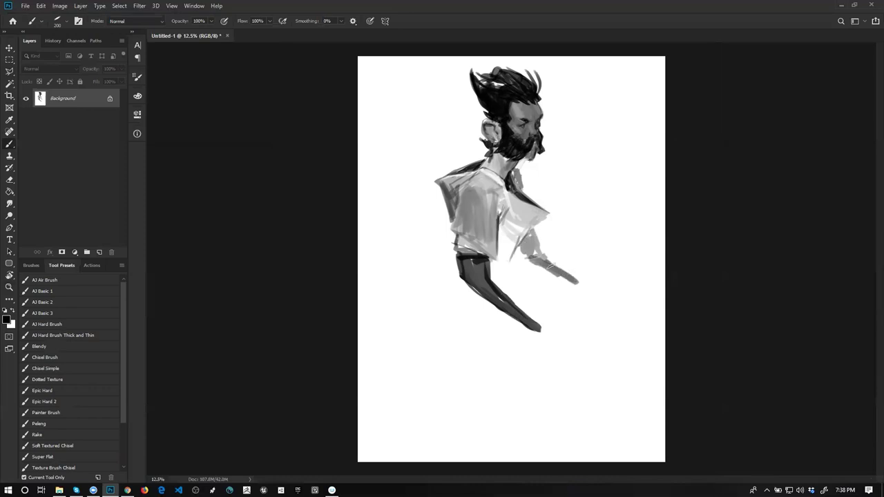
- Darken the far forearm to near black and paint a small clenched fist at its end
mouse_move(528, 262)
mouse_down()
mouse_move(582, 284)
mouse_move(599, 279)
mouse_up()
key(bracketleft)
key(bracketleft)
key(bracketleft)
key(bracketleft)
mouse_move(598, 281)
mouse_down()
mouse_move(588, 290)
mouse_move(593, 275)
mouse_move(597, 288)
mouse_up()
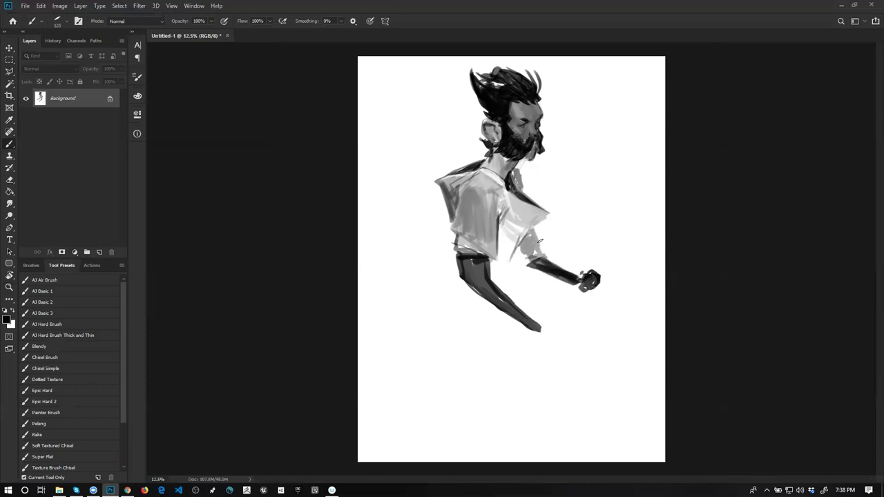
- Flip the canvas horizontally and paint a rounded dark gray fist at the end of the near forearm
key(ctrl+shift+h)
key(bracketright)
mouse_move(475, 315)
mouse_down()
mouse_move(467, 327)
mouse_move(486, 330)
mouse_move(475, 326)
mouse_move(484, 337)
mouse_move(487, 320)
mouse_up()
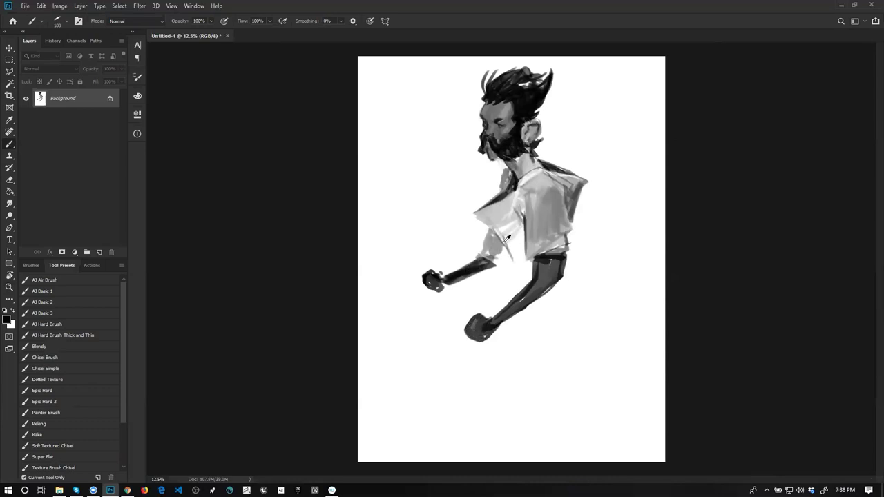
- Fill the shirt front between the far sleeve and the near sleeve with light gray and flip the canvas horizontally
mouse_move(489, 223)
mouse_down()
mouse_move(515, 255)
mouse_move(515, 219)
mouse_move(487, 210)
mouse_move(497, 218)
mouse_move(507, 205)
mouse_move(508, 223)
mouse_move(516, 220)
mouse_move(518, 239)
mouse_move(490, 216)
mouse_move(519, 270)
mouse_up()
key(bracketright)
key(ctrl+shift+h)
- Extend the back of the shirt downward behind the near arm with sampled gray strokes
alt+click(443, 196)
mouse_move(444, 183)
mouse_down()
mouse_move(451, 222)
mouse_move(458, 193)
mouse_move(445, 193)
mouse_move(449, 216)
mouse_move(443, 189)
mouse_move(442, 242)
mouse_up()
alt+click(449, 183)
mouse_move(444, 202)
mouse_down()
mouse_move(439, 257)
mouse_move(446, 248)
mouse_up()
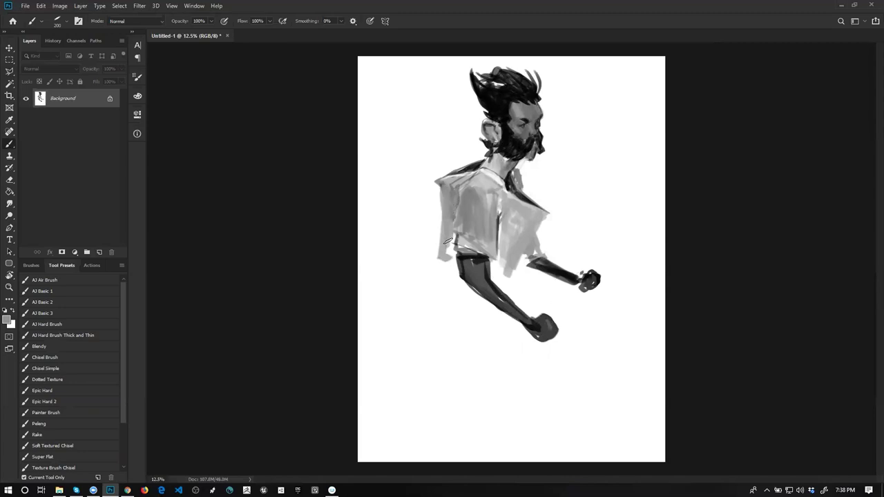
- Add dark fold strokes to the shirt's back and chest and touch up the collar area in front of the neck
key(d)
mouse_move(457, 200)
mouse_down()
mouse_move(449, 229)
mouse_move(454, 206)
mouse_move(441, 182)
mouse_move(446, 212)
mouse_up()
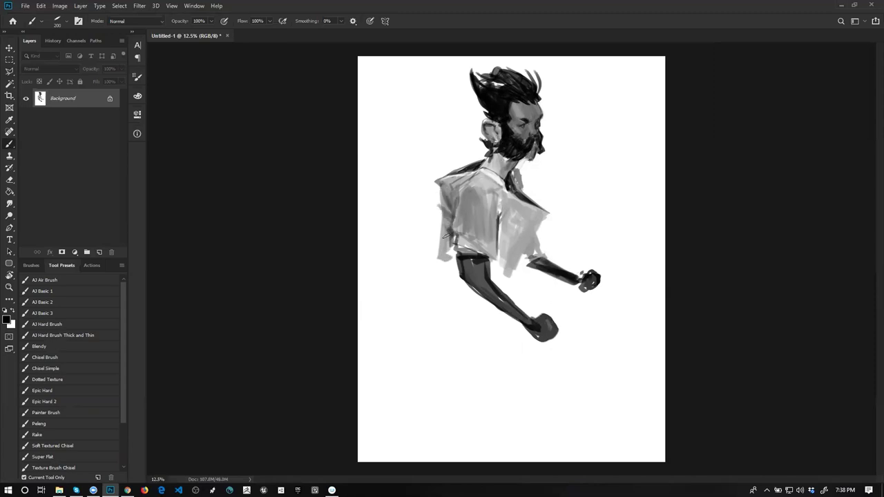
mouse_move(504, 232)
mouse_down()
mouse_move(518, 201)
mouse_move(517, 226)
mouse_up()
drag(515, 174, 509, 182)
ctrl+click(518, 105)
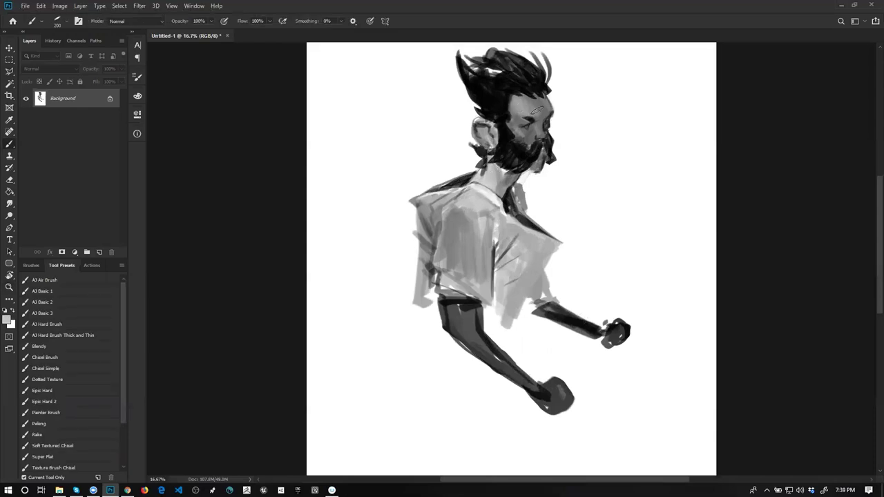
- Touch up the cheek and the area around the eye with a smaller brush and tones sampled from the face
key(bracketleft)
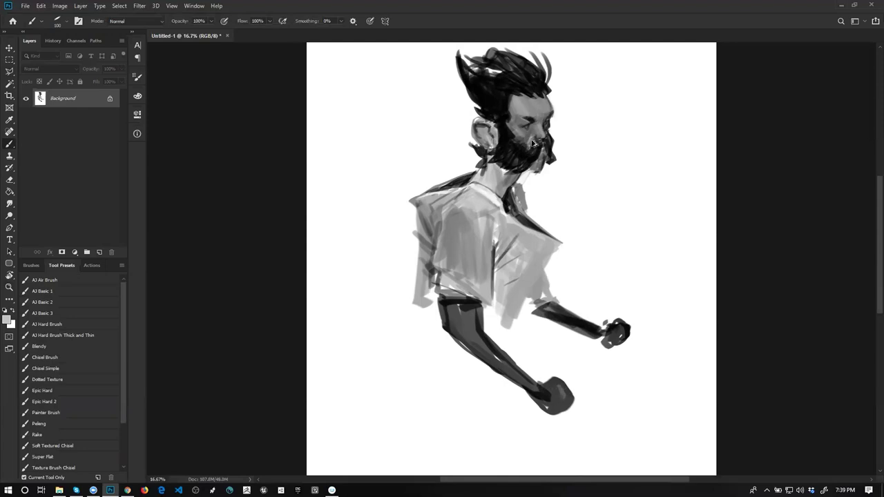
alt+click(531, 138)
alt+click(513, 134)
alt+click(518, 129)
- Fill the lighter gaps in the beard with black sampled from it, adjusting the brush size
key(bracketright)
key(bracketright)
key(bracketright)
key(bracketright)
key(bracketright)
key(bracketright)
key(bracketright)
key(bracketright)
key(bracketright)
alt+click(514, 155)
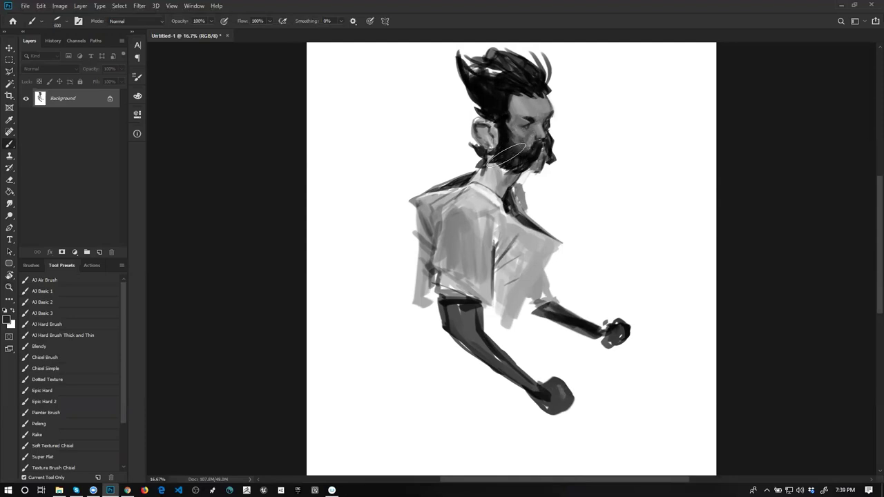
key(bracketleft)
key(bracketleft)
key(bracketleft)
key(bracketleft)
key(bracketleft)
key(bracketleft)
key(bracketleft)
key(bracketleft)
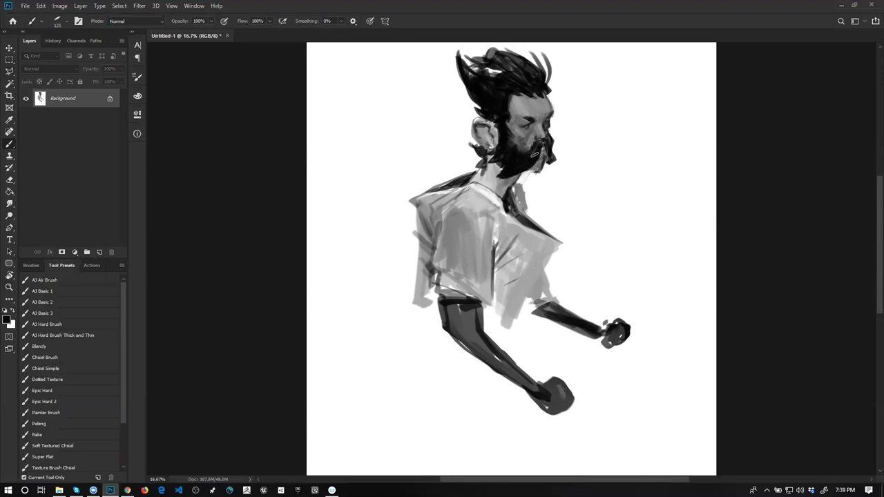
- Extend the far end of the mustache with pointed black strokes and flip the canvas horizontally
drag(549, 155, 543, 175)
ctrl+click(550, 171)
click(442, 183)
mouse_move(547, 159)
mouse_down()
mouse_move(546, 170)
mouse_move(555, 169)
mouse_up()
drag(450, 68, 477, 109)
key(ctrl+shift+h)
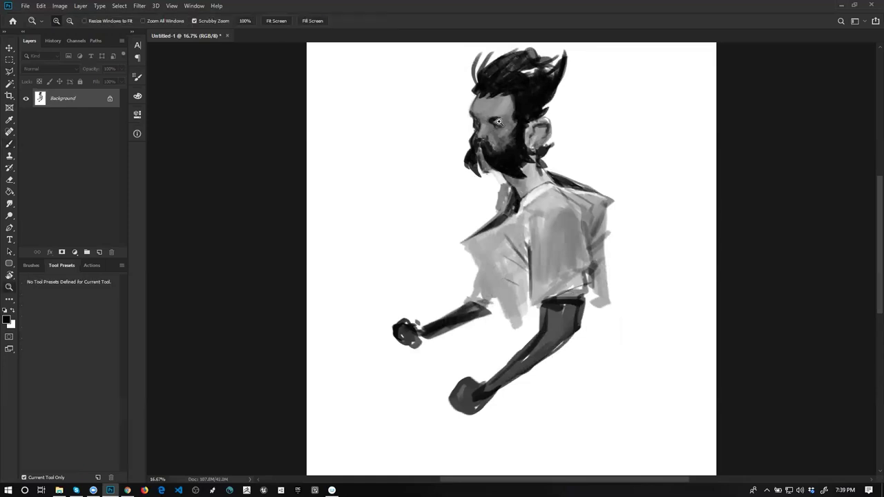
- Retouch the forehead edge with white, reinforce the eyebrows with black strokes, and flip the canvas horizontally
ctrl+click(498, 123)
alt+click(455, 89)
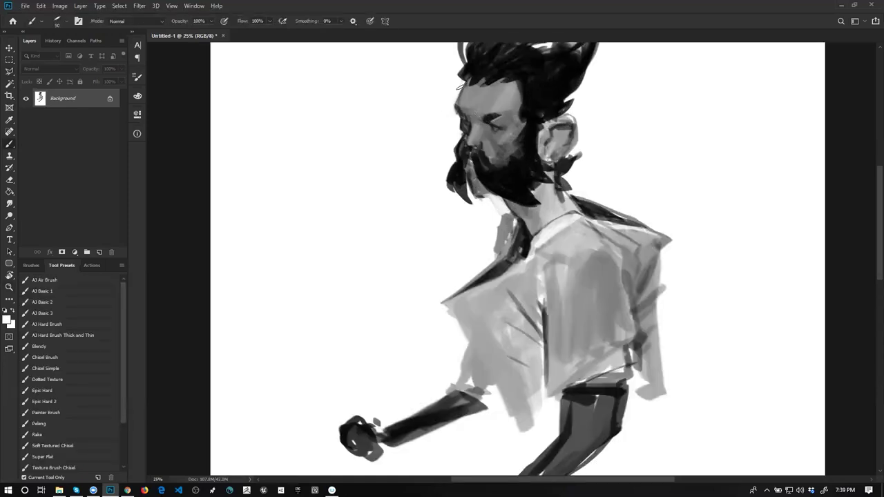
key(x)
key(ctrl+z)
key(ctrl+f)
alt+click(529, 97)
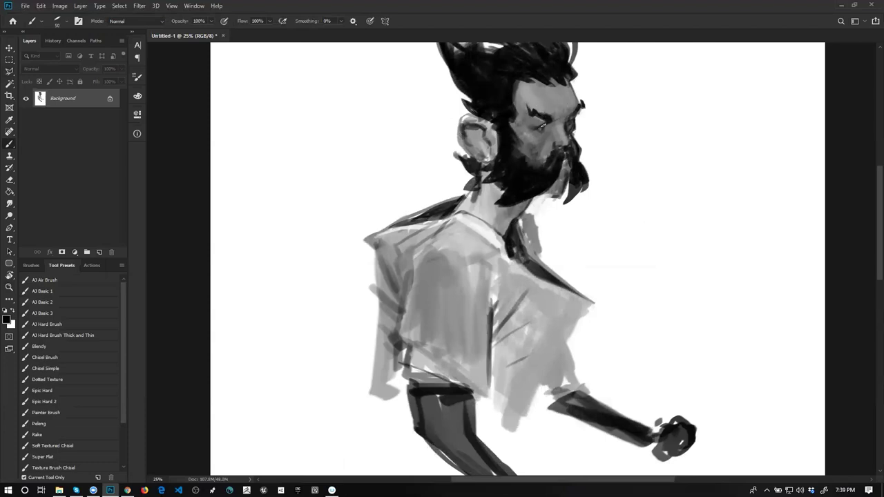
- Refine the eye socket, brow and forehead with gray tones sampled from the face
alt+click(526, 127)
alt+click(530, 123)
alt+click(529, 122)
alt+click(564, 102)
alt+click(528, 100)
alt+click(532, 101)
alt+click(554, 99)
- Flip the canvas, darken the mouth area between the mustache ends with black, undo the last stroke, and flip back
key(z)
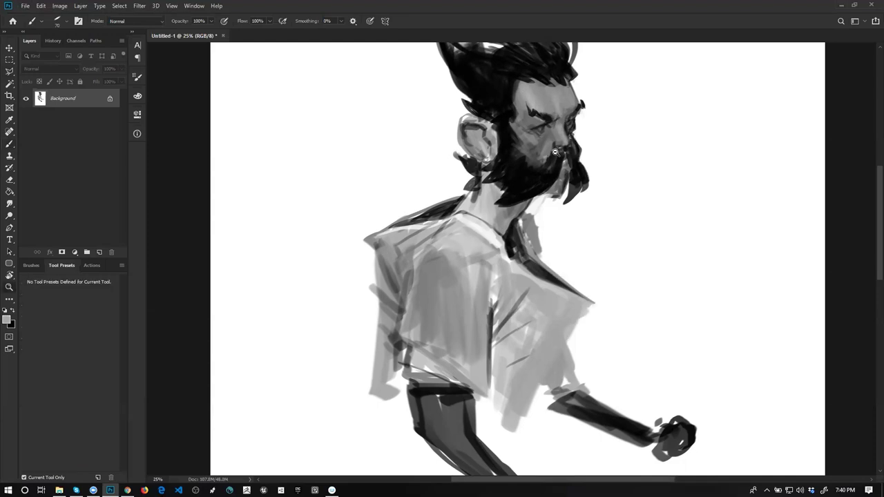
alt+click(553, 153)
alt+click(556, 153)
alt+click(556, 153)
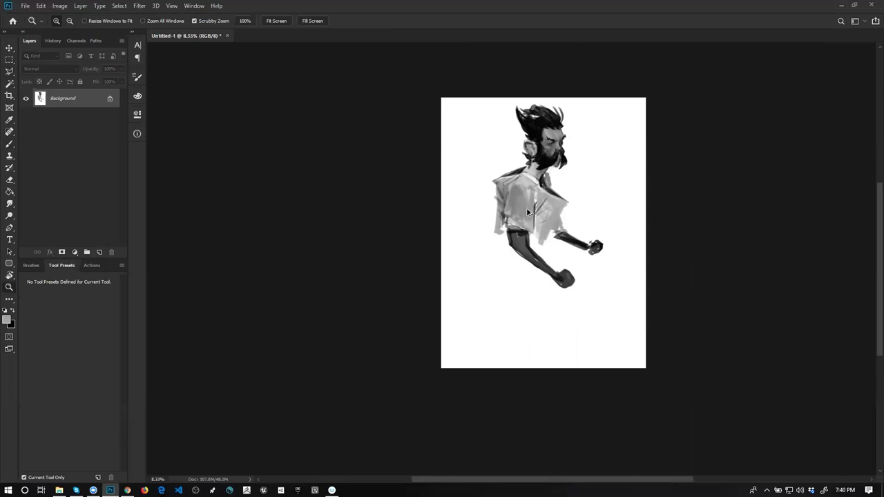
scroll(573, 176, up, 2)
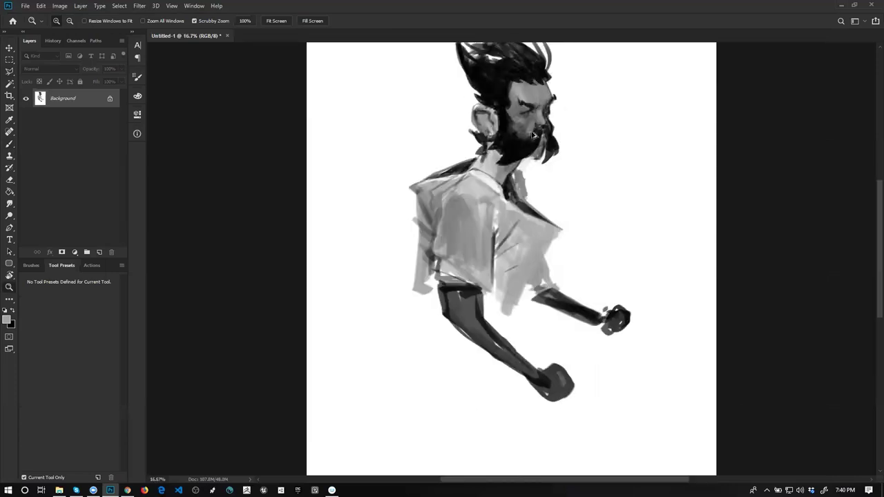
key(ctrl+shift+h)
key(b)
key(z)
click(487, 122)
key(b)
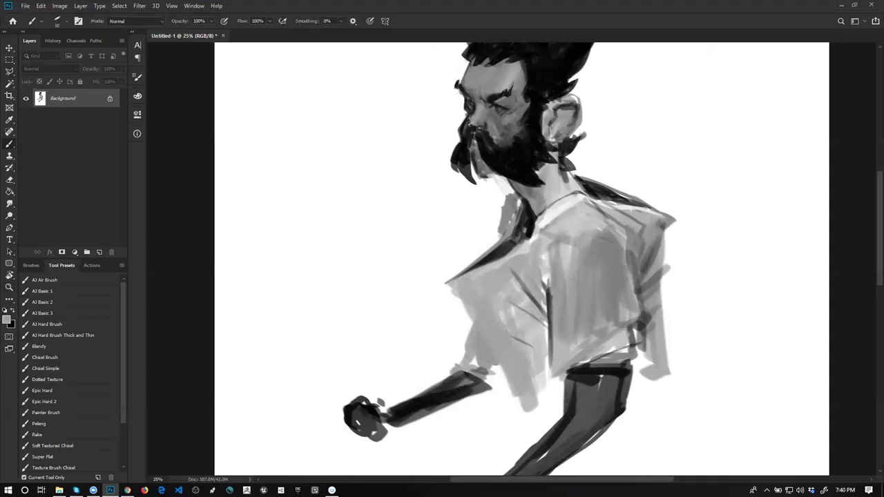
key(d)
drag(476, 132, 479, 173)
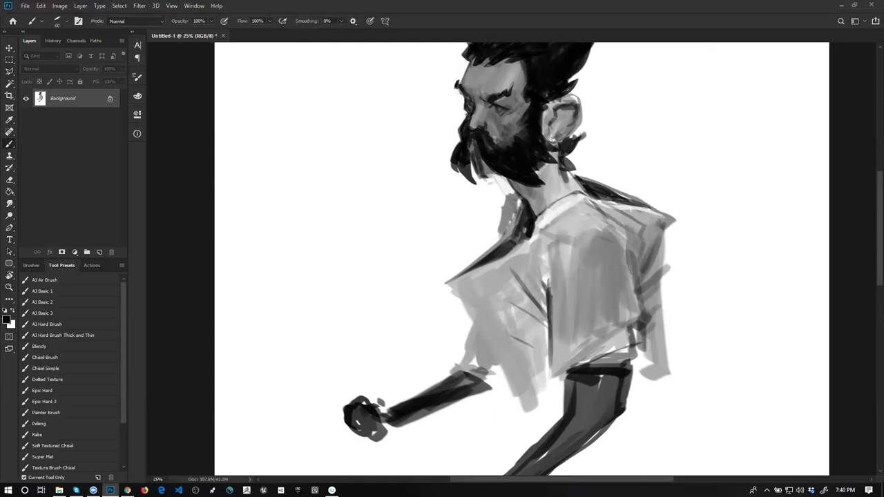
key(ctrl+z)
key(ctrl+shift+h)
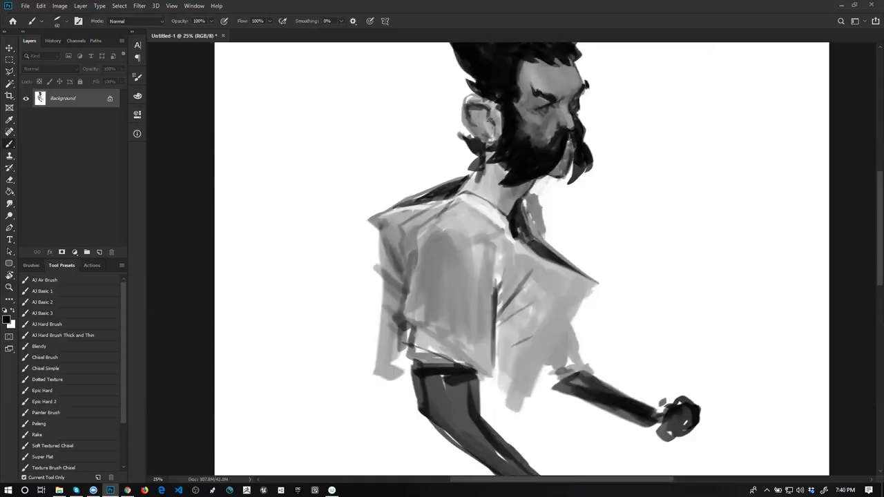
- Model the cheek and the area beneath the eye with sampled midtone grays
alt+click(546, 122)
alt+click(552, 125)
alt+click(537, 128)
alt+click(542, 125)
alt+click(540, 144)
alt+click(541, 143)
alt+click(540, 144)
- Darken the ear's rim and inner shape with gray strokes sampled from the head
ctrl+click(541, 145)
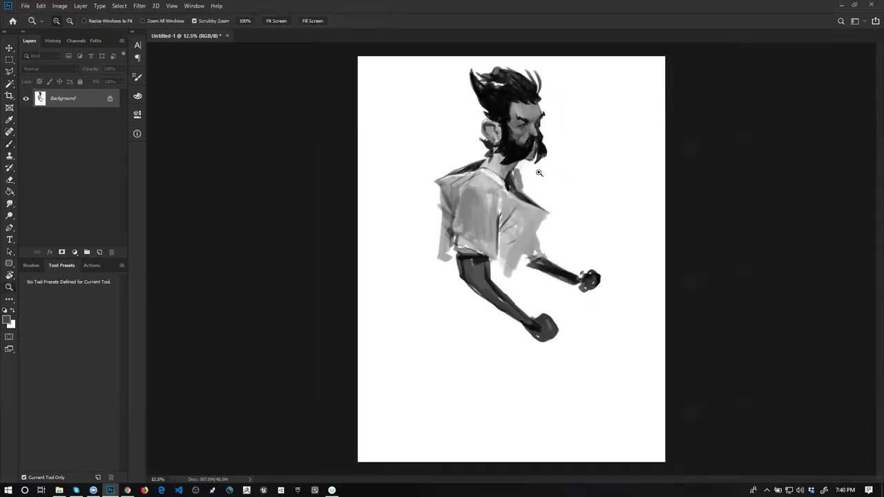
ctrl+click(538, 148)
ctrl+click(539, 152)
key(b)
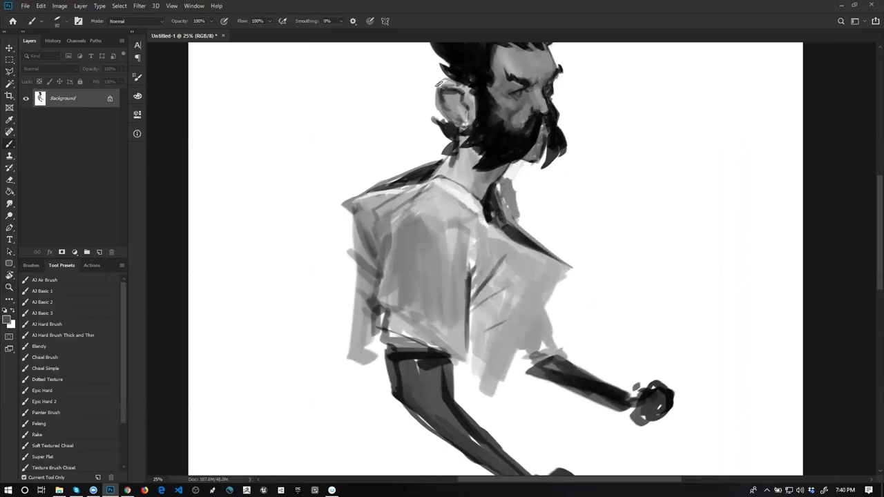
mouse_move(451, 80)
mouse_down()
mouse_move(469, 121)
mouse_move(452, 105)
mouse_move(455, 120)
mouse_move(448, 109)
mouse_move(464, 123)
mouse_move(468, 103)
mouse_up()
alt+click(452, 102)
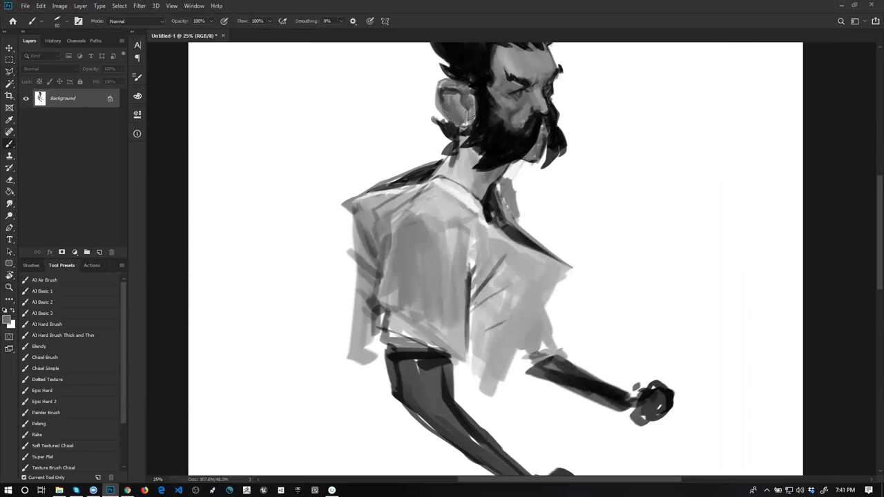
alt+click(480, 111)
alt+click(489, 134)
alt+click(490, 135)
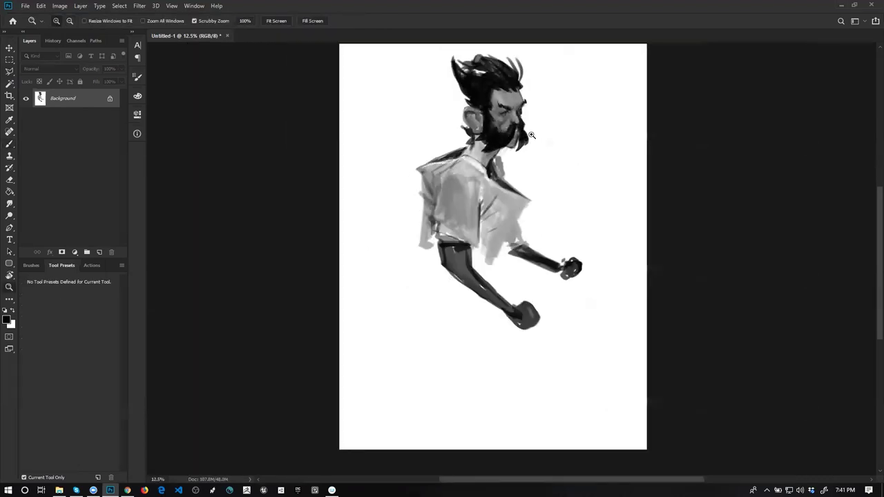
- Flip the canvas horizontally and refine the sideburn in front of the ear with sampled black
key(ctrl+shift+h)
click(519, 124)
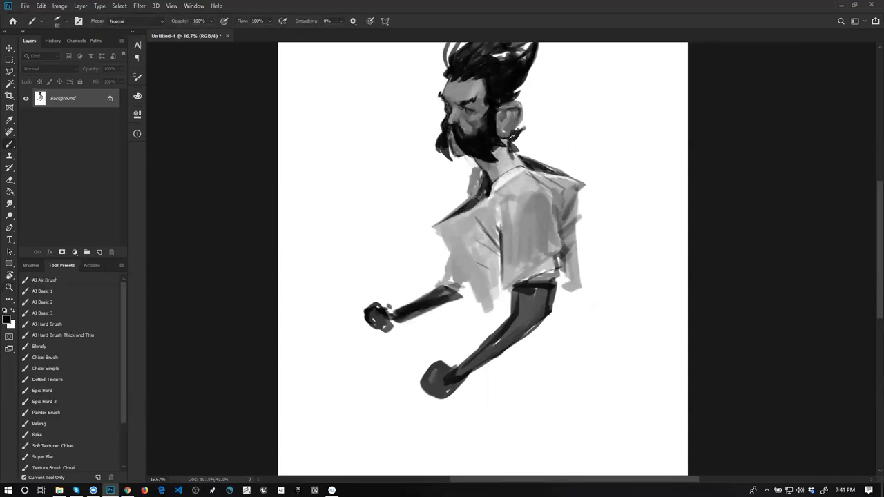
click(500, 123)
alt+click(498, 110)
alt+click(491, 107)
mouse_move(494, 103)
mouse_down()
mouse_move(489, 142)
mouse_move(492, 112)
mouse_up()
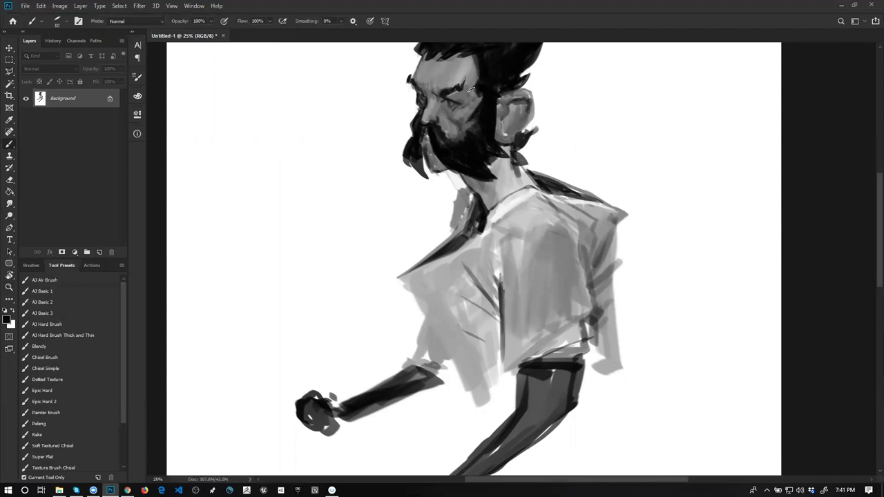
- Check the head and the whole figure with the canvas flipped horizontally
alt+click(497, 130)
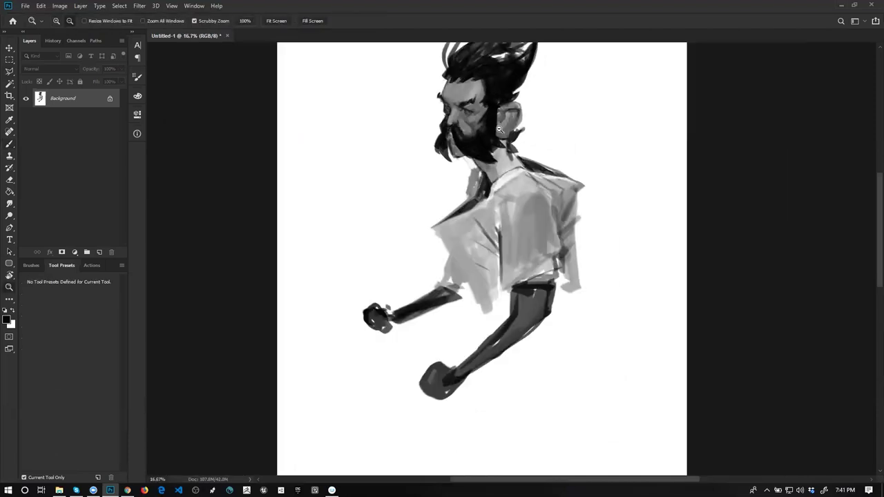
alt+click(498, 130)
key(ctrl+shift+h)
ctrl+click(504, 135)
ctrl+click(506, 128)
key(b)
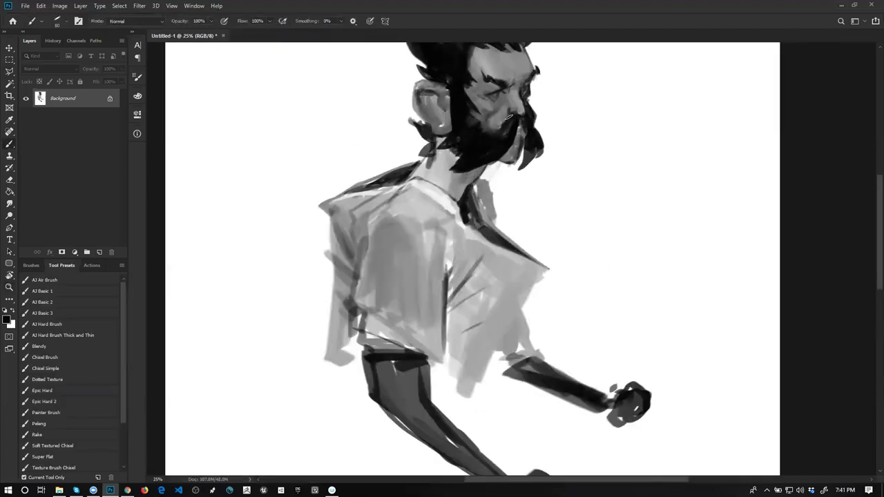
key(z)
alt+click(488, 167)
alt+click(489, 168)
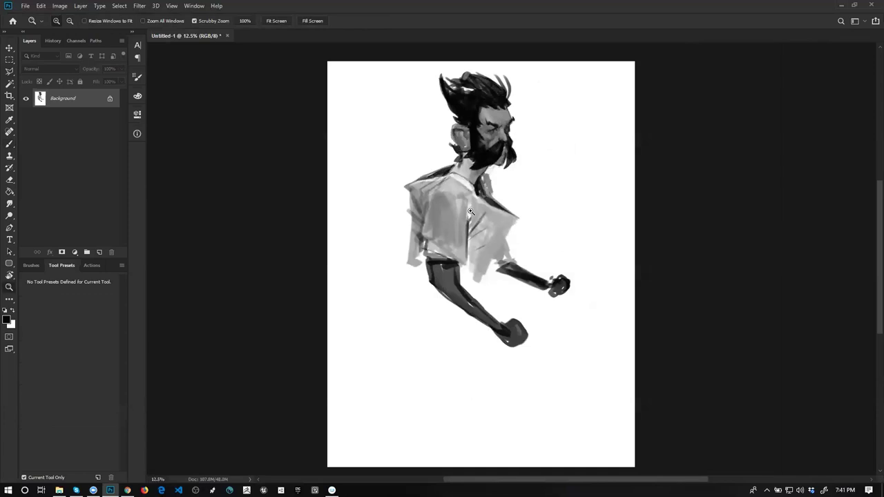
- Block in the waist and near thigh of the trousers with broad gray strokes using a larger brush
key(b)
alt+click(415, 246)
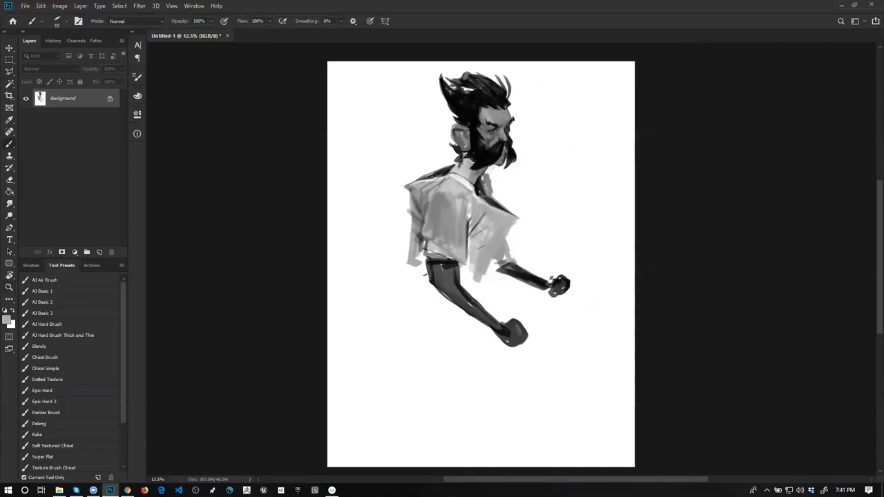
key(bracketright)
key(bracketright)
key(bracketright)
key(bracketright)
key(bracketright)
drag(425, 317, 495, 289)
key(bracketright)
key(bracketright)
drag(428, 318, 559, 403)
drag(476, 295, 493, 307)
mouse_move(441, 318)
mouse_down()
mouse_move(462, 327)
mouse_move(457, 305)
mouse_up()
drag(441, 339, 485, 307)
mouse_move(476, 349)
mouse_down()
mouse_move(508, 328)
mouse_move(514, 364)
mouse_move(524, 380)
mouse_move(529, 372)
mouse_up()
- Extend the back of the shirt down to the waist and add fold strokes to its lower front
mouse_move(416, 293)
mouse_down()
mouse_move(412, 250)
mouse_move(423, 312)
mouse_up()
mouse_move(417, 256)
mouse_down()
mouse_move(418, 305)
mouse_move(441, 322)
mouse_move(445, 308)
mouse_up()
drag(464, 275, 483, 269)
mouse_move(463, 280)
mouse_down()
mouse_move(480, 285)
mouse_move(489, 269)
mouse_up()
drag(479, 230, 490, 271)
drag(492, 217, 494, 239)
mouse_move(482, 279)
mouse_down()
mouse_move(468, 284)
mouse_move(483, 283)
mouse_move(483, 291)
mouse_up()
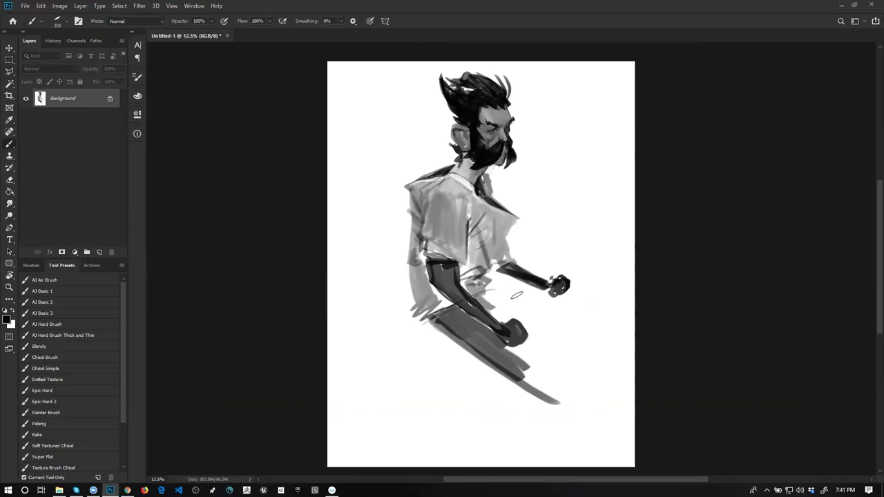
- Block in the far leg beneath the near thigh with gray strokes
mouse_move(457, 347)
mouse_down()
mouse_move(470, 368)
mouse_move(474, 381)
mouse_move(466, 380)
mouse_up()
drag(464, 346, 492, 372)
mouse_move(477, 362)
mouse_down()
mouse_move(483, 394)
mouse_move(484, 379)
mouse_move(488, 420)
mouse_up()
drag(485, 385, 470, 302)
mouse_move(446, 274)
mouse_down()
mouse_move(466, 348)
mouse_move(467, 336)
mouse_move(445, 347)
mouse_move(421, 384)
mouse_up()
- Flip the canvas, extend the lower legs with sampled gray, undo the last stroke, and flip back
key(ctrl+shift+h)
mouse_move(430, 284)
mouse_down()
mouse_move(476, 335)
mouse_move(433, 359)
mouse_up()
alt+click(494, 313)
key(])
mouse_move(471, 337)
mouse_down()
mouse_move(439, 360)
mouse_move(452, 350)
mouse_move(452, 371)
mouse_move(471, 383)
mouse_move(443, 357)
mouse_move(430, 370)
mouse_move(472, 391)
mouse_move(451, 363)
mouse_move(499, 416)
mouse_up()
key(ctrl+z)
key(ctrl+f)
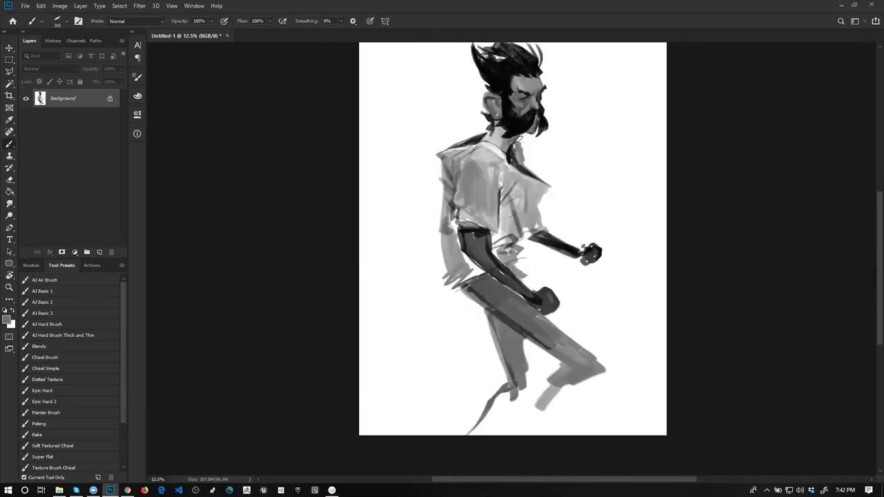
- Try to trim the lower back of the shirt with white strokes
key(d)
alt+click(447, 167)
alt+click(431, 207)
drag(438, 214, 440, 259)
mouse_move(444, 193)
mouse_down()
mouse_move(445, 303)
mouse_move(444, 228)
mouse_up()
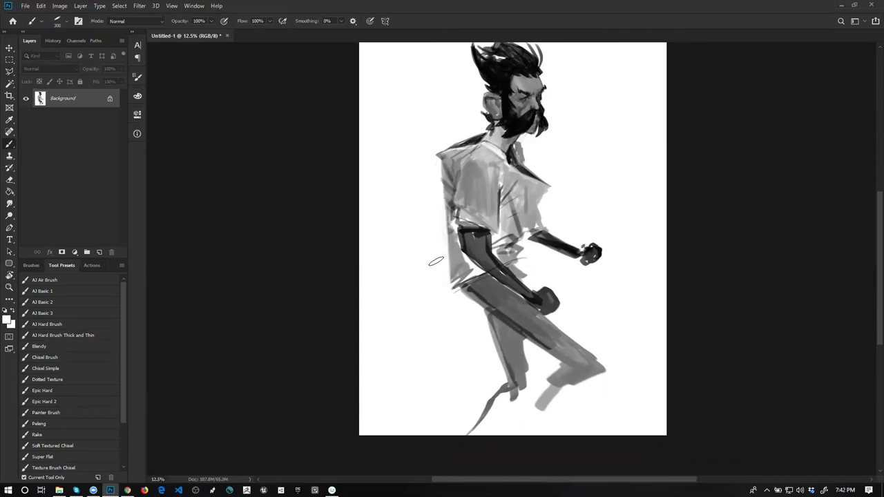
- Paint a black shadow at the trouser waist and a dark seam stroke on the upper shirt, undoing the last strokes
mouse_move(449, 283)
mouse_down()
mouse_move(443, 195)
mouse_move(441, 263)
mouse_move(473, 290)
mouse_up()
key(x)
key([)
key([)
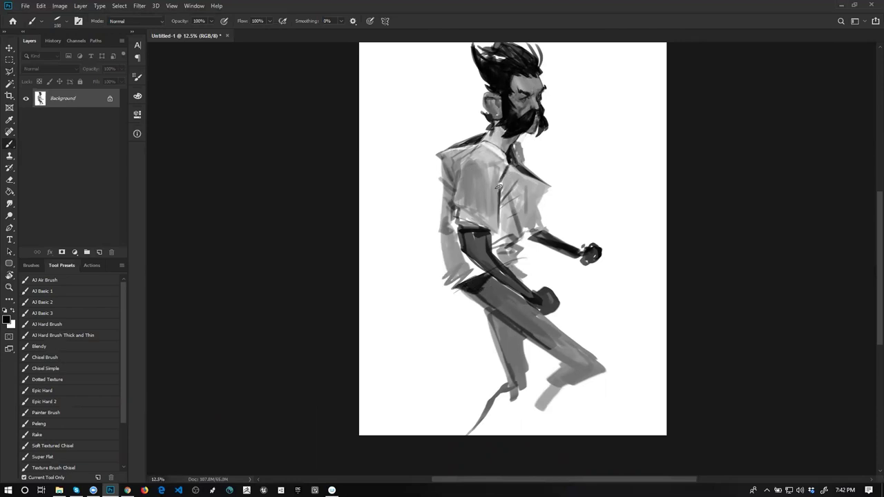
drag(503, 188, 515, 167)
key(ctrl+z)
key(ctrl+z)
- Flip the canvas horizontally and retouch the ear's front edge and lobe with sampled light gray
key(ctrl+shift+h)
ctrl+click(526, 108)
ctrl+click(526, 108)
alt+click(530, 157)
mouse_move(536, 91)
space+mouse_down()
mouse_move(522, 135)
mouse_move(532, 123)
mouse_move(531, 134)
space+mouse_up()
key([)
key([)
drag(521, 145, 530, 140)
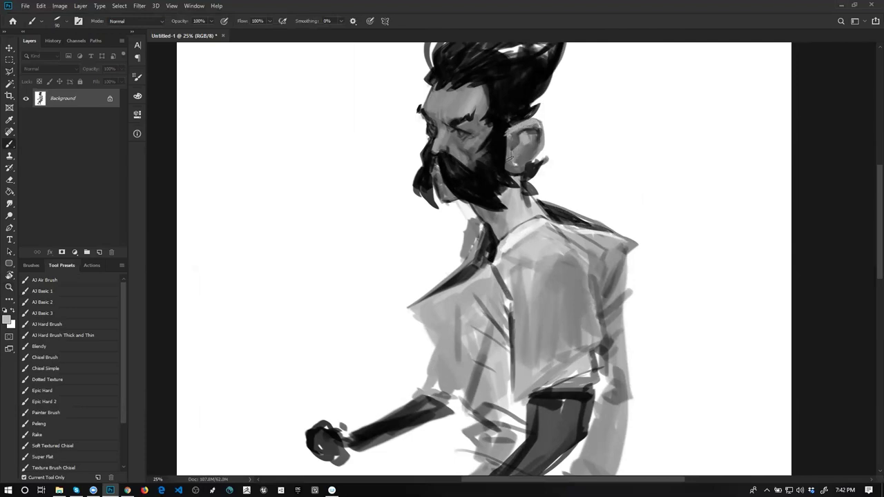
mouse_move(513, 168)
mouse_down()
mouse_move(534, 149)
mouse_move(534, 130)
mouse_move(505, 133)
mouse_move(512, 119)
mouse_move(495, 178)
mouse_up()
- Reshape the sideburn in front of the ear with black strokes, redoing one of them
alt+click(510, 118)
drag(510, 134, 504, 156)
drag(511, 127, 497, 180)
key(ctrl+z)
drag(507, 127, 497, 176)
drag(511, 114, 500, 169)
- Flip the canvas horizontally and examine the whole figure, the head and the hair
key(z)
alt+click(504, 211)
alt+click(505, 211)
alt+click(505, 214)
key(ctrl+shift+h)
click(500, 207)
click(500, 207)
click(500, 200)
key(b)
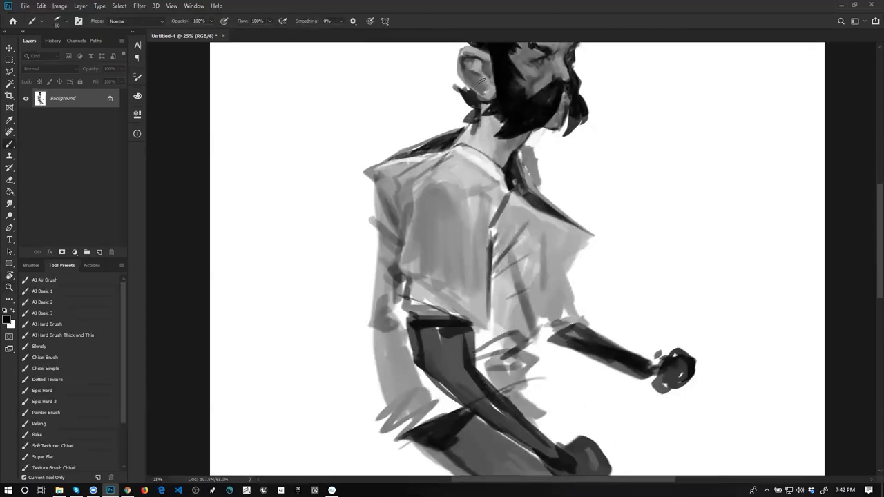
drag(480, 86, 456, 161)
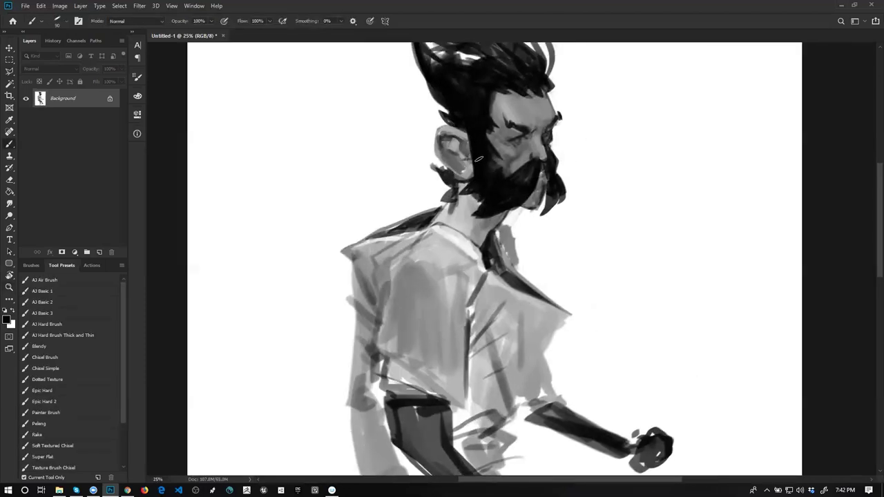
drag(447, 111, 417, 174)
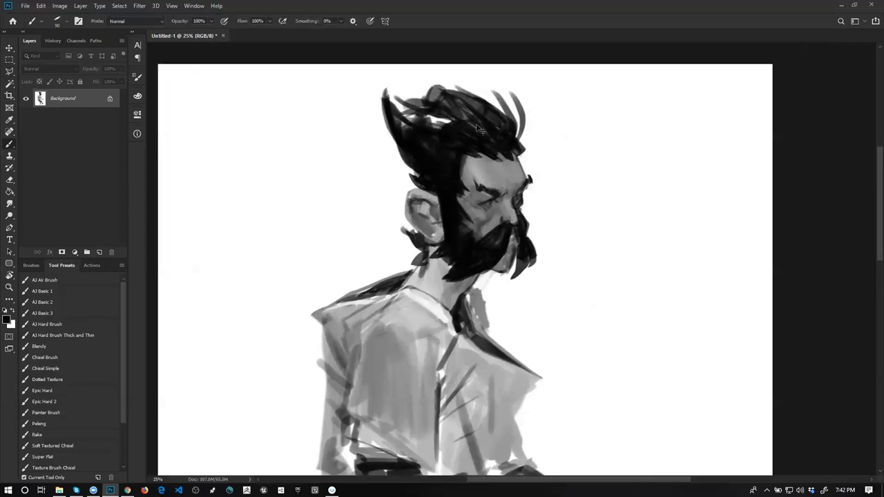
- Paint black strands across the crown and a thin wisp off the back tuft of hair, undoing two trial strokes
drag(417, 128, 452, 118)
drag(396, 101, 475, 104)
drag(398, 147, 347, 118)
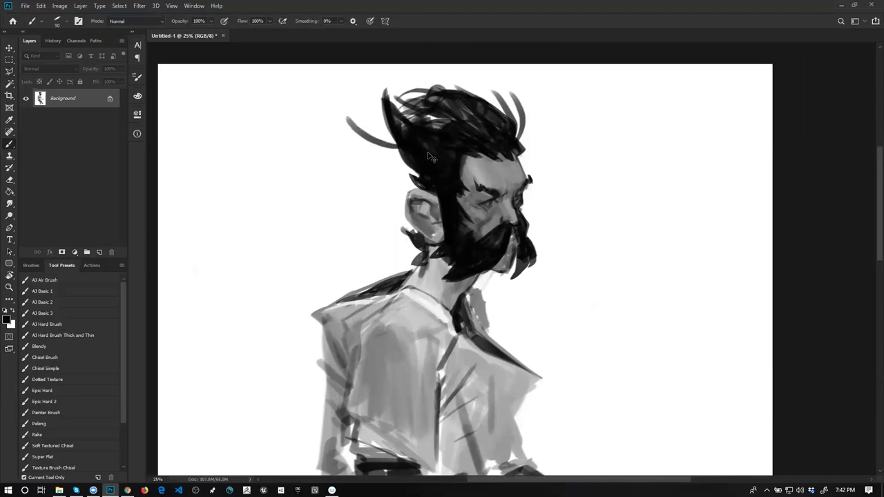
key(ctrl+z)
drag(409, 167, 359, 123)
key(ctrl+z)
drag(398, 98, 346, 107)
drag(472, 198, 468, 161)
- Retouch the back of the neck below the ear and the neck's base at the collar with sampled grays
drag(506, 102, 512, 70)
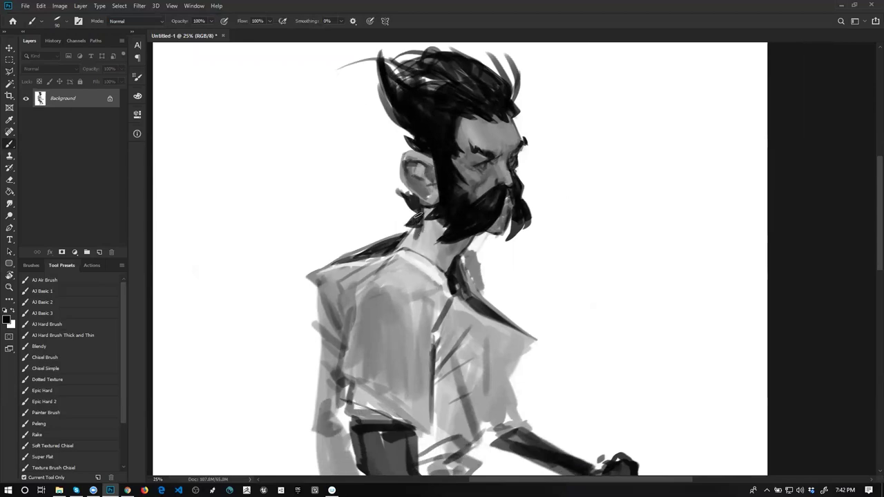
alt+click(426, 234)
mouse_move(424, 210)
mouse_down()
mouse_move(413, 238)
mouse_move(419, 221)
mouse_move(417, 227)
mouse_up()
alt+click(420, 212)
alt+click(421, 221)
alt+click(451, 260)
alt+click(448, 264)
drag(451, 262, 453, 276)
- Flip the canvas horizontally and examine the whole figure
key(z)
alt+click(449, 277)
alt+click(448, 278)
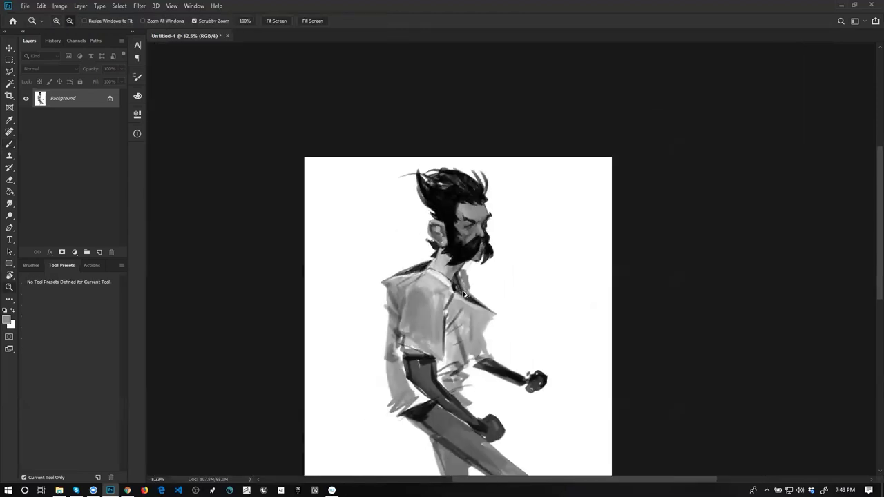
alt+click(448, 277)
key(ctrl+f)
drag(492, 297, 551, 173)
click(550, 176)
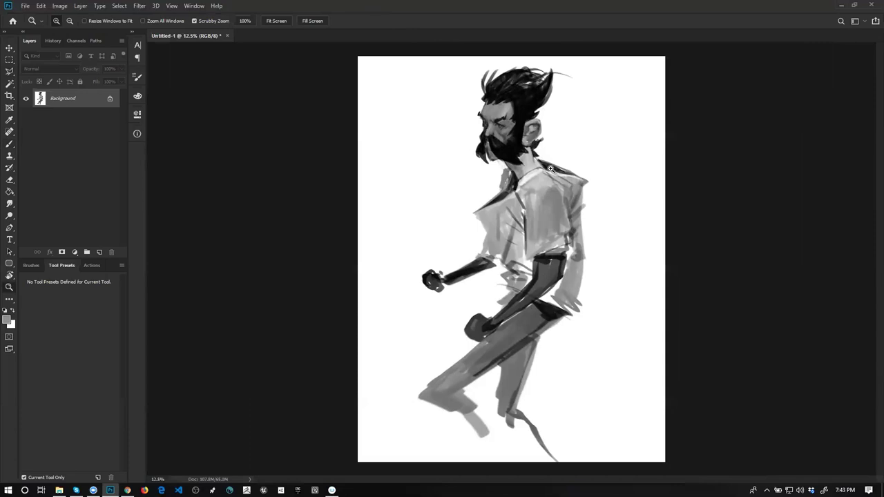
click(551, 167)
- Reshape and darken the gray form behind the neck at the far side of the collar with sampled grays
key(b)
mouse_move(528, 171)
mouse_down()
mouse_move(537, 159)
mouse_move(490, 168)
mouse_move(492, 202)
mouse_move(503, 178)
mouse_up()
key(z)
click(518, 157)
key(b)
alt+click(516, 158)
alt+click(496, 177)
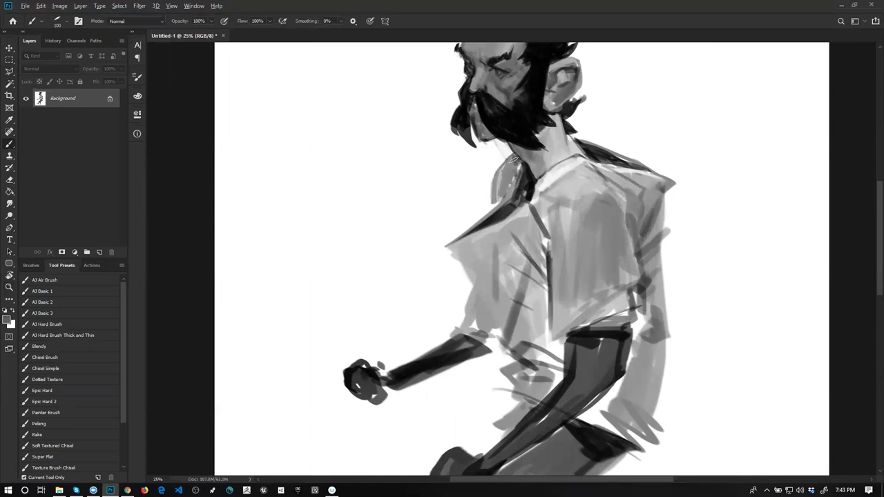
drag(501, 178, 511, 158)
alt+click(515, 147)
alt+click(534, 168)
alt+click(506, 163)
mouse_move(509, 168)
mouse_down()
mouse_move(495, 194)
mouse_move(498, 249)
mouse_up()
- Flip the canvas horizontally and darken the near fist with black brush strokes
key(ctrl+f)
click(596, 222)
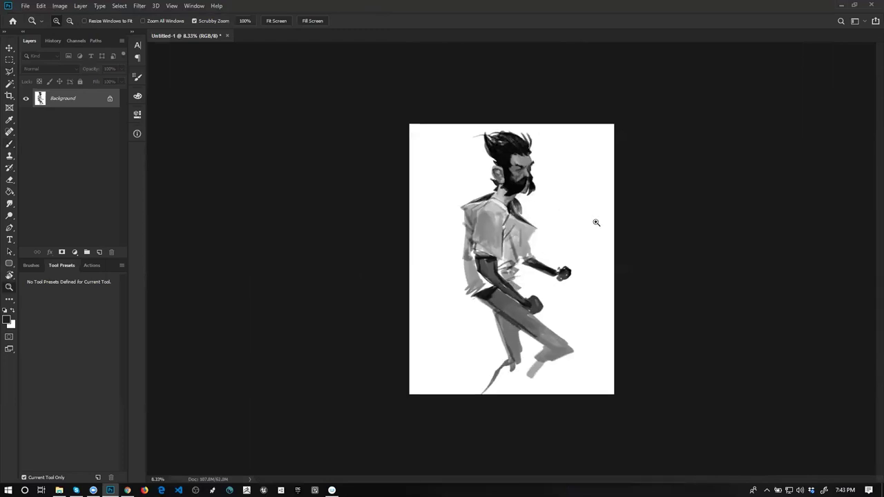
click(584, 228)
click(571, 230)
drag(572, 230, 544, 185)
alt+click(555, 266)
key(b)
alt+click(528, 291)
drag(541, 287, 534, 295)
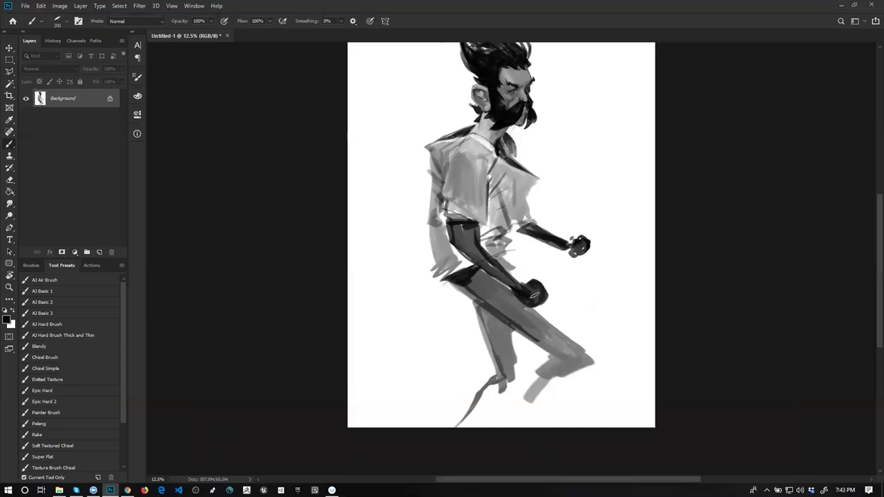
- Fill the near forearm from the sleeve cuff to the fist with sampled near-black strokes
drag(462, 254, 497, 273)
alt+click(471, 251)
drag(457, 246, 481, 263)
drag(453, 230, 523, 296)
drag(478, 255, 529, 295)
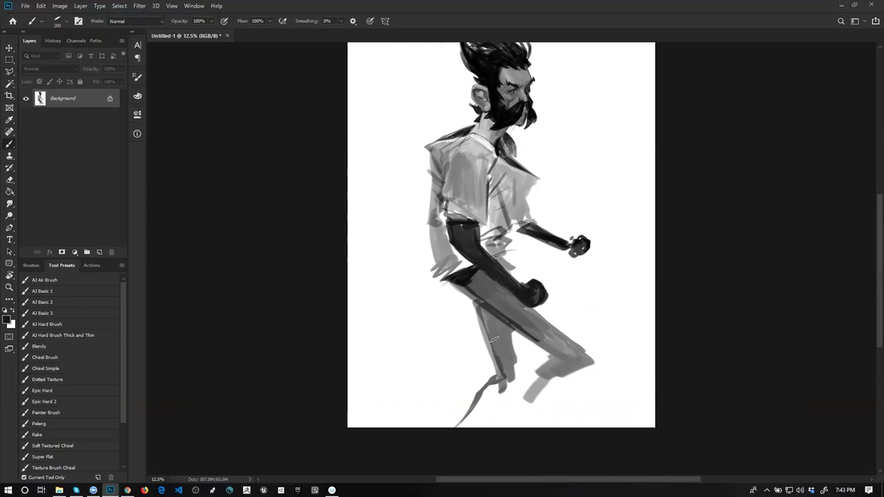
key(])
key(])
key(])
drag(495, 328, 636, 178)
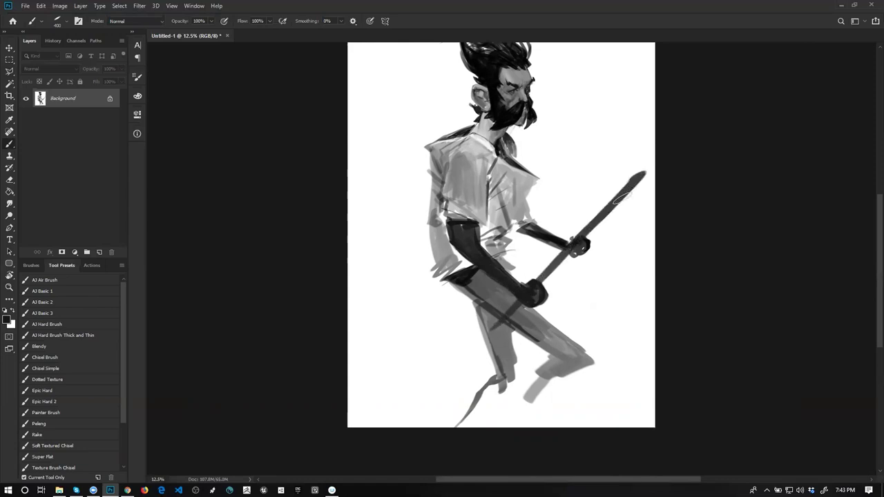
key(ctrl+z)
- Paint a dark diagonal shaft running through both fists, with a black block at its upper end
key([)
key([)
mouse_move(490, 335)
mouse_down()
mouse_move(602, 227)
mouse_move(545, 286)
mouse_move(613, 209)
mouse_move(556, 270)
mouse_move(606, 209)
mouse_move(632, 205)
mouse_move(607, 236)
mouse_move(620, 219)
mouse_up()
key([)
alt+click(630, 210)
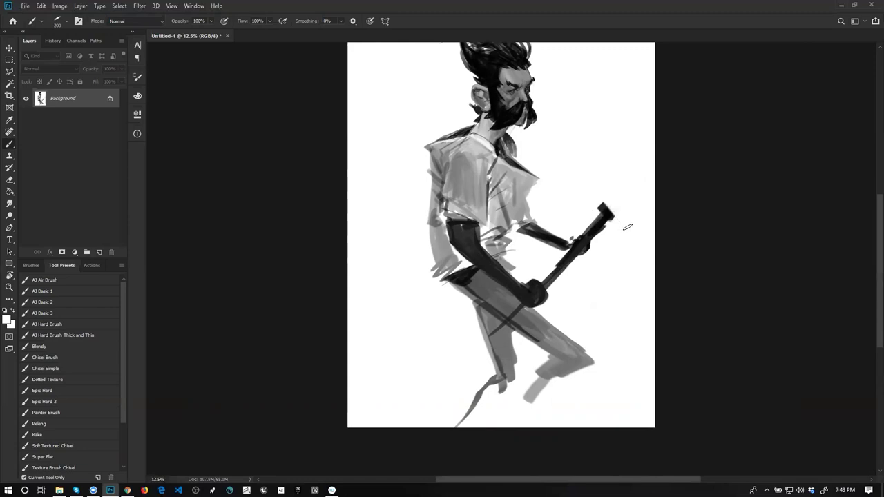
- Extend the shaft below the near fist with a thin black stroke and trim its lower tip with white
key(x)
key(bracketleft)
drag(525, 305, 457, 373)
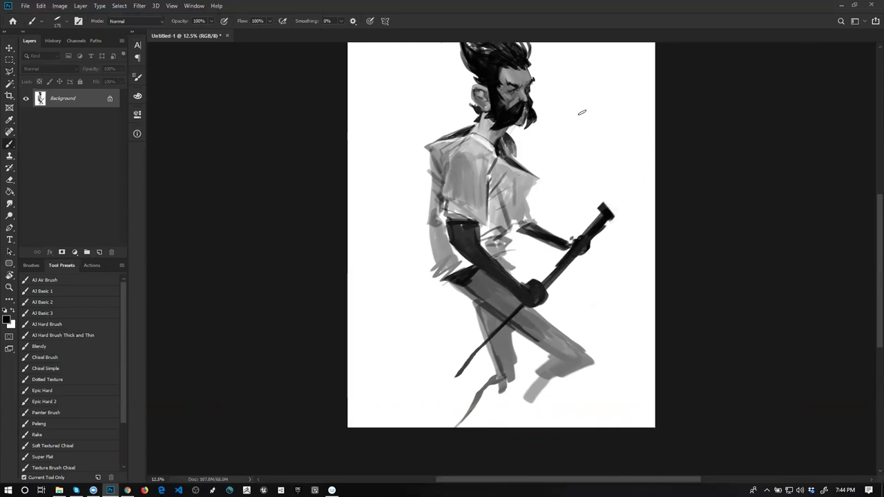
key(x)
mouse_move(462, 364)
mouse_down()
mouse_move(451, 375)
mouse_move(464, 367)
mouse_up()
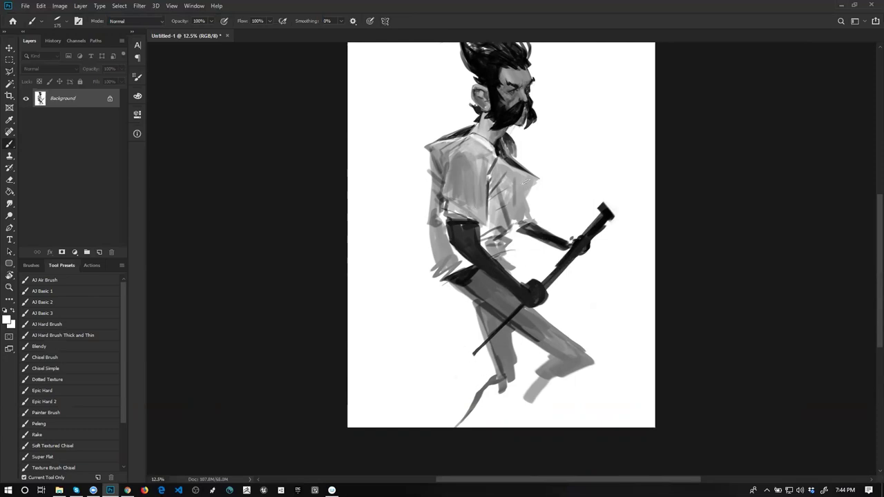
- Paint the far upper arm dark gray between the shirt and the forearm
key(x)
mouse_move(525, 198)
mouse_down()
mouse_move(514, 216)
mouse_move(526, 206)
mouse_up()
alt+click(519, 213)
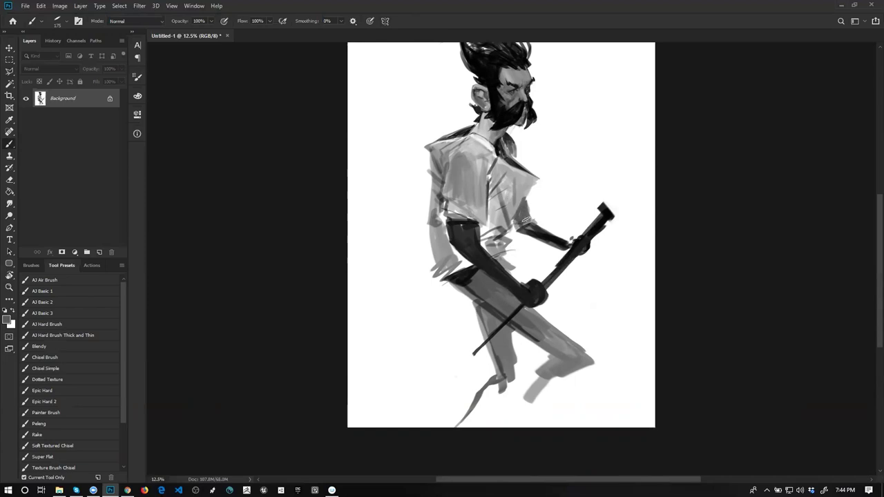
alt+click(536, 198)
- Flip the canvas horizontally and switch the workspace to full-screen mode with the menu bar
key(z)
alt+click(536, 252)
alt+click(536, 251)
key(ctrl+f)
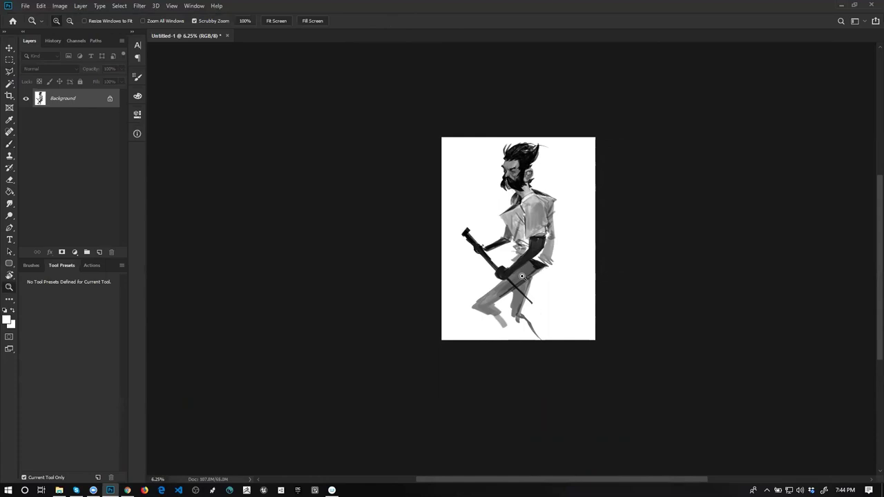
click(539, 216)
key(b)
key(f)
drag(535, 163, 543, 87)
key(z)
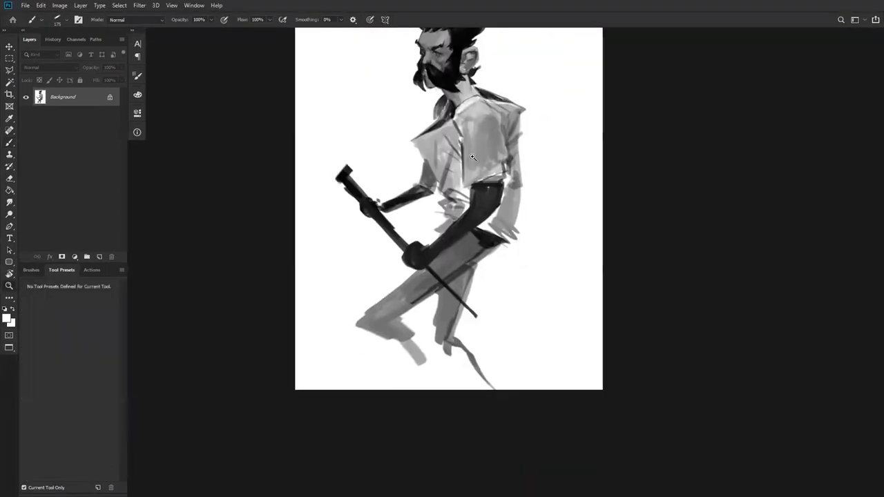
- Shade the far front panel of the shirt with sampled gray strokes from the chest seam to the outer edge
click(474, 156)
key(b)
drag(464, 123, 519, 196)
alt+click(513, 209)
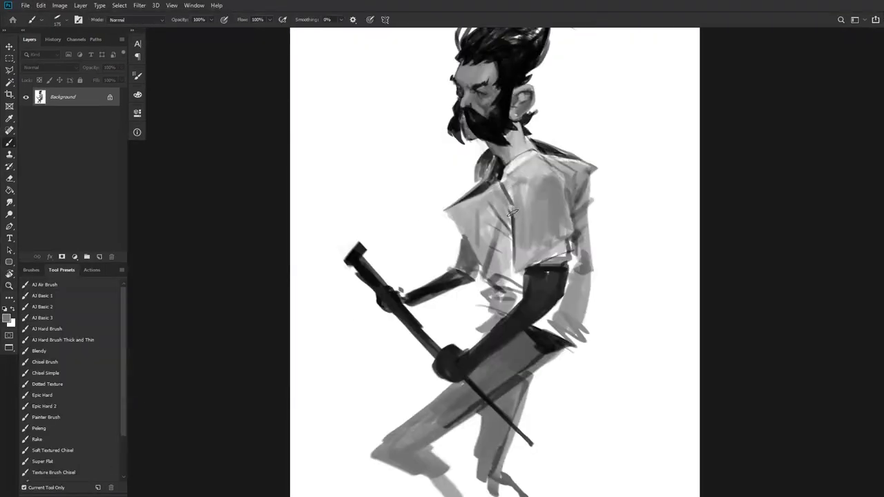
mouse_move(513, 213)
mouse_down()
mouse_move(497, 226)
mouse_move(475, 222)
mouse_move(481, 239)
mouse_up()
drag(450, 207, 491, 272)
alt+click(468, 223)
drag(461, 227, 475, 243)
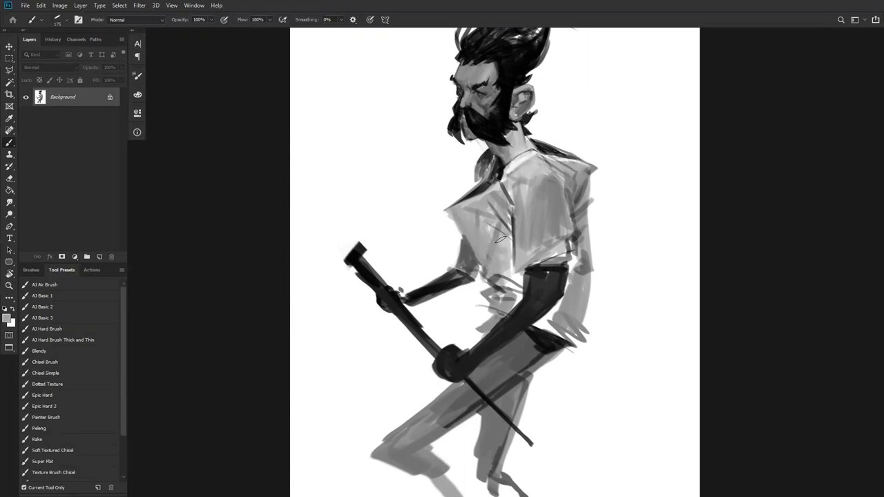
- Flip the canvas horizontally and paint a white trim along the shirt's neckline, undoing the last stroke
key(ctrl+f)
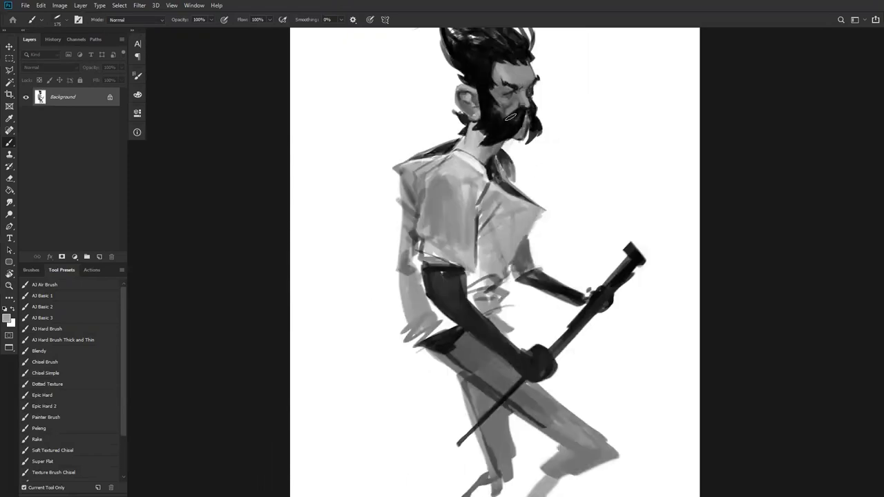
alt+click(473, 158)
drag(483, 174, 524, 205)
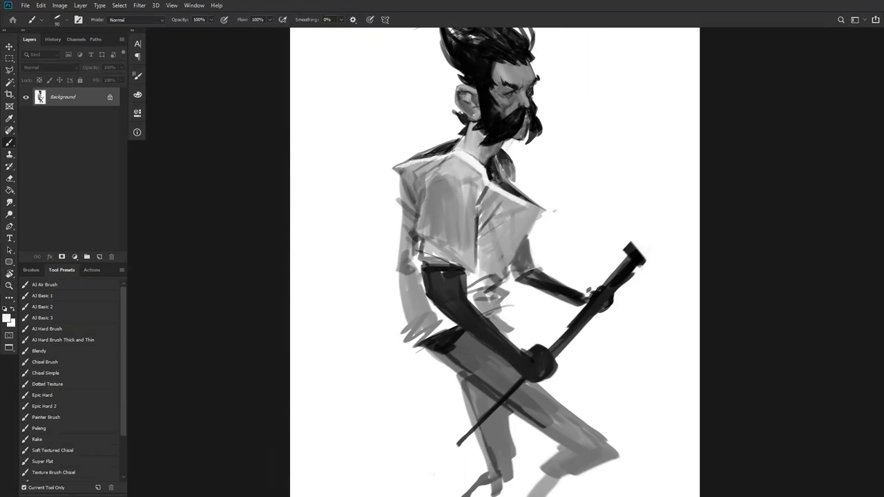
drag(525, 206, 539, 209)
key(ctrl+z)
- Flip the canvas horizontally and deepen the opening inside the far collar with black
alt+click(509, 249)
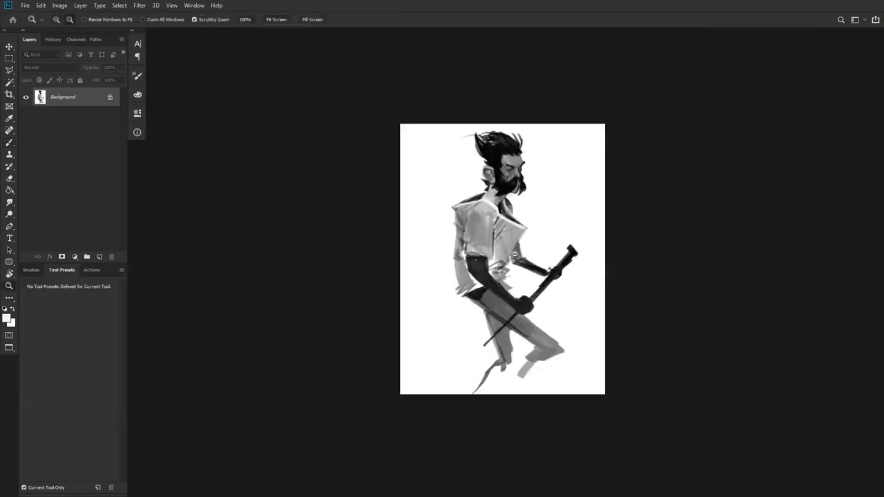
key(ctrl+shift+h)
click(503, 232)
click(502, 232)
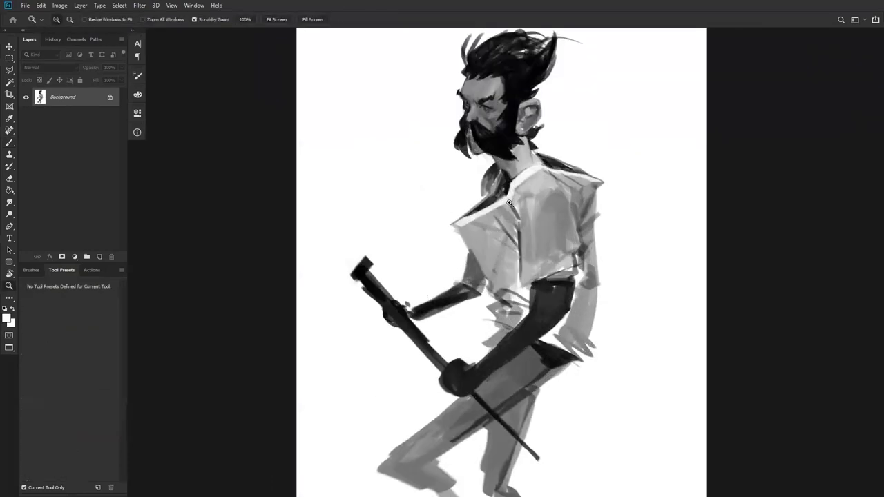
drag(503, 172, 495, 197)
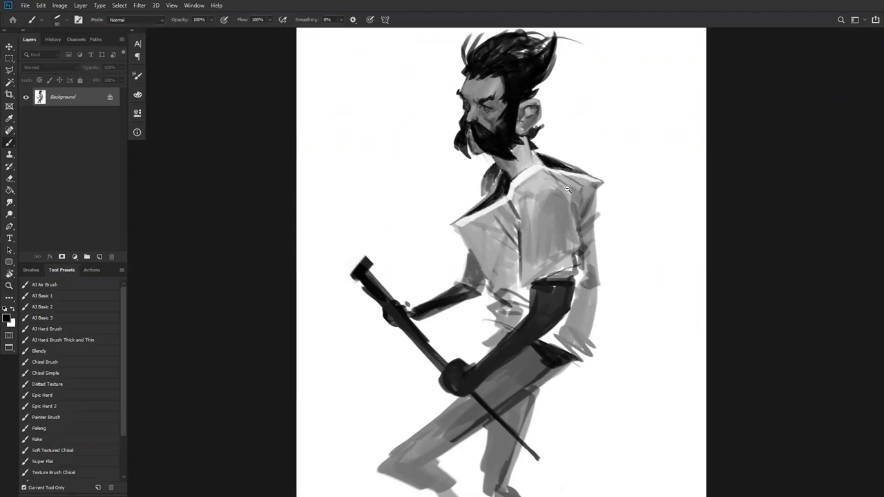
- Flip the canvas horizontally and paint small dark fold strokes on the shirt beside the front seam
alt+click(568, 189)
alt+click(568, 190)
alt+click(567, 189)
key(ctrl+shift+h)
click(538, 205)
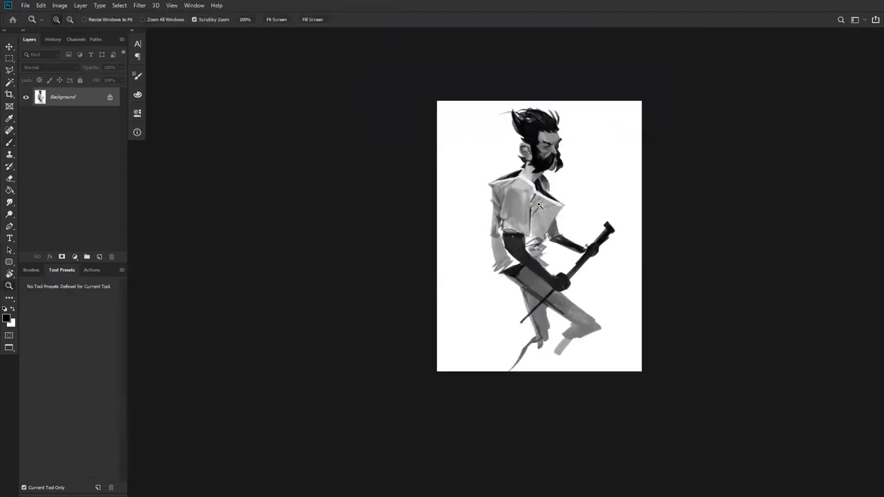
click(538, 205)
key(b)
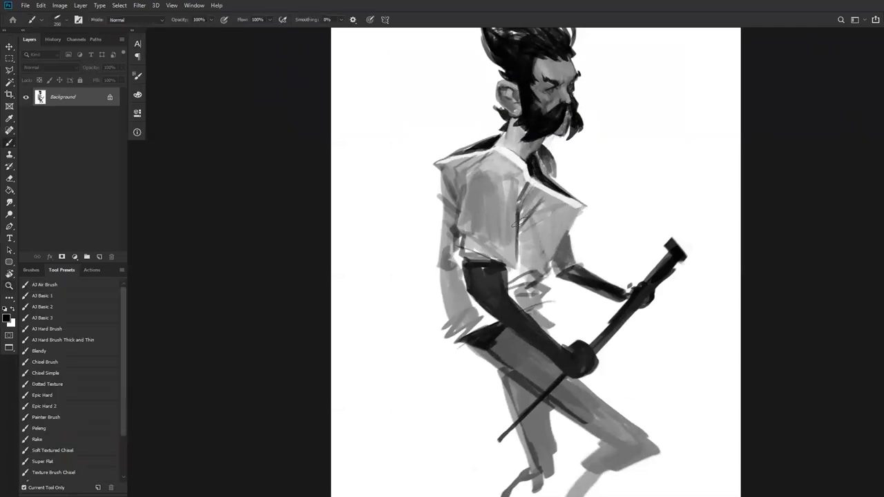
drag(522, 234, 534, 235)
key([)
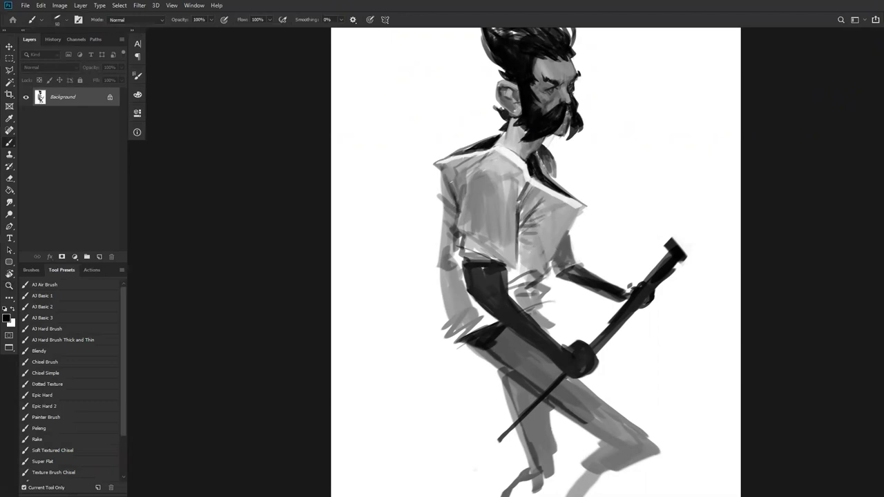
- Paint dark folds and gray shading down the back sleeve of the shirt
drag(457, 198, 460, 193)
key(])
key(])
key(])
mouse_move(453, 204)
mouse_down()
mouse_move(459, 261)
mouse_move(458, 237)
mouse_move(457, 269)
mouse_up()
alt+click(459, 238)
drag(451, 238, 451, 271)
mouse_move(450, 228)
mouse_down()
mouse_move(446, 284)
mouse_move(428, 236)
mouse_move(434, 281)
mouse_move(437, 231)
mouse_move(442, 322)
mouse_up()
- Clean up the outer edge of the back sleeve and the loose strokes at the shirt's hem with white
key(])
key(])
key(])
key(])
alt+click(434, 254)
drag(439, 242, 445, 353)
mouse_move(444, 314)
mouse_down()
mouse_move(451, 377)
mouse_move(414, 358)
mouse_up()
- Flip the canvas horizontally and darken the shirt front with sampled mid-gray strokes, mainly on the far panel
key(z)
key(ctrl+shift+h)
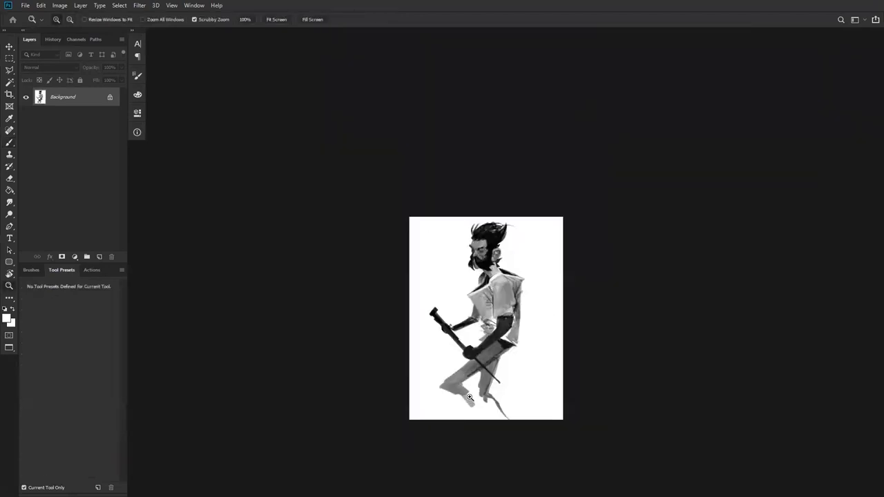
click(541, 276)
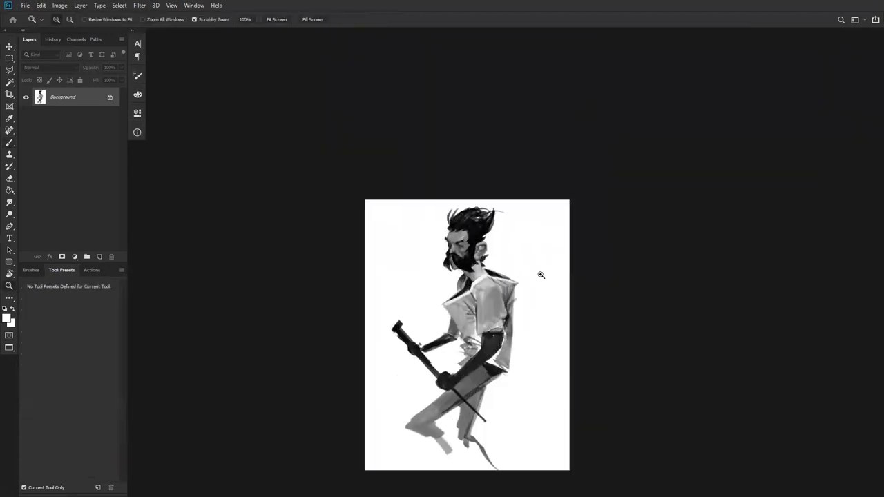
click(541, 276)
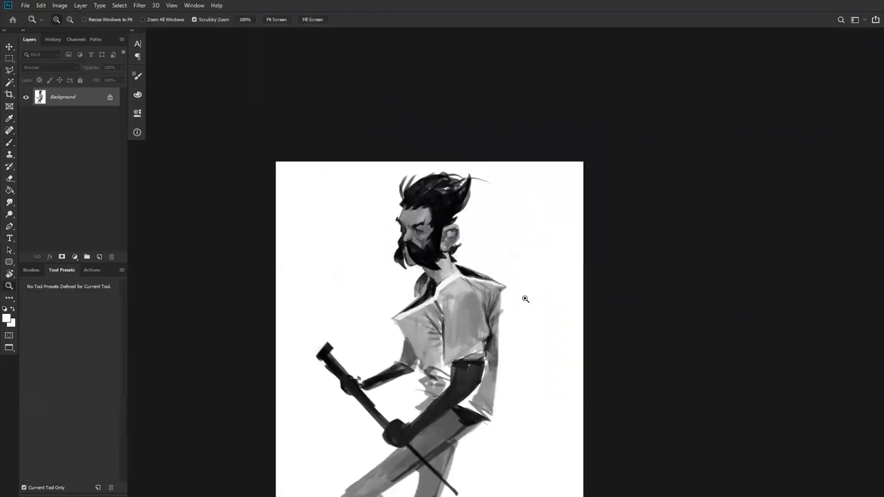
drag(535, 248, 548, 178)
key(b)
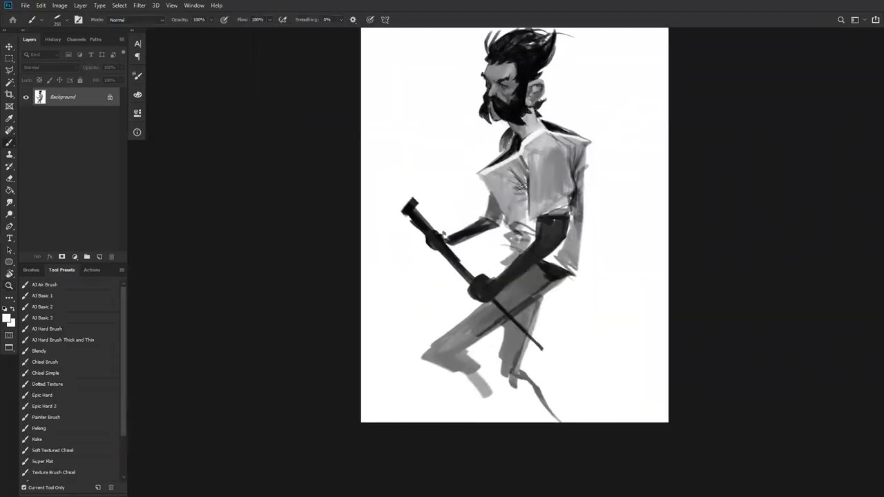
click(526, 193)
alt+click(477, 161)
drag(472, 170, 510, 240)
alt+click(476, 175)
mouse_move(478, 171)
mouse_down()
mouse_move(509, 226)
mouse_move(507, 218)
mouse_move(515, 221)
mouse_up()
drag(499, 184, 511, 219)
mouse_move(527, 131)
mouse_down()
mouse_move(554, 152)
mouse_move(546, 115)
mouse_move(543, 133)
mouse_move(546, 119)
mouse_move(586, 136)
mouse_up()
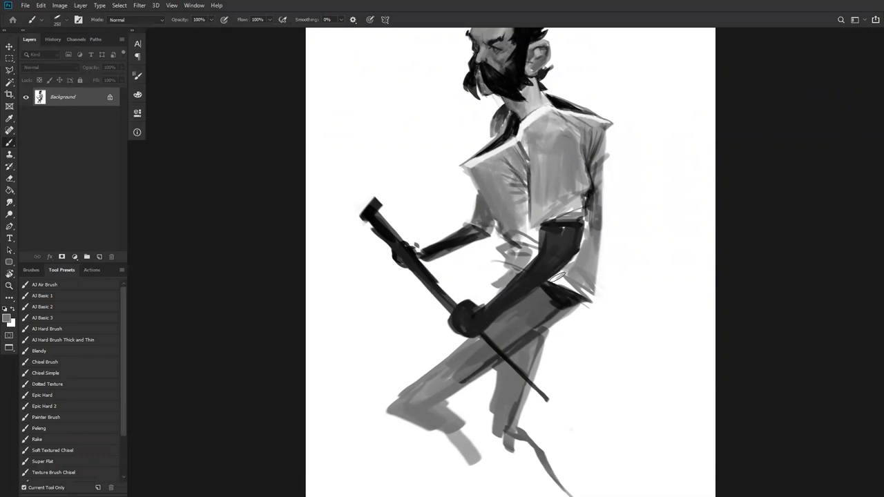
- Trim the bump on the outer edge of the back sleeve with sampled white
alt+click(604, 229)
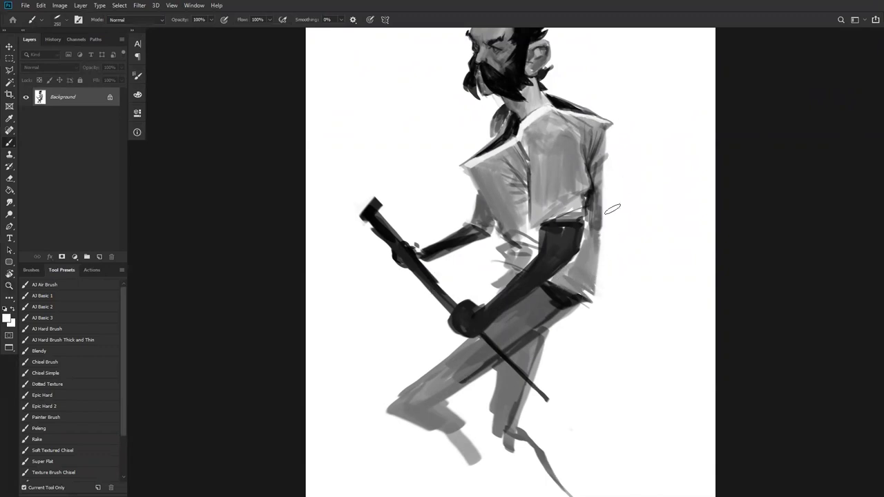
key(z)
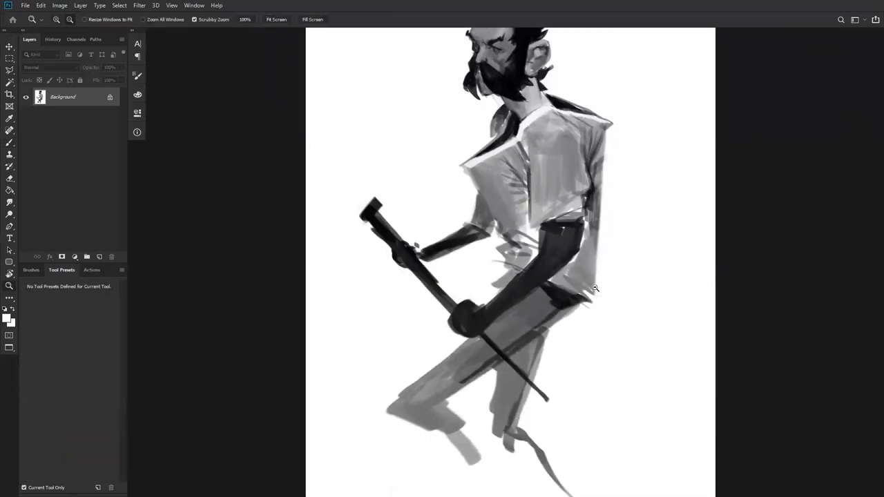
alt+click(596, 289)
alt+click(595, 289)
- Flip the canvas horizontally and paint gray shading and fold strokes across the near chest panel of the shirt
key(ctrl+shift+h)
click(542, 263)
click(542, 263)
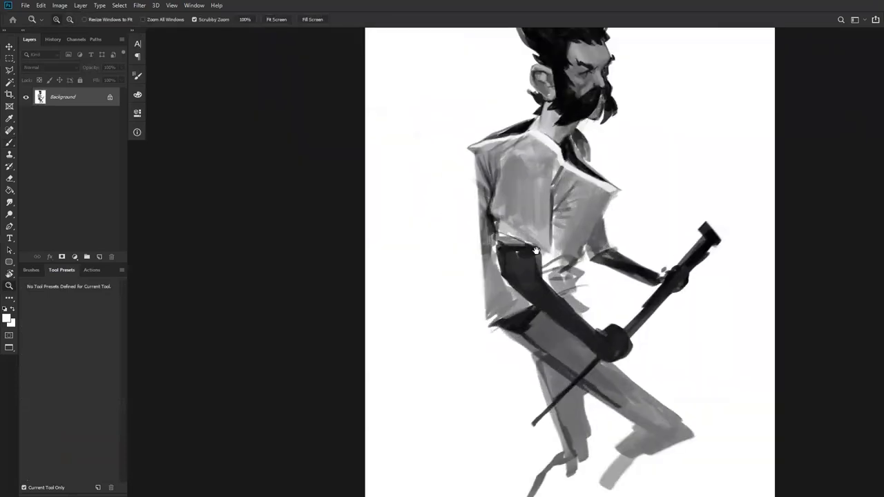
drag(536, 267, 439, 322)
key(b)
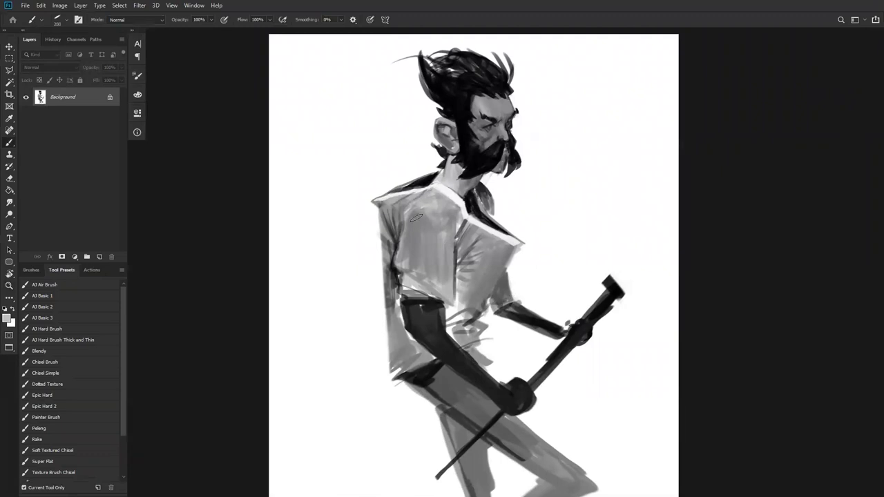
mouse_move(442, 248)
mouse_down()
mouse_move(432, 237)
mouse_move(443, 235)
mouse_up()
alt+click(409, 216)
key(d)
alt+click(442, 225)
drag(457, 220, 454, 239)
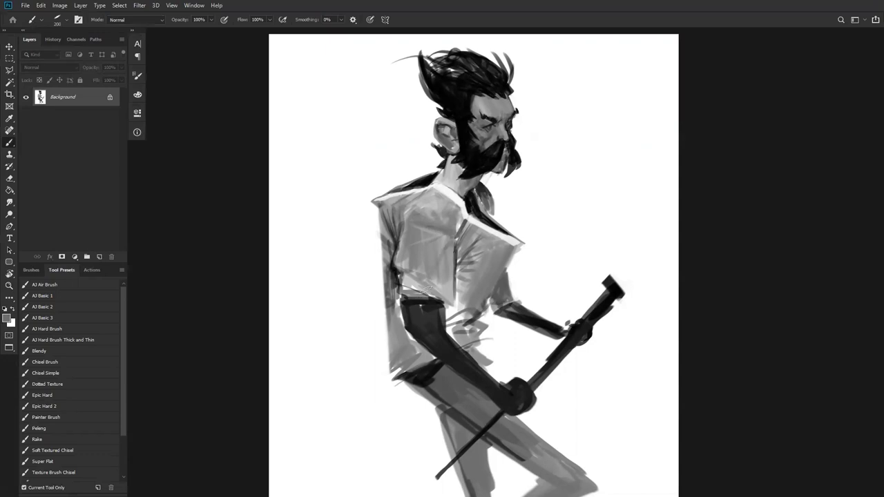
- Darken the near chest panel of the shirt with vertical strokes beside the center opening in black and sampled gray
key(d)
drag(454, 251, 446, 322)
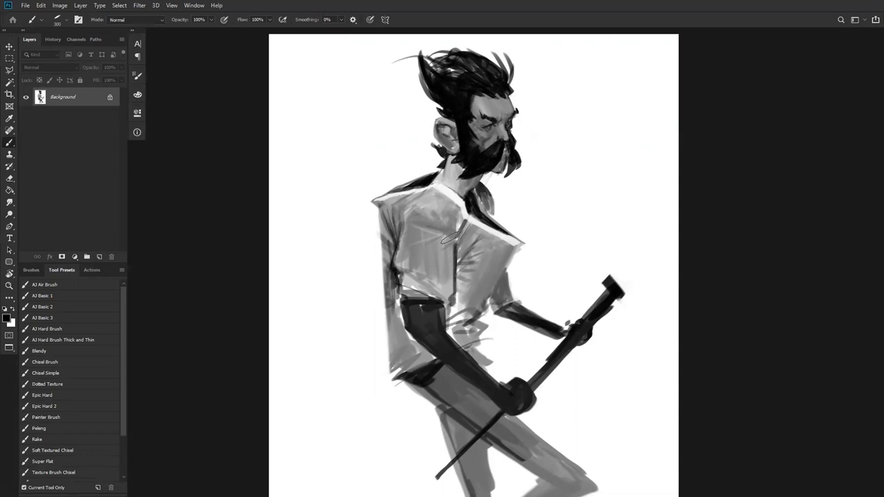
drag(447, 247, 447, 297)
alt+click(450, 257)
drag(449, 241, 446, 296)
key(d)
drag(424, 218, 441, 288)
alt+click(433, 237)
drag(423, 220, 435, 284)
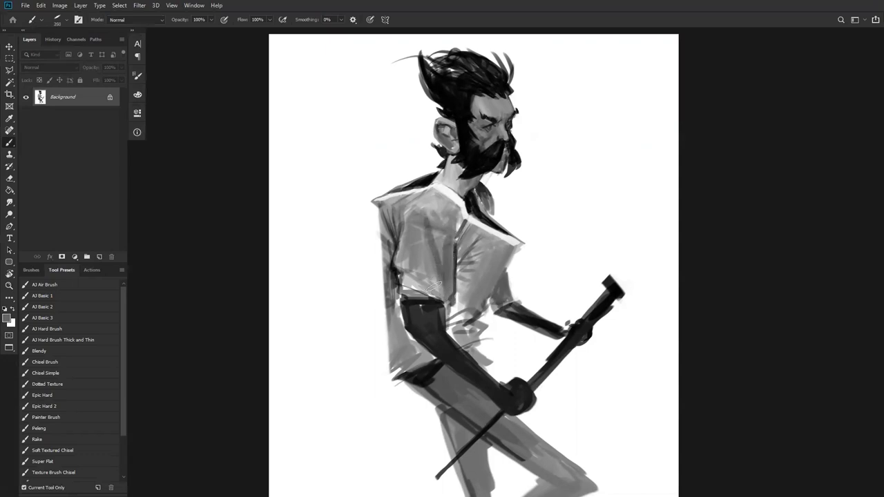
- Deepen the folds below the shirt's center opening and shade the far panel with black and sampled dark gray strokes
key(z)
alt+click(456, 250)
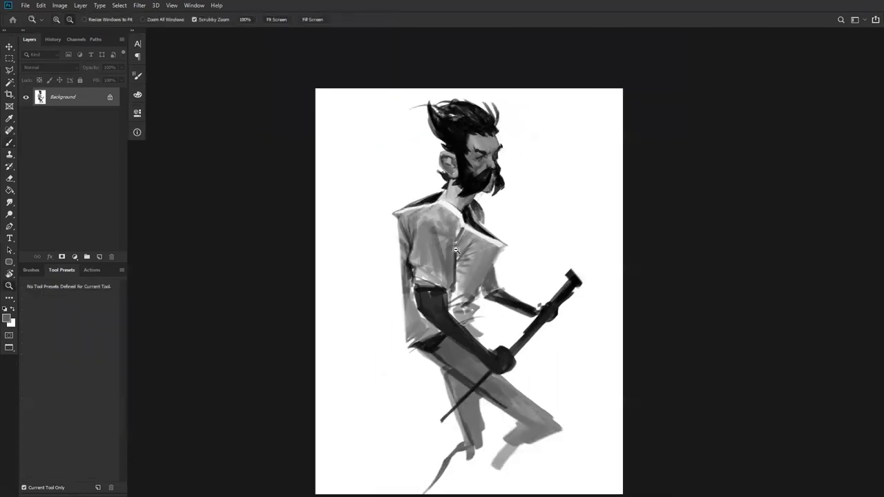
alt+click(456, 251)
alt+click(457, 251)
click(460, 262)
click(459, 261)
click(460, 259)
key(b)
key(d)
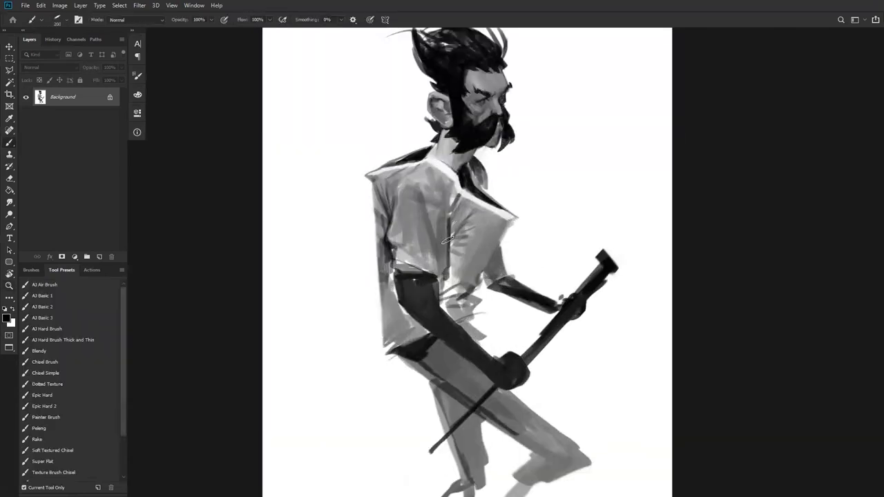
key(bracketright)
key(bracketright)
key(bracketright)
drag(449, 277, 448, 309)
alt+click(446, 278)
mouse_move(447, 278)
mouse_down()
mouse_move(449, 310)
mouse_move(459, 271)
mouse_move(472, 265)
mouse_up()
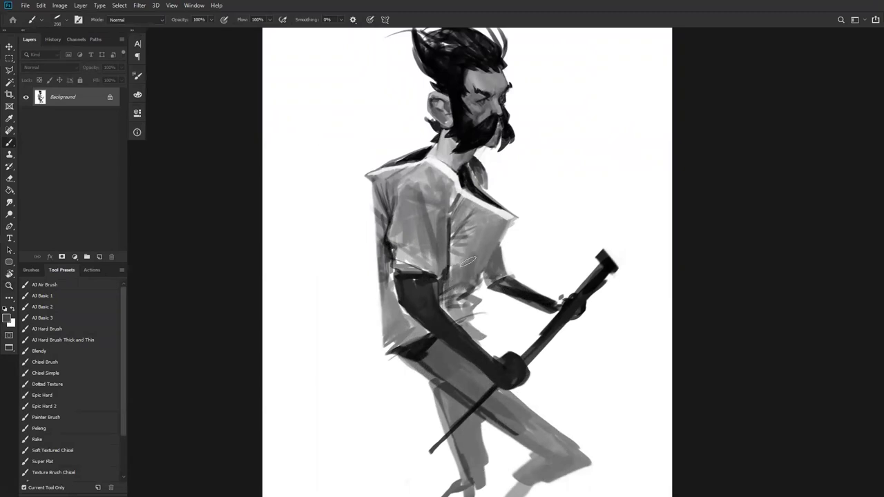
mouse_move(391, 308)
mouse_down()
mouse_move(385, 284)
mouse_move(405, 335)
mouse_up()
key(ctrl+z)
key(ctrl+z)
- Shade the lower back edge of the shirt with sampled gray and trim its outer contour with sampled white
alt+click(386, 305)
mouse_move(384, 307)
mouse_down()
mouse_move(391, 345)
mouse_move(388, 330)
mouse_up()
alt+click(369, 302)
drag(371, 284, 370, 343)
drag(372, 307, 371, 344)
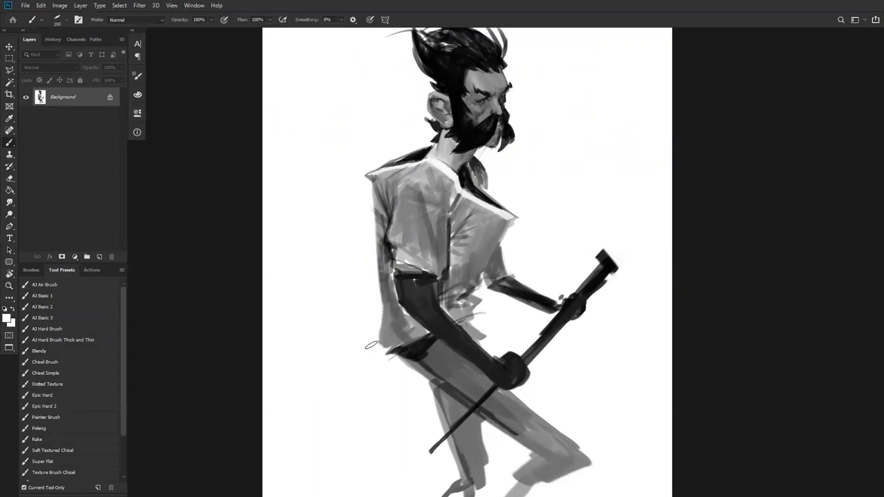
- Flip the canvas horizontally and touch up the shirt collar where it meets the back of the neck
key(z)
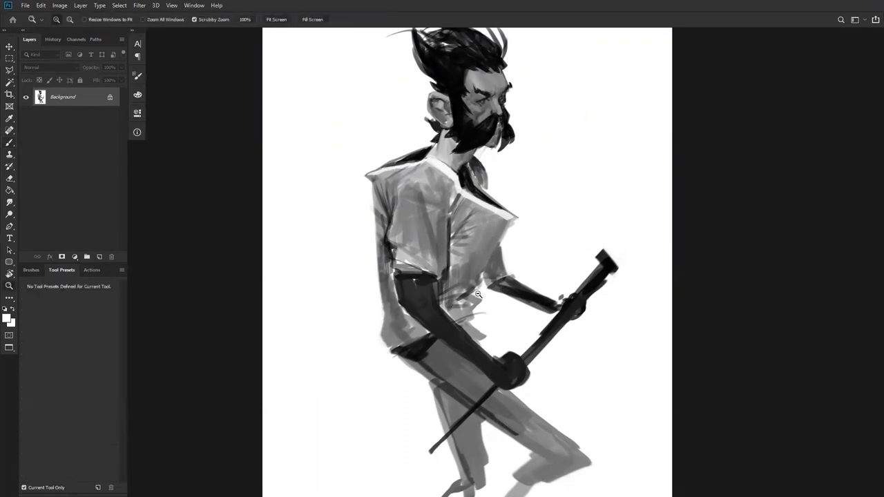
alt+click(478, 295)
alt+click(477, 295)
alt+click(478, 295)
alt+click(477, 294)
key(ctrl+shift+h)
click(487, 291)
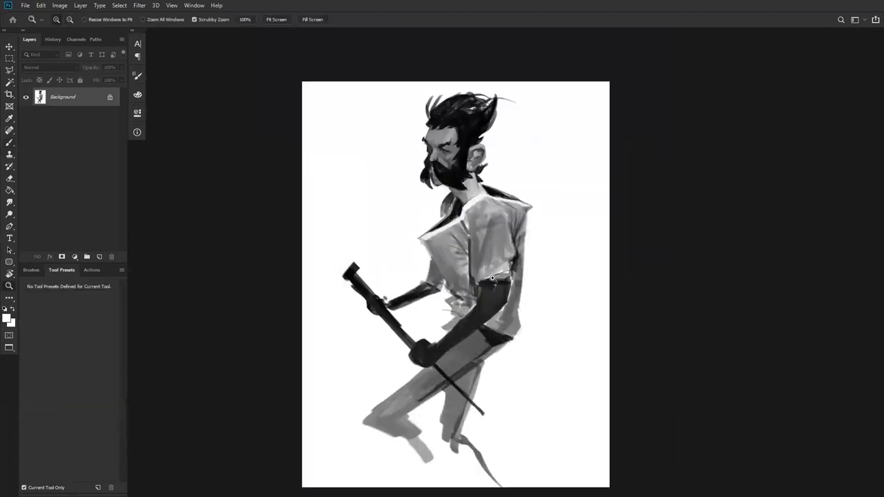
key(b)
drag(481, 179, 472, 192)
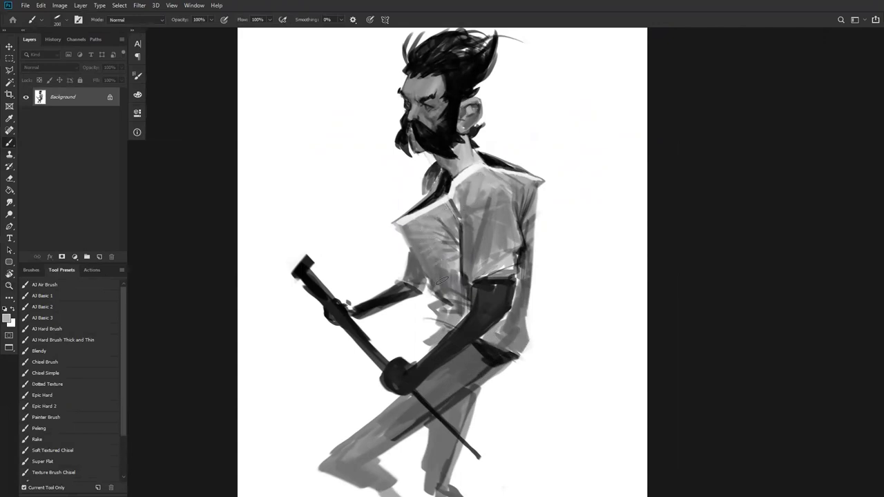
- Flip the canvas horizontally and work on the forehead highlight, undoing a white test stroke and sampling the forehead gray
key(z)
drag(461, 288, 452, 297)
key(ctrl+shift+h)
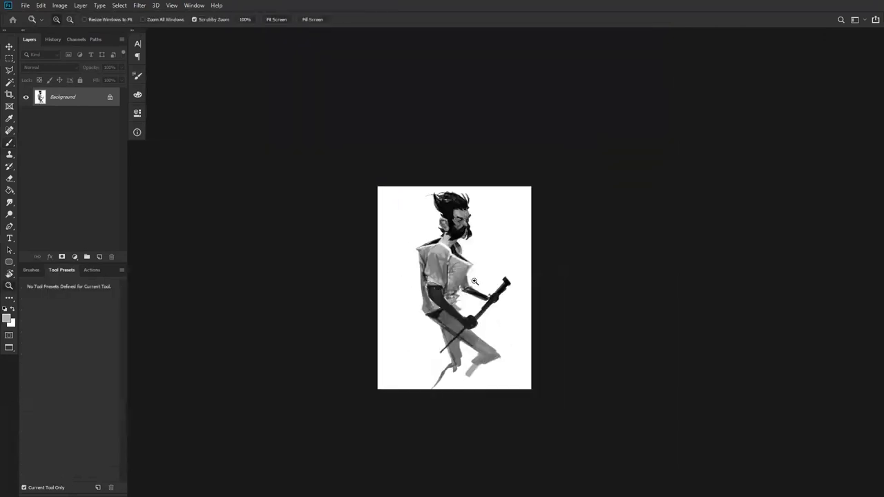
click(475, 281)
key(b)
key(d)
key(z)
click(426, 122)
key(b)
key(x)
drag(439, 100, 439, 112)
key(ctrl+z)
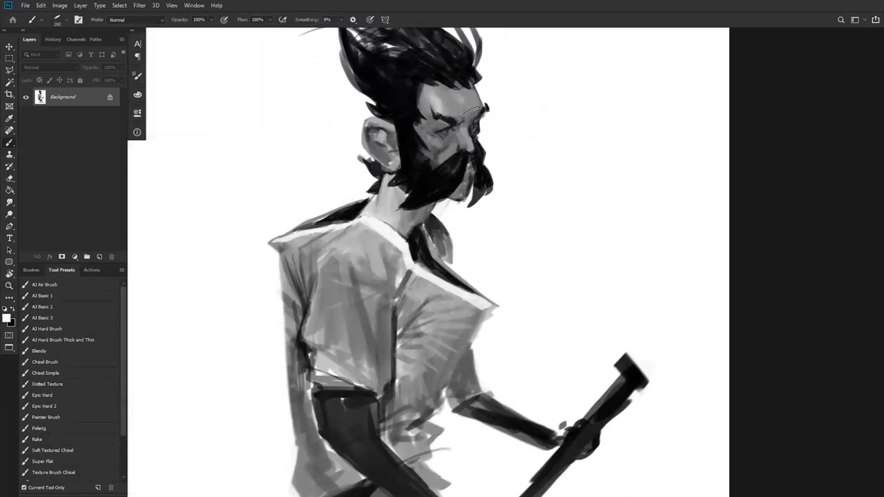
alt+click(463, 101)
key(z)
click(468, 146)
alt+click(468, 146)
alt+click(468, 146)
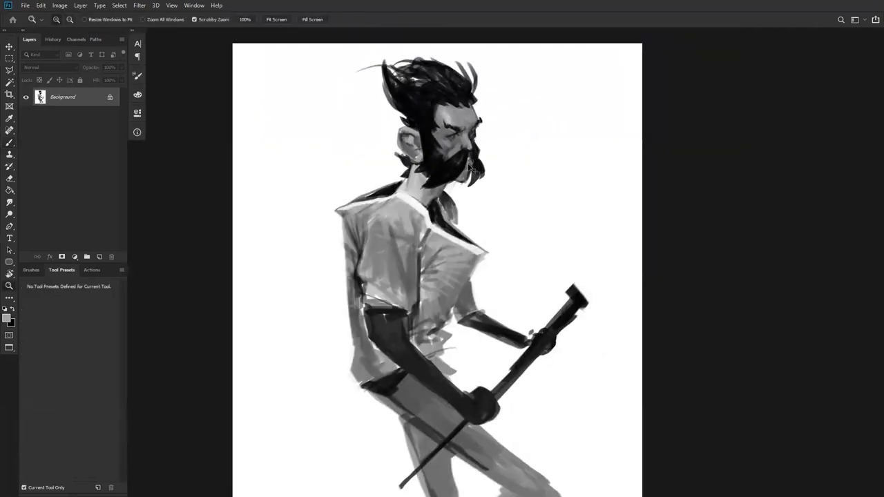
- Flip the canvas horizontally and paint a black stroke where the hairline meets the temple
key(ctrl+alt+h)
drag(451, 177, 479, 123)
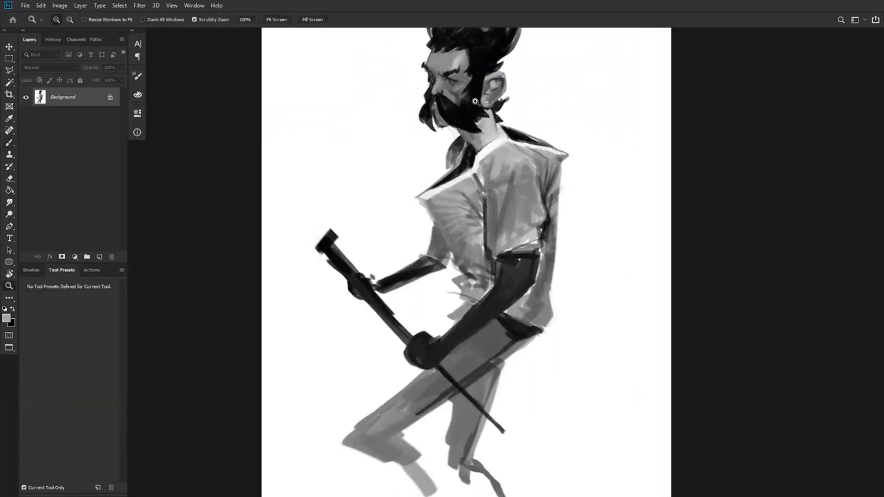
click(476, 84)
key(b)
key(d)
drag(464, 70, 474, 109)
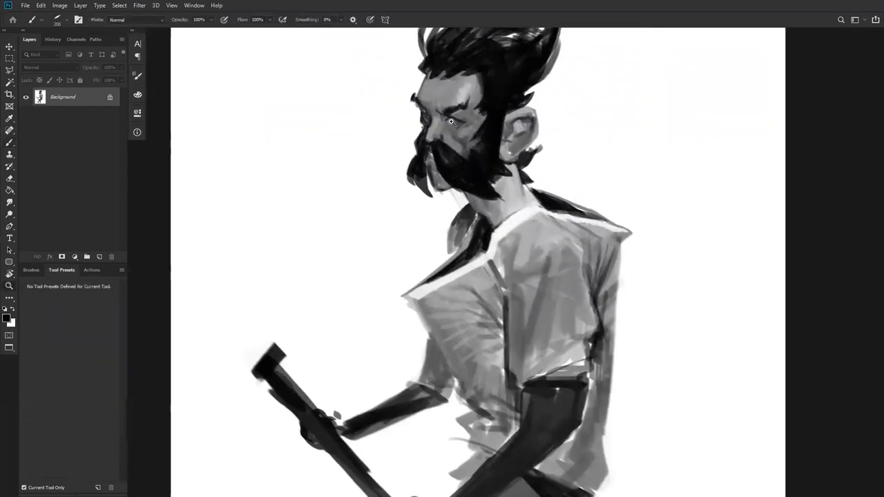
- Refine both eyes with a smaller brush using small black and white strokes, checking them in the flipped canvas
key(z)
click(458, 119)
key(b)
key([)
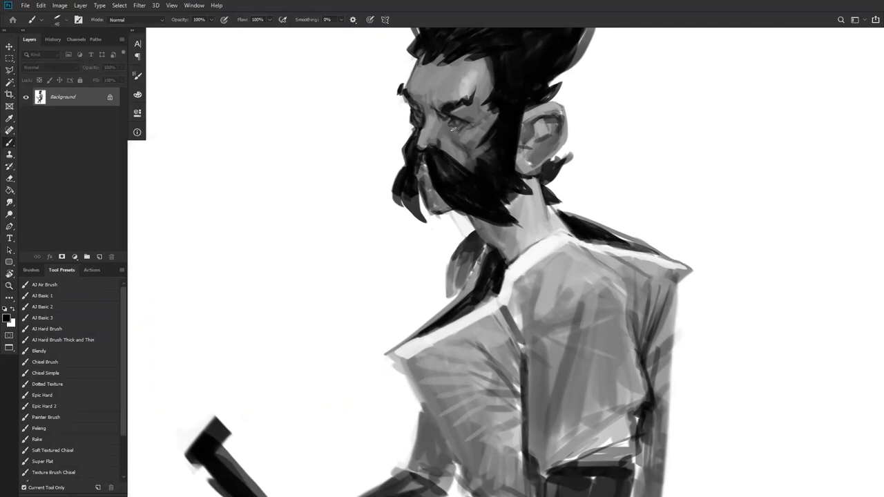
key(x)
key(ctrl+shift+h)
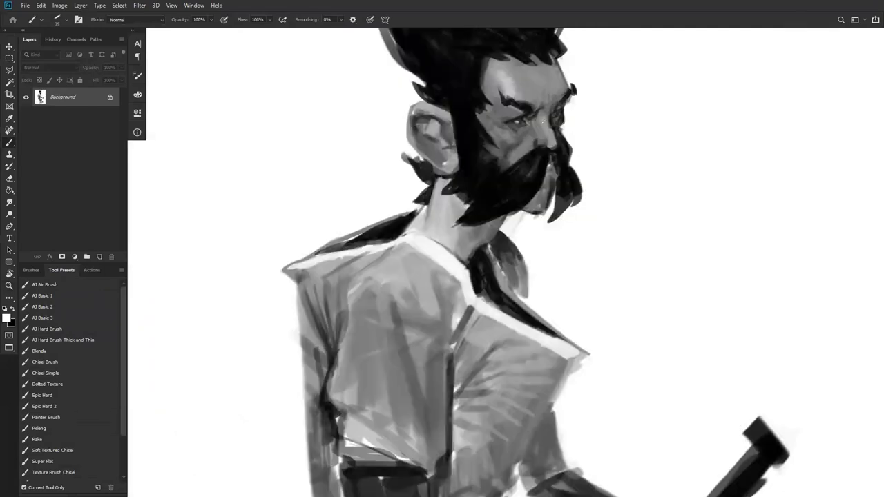
key(h)
key(x)
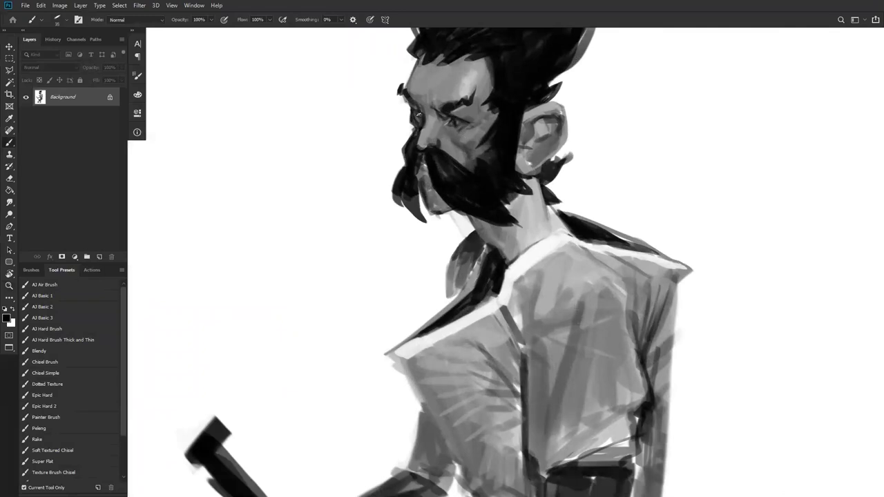
drag(419, 116, 420, 123)
key(x)
- Flip the canvas horizontally and refine the cheek and the forehead's edge at the hairline with sampled grays
key(z)
alt+click(442, 185)
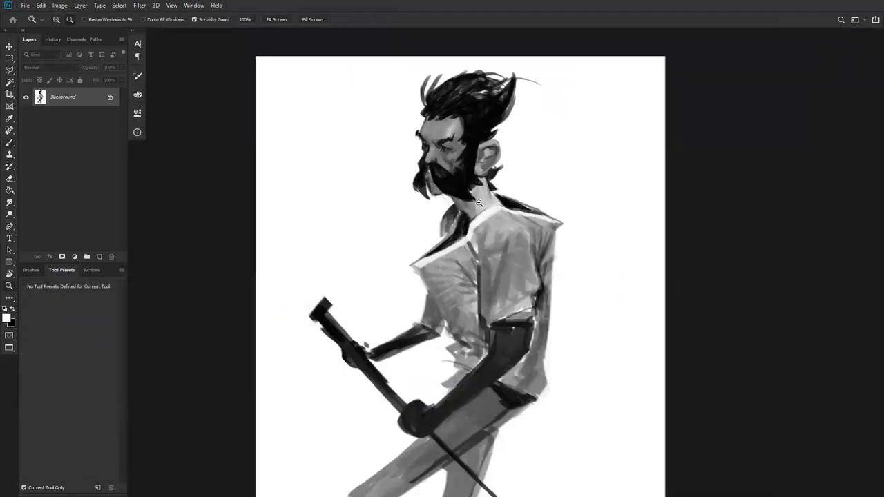
key(ctrl+alt+f)
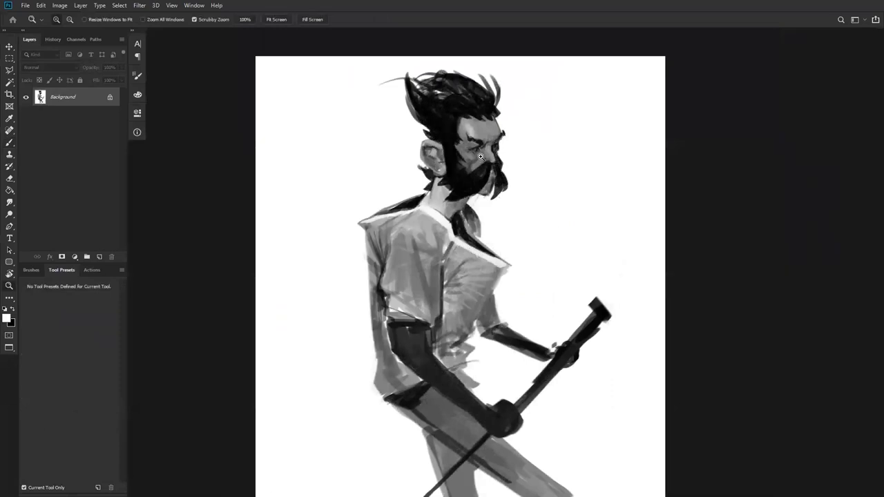
click(480, 157)
click(481, 157)
key(b)
alt+click(472, 165)
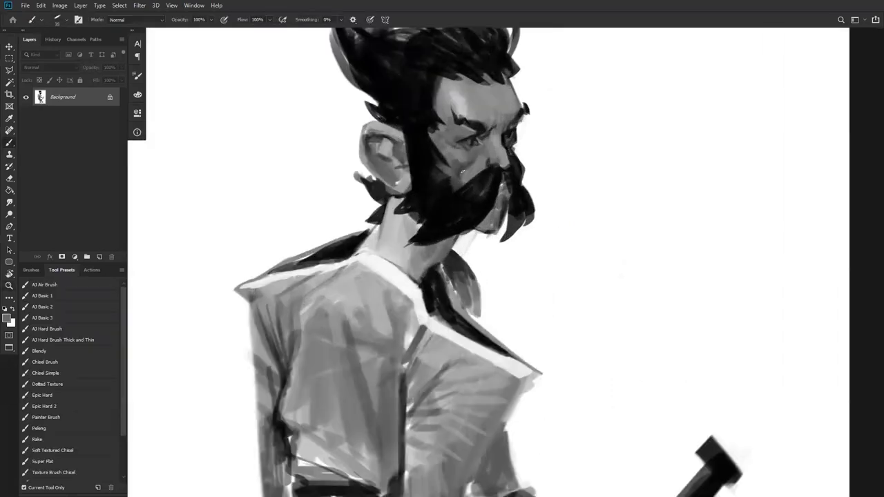
alt+click(460, 172)
alt+click(455, 158)
alt+click(447, 80)
drag(443, 80, 435, 101)
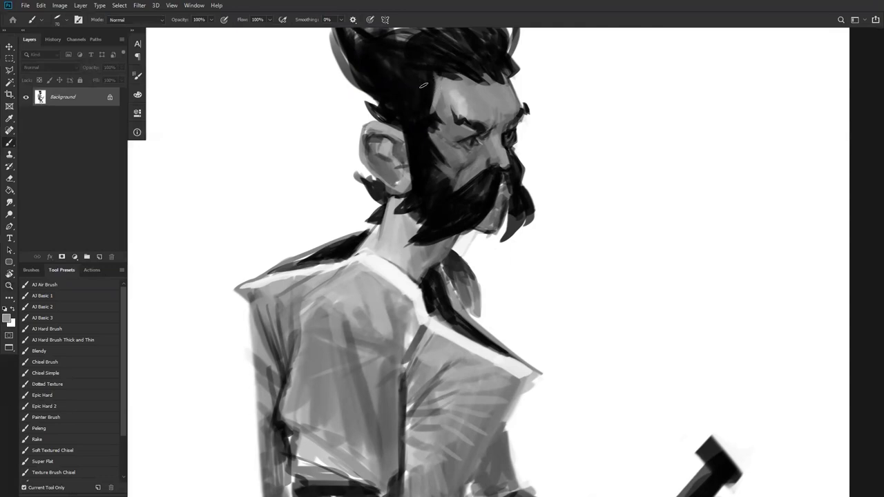
- Refine the front hairline with sampled black, undo the last hair stroke and add a curved strand behind the back tuft
alt+click(468, 73)
mouse_move(469, 76)
mouse_down()
mouse_move(494, 93)
mouse_move(500, 85)
mouse_up()
mouse_move(502, 67)
mouse_down()
mouse_move(508, 90)
mouse_move(521, 66)
mouse_move(488, 155)
mouse_move(510, 92)
mouse_move(424, 48)
mouse_up()
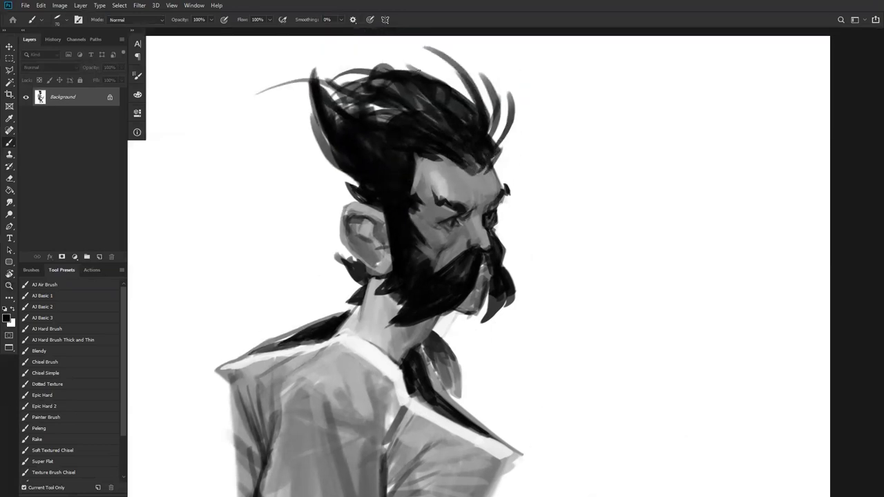
key(ctrl+z)
mouse_move(359, 186)
mouse_down()
mouse_move(313, 136)
mouse_move(310, 89)
mouse_up()
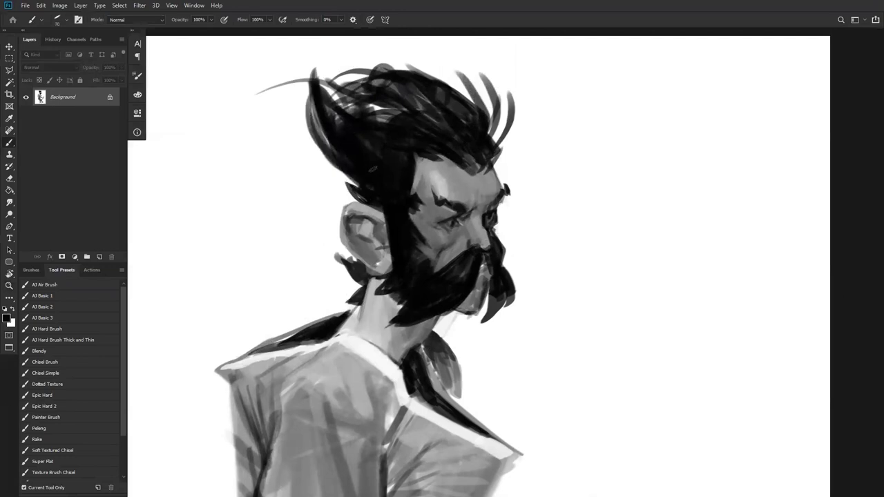
- Thicken the sideburn and the far mustache tip in black and clean up the stray gray below the chin with white
drag(421, 247, 418, 191)
drag(408, 249, 381, 271)
mouse_move(488, 257)
mouse_down()
mouse_move(490, 239)
mouse_move(483, 268)
mouse_up()
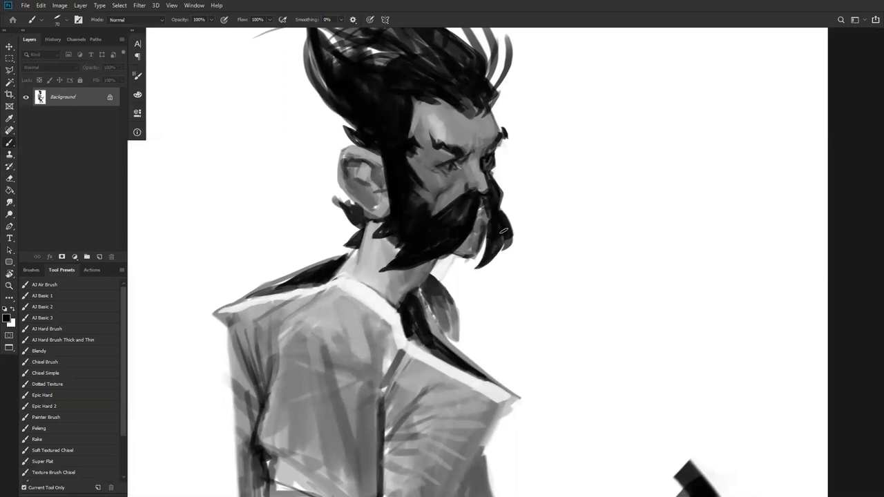
key(x)
- Flip the canvas horizontally and refine the ear with sampled gray and the cheek below the eye with light strokes
alt+click(474, 285)
alt+click(474, 286)
alt+click(474, 286)
alt+click(474, 286)
drag(528, 269, 550, 174)
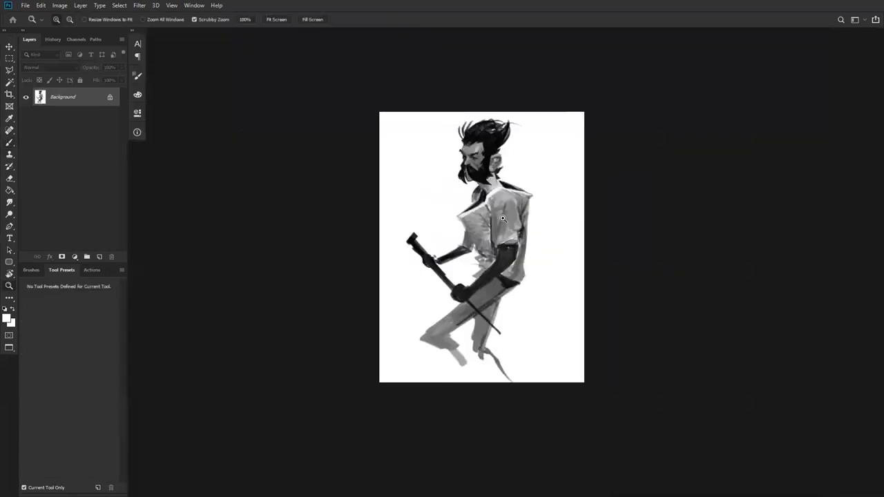
click(504, 216)
click(494, 200)
click(495, 200)
click(506, 181)
key(b)
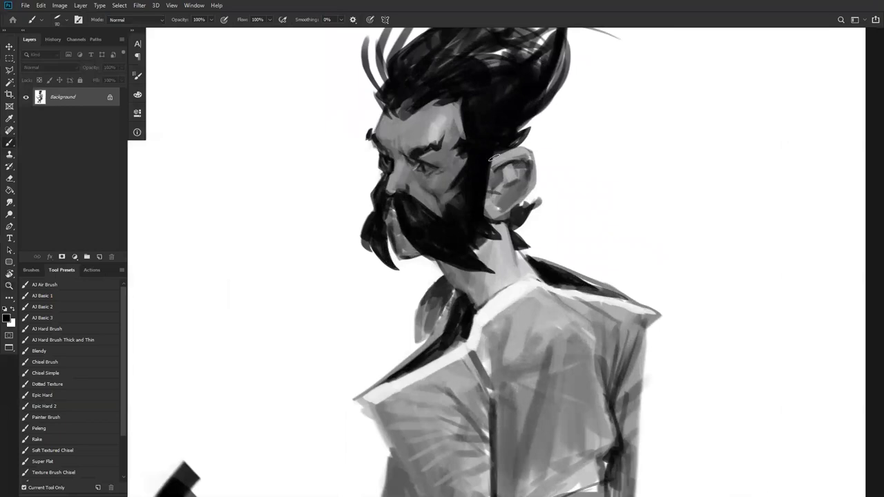
alt+click(501, 157)
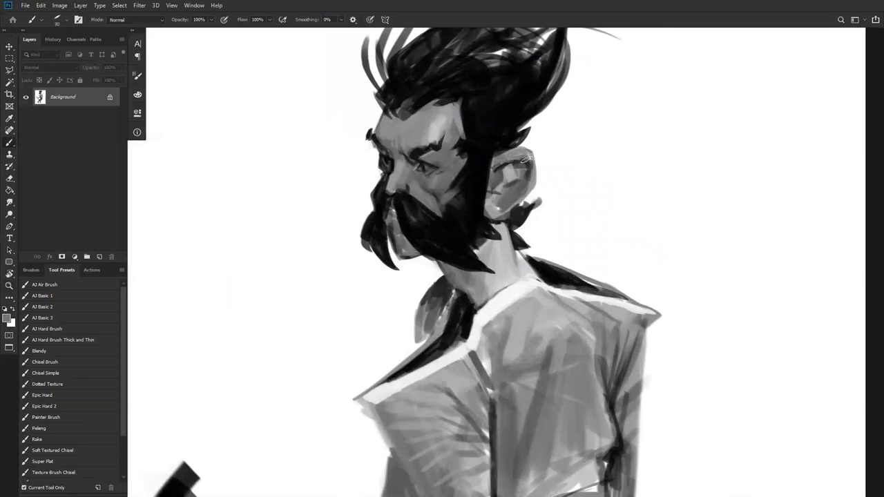
alt+click(428, 140)
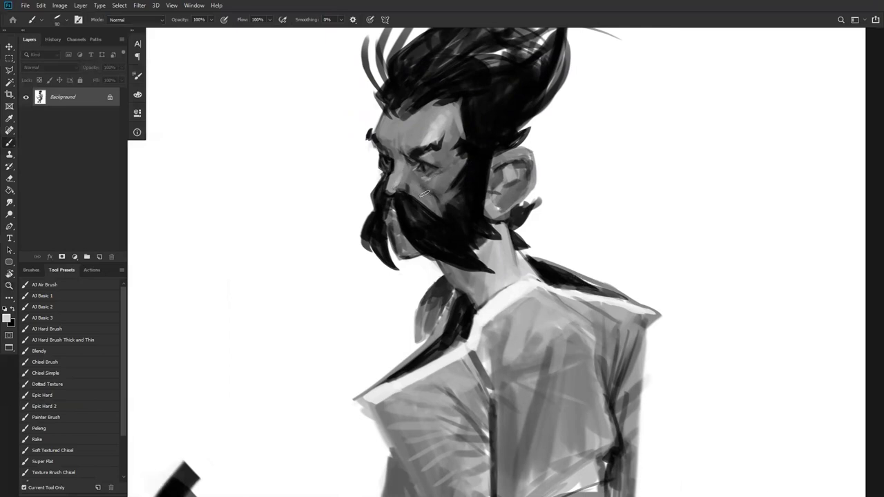
- Flip the canvas horizontally and adjust the forehead shading with grays sampled from the face
key(z)
alt+click(429, 202)
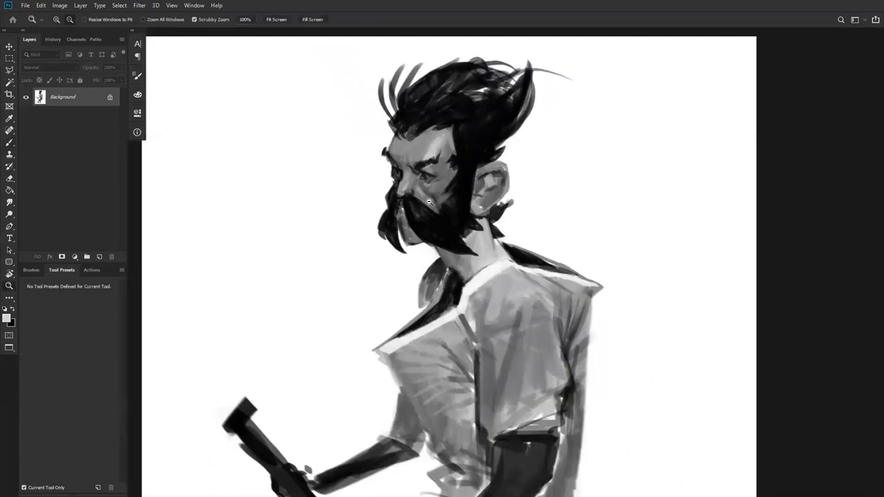
alt+click(431, 204)
click(441, 169)
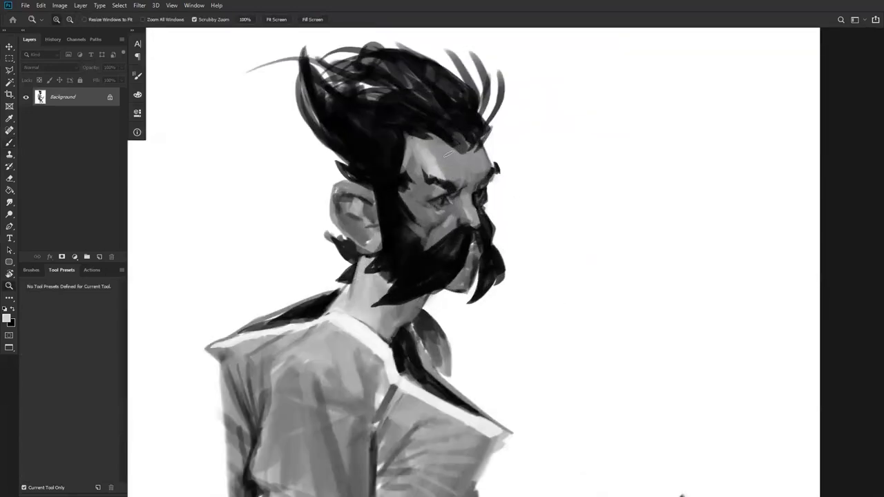
key(b)
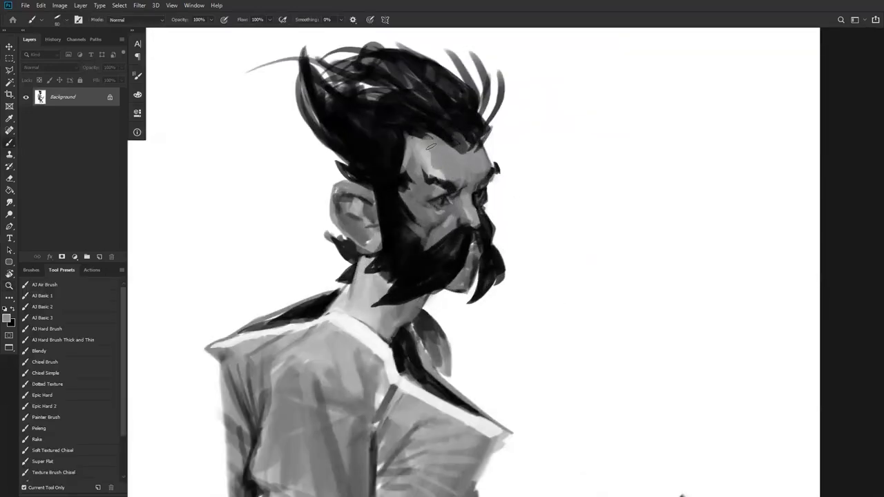
key(z)
alt+click(455, 173)
alt+click(455, 172)
click(458, 174)
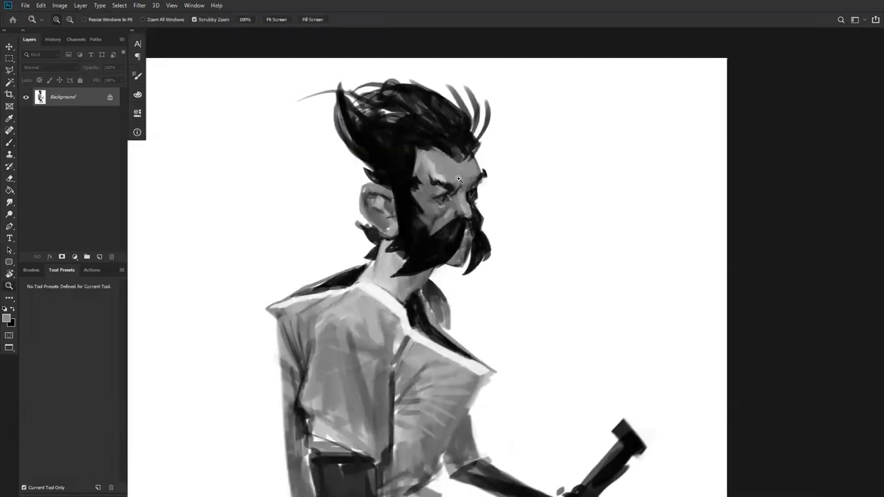
click(458, 174)
click(459, 174)
key(b)
alt+click(431, 174)
- Examine the whole figure in full-screen view without the interface, and return to the standard screen mode
key(ctrl+minus)
key(ctrl+minus)
key(ctrl+minus)
key(z)
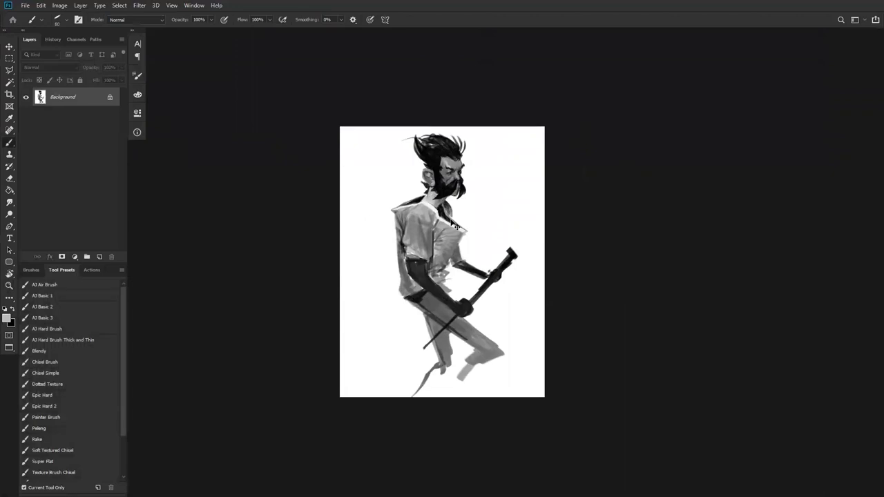
key(Tab)
key(Tab)
key(f)
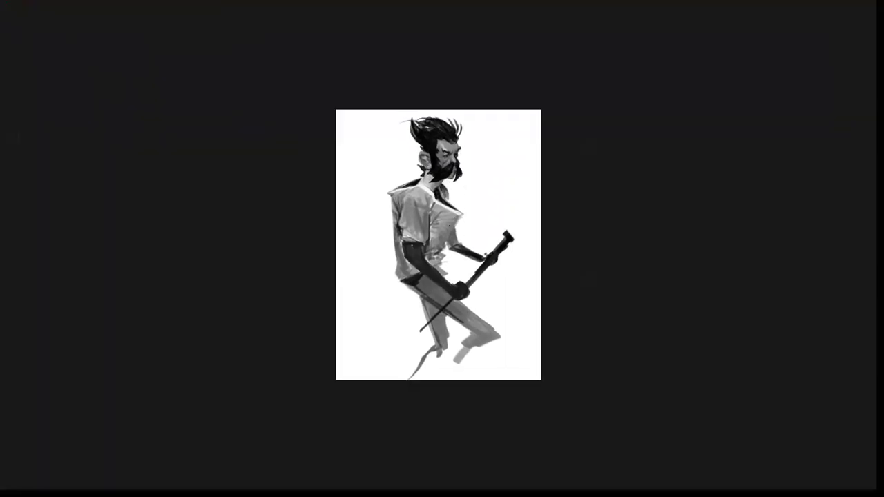
key(f)
key(Tab)
key(Tab)
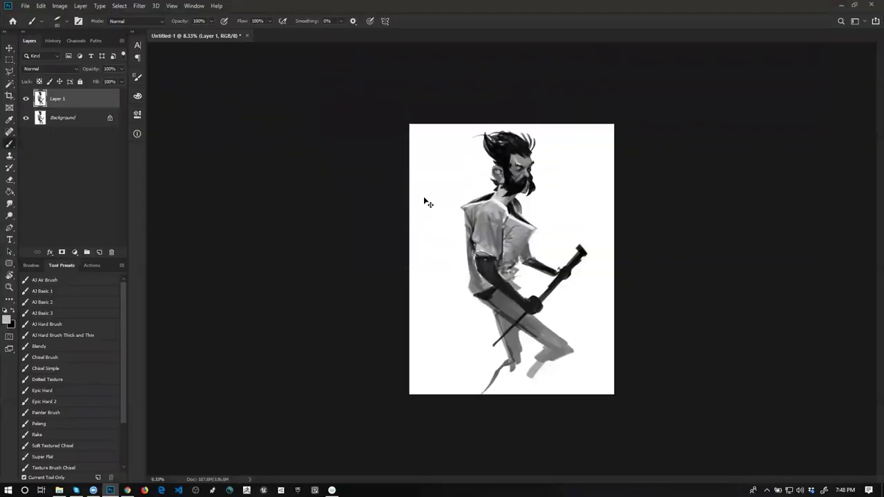
- Darken the painting layer with a Hue/Saturation adjustment, setting Lightness to -15
key(ctrl+u)
drag(617, 262, 625, 261)
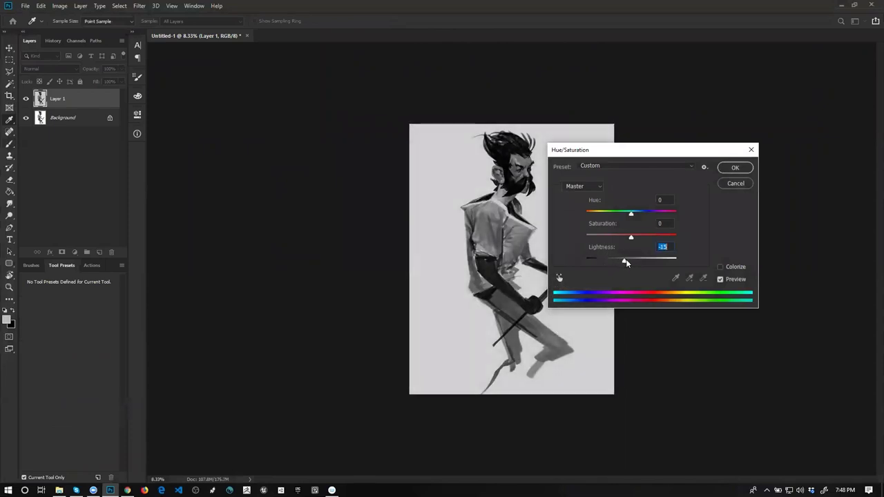
click(735, 168)
- Examine the head and torso in a horizontally mirrored view, and restore the original orientation
key(z)
click(527, 175)
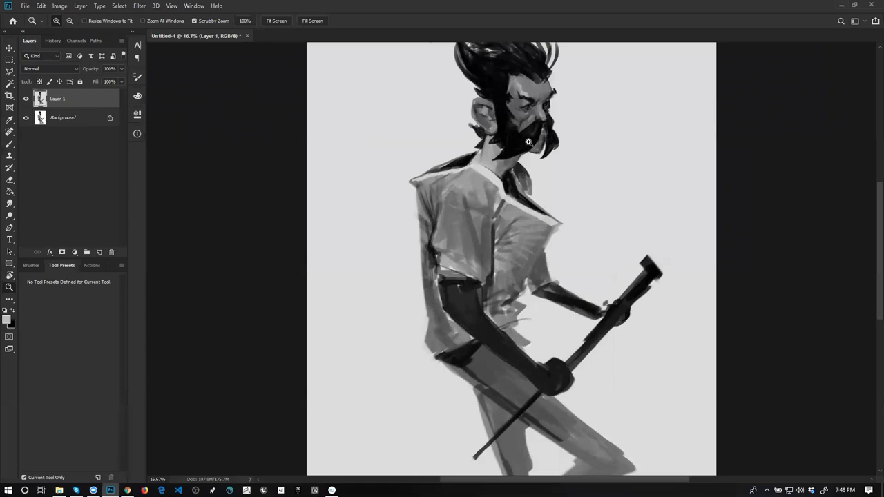
key(b)
key(z)
click(505, 136)
drag(514, 123, 467, 170)
key(b)
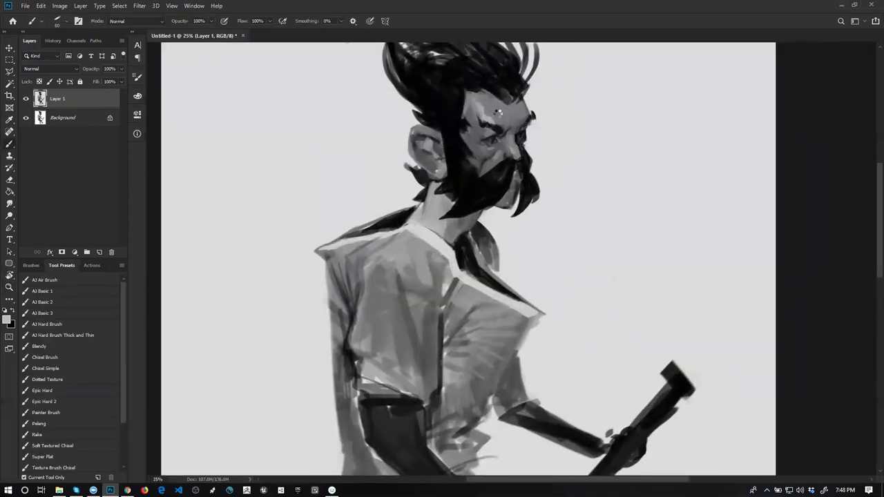
key(ctrl+shift+h)
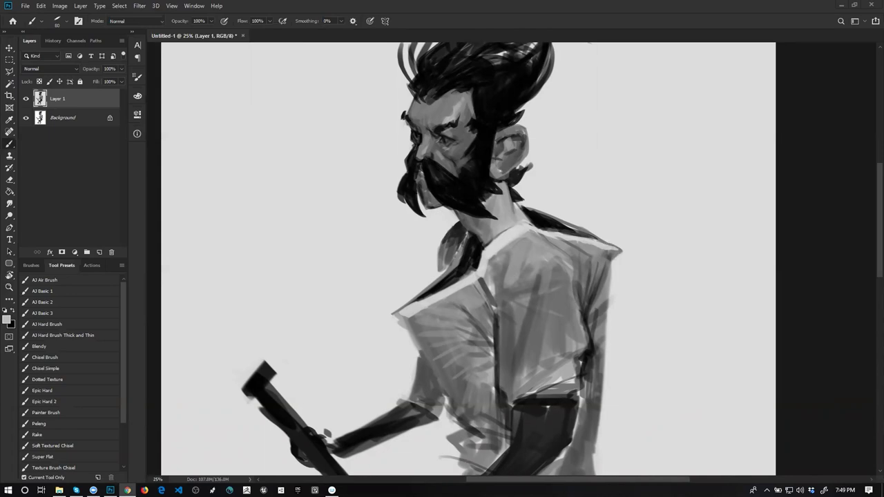
key(alt)
key(z)
click(461, 153)
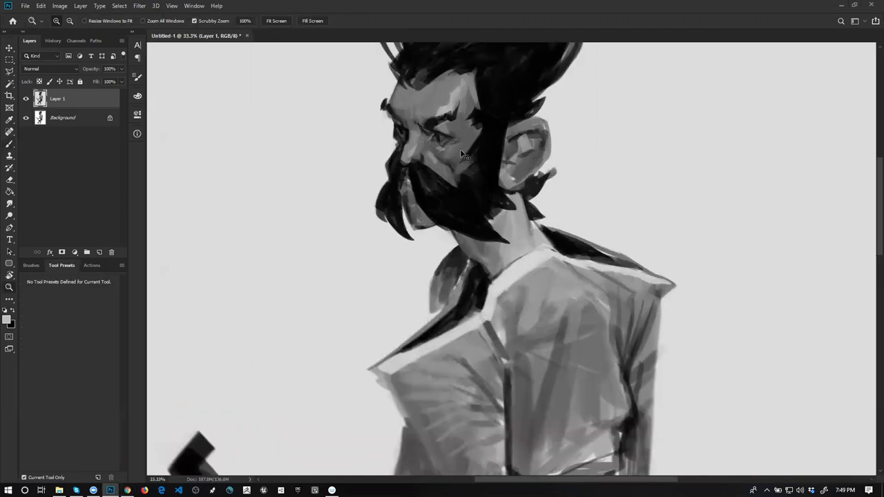
key(ctrl+shift+h)
drag(599, 143, 546, 154)
key(b)
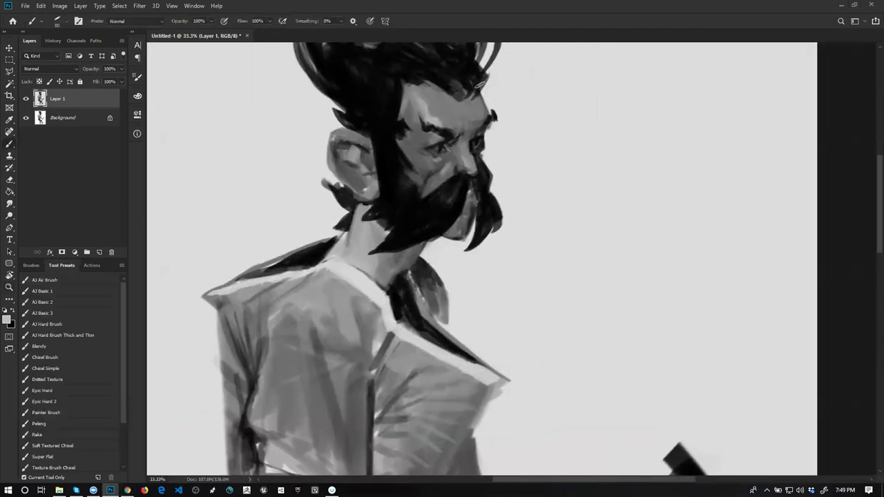
- Paint thin white rim-light strokes along the forehead edge, the far eye socket, the nose and the far cheek
scroll(477, 80, up, 1)
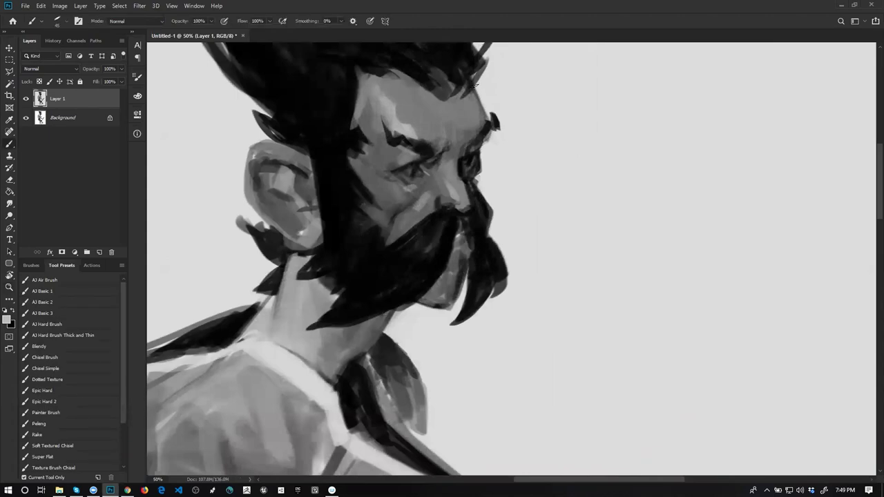
key(z)
alt+click(491, 145)
alt+click(492, 145)
alt+click(491, 147)
alt+click(491, 148)
alt+click(491, 149)
click(492, 145)
click(493, 139)
scroll(494, 138, up, 1)
key(b)
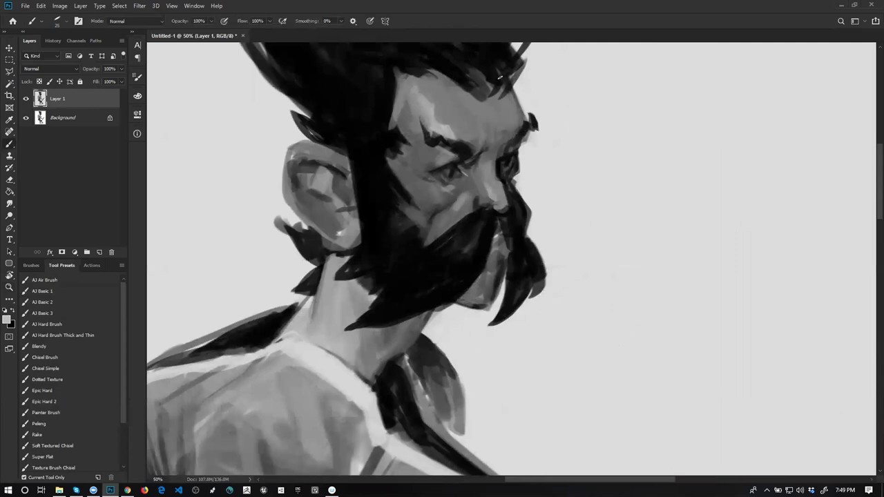
mouse_move(524, 114)
mouse_down()
mouse_move(511, 90)
mouse_move(538, 127)
mouse_up()
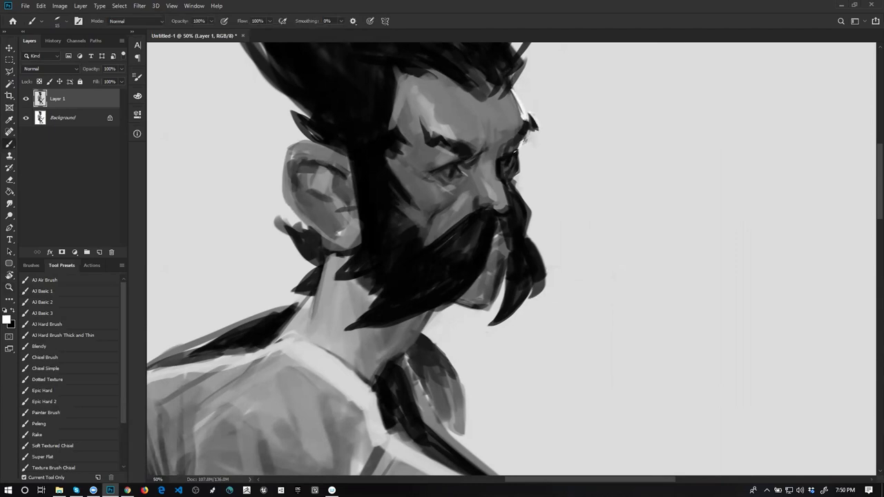
mouse_move(519, 149)
mouse_down()
mouse_move(508, 203)
mouse_move(531, 211)
mouse_move(508, 205)
mouse_up()
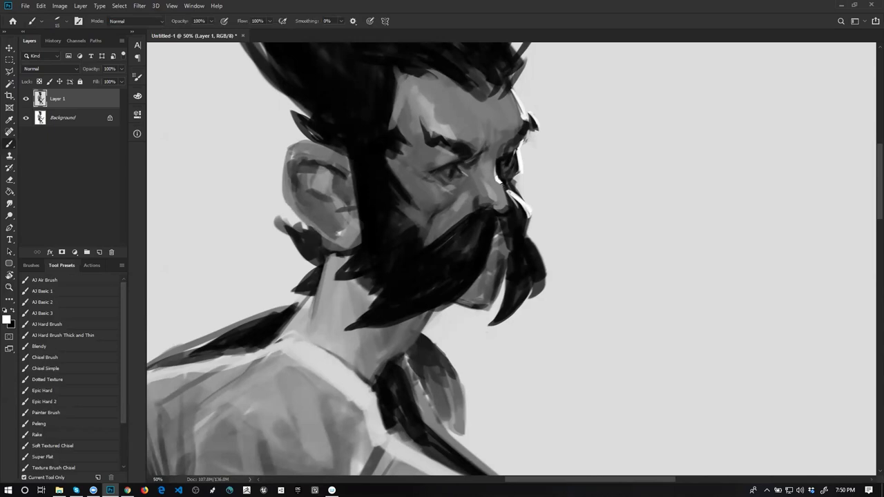
drag(500, 181, 506, 197)
- Flip the canvas horizontally and add white rim strokes along the far mustache edge, beside the chin and on the front of the neck
key(z)
alt+click(515, 206)
alt+click(515, 205)
key(ctrl+shift+h)
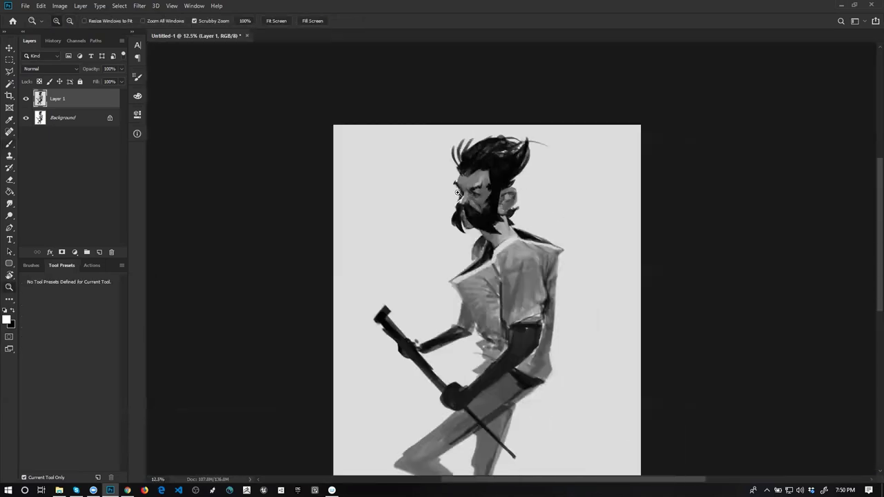
click(467, 200)
click(467, 201)
click(467, 201)
click(468, 201)
mouse_move(442, 228)
mouse_down()
mouse_move(417, 186)
mouse_move(395, 190)
mouse_move(378, 231)
mouse_up()
key(b)
key(x)
key(x)
drag(396, 200, 388, 209)
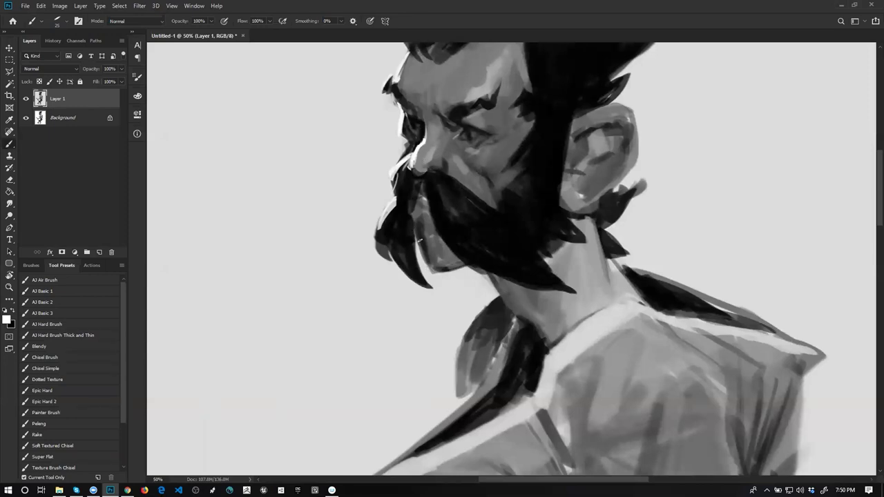
drag(417, 239, 427, 272)
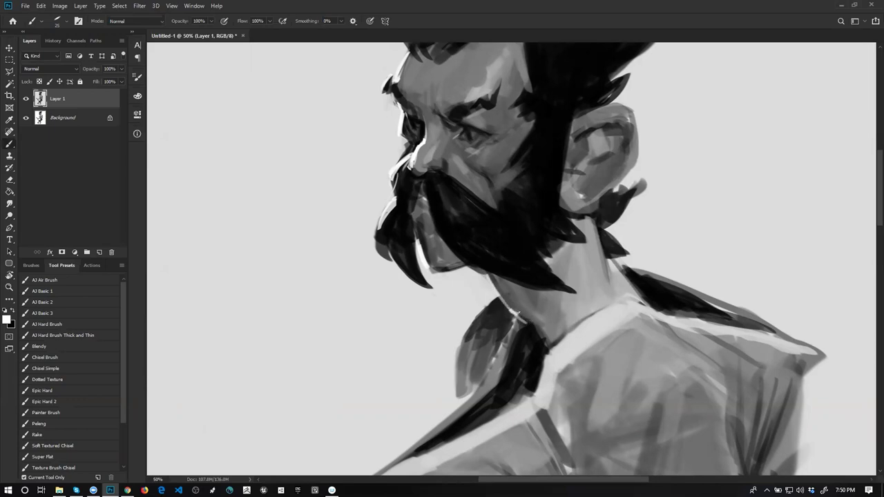
- Flip the canvas horizontally and edge the front hairline and raised hair strands with thin white strokes
key(z)
alt+click(546, 330)
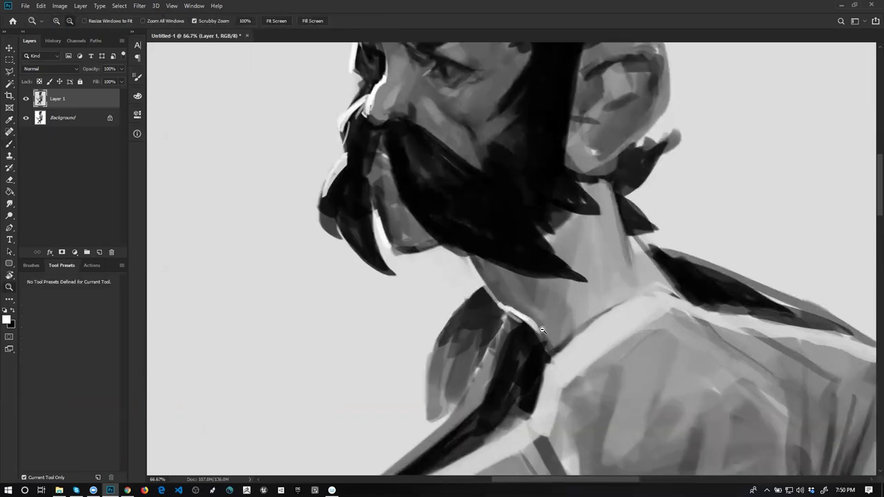
alt+click(549, 330)
key(ctrl+shift+h)
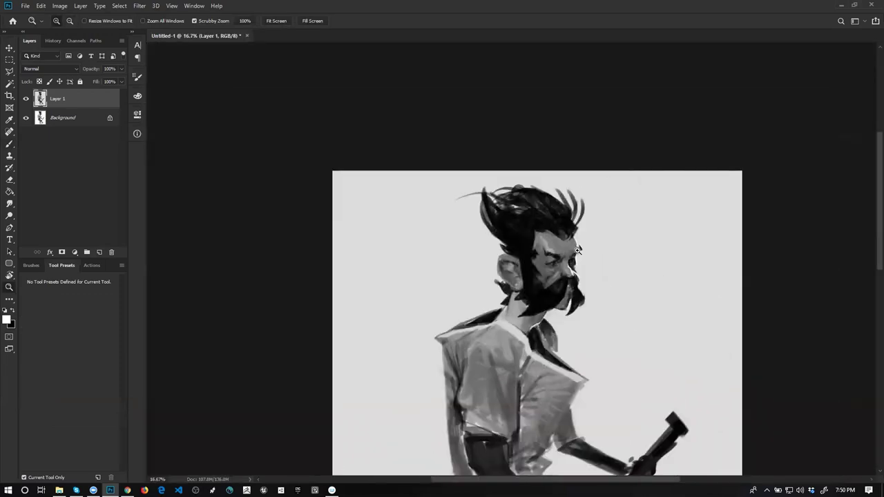
click(579, 248)
click(572, 239)
click(575, 222)
key(b)
key(x)
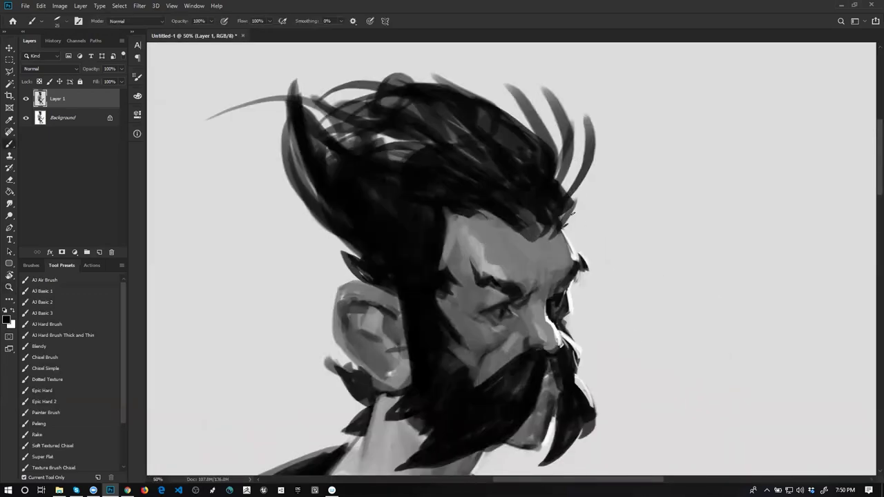
mouse_move(574, 218)
mouse_down()
mouse_move(555, 237)
mouse_move(592, 144)
mouse_up()
key(x)
drag(558, 192, 573, 128)
key(ctrl+z)
drag(557, 192, 574, 141)
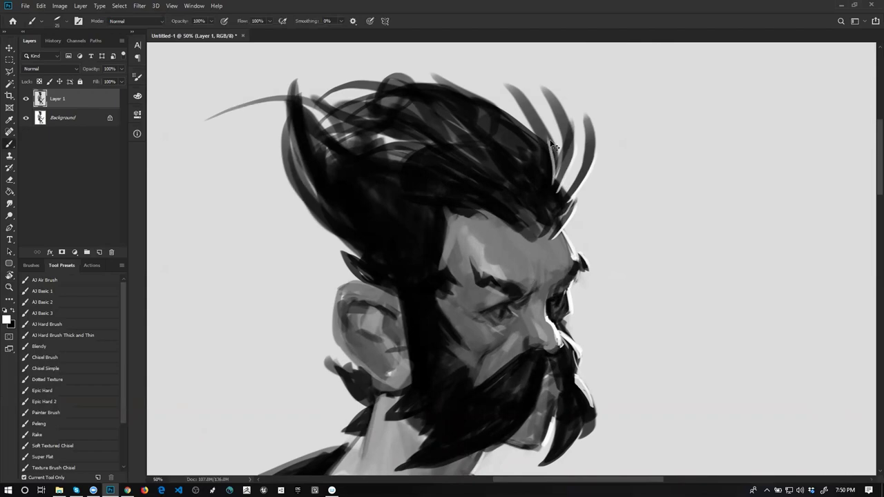
- Flip the canvas horizontally and retouch the far side of the forehead with a larger brush and gray sampled from the face
key(z)
alt+click(562, 207)
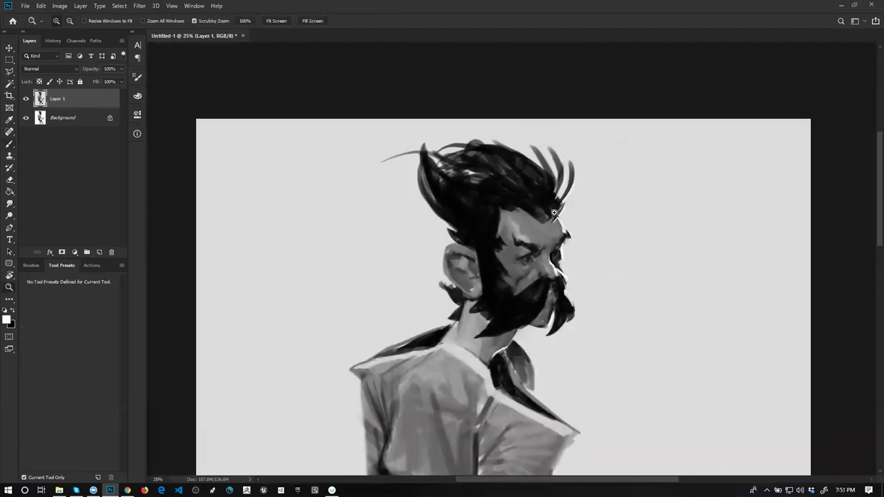
drag(511, 192, 510, 125)
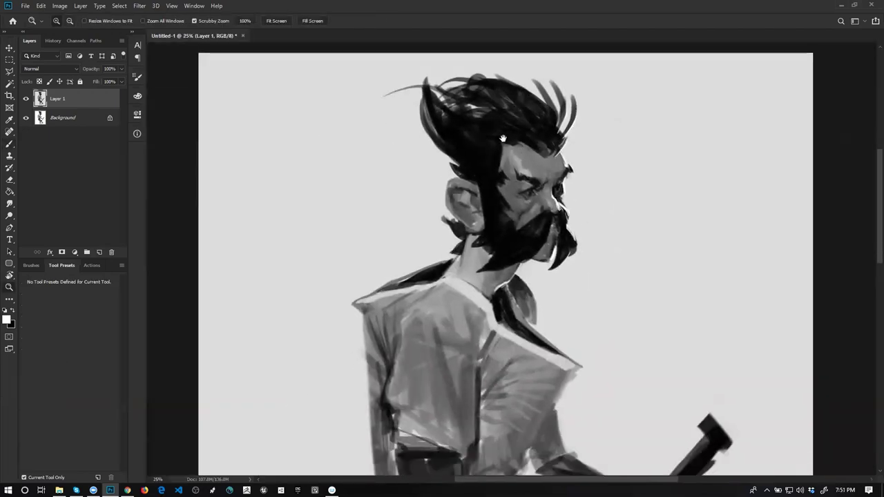
key(b)
key(ctrl+shift+h)
key(z)
click(509, 150)
key(b)
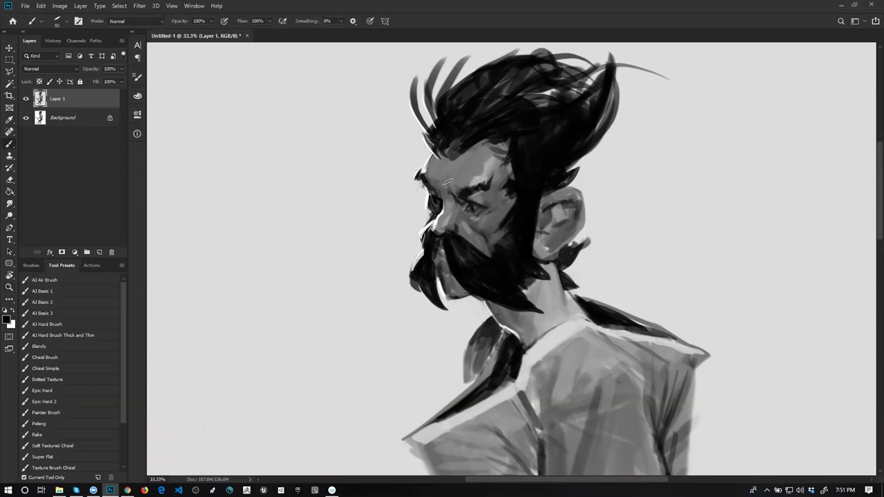
key(bracketright)
key(bracketright)
alt+click(448, 179)
drag(438, 165, 439, 178)
alt+click(445, 167)
- Flip the canvas horizontally and refine the near temple highlight and the cheek beside the eye with white and sampled grays
key(ctrl+shift+h)
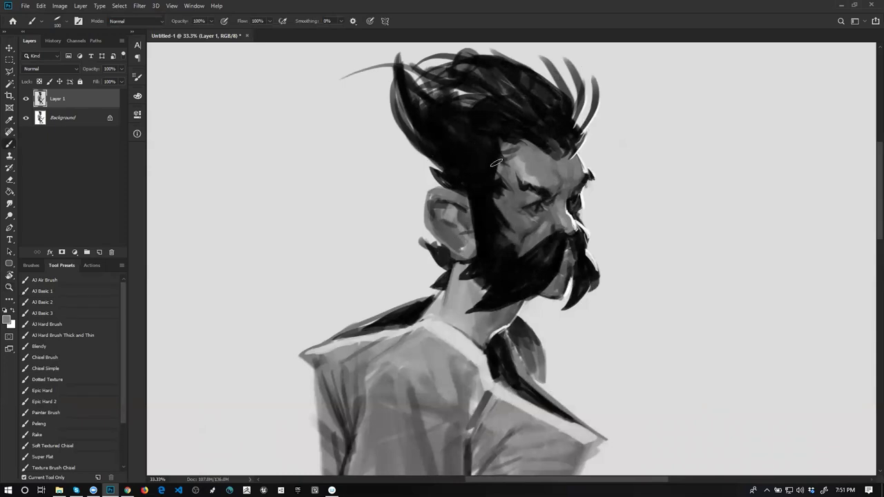
alt+click(524, 163)
key(d)
key(x)
drag(525, 175, 535, 182)
alt+click(529, 175)
drag(509, 205, 524, 222)
alt+click(509, 202)
- Shade the neck below the beard with darker strokes down to the collar
key(z)
alt+click(532, 243)
alt+click(532, 243)
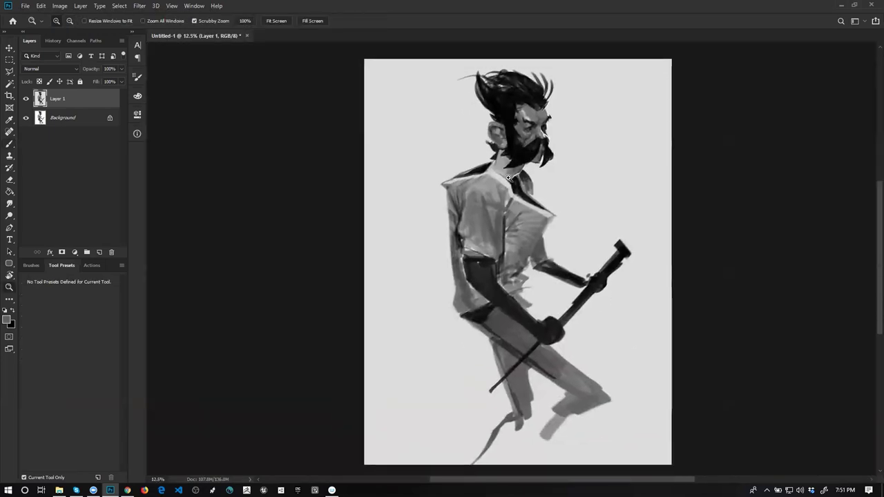
click(512, 176)
click(515, 164)
key(b)
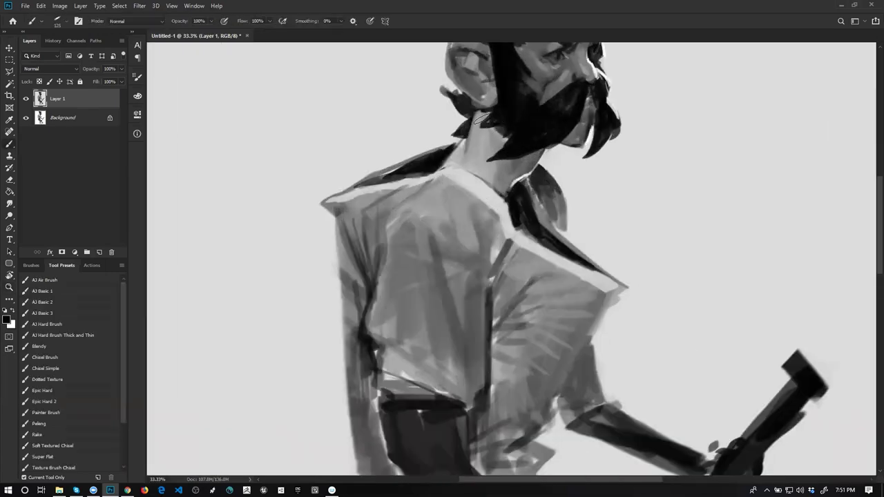
mouse_move(484, 136)
mouse_down()
mouse_move(495, 169)
mouse_move(517, 159)
mouse_move(476, 166)
mouse_move(473, 155)
mouse_move(457, 157)
mouse_move(468, 138)
mouse_move(496, 185)
mouse_move(479, 172)
mouse_move(511, 169)
mouse_up()
- Flip the canvas horizontally and darken the edge between the chest and the far sleeve with a smaller brush
key(z)
alt+click(513, 193)
alt+click(513, 192)
alt+click(513, 192)
alt+click(512, 193)
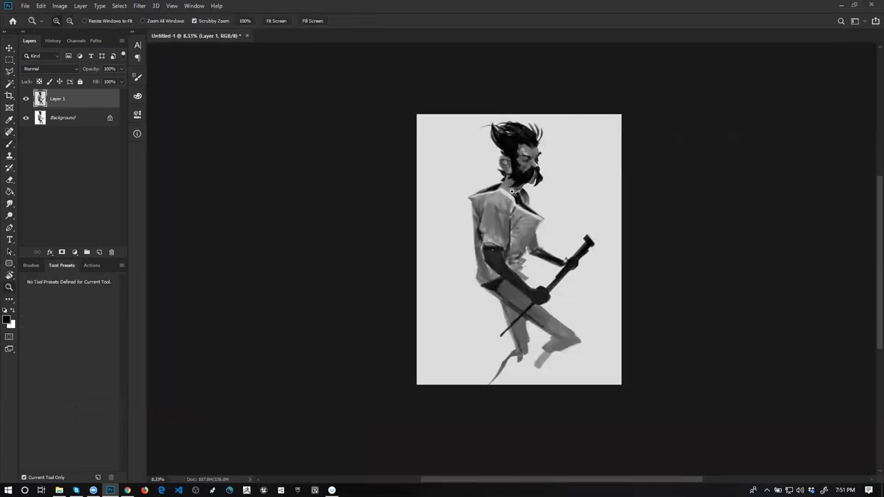
click(550, 255)
click(537, 260)
key(ctrl+shift+h)
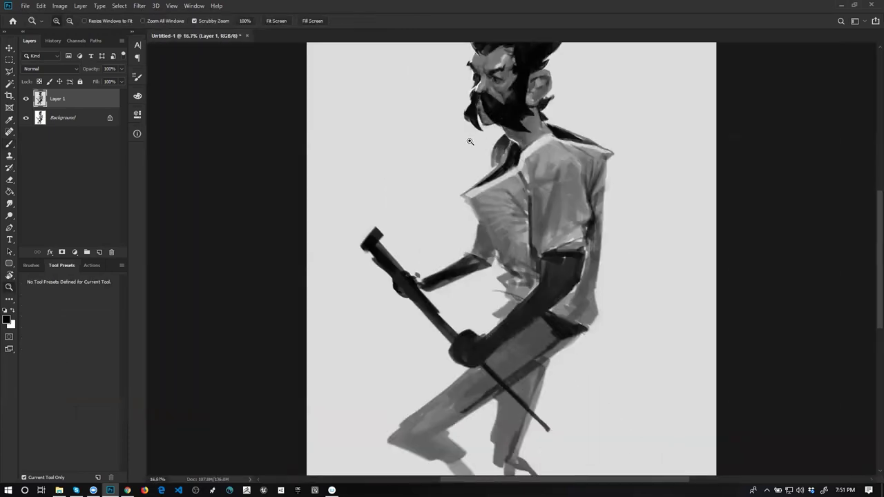
key(b)
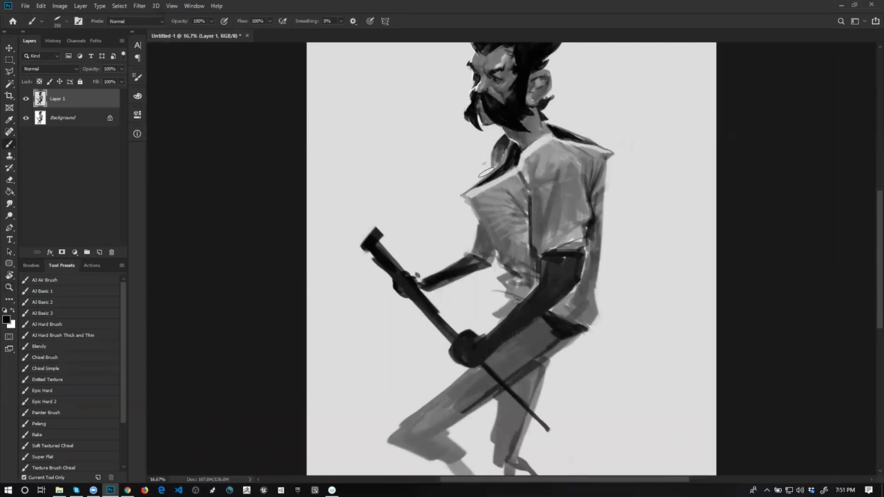
key(x)
alt+click(497, 156)
alt+click(469, 231)
key(bracketleft)
key(d)
key(bracketleft)
key(d)
drag(480, 225, 497, 256)
- Rework the mouth and chin between the mustache halves with black, white and sampled gray strokes
ctrl+click(507, 103)
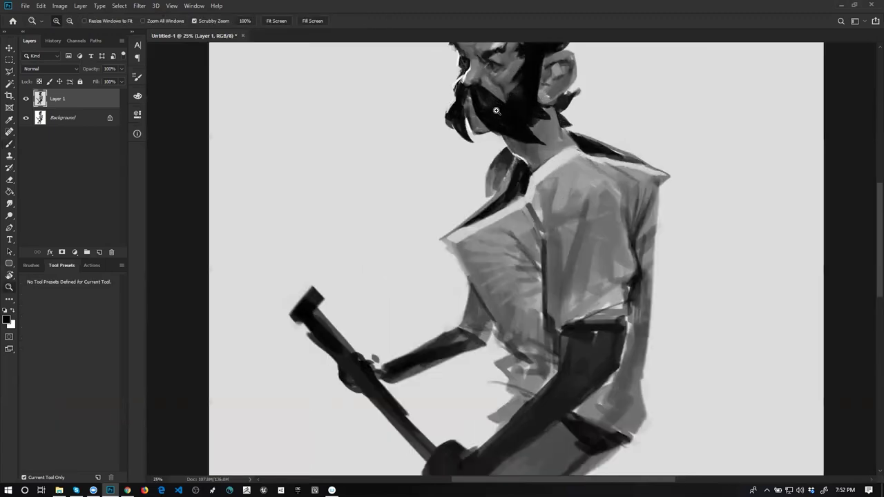
ctrl+click(480, 100)
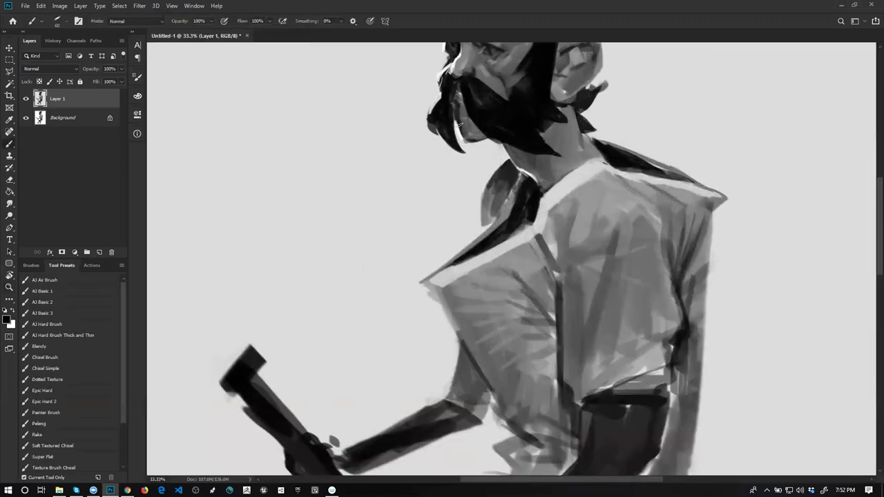
scroll(464, 142, up, 3)
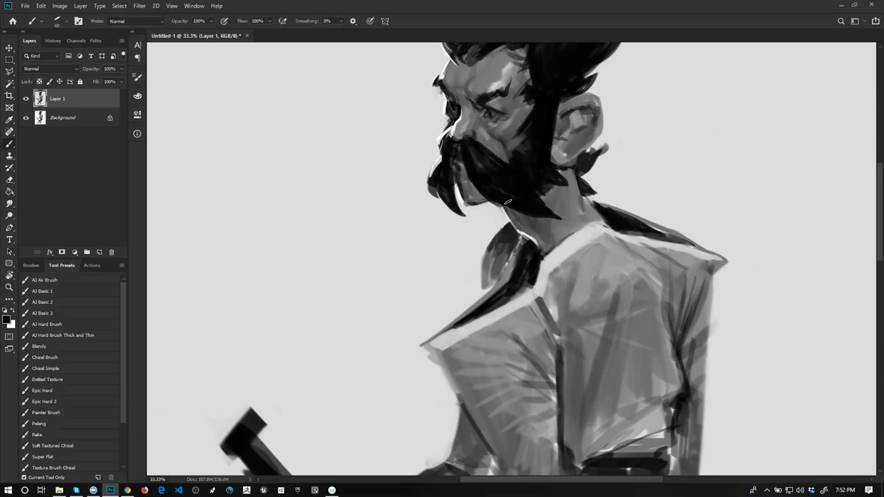
drag(444, 174, 454, 175)
key(x)
mouse_move(455, 183)
mouse_down()
mouse_move(462, 205)
mouse_move(461, 196)
mouse_up()
alt+click(467, 178)
alt+click(458, 194)
alt+click(470, 214)
mouse_move(457, 199)
mouse_down()
mouse_move(451, 174)
mouse_move(469, 216)
mouse_up()
key(x)
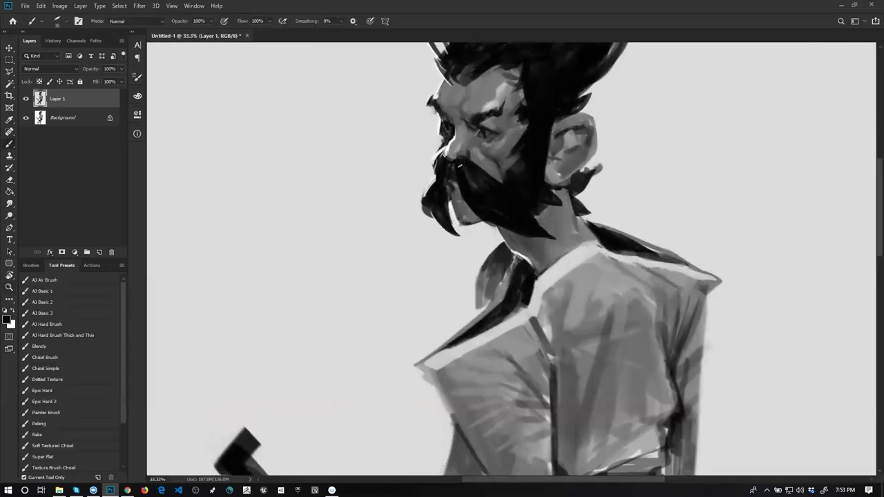
- Try white strokes down the gap between the mustache halves and undo them
key(x)
mouse_move(455, 166)
mouse_down()
mouse_move(484, 220)
mouse_move(467, 195)
mouse_move(477, 215)
mouse_up()
key(ctrl+z)
key(ctrl+z)
key(ctrl+z)
key(ctrl+z)
drag(455, 174, 470, 218)
key(ctrl+z)
- Flip the canvas horizontally and paint white highlight strokes across the front of the swept-back hair
key(ctrl+space)
ctrl+alt+click(487, 208)
ctrl+alt+click(487, 208)
ctrl+alt+click(486, 208)
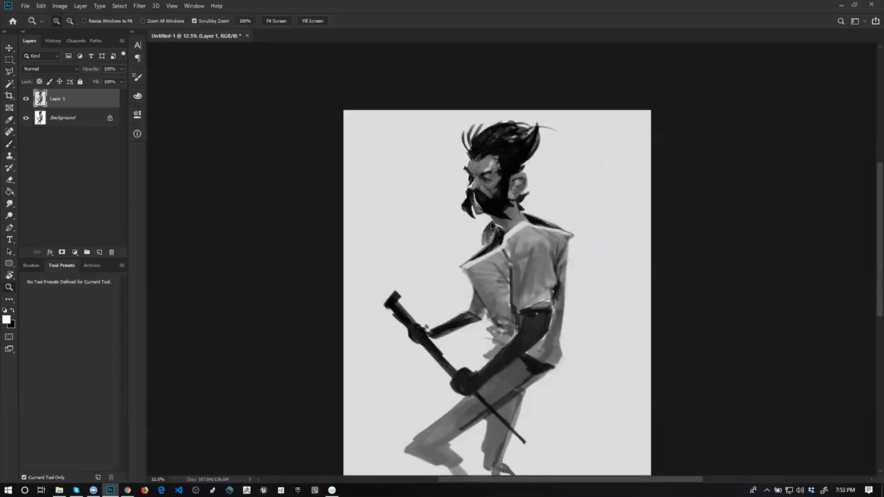
key(b)
scroll(497, 225, up, 2)
alt+click(534, 165)
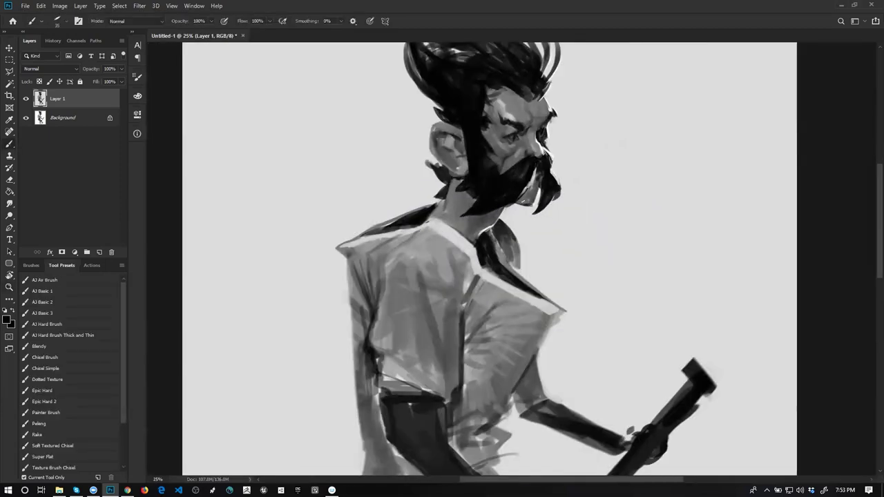
key(d)
key(x)
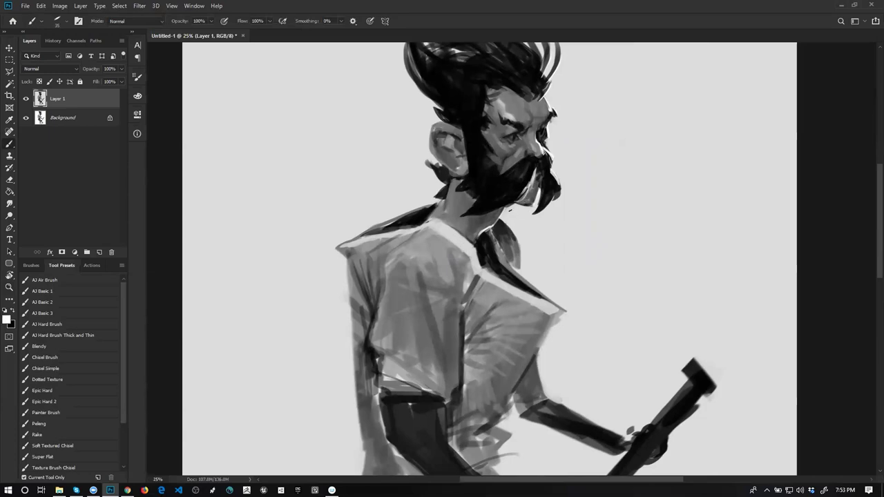
key(ctrl+z)
drag(481, 160, 462, 222)
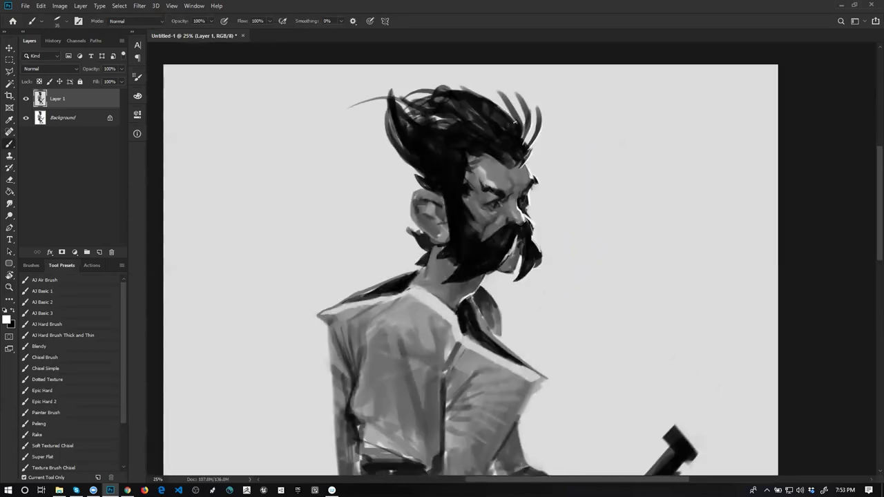
drag(484, 97, 521, 138)
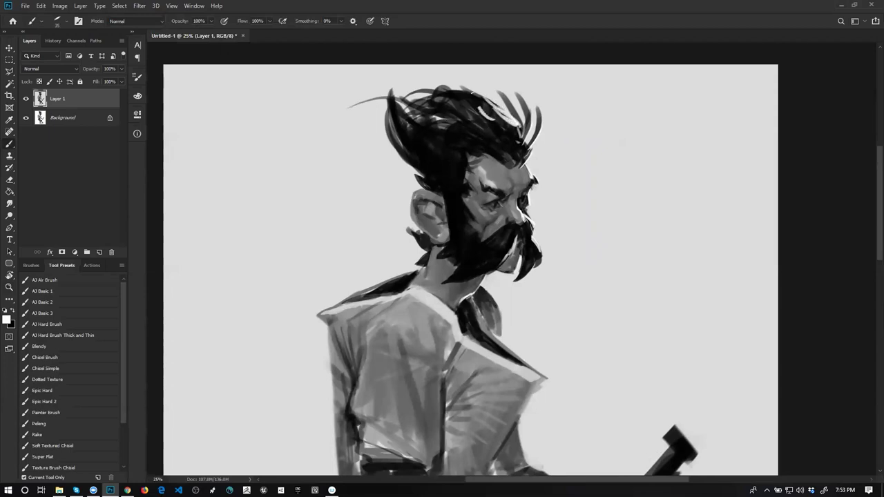
- Rework the white highlight strokes across the top of the swept-back hair, undoing attempts and enlarging the brush
drag(490, 119, 459, 87)
key(ctrl+z)
mouse_move(453, 123)
mouse_down()
mouse_move(495, 118)
mouse_move(511, 131)
mouse_up()
key(ctrl+z)
key(bracketright)
key(ctrl+z)
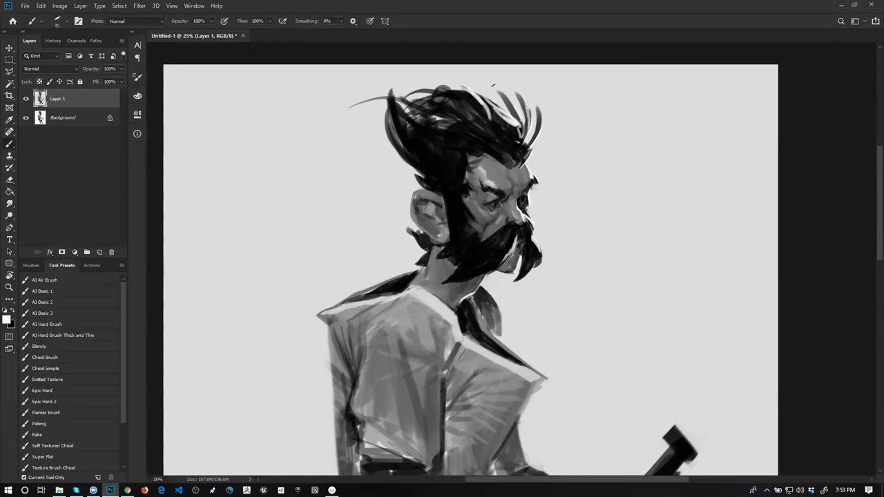
scroll(520, 164, down, 2)
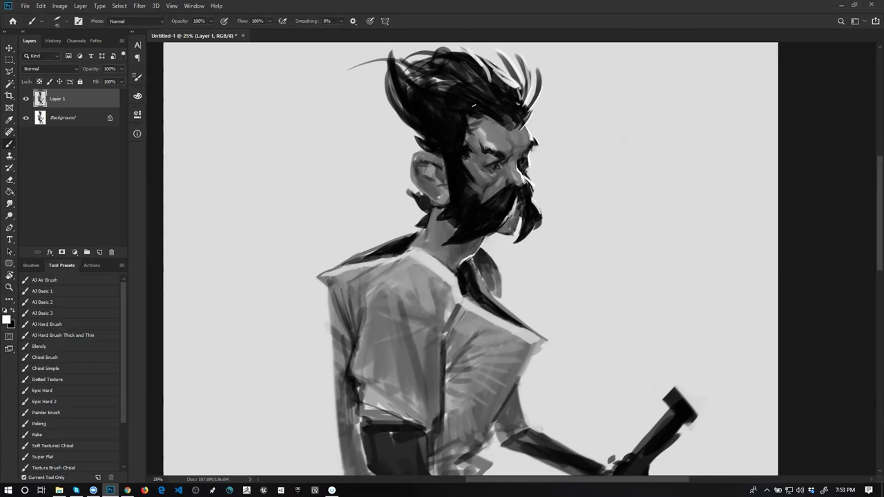
- Sample tones from the hair and forehead and touch up the hairline above the brow
alt+click(501, 82)
key(d)
key(x)
alt+click(518, 133)
key(d)
mouse_move(508, 119)
mouse_down()
mouse_move(490, 145)
mouse_move(484, 71)
mouse_move(492, 107)
mouse_up()
alt+click(504, 118)
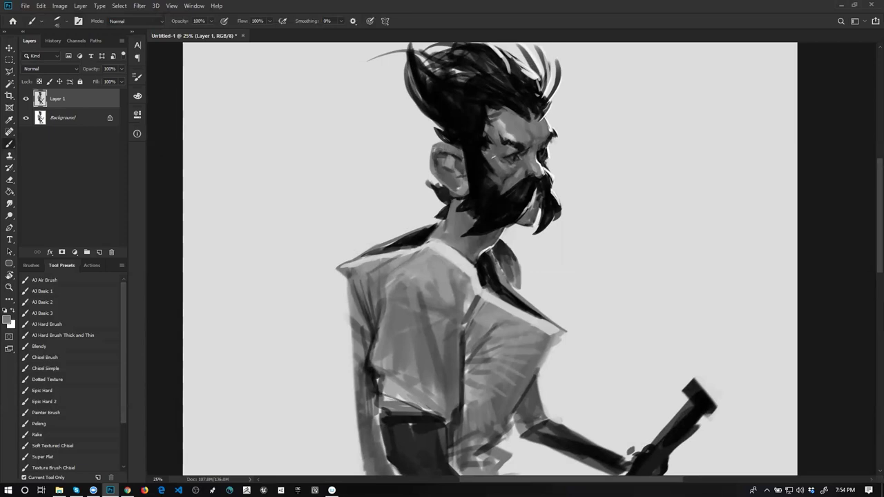
- Flip the canvas horizontally and paint white strokes along the front hair strands and the hairline
key(ctrl+shift+h)
drag(476, 180, 507, 196)
key(d)
key(x)
key(x)
mouse_move(468, 155)
mouse_down()
mouse_move(466, 147)
mouse_move(475, 158)
mouse_up()
key(x)
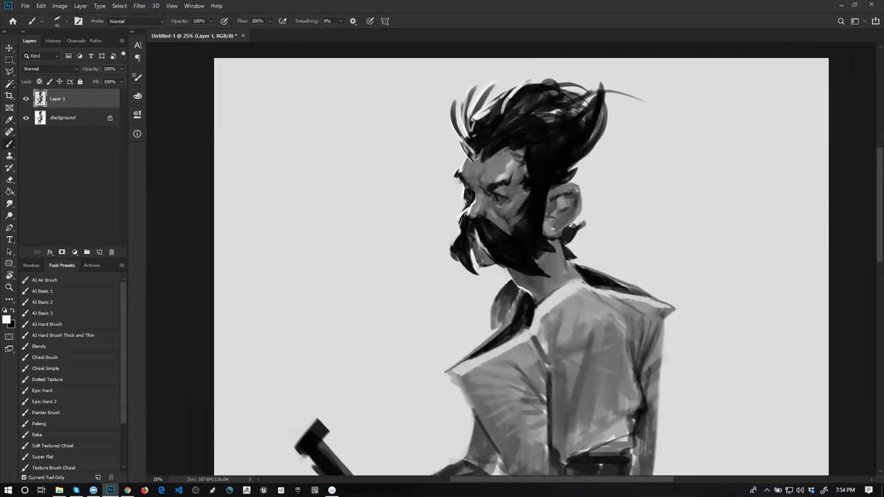
drag(470, 118, 462, 149)
drag(471, 102, 466, 135)
alt+click(461, 185)
mouse_move(527, 228)
mouse_down()
mouse_move(529, 130)
mouse_move(481, 167)
mouse_move(475, 192)
mouse_up()
- Paint a white rim light down the outer edge of the far sleeve with a larger brush
key(x)
key(x)
key(bracketright)
key(bracketright)
key(bracketright)
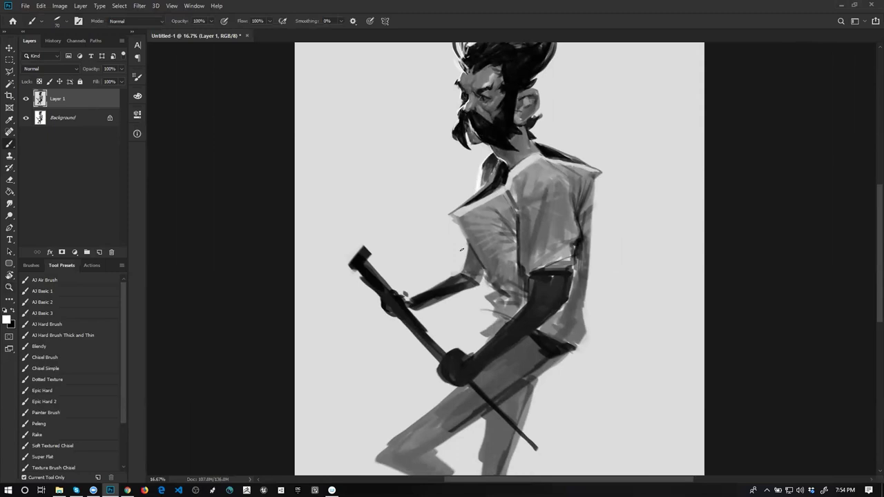
key(bracketleft)
drag(468, 244, 457, 275)
- Flip the canvas horizontally and brighten the shirt's neckline edge with white strokes from the shoulder to the chest
key(ctrl+shift+h)
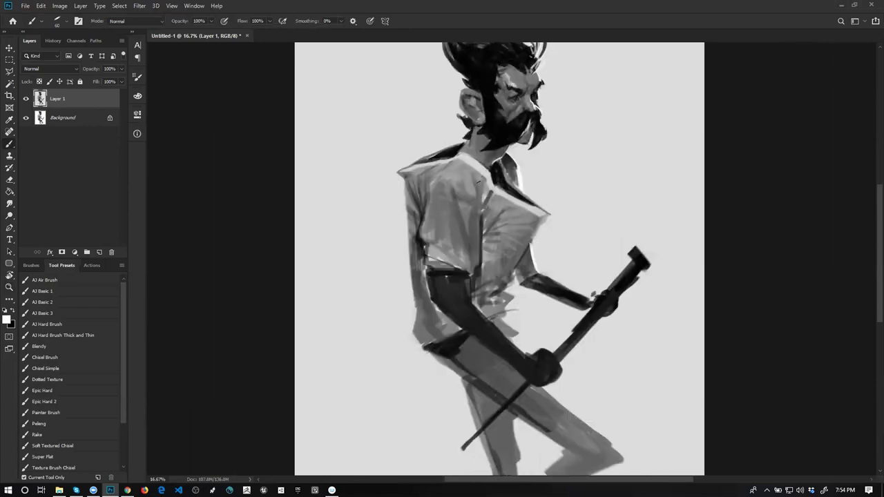
drag(465, 160, 482, 169)
key(ctrl+z)
mouse_move(480, 167)
mouse_down()
mouse_move(487, 185)
mouse_move(519, 200)
mouse_up()
mouse_move(463, 154)
mouse_down()
mouse_move(448, 160)
mouse_move(467, 156)
mouse_up()
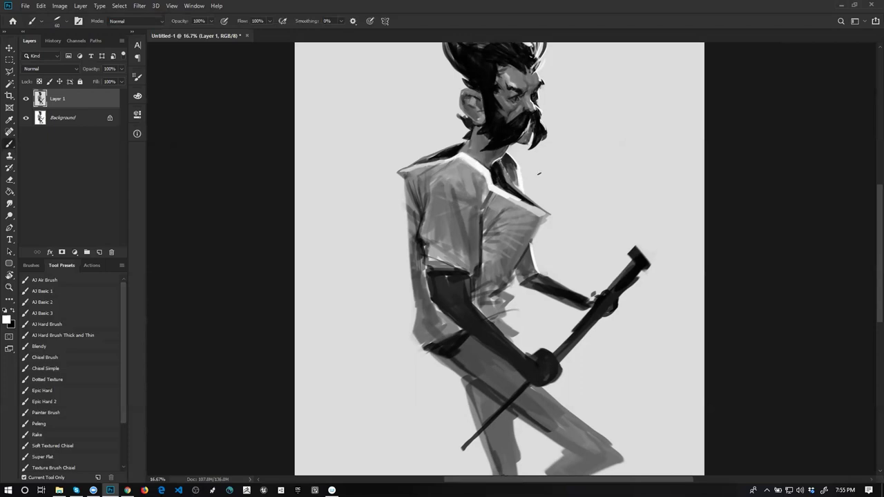
- Add white strokes along the chest neckline and the outer edge of the far collar behind the neck
drag(508, 193, 513, 199)
mouse_move(532, 181)
mouse_down()
mouse_move(546, 196)
mouse_move(524, 216)
mouse_up()
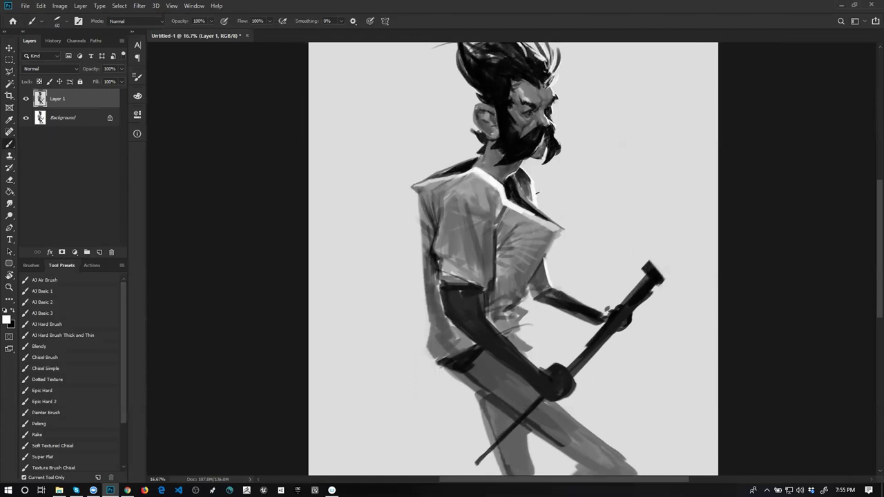
drag(534, 199, 529, 206)
mouse_move(531, 206)
mouse_down()
mouse_move(528, 193)
mouse_move(528, 203)
mouse_up()
- Flip the canvas horizontally and thicken the far forearm with dark strokes using a much larger brush
key(ctrl+shift+h)
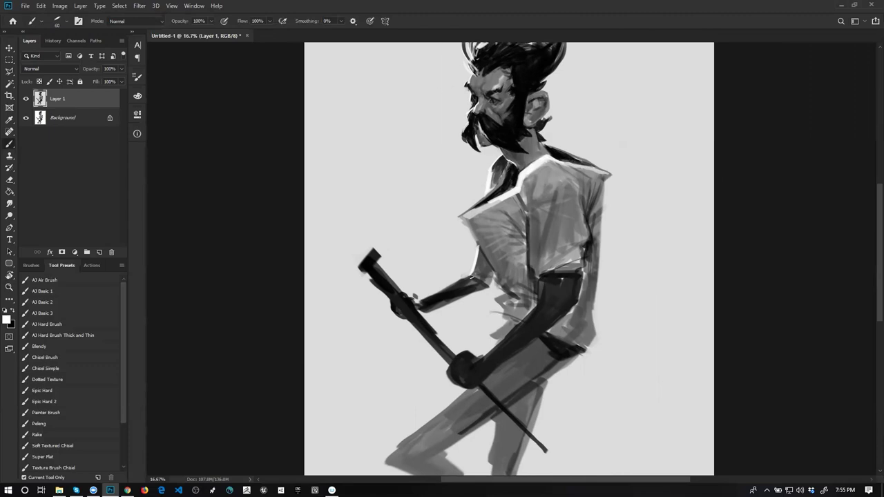
key(bracketright)
key(bracketright)
key(bracketright)
key(bracketright)
key(x)
key(bracketright)
key(bracketright)
drag(434, 297, 475, 278)
mouse_move(429, 308)
mouse_down()
mouse_move(491, 291)
mouse_move(481, 286)
mouse_move(447, 303)
mouse_up()
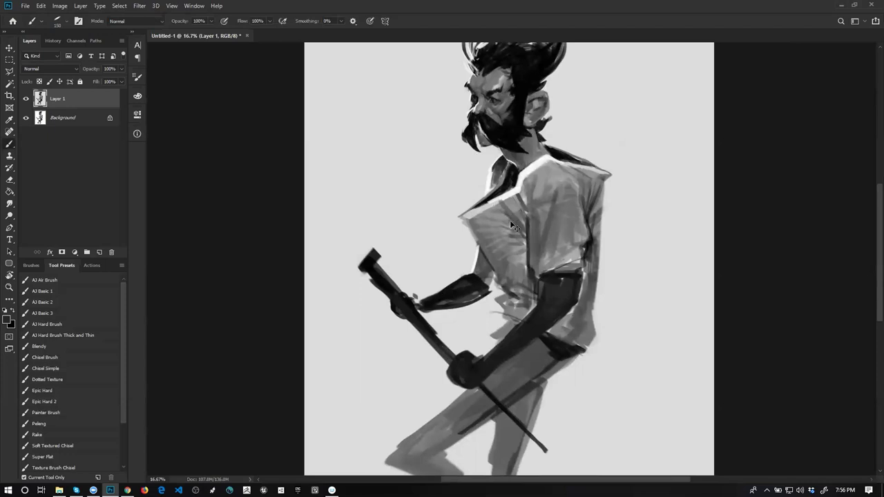
- Flip the canvas horizontally, paint a white folded lapel on the chest with a smaller brush, and darken the collar's edge with black
key(ctrl+shift+h)
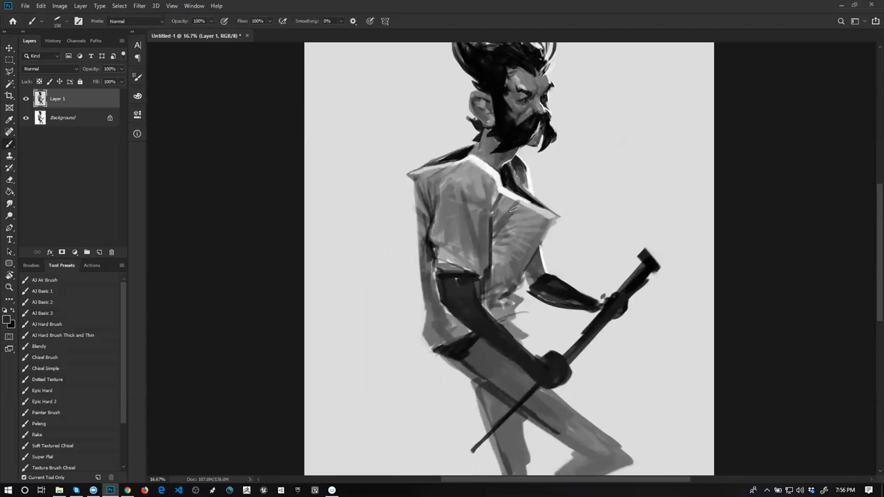
key(x)
key(bracketleft)
key(bracketleft)
key(bracketleft)
drag(500, 194, 492, 214)
key(x)
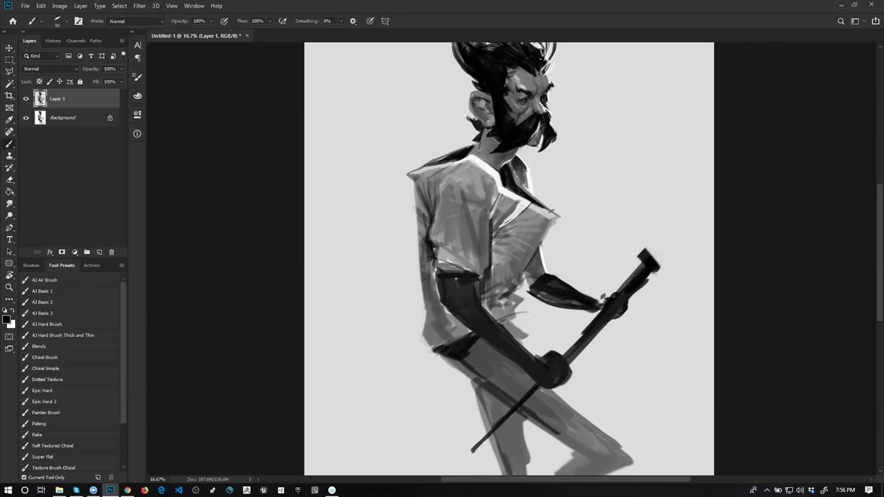
drag(542, 218, 582, 167)
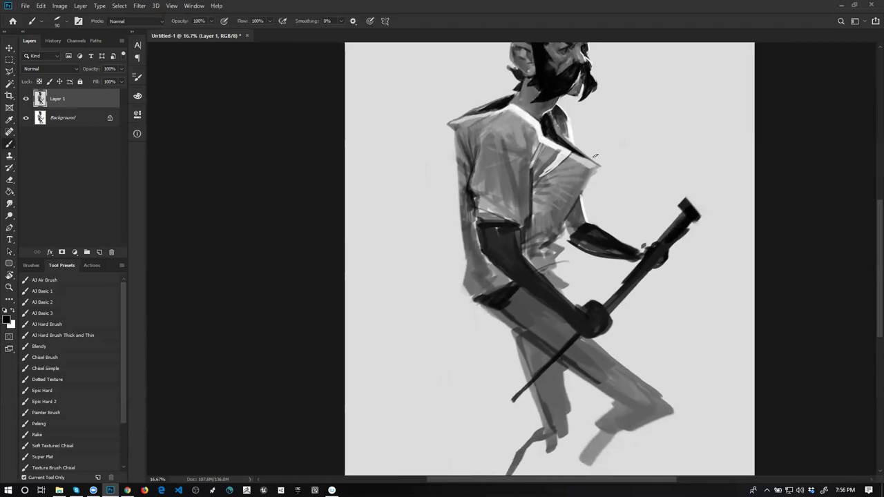
key(x)
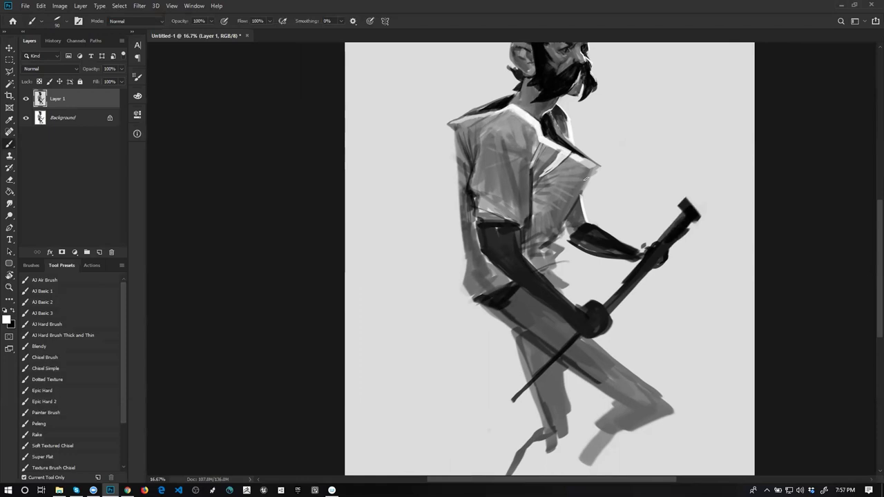
- Try strokes down the shirt's front opening below the collar and undo them
drag(480, 237, 459, 216)
alt+click(518, 98)
drag(518, 120, 509, 145)
key(x)
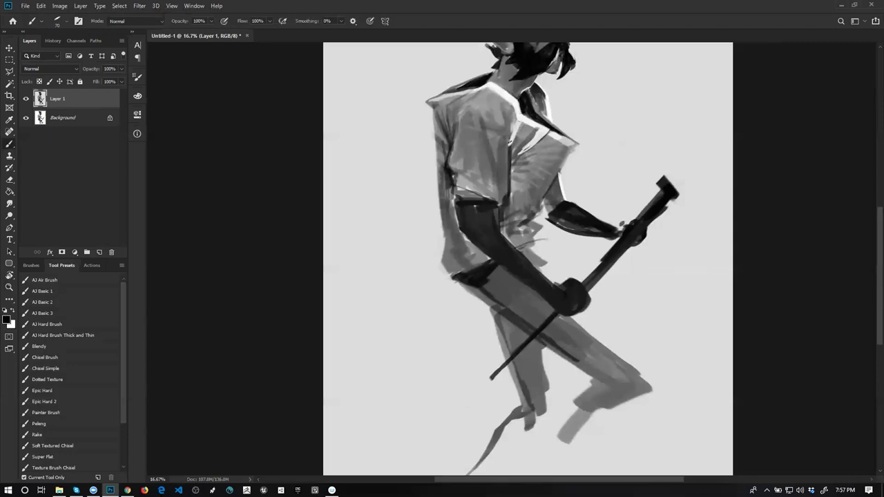
key(ctrl+z)
mouse_move(511, 136)
mouse_down()
mouse_move(505, 158)
mouse_move(506, 140)
mouse_move(506, 185)
mouse_move(504, 138)
mouse_move(502, 179)
mouse_up()
key(ctrl+z)
- Repaint the edge of the shirt's front opening with strokes running down from the collar, undoing one attempt
key(x)
key(x)
key(x)
drag(507, 142, 505, 198)
key(])
drag(499, 124, 506, 173)
key(ctrl+z)
mouse_move(499, 126)
mouse_down()
mouse_move(505, 175)
mouse_move(498, 110)
mouse_move(509, 142)
mouse_up()
- Shade the near side of the shirt along the front opening with a larger brush, sampled grays and black
key(])
key(])
key(])
alt+click(496, 105)
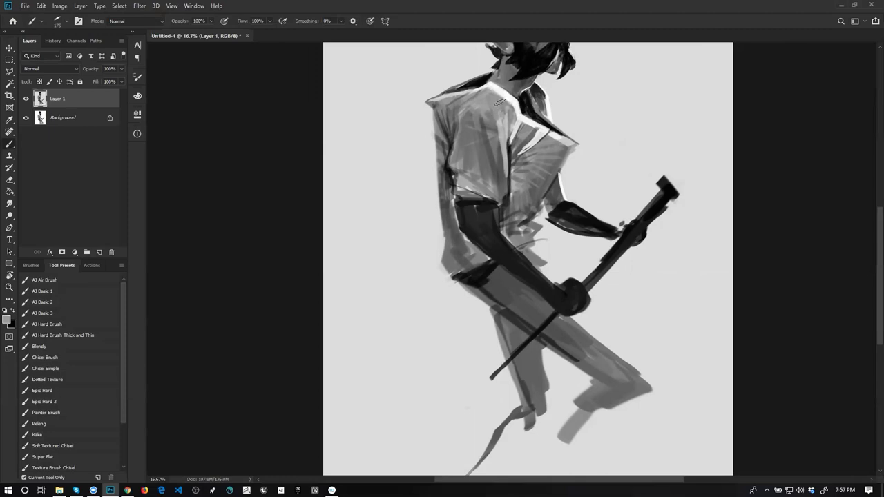
alt+click(508, 130)
drag(508, 146, 504, 204)
key(d)
drag(493, 164, 498, 190)
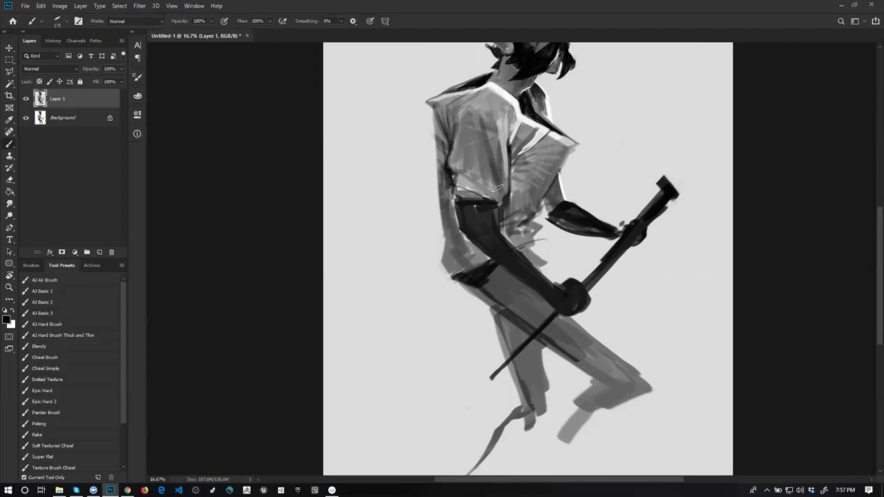
- Try a sampled gray stroke across the near shoulder with a larger brush and undo it
key(x)
key(x)
key(bracketright)
key(bracketright)
alt+click(458, 115)
mouse_move(469, 102)
mouse_down()
mouse_move(472, 122)
mouse_move(499, 137)
mouse_move(487, 112)
mouse_up()
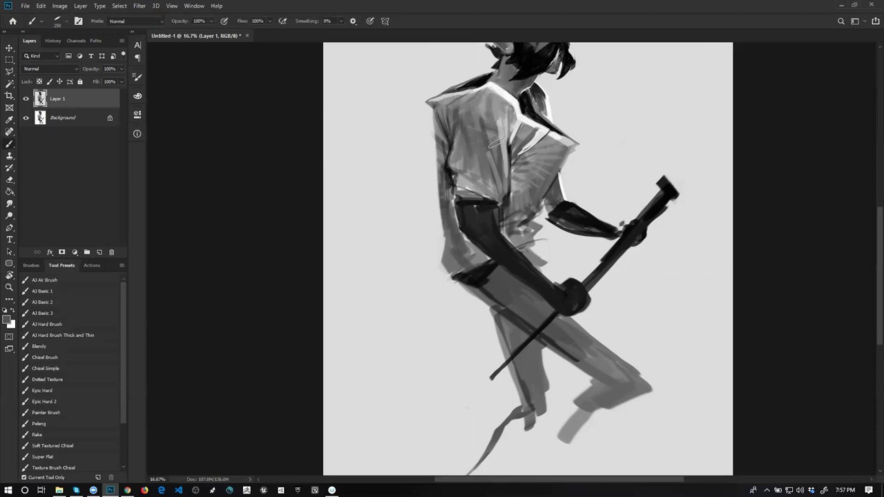
key(ctrl+z)
- Shade the middle of the near sleeve with sampled gray and darken the fold along its back edge
key(d)
alt+click(468, 144)
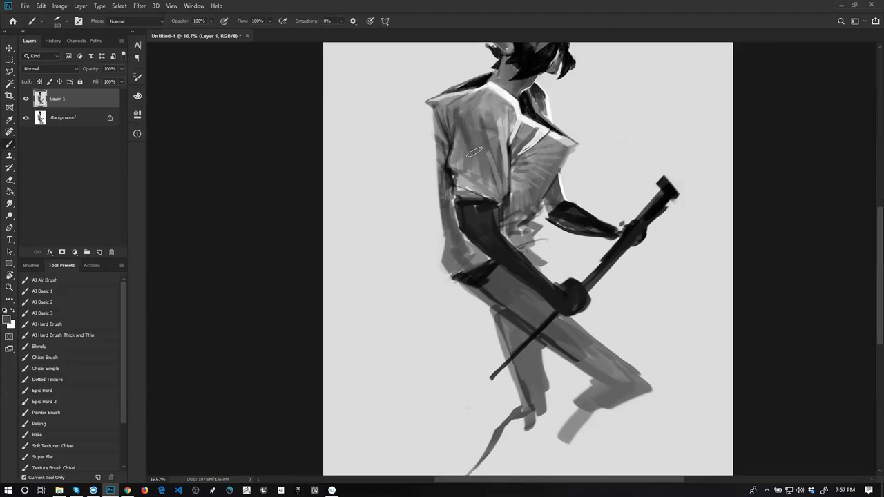
drag(472, 124, 483, 150)
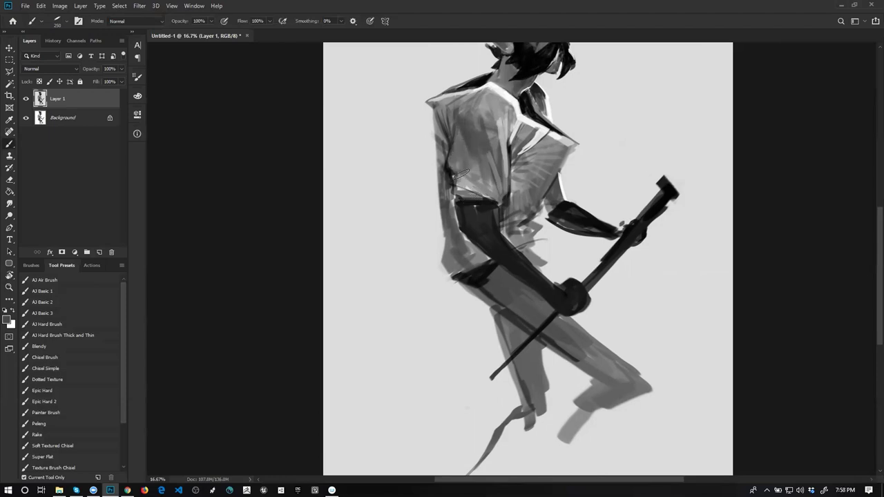
alt+click(451, 175)
drag(450, 178, 452, 211)
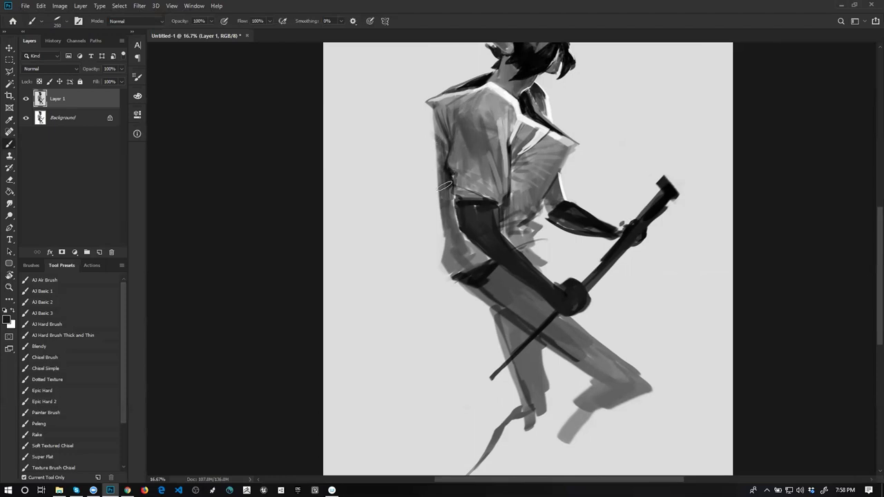
- Sample gray from the back of the shirt and shade its back edge and the near shoulder
alt+click(417, 164)
alt+click(441, 172)
drag(442, 157, 446, 185)
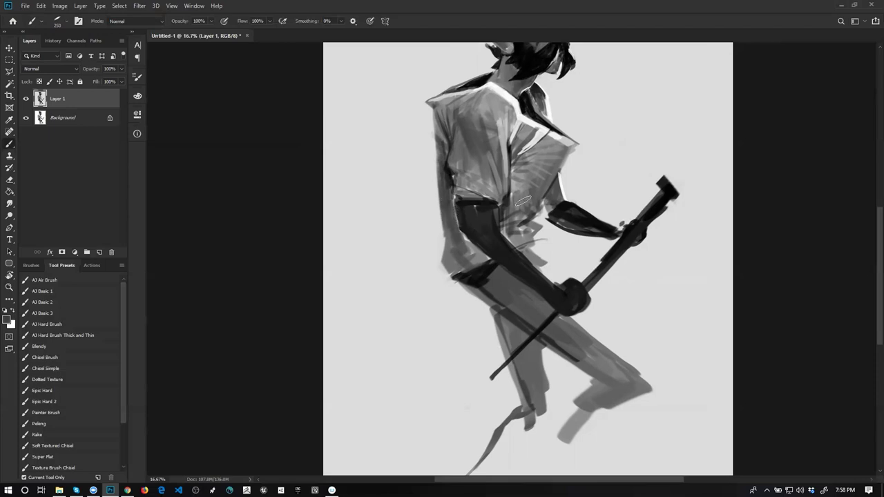
mouse_move(439, 104)
mouse_down()
mouse_move(444, 124)
mouse_move(453, 122)
mouse_up()
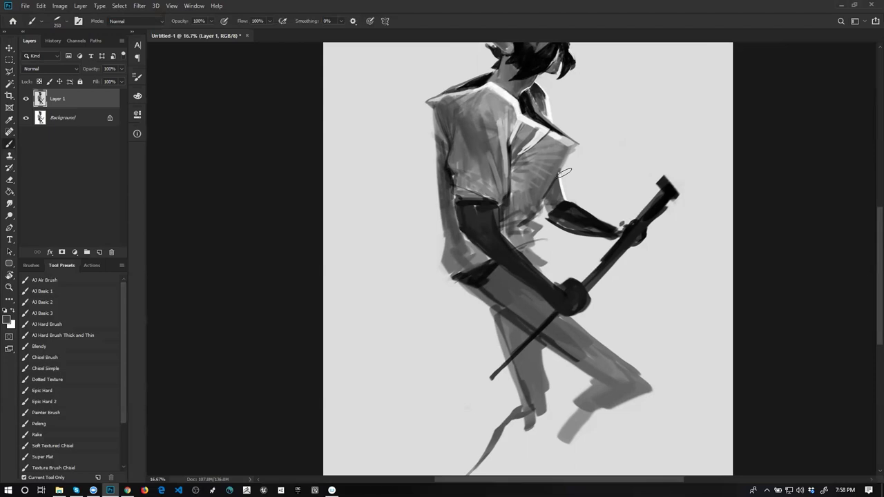
- Darken the top of the near arm just below the sleeve cuff with a smaller brush and sampled tones
alt+click(448, 171)
key(bracketleft)
key(bracketleft)
key(bracketleft)
key(bracketleft)
alt+click(450, 202)
alt+click(494, 211)
drag(463, 203, 498, 213)
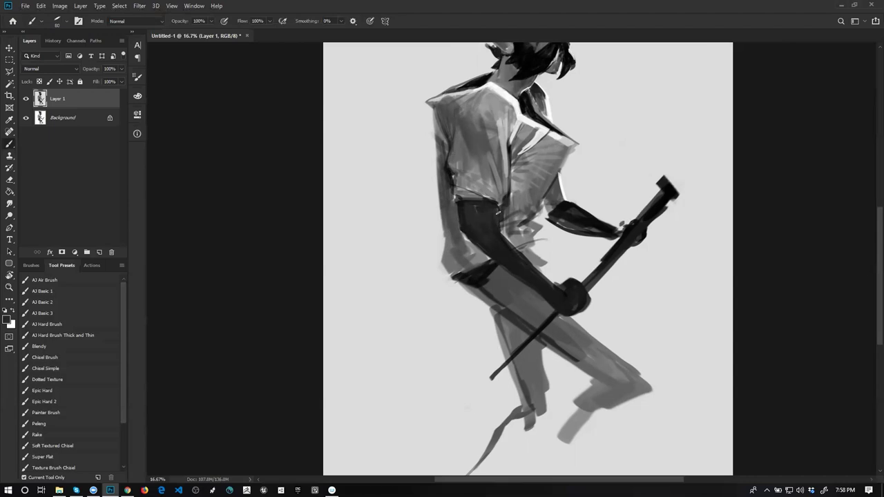
- Sample tones from the near arm and the adjoining shirt front, and flip the canvas horizontally
alt+click(465, 207)
alt+click(508, 207)
key(ctrl+shift+h)
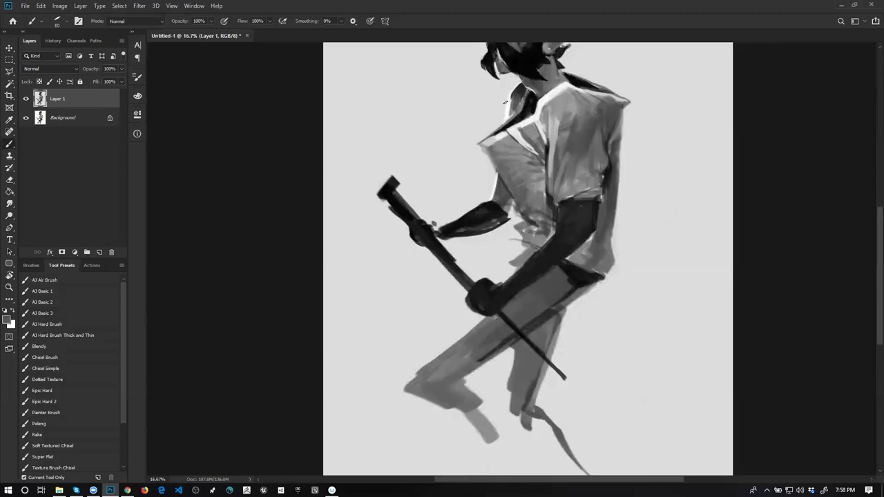
- Paint mid-grey shading sampled from the shirt over the chest area beside the sleeve with a 150 px brush
alt+click(554, 124)
key(bracketright)
key(bracketright)
key(bracketright)
key(bracketright)
drag(543, 116, 548, 143)
alt+click(531, 137)
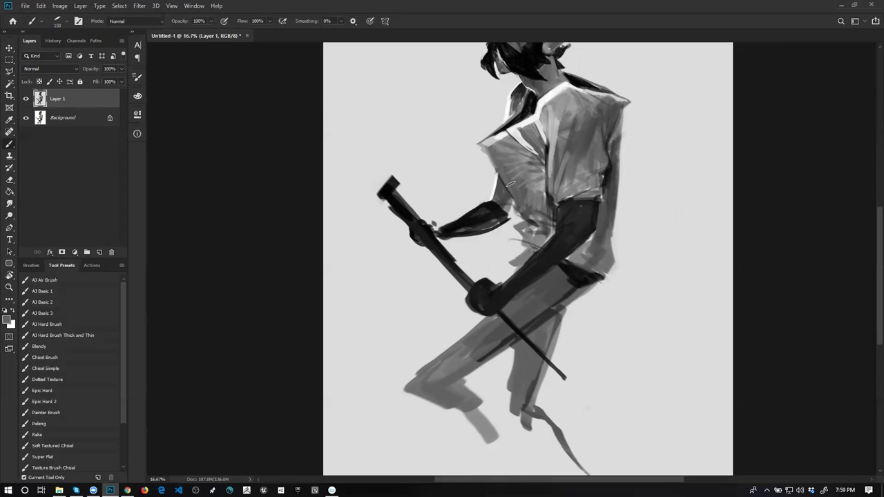
- Paint a thin white highlight along the front edge of the open jacket with a 60 px brush
key(z)
alt+click(572, 224)
alt+click(572, 225)
alt+click(572, 225)
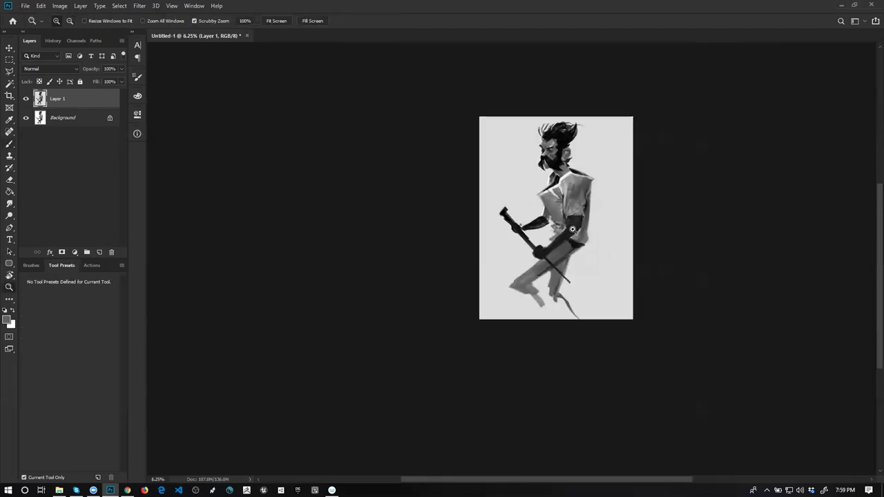
click(571, 225)
click(571, 225)
click(572, 225)
key(b)
alt+click(537, 214)
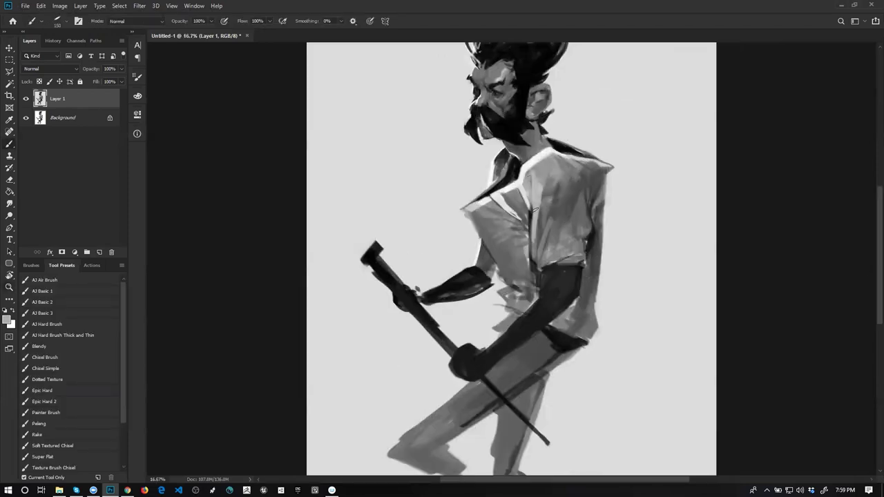
key(d)
key(x)
key(bracketleft)
key(bracketleft)
key(bracketleft)
key(bracketleft)
key(bracketleft)
mouse_move(461, 207)
mouse_down()
mouse_move(477, 220)
mouse_move(509, 283)
mouse_up()
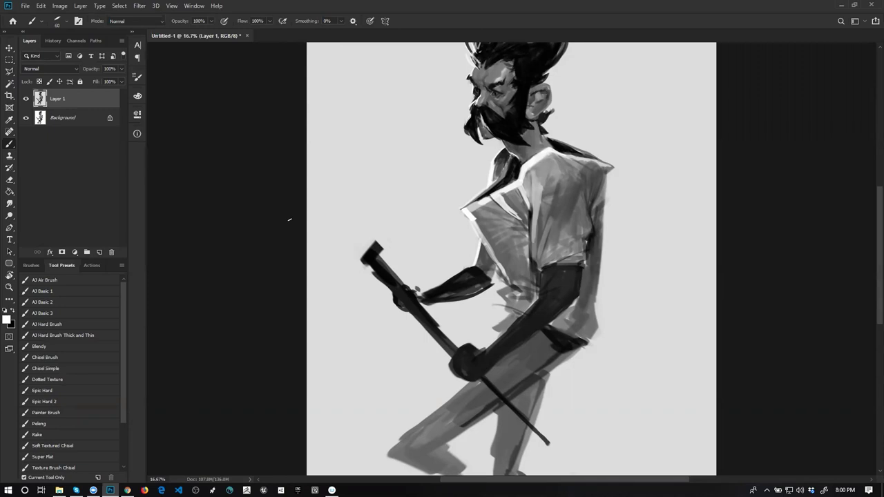
- Paint short black fold strokes on the shirt at the waist, just above the near forearm
drag(560, 233, 497, 119)
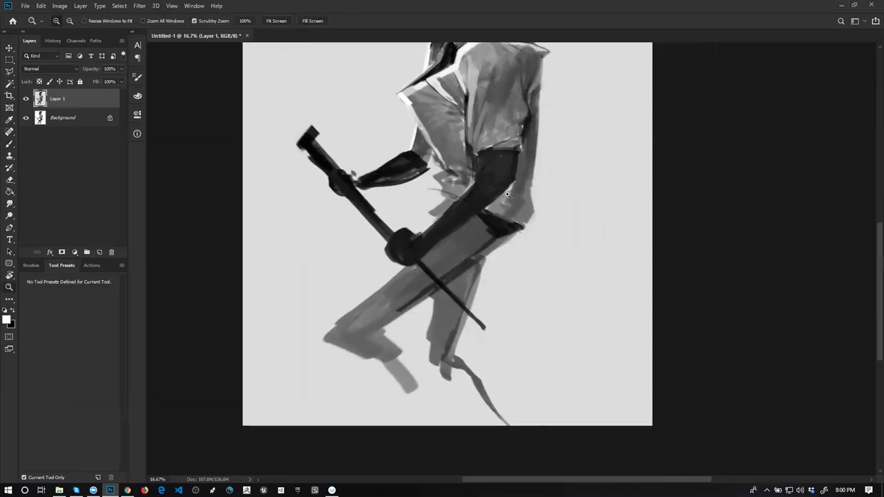
key(x)
drag(443, 181, 457, 192)
mouse_move(440, 172)
mouse_down()
mouse_move(461, 189)
mouse_move(468, 174)
mouse_up()
- Undo the last stroke and paint dark fold lines across the shirt's chest panel with a 175 px brush
key(bracketright)
key(bracketright)
key(bracketright)
key(bracketright)
key(bracketright)
key(bracketright)
key(bracketright)
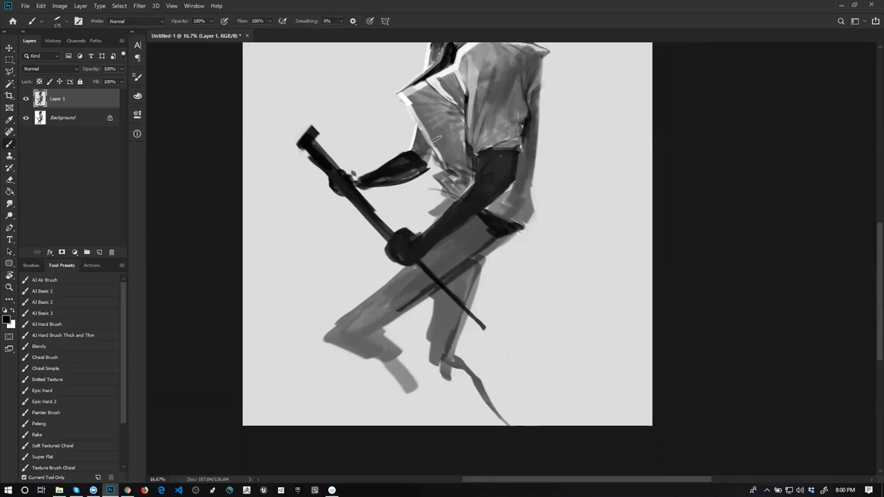
key(ctrl+z)
mouse_move(430, 135)
mouse_down()
mouse_move(456, 113)
mouse_move(448, 105)
mouse_up()
- Flip the canvas horizontally and refine the shoulder and upper sleeve with white and light-grey strokes
key(z)
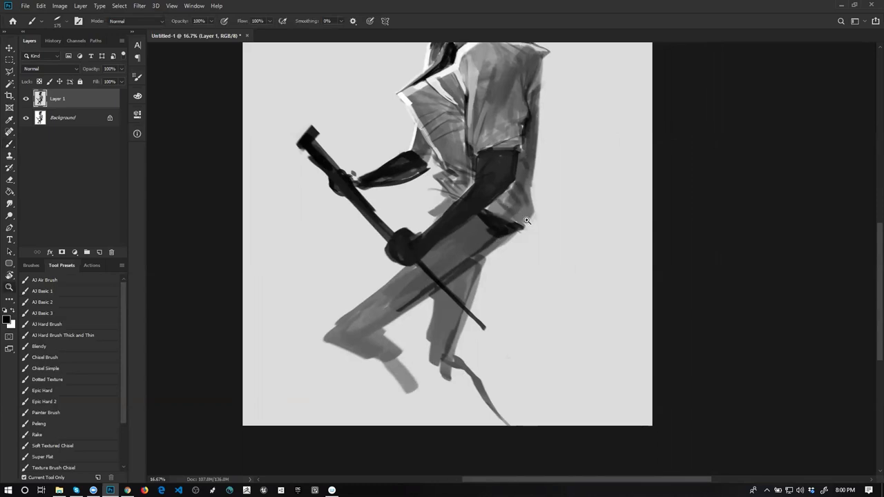
alt+click(521, 200)
alt+click(521, 201)
click(490, 98)
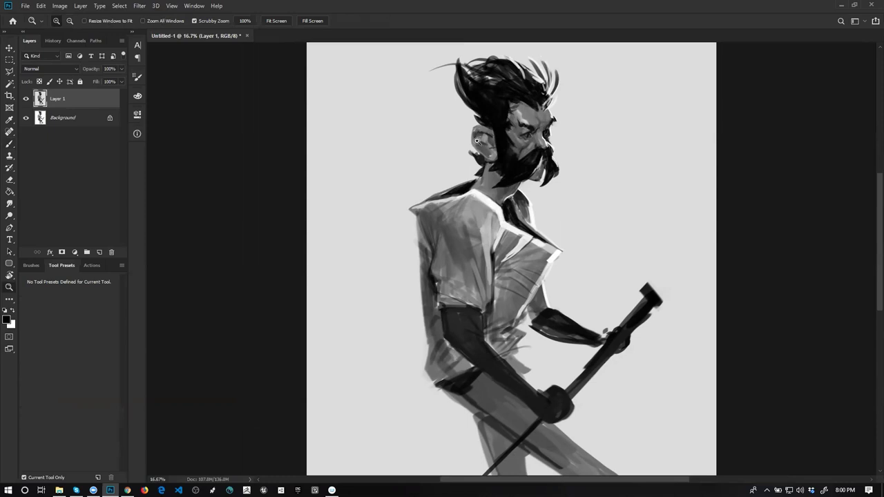
key(b)
key(x)
key(bracketleft)
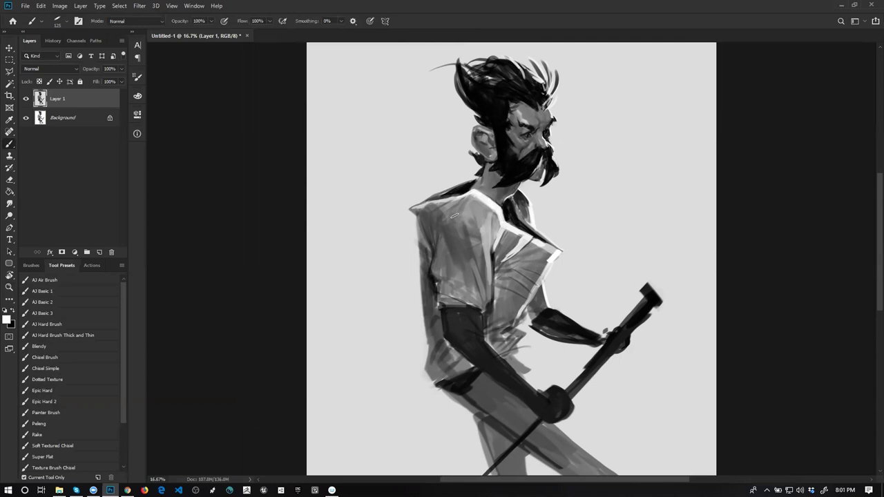
drag(411, 229, 429, 186)
alt+click(487, 163)
mouse_move(459, 165)
mouse_down()
mouse_move(459, 182)
mouse_move(444, 172)
mouse_move(458, 185)
mouse_up()
key(bracketright)
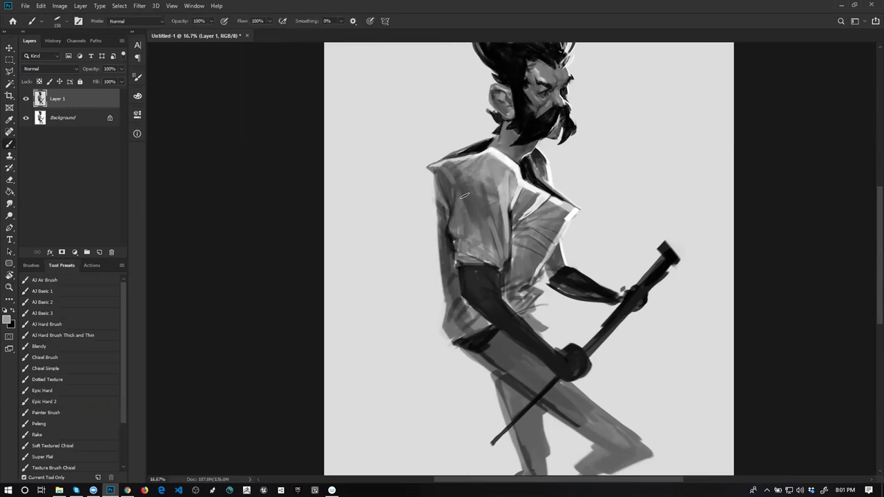
- Paint a long grey coat tail hanging behind the figure from the back to below the knee with a 175 px brush
key(z)
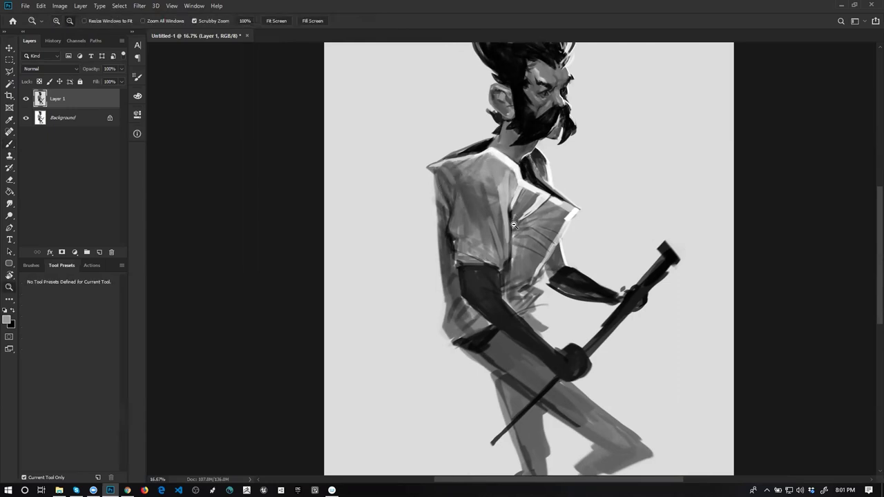
alt+click(513, 224)
key(b)
drag(457, 325, 457, 335)
drag(458, 263, 455, 403)
key(bracketright)
mouse_move(468, 300)
mouse_down()
mouse_move(465, 367)
mouse_move(464, 287)
mouse_move(459, 363)
mouse_move(474, 352)
mouse_move(465, 386)
mouse_up()
key(d)
drag(487, 301, 486, 380)
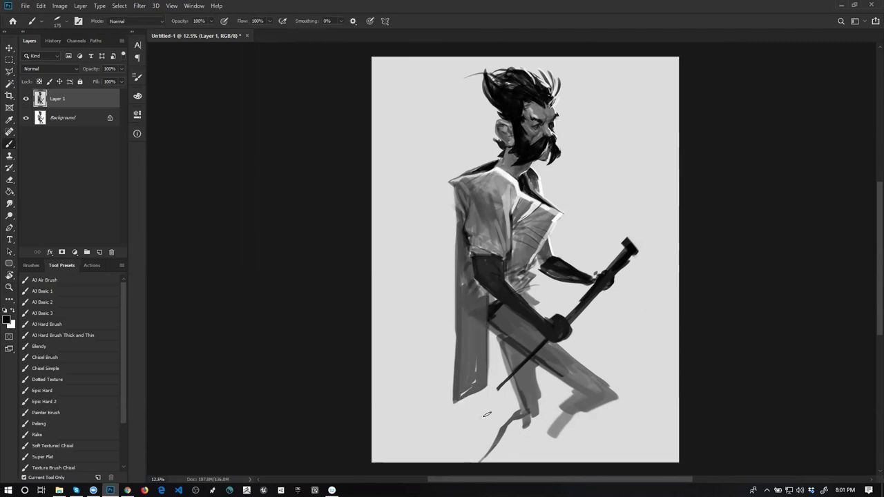
- Flip the canvas horizontally and paint both lower legs below the trousers as solid black shapes
key(ctrl+shift+h)
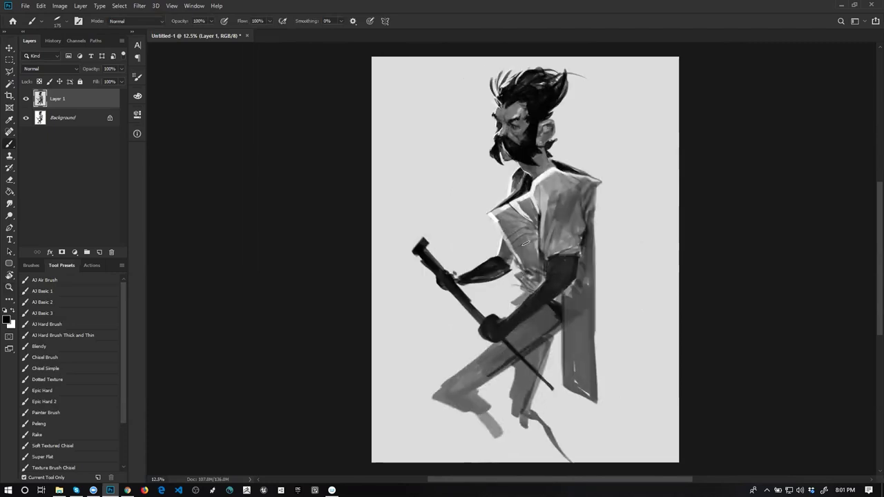
mouse_move(491, 426)
mouse_down()
mouse_move(487, 348)
mouse_move(470, 328)
mouse_move(505, 375)
mouse_up()
drag(475, 325, 522, 399)
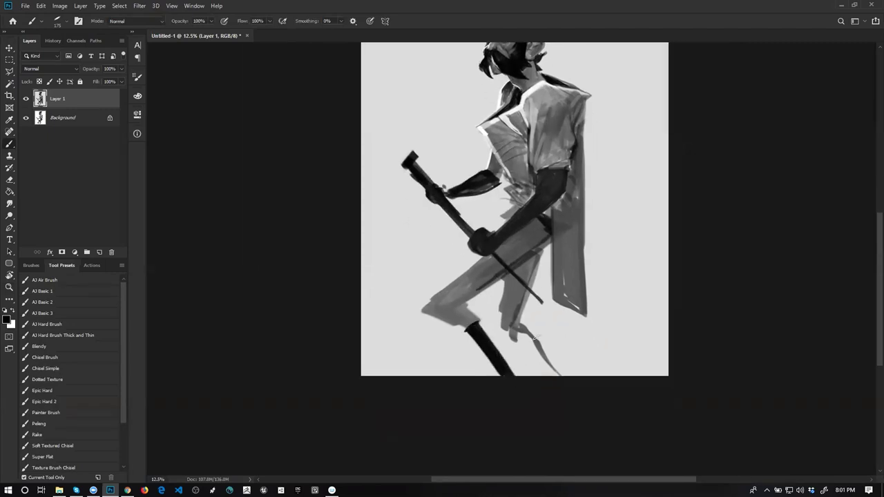
mouse_move(522, 332)
mouse_down()
mouse_move(558, 376)
mouse_move(550, 369)
mouse_up()
drag(529, 292, 551, 352)
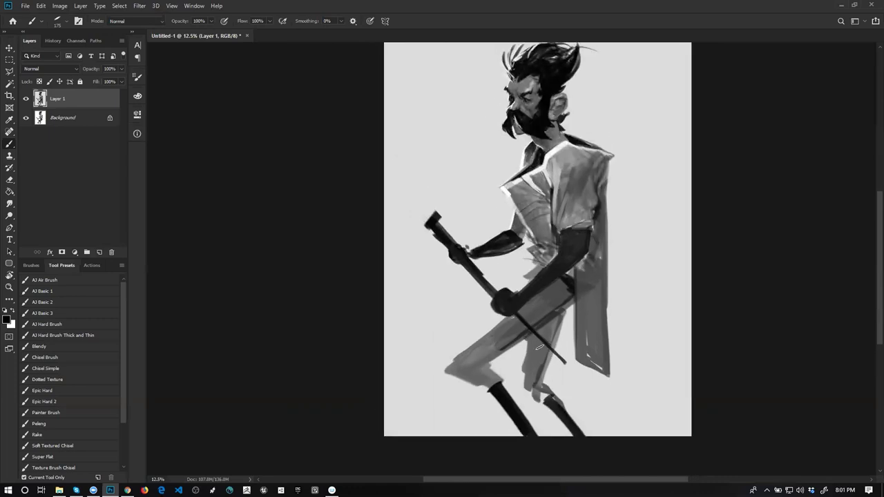
mouse_move(406, 73)
mouse_down()
mouse_move(460, 75)
mouse_move(461, 124)
mouse_up()
mouse_move(406, 73)
mouse_down()
mouse_move(407, 96)
mouse_move(467, 122)
mouse_up()
mouse_move(420, 84)
mouse_down()
mouse_move(460, 84)
mouse_move(425, 120)
mouse_up()
drag(436, 86, 444, 127)
mouse_move(453, 84)
mouse_down()
mouse_move(454, 106)
mouse_move(468, 97)
mouse_up()
mouse_move(405, 109)
mouse_down()
mouse_move(441, 110)
mouse_move(422, 76)
mouse_move(437, 82)
mouse_move(442, 73)
mouse_move(446, 94)
mouse_up()
key(ctrl+z)
key(ctrl+z)
key(x)
key(bracketright)
key(bracketright)
key(bracketright)
key(bracketright)
key(bracketright)
key(bracketright)
key(bracketright)
key(bracketright)
key(bracketright)
key(bracketright)
key(bracketright)
key(bracketright)
key(bracketright)
mouse_move(414, 71)
mouse_down()
mouse_move(416, 118)
mouse_move(426, 115)
mouse_up()
drag(442, 65, 465, 122)
- Repaint the trousers' thigh, knee and cuff with greys sampled from the figure, using a 200 px brush
alt+click(464, 357)
mouse_move(456, 362)
mouse_down()
mouse_move(504, 321)
mouse_move(493, 329)
mouse_up()
alt+click(565, 284)
mouse_move(565, 285)
mouse_down()
mouse_move(573, 304)
mouse_move(562, 305)
mouse_up()
alt+click(567, 301)
key(])
mouse_move(519, 339)
mouse_down()
mouse_move(461, 375)
mouse_move(494, 356)
mouse_move(470, 375)
mouse_move(485, 364)
mouse_move(448, 368)
mouse_move(481, 385)
mouse_up()
key(])
alt+click(477, 362)
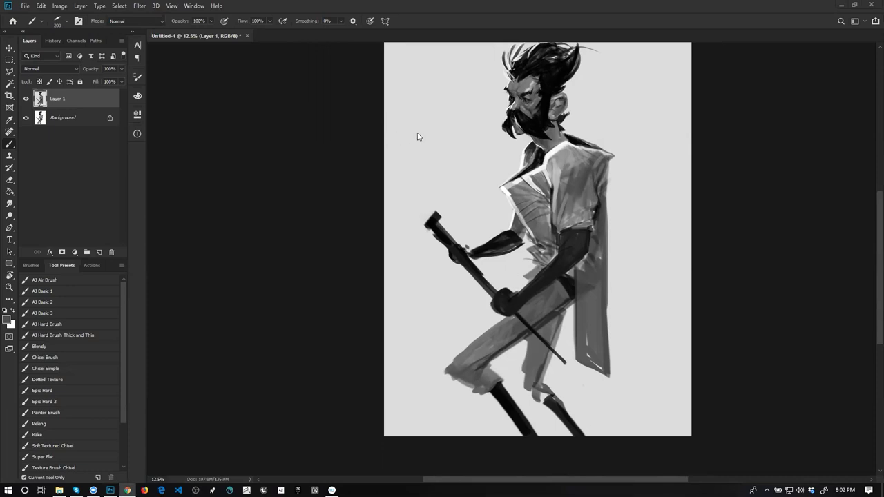
key(ctrl+v)
key(v)
key(Delete)
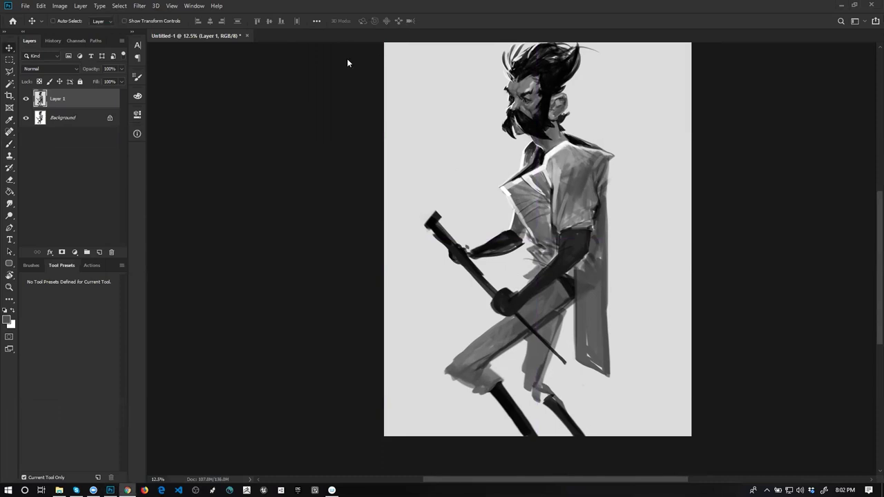
- Paste the copied chessboard image as a new layer and move it into the empty background beside the head
key(ctrl+v)
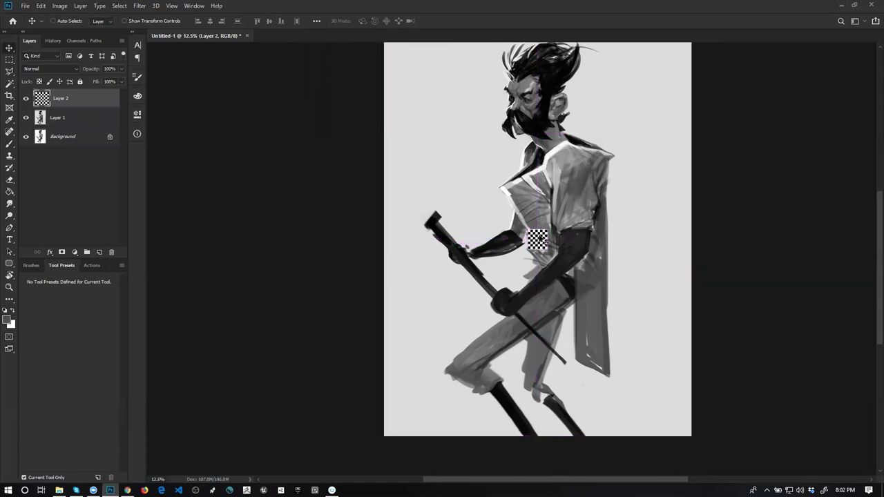
drag(542, 239, 442, 92)
key(z)
click(463, 115)
click(462, 114)
click(463, 114)
drag(433, 126, 523, 236)
- Scale the chessboard up to about 466% and position it in the empty area in front of the face
key(v)
key(ctrl+t)
drag(514, 140, 642, 8)
drag(572, 123, 550, 161)
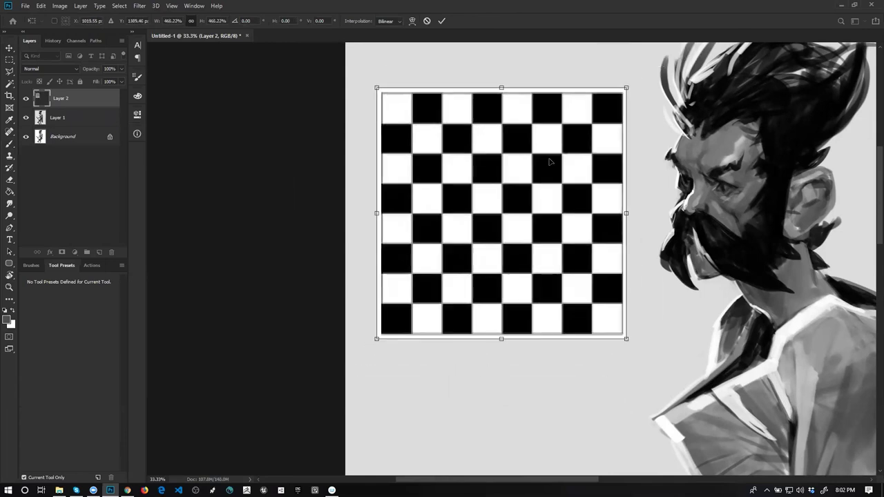
key(Return)
- Lighten the chessboard layer with Hue/Saturation, setting Lightness to +64
key(z)
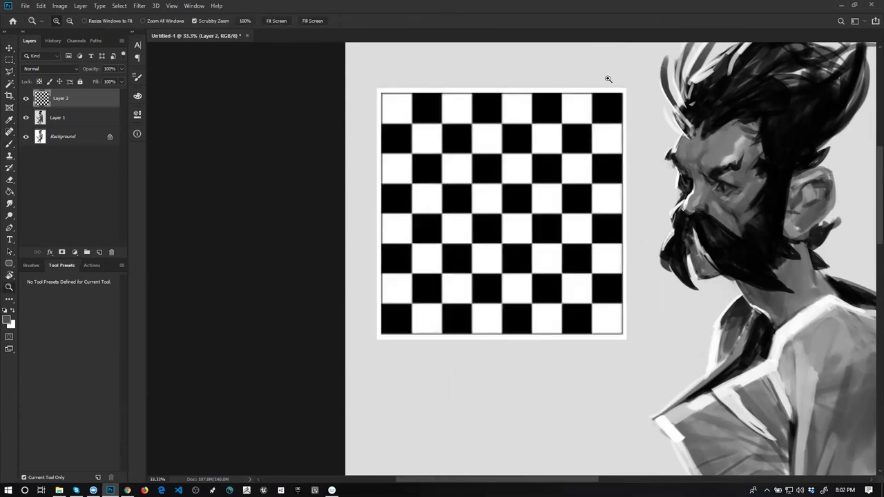
key(ctrl+u)
drag(644, 260, 661, 262)
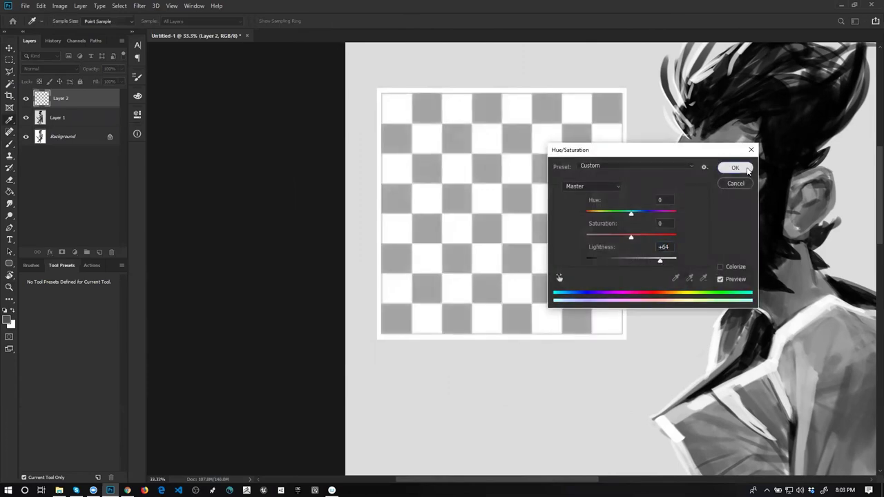
click(735, 168)
- Using the AJ Hard Brush Thick and Thin preset, handwrite doubling numbers from 1 in the board's first row, continuing to 512 in the second
key(b)
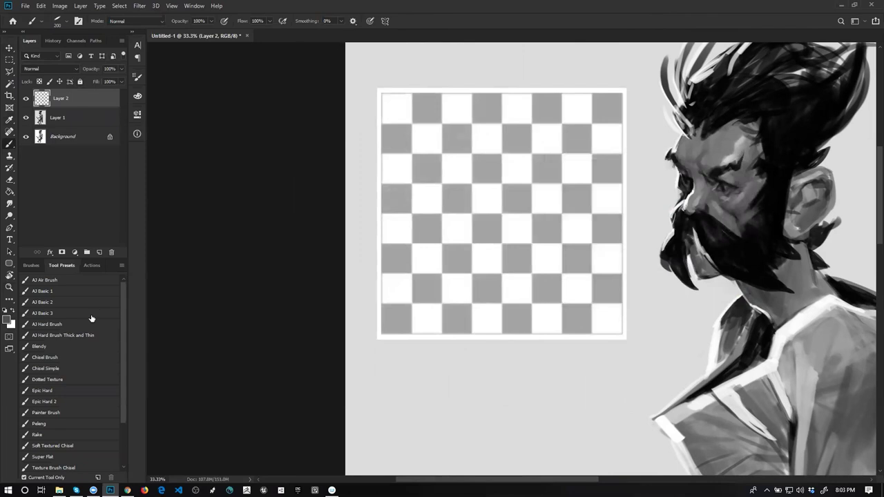
click(102, 336)
mouse_move(451, 104)
mouse_down()
mouse_move(457, 112)
mouse_move(519, 109)
mouse_up()
mouse_move(574, 101)
mouse_down()
mouse_move(572, 110)
mouse_move(606, 109)
mouse_up()
drag(613, 101, 613, 102)
drag(390, 135, 394, 142)
mouse_move(402, 131)
mouse_down()
mouse_move(398, 141)
mouse_move(436, 141)
mouse_up()
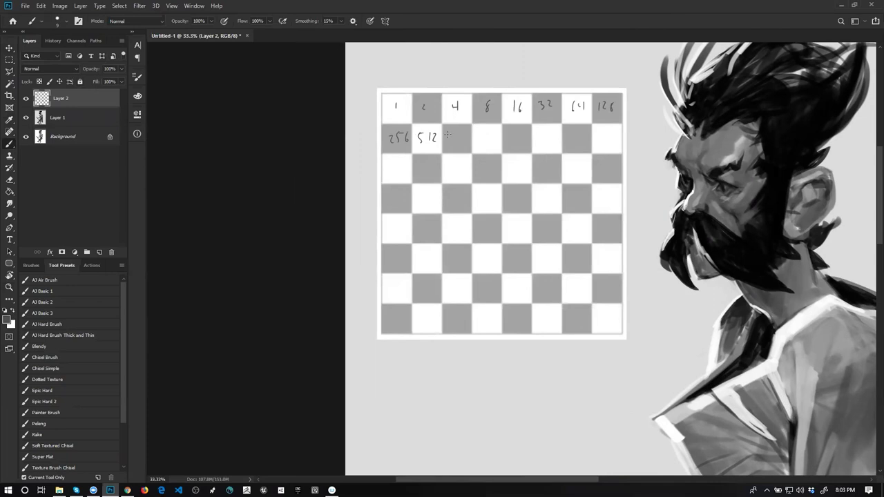
- Continue the handwritten doubling sequence across the board's second row, from 1024 to 32k
mouse_move(458, 133)
mouse_down()
mouse_move(468, 140)
mouse_move(496, 134)
mouse_up()
drag(515, 133, 516, 141)
drag(519, 131, 523, 140)
drag(530, 136, 570, 142)
mouse_move(578, 132)
mouse_down()
mouse_move(575, 143)
mouse_move(585, 143)
mouse_up()
mouse_move(597, 135)
mouse_down()
mouse_move(598, 143)
mouse_move(618, 143)
mouse_up()
- Handwrite 64k, 128k, 256k, 512k, 1m and 2m in the board's third row, redoing misdrawn strokes
mouse_move(384, 167)
mouse_down()
mouse_move(386, 174)
mouse_move(396, 168)
mouse_move(386, 171)
mouse_up()
key(ctrl+z)
key(ctrl+z)
mouse_move(394, 164)
mouse_down()
mouse_move(396, 181)
mouse_move(408, 178)
mouse_up()
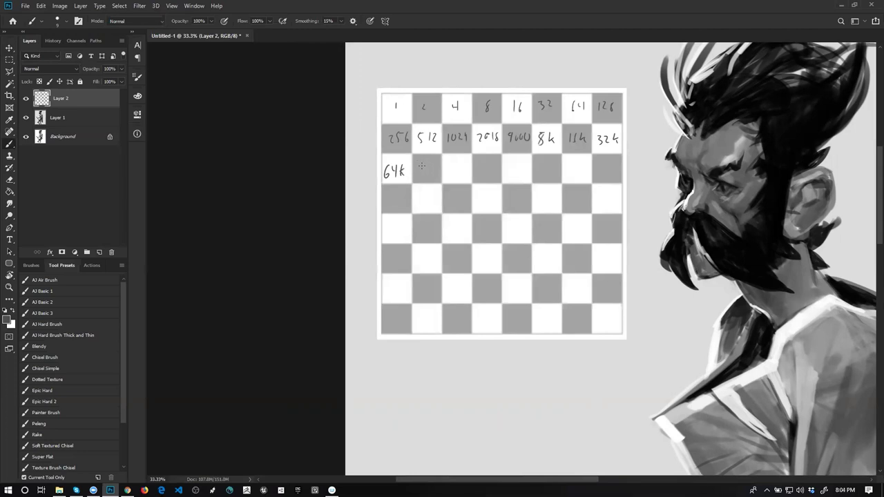
mouse_move(420, 162)
mouse_down()
mouse_move(420, 174)
mouse_move(432, 165)
mouse_move(458, 177)
mouse_move(470, 162)
mouse_move(467, 173)
mouse_move(498, 173)
mouse_up()
drag(502, 164, 502, 173)
drag(511, 162, 509, 174)
key(ctrl+z)
drag(510, 162, 509, 172)
drag(514, 166, 555, 172)
drag(595, 92, 554, 97)
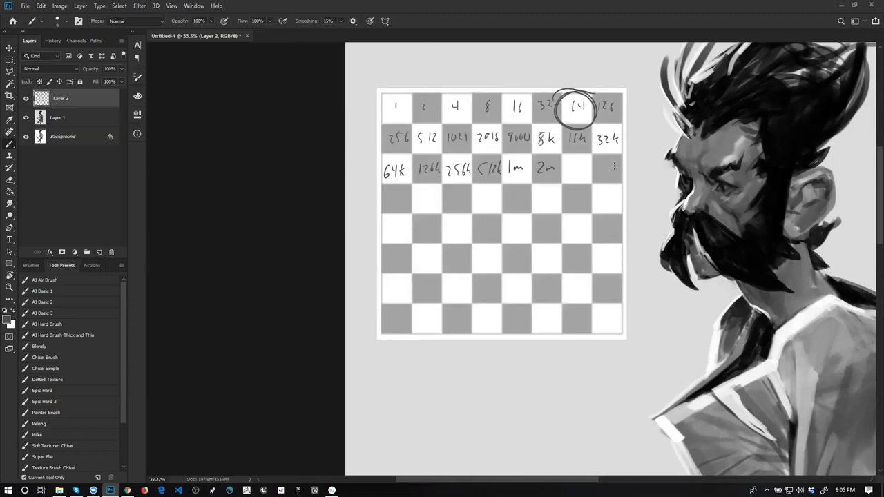
key(ctrl+z)
key(ctrl+z)
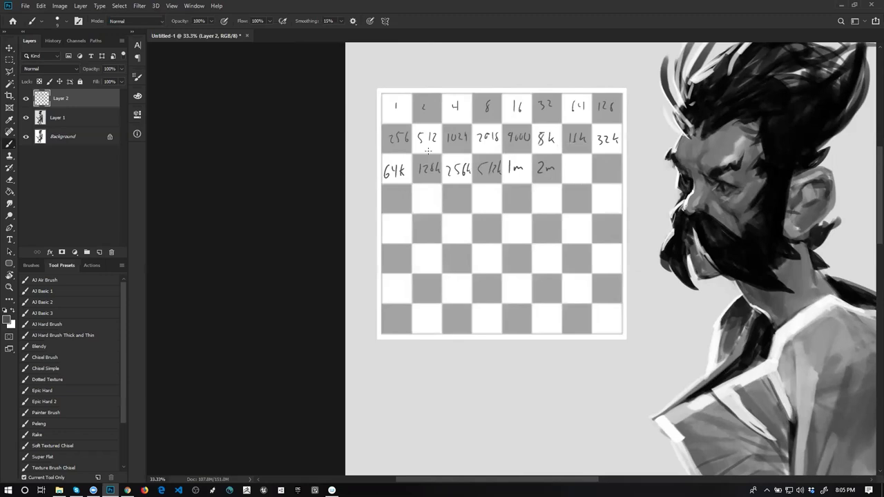
drag(546, 122, 528, 136)
key(ctrl+z)
- Hide the chessboard layer and flip the canvas horizontally to show the whole figure mirrored
click(26, 98)
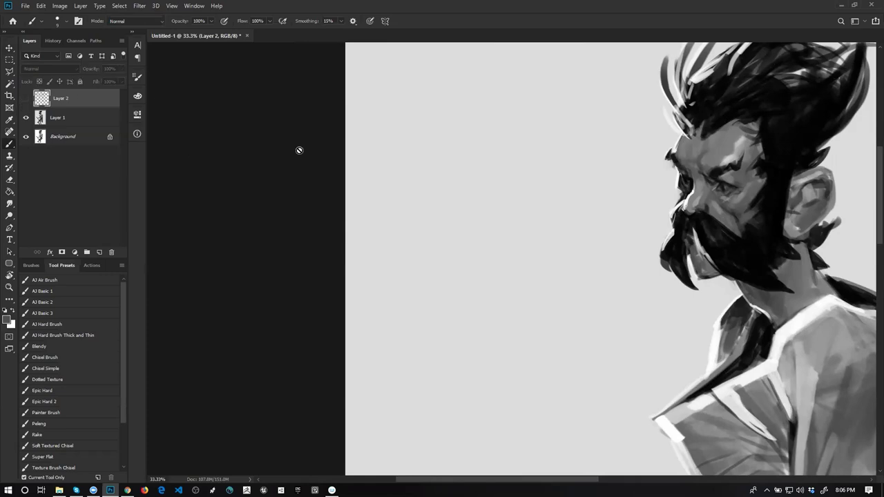
key(z)
alt+click(529, 152)
key(Tab)
key(b)
key(Tab)
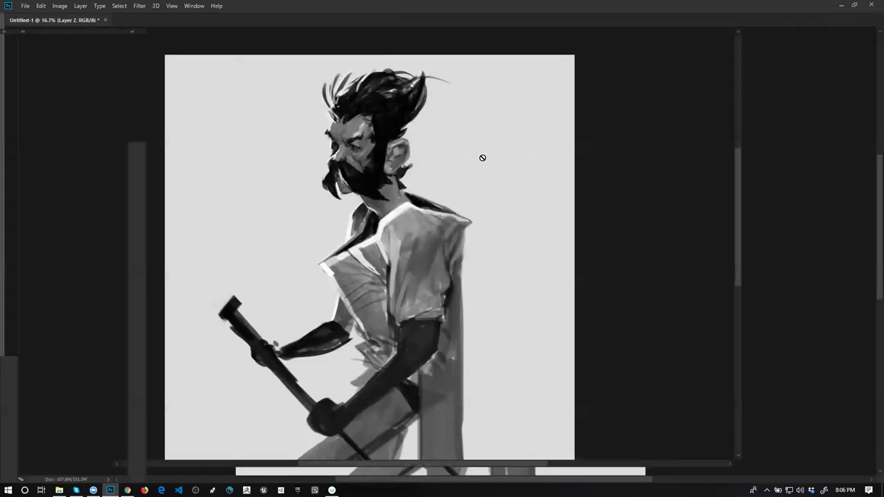
key(ctrl+shift+h)
drag(481, 174, 485, 138)
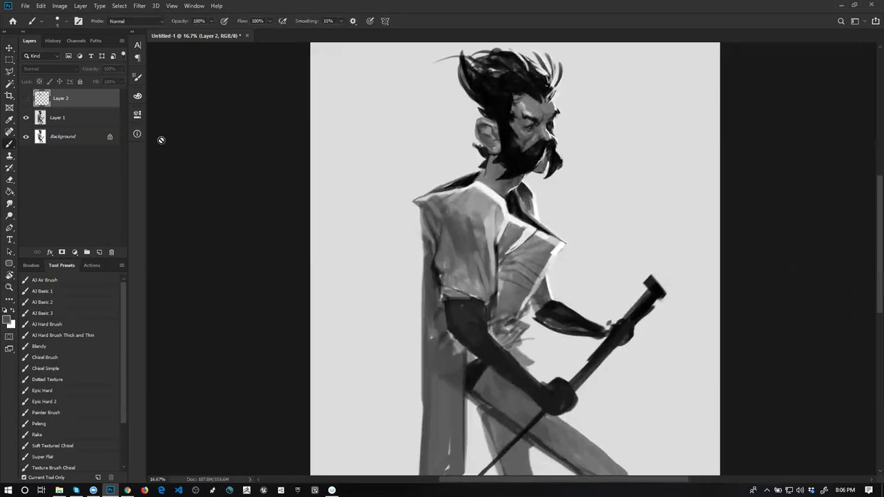
- Merge the hidden chessboard layer with Layer 1, and set up the AJ Basic 3 brush with white as the foreground colour
click(94, 314)
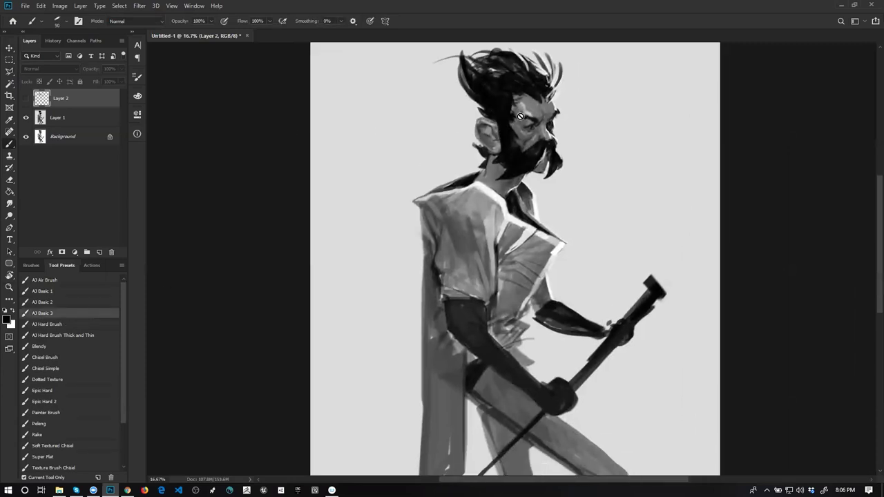
click(84, 119)
click(89, 102)
shift+click(92, 123)
key(ctrl+e)
scroll(533, 145, up, 1)
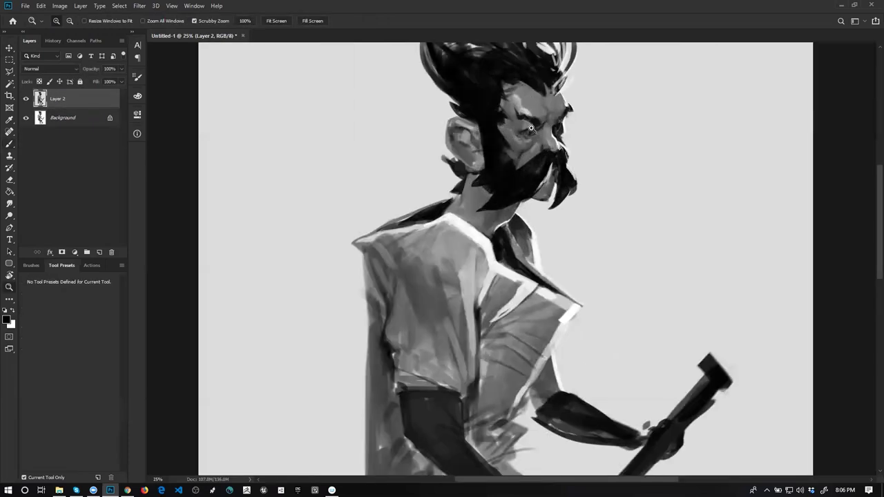
key(x)
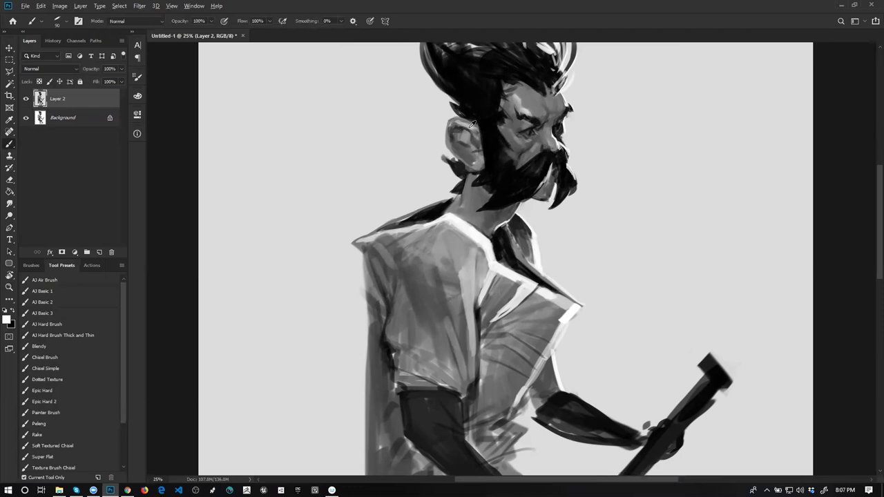
- Touch up the ear's shading with tones sampled from it, undoing strokes that do not suit
alt+click(472, 123)
mouse_move(466, 126)
mouse_down()
mouse_move(476, 148)
mouse_move(467, 128)
mouse_up()
alt+click(456, 125)
alt+click(463, 120)
key(d)
key(ctrl+z)
alt+click(462, 117)
alt+click(459, 123)
drag(461, 122, 476, 128)
key(ctrl+z)
key(d)
key(x)
- Flip the canvas horizontally and paint a white rim light along the far forearm's upper edge
alt+click(493, 235)
alt+click(493, 236)
drag(500, 206, 505, 123)
key(ctrl+shift+h)
ctrl+click(514, 136)
ctrl+click(515, 136)
drag(513, 235, 516, 179)
key(b)
key(x)
key(x)
drag(424, 265, 450, 253)
key(bracketright)
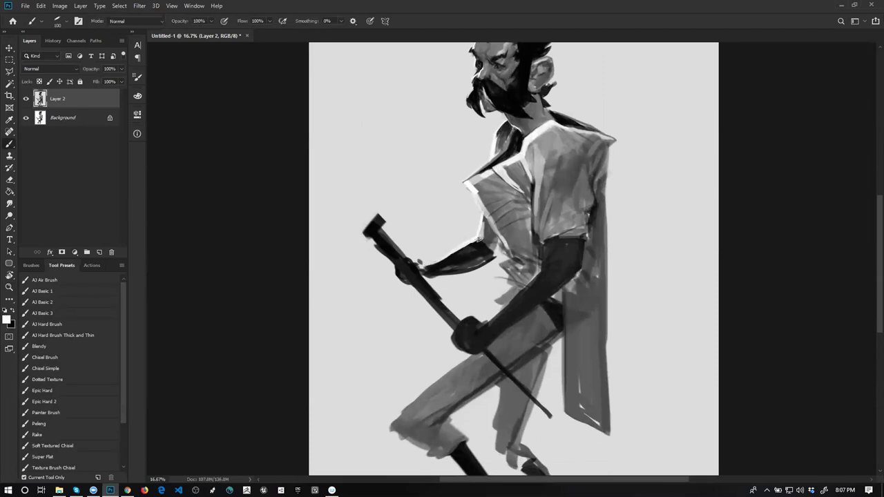
- Paint white highlights on the near upper arm and along the front edge of the near sleeve
mouse_move(542, 248)
mouse_down()
mouse_move(544, 268)
mouse_move(549, 243)
mouse_move(544, 260)
mouse_up()
mouse_move(535, 221)
mouse_down()
mouse_move(534, 196)
mouse_move(537, 230)
mouse_up()
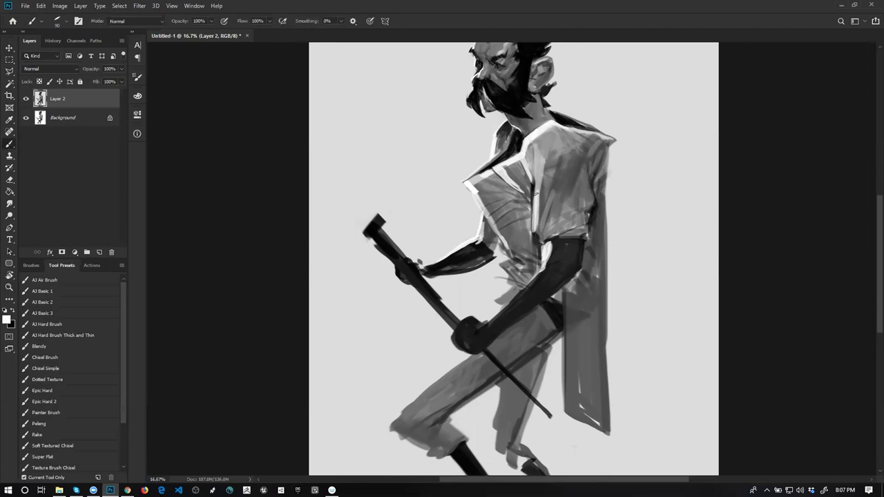
drag(533, 205, 537, 176)
drag(540, 216, 543, 196)
mouse_move(542, 203)
mouse_down()
mouse_move(542, 236)
mouse_move(535, 229)
mouse_move(556, 213)
mouse_up()
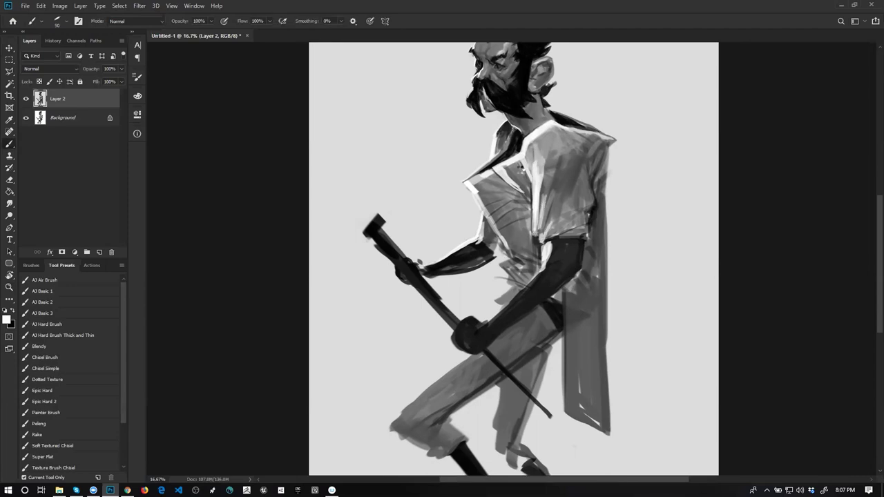
- Mirror the canvas back and paint a black shadow inside the shirt's front opening
key(ctrl+shift+h)
key(x)
mouse_move(501, 196)
mouse_down()
mouse_move(498, 179)
mouse_move(497, 196)
mouse_move(503, 185)
mouse_up()
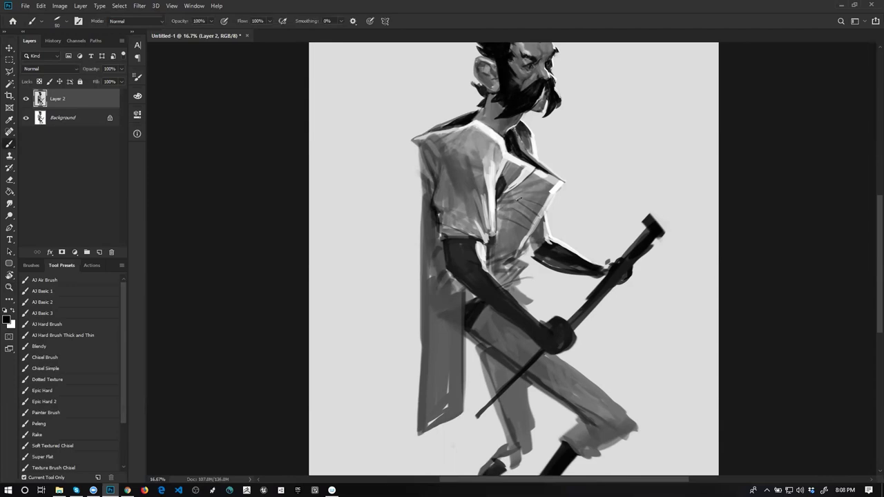
- Paint dark shadow strokes on the cape behind the near arm, blending with sampled greys
mouse_move(434, 225)
mouse_down()
mouse_move(445, 293)
mouse_move(457, 289)
mouse_move(455, 322)
mouse_up()
key(])
drag(462, 290, 461, 337)
alt+click(452, 288)
drag(446, 298, 450, 322)
drag(452, 282, 458, 291)
drag(451, 276, 457, 286)
alt+click(452, 281)
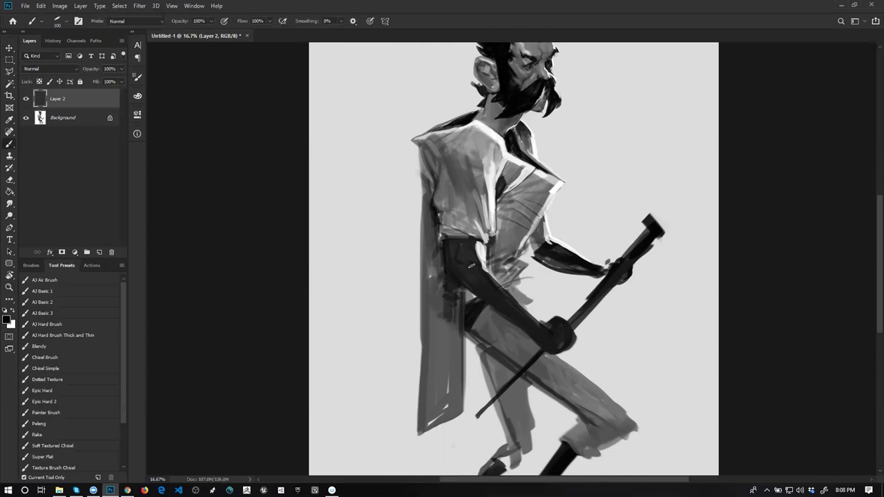
- Shade the near arm with sampled dark tones and refine a white rim light along its forearm with black and white
alt+click(465, 261)
drag(464, 260, 460, 251)
alt+click(463, 244)
mouse_move(459, 242)
mouse_down()
mouse_move(475, 261)
mouse_move(477, 246)
mouse_move(482, 266)
mouse_move(557, 329)
mouse_up()
key(d)
key(x)
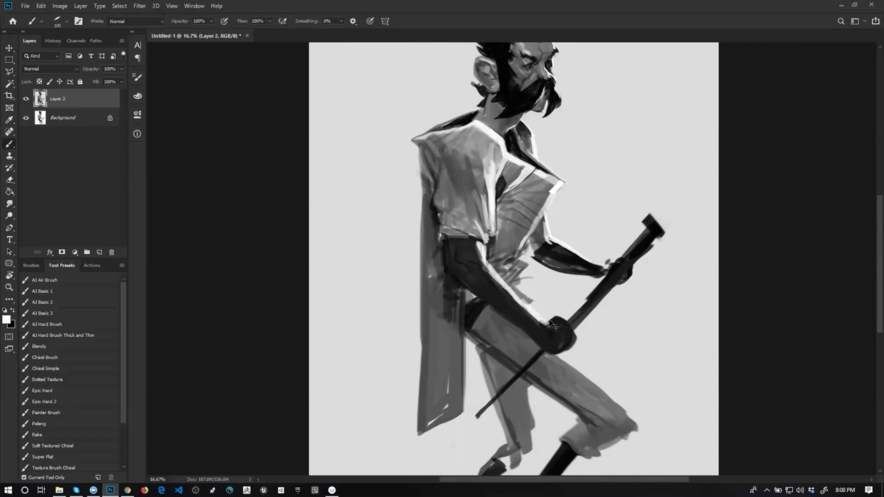
key(x)
drag(478, 262, 485, 263)
key(x)
key(x)
key(x)
drag(512, 301, 524, 304)
key(x)
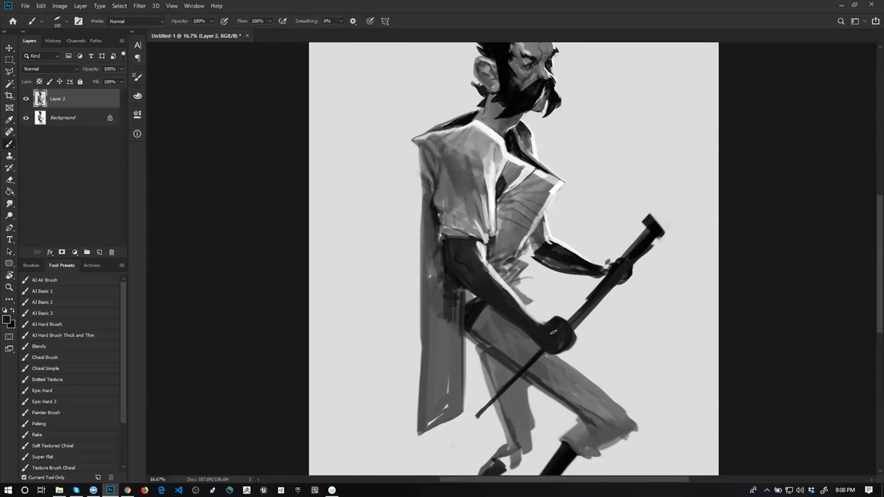
- Shape the near hand's knuckles and fingers with sampled greys and black, and define the far hand on the hilt
alt+click(554, 317)
drag(559, 320, 562, 330)
alt+click(560, 321)
alt+click(560, 327)
key(x)
key(z)
alt+click(564, 339)
click(573, 335)
key(b)
key(d)
drag(570, 330, 564, 350)
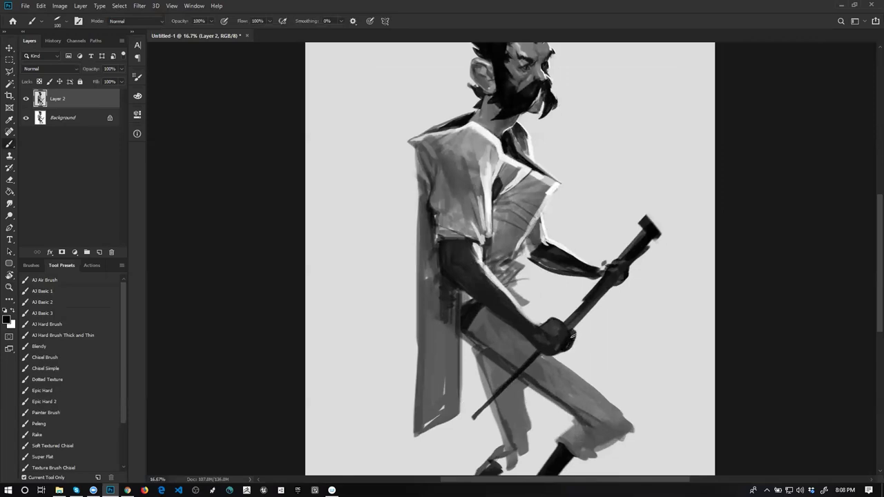
drag(616, 258, 609, 264)
- Flip the canvas horizontally and darken the underside of the far forearm in black
key(z)
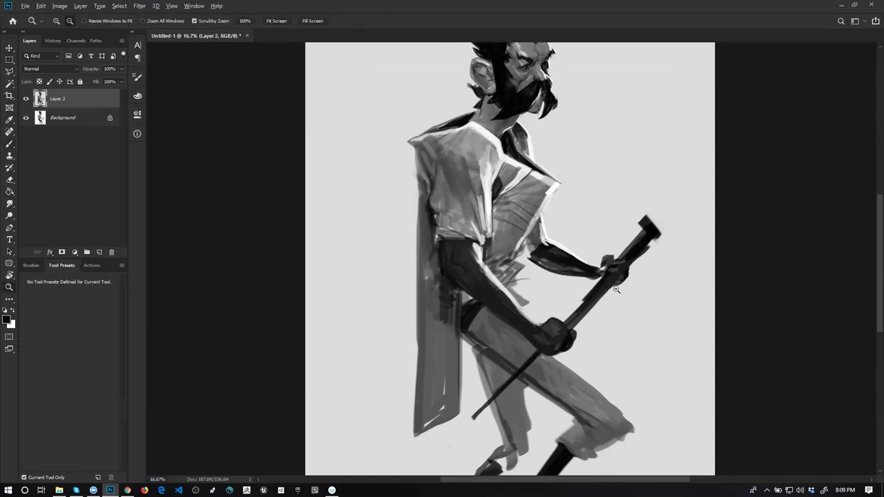
alt+click(615, 293)
alt+click(616, 294)
key(ctrl+shift+f)
key(b)
click(550, 282)
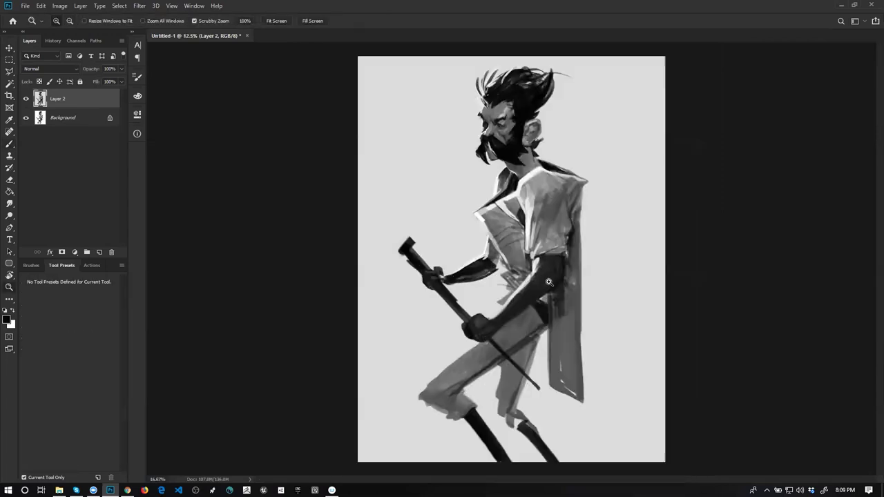
click(551, 281)
drag(418, 285, 484, 272)
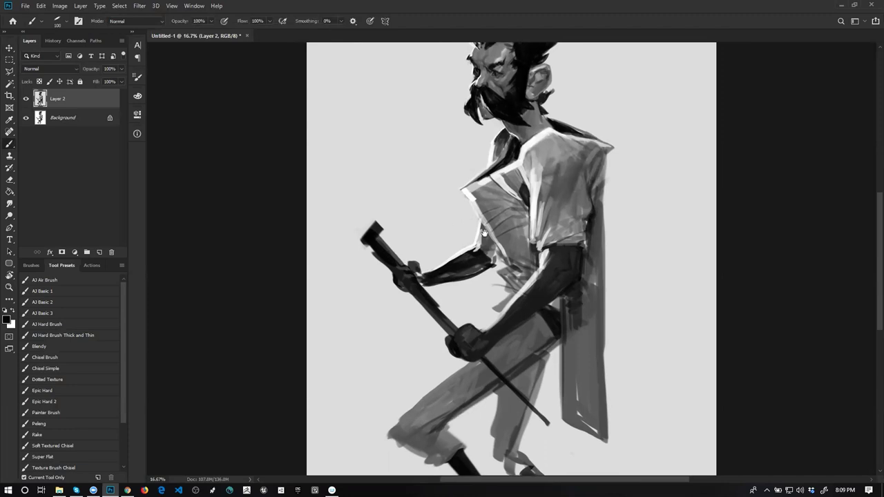
- Smooth the shirt front's folds with a sampled light grey at brush size 250 and darken its lower edge in black
scroll(453, 319, down, 3)
key(bracketright)
key(bracketright)
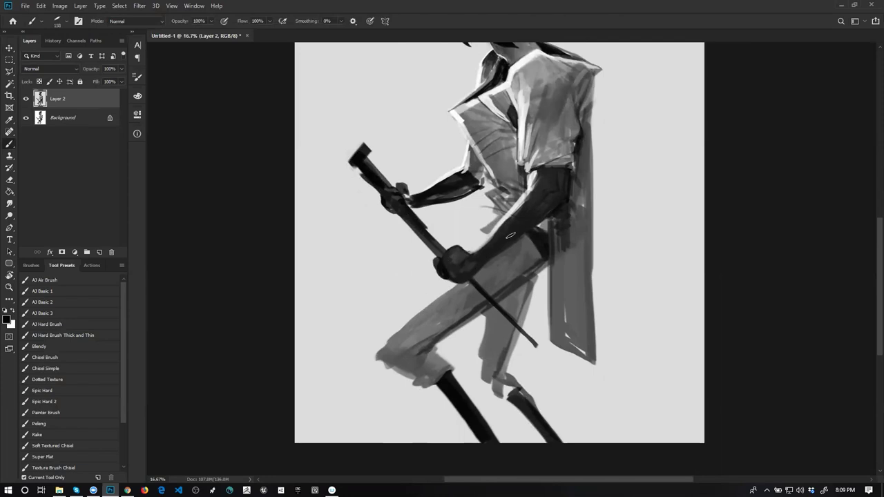
alt+click(452, 254)
key(bracketright)
key(bracketright)
key(bracketright)
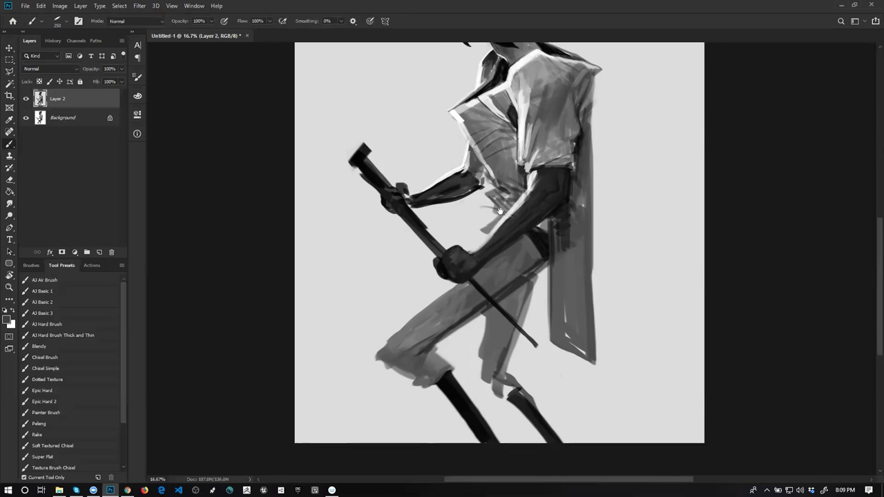
drag(495, 133, 504, 175)
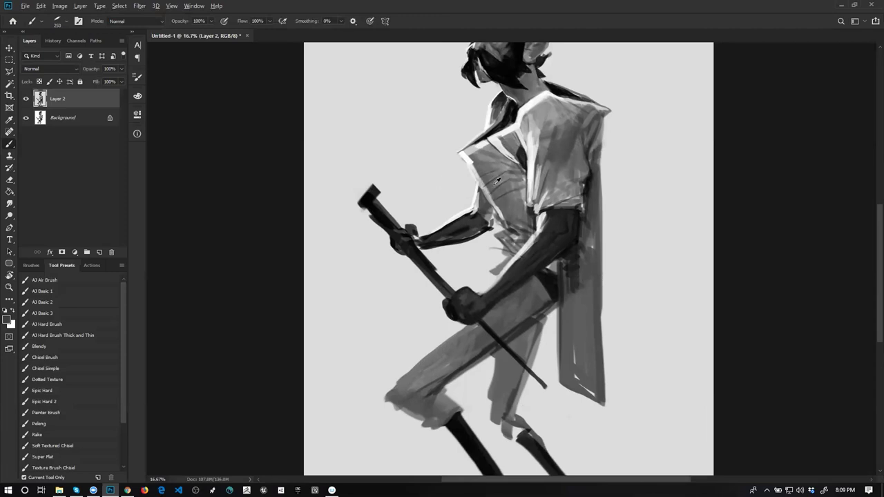
alt+click(472, 172)
mouse_move(472, 167)
mouse_down()
mouse_move(494, 200)
mouse_move(475, 159)
mouse_move(515, 225)
mouse_up()
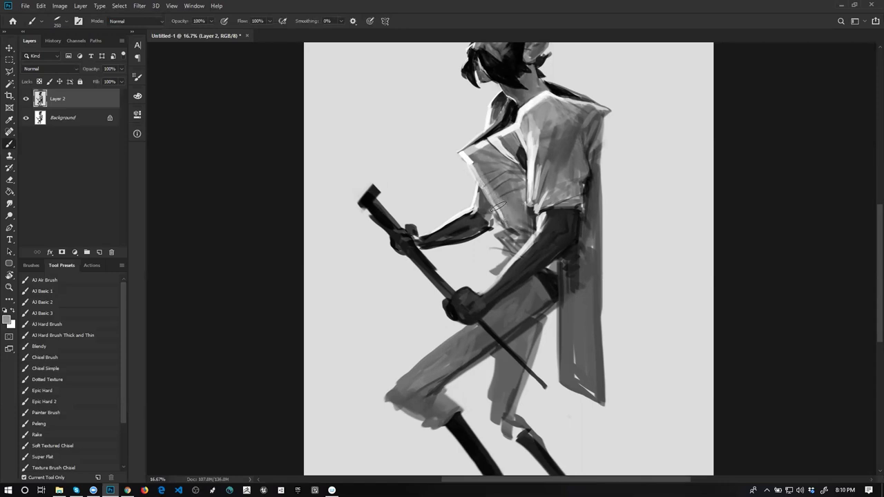
key(d)
drag(514, 233, 529, 231)
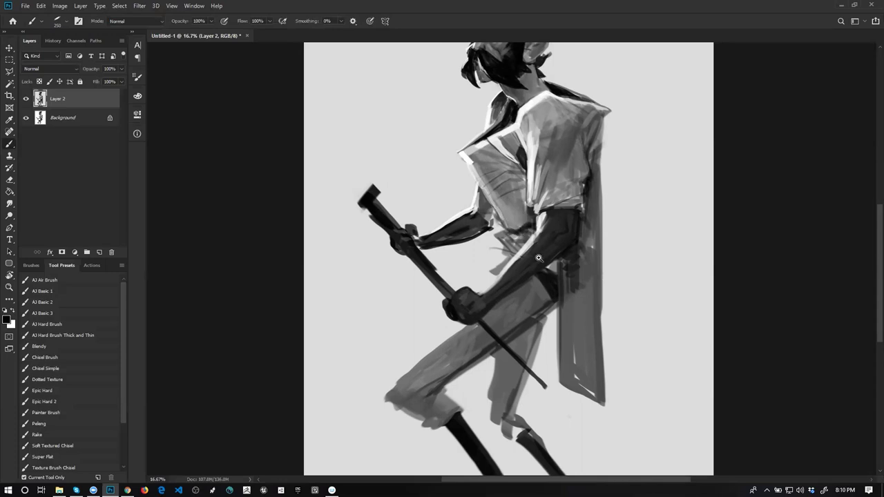
- Mirror the canvas horizontally and check the whole figure at a reduced size
key(z)
alt+click(540, 264)
alt+click(539, 264)
alt+click(540, 265)
key(ctrl+shift+h)
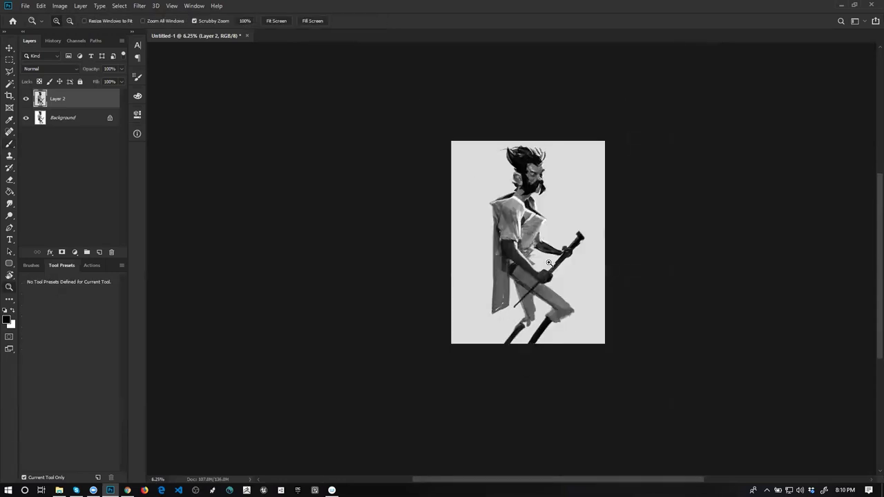
click(547, 265)
click(485, 276)
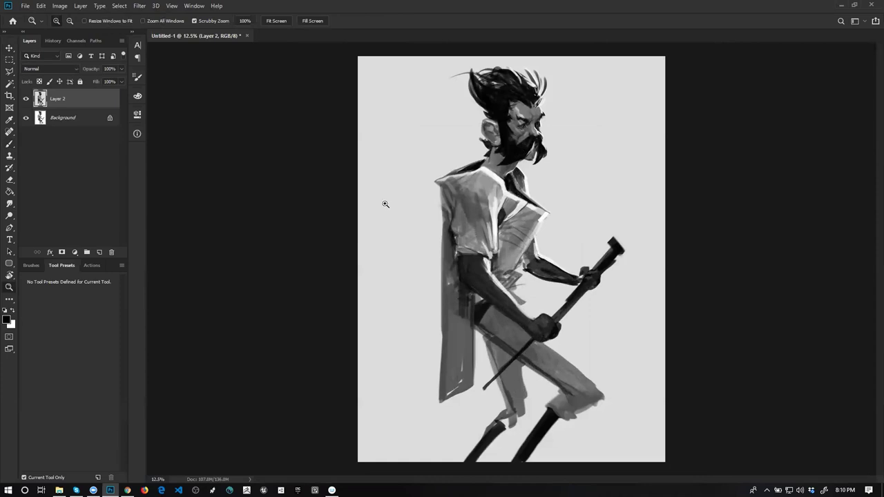
- Reduce the brush to size 70 and paint black shadow strokes down the cape below the rear shoulder
click(484, 185)
click(484, 186)
alt+click(444, 198)
alt+click(434, 214)
alt+click(433, 214)
alt+click(433, 215)
key(b)
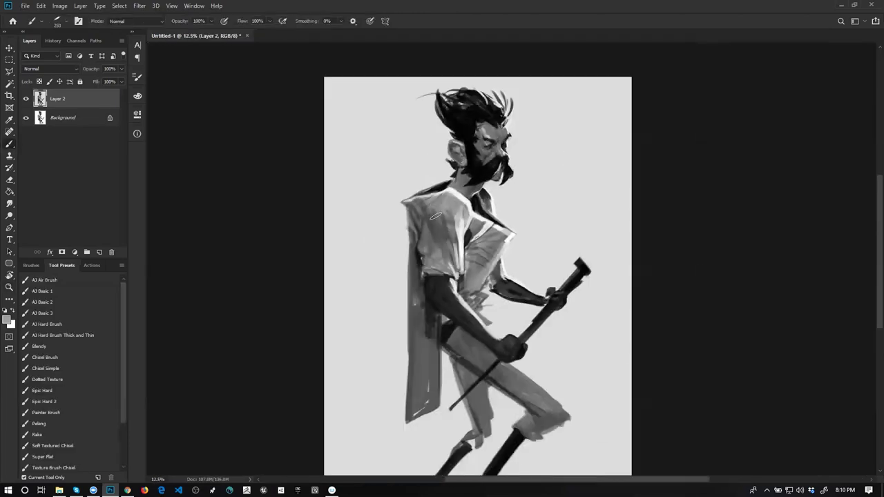
key(z)
click(432, 215)
key(b)
key(bracketleft)
key(bracketleft)
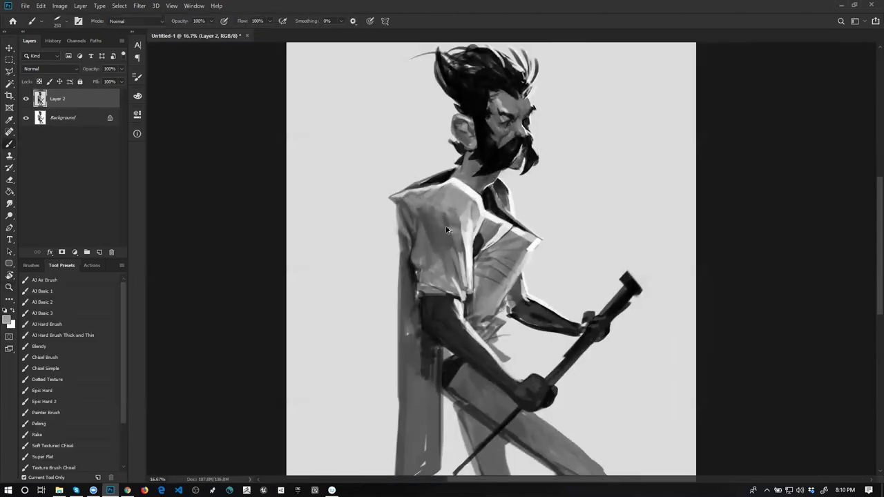
alt+click(405, 201)
key(d)
key(bracketleft)
key(bracketleft)
key(bracketleft)
key(bracketleft)
key(bracketleft)
key(bracketleft)
mouse_move(403, 233)
mouse_down()
mouse_move(411, 276)
mouse_move(407, 259)
mouse_up()
mouse_move(399, 214)
mouse_down()
mouse_move(401, 283)
mouse_move(400, 242)
mouse_up()
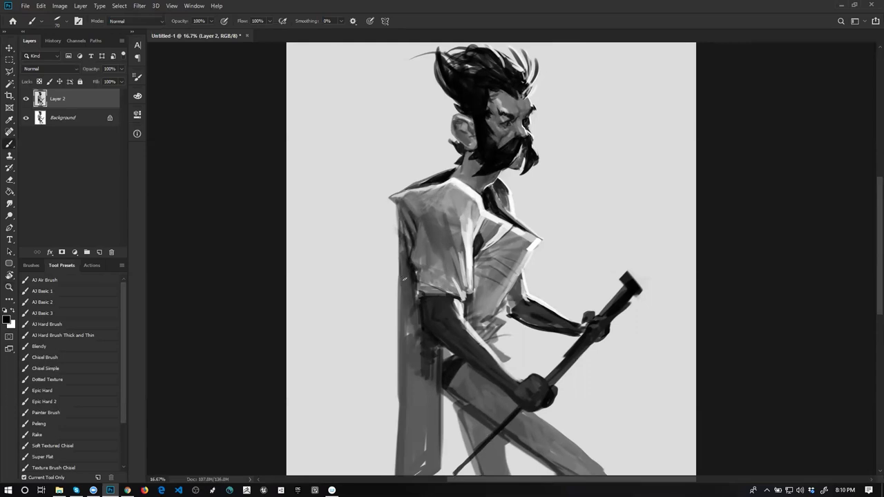
- Review the whole figure at thumbnail size and flip the canvas horizontally
key(z)
alt+click(415, 270)
alt+click(417, 270)
alt+click(424, 269)
drag(465, 247, 487, 161)
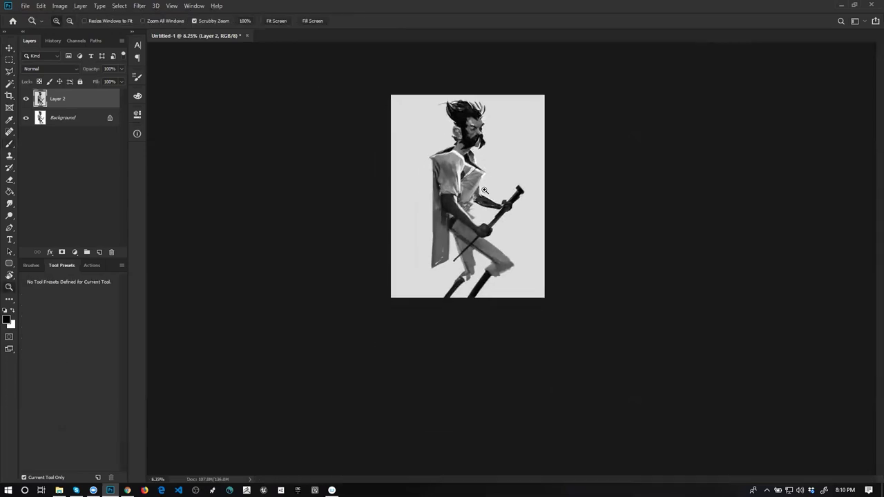
click(481, 188)
key(ctrl+shift+h)
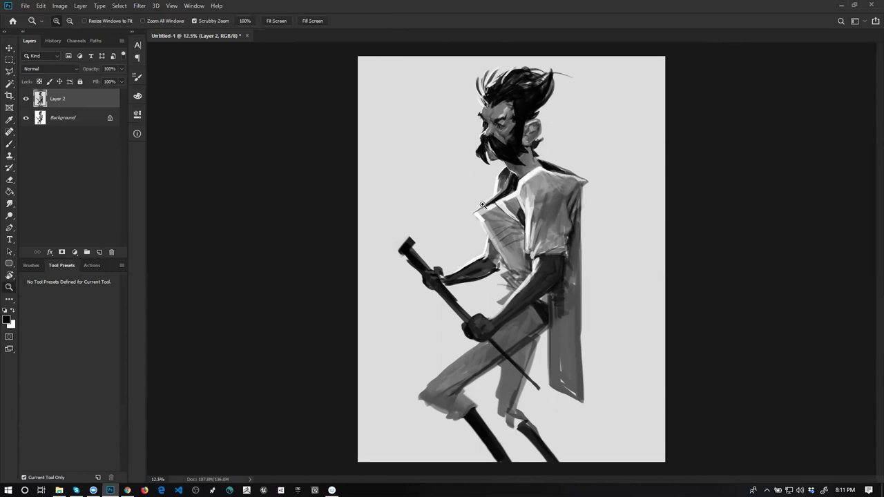
- Paint black shadows into the cloth folds at the waist, adjusting the brush size to suit
click(511, 246)
key(b)
key(bracketright)
key(bracketright)
key(bracketright)
key(bracketright)
key(bracketright)
key(bracketright)
key(bracketright)
key(bracketright)
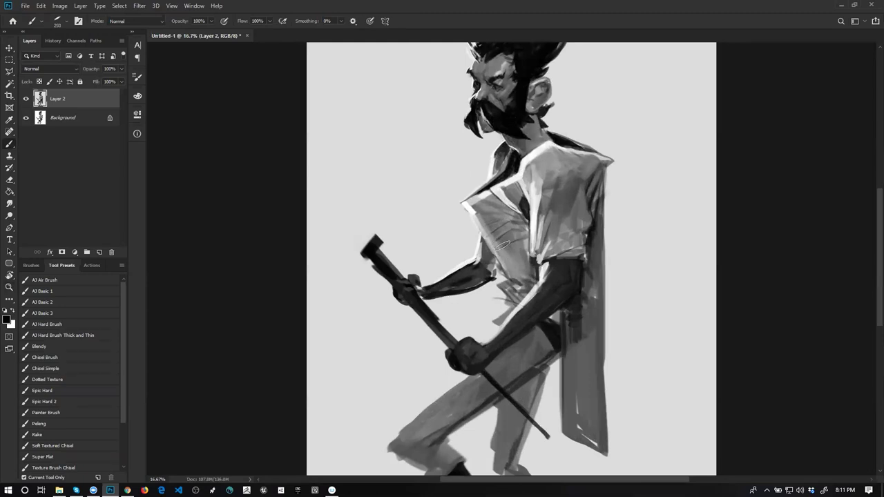
key(bracketleft)
key(bracketleft)
key(bracketleft)
key(bracketleft)
key(bracketleft)
mouse_move(511, 280)
mouse_down()
mouse_move(500, 285)
mouse_move(510, 299)
mouse_move(521, 290)
mouse_up()
key(bracketleft)
key(bracketleft)
key(bracketleft)
- Flip the canvas back and darken the area beneath the collar and inside the shirt opening with black and sampled tones
key(ctrl+shift+h)
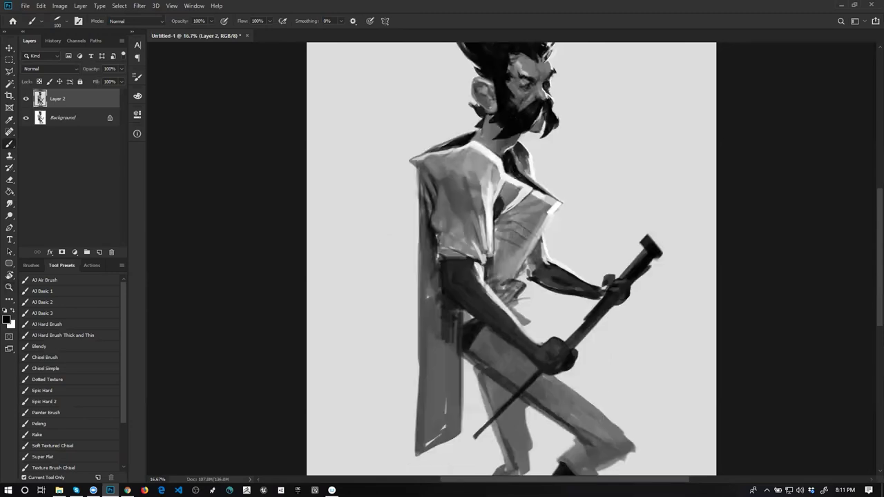
drag(493, 166, 493, 167)
key(z)
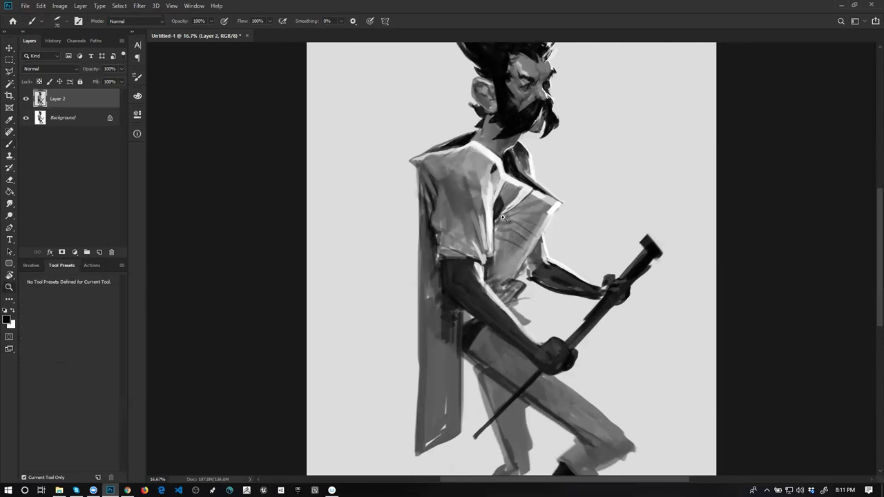
alt+click(486, 257)
click(502, 250)
click(502, 248)
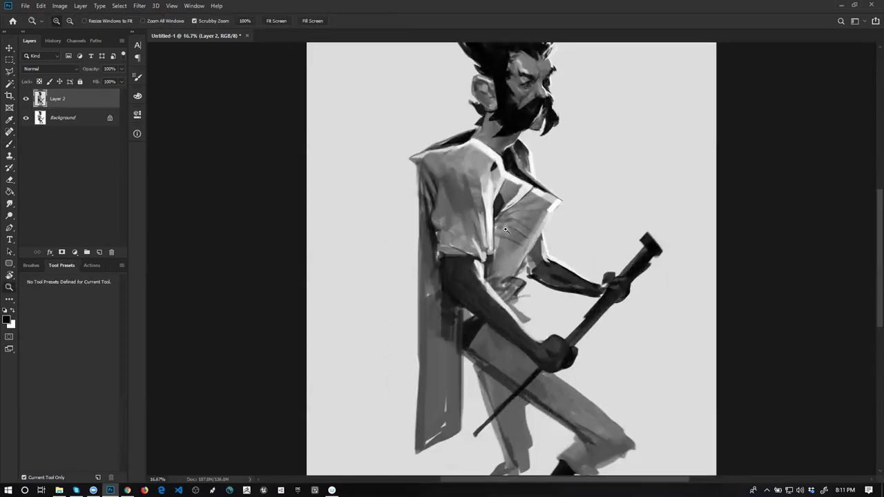
click(507, 221)
key(b)
alt+click(501, 179)
drag(500, 181, 501, 196)
alt+click(494, 198)
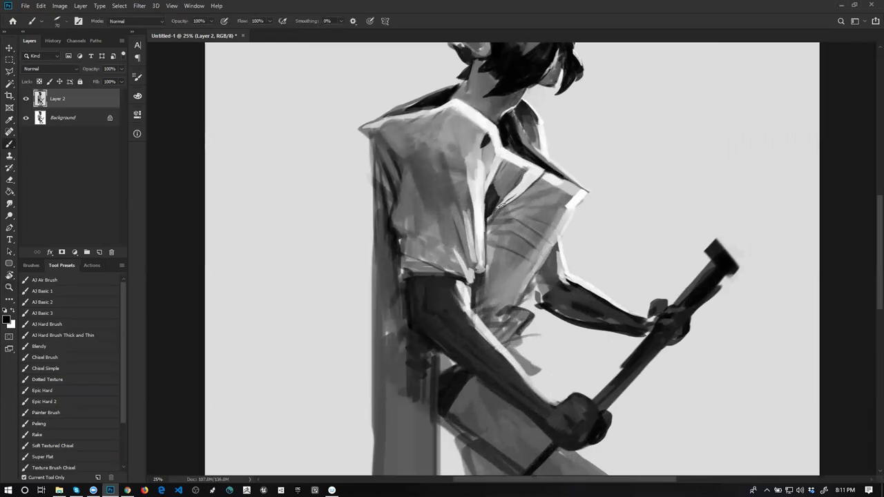
- Try a stroke across the front lapel, undo it, and retouch the back collar's edge with sampled tones
drag(543, 174, 519, 193)
key(ctrl+z)
alt+click(536, 175)
alt+click(377, 118)
alt+click(379, 120)
drag(362, 128, 457, 87)
alt+click(439, 95)
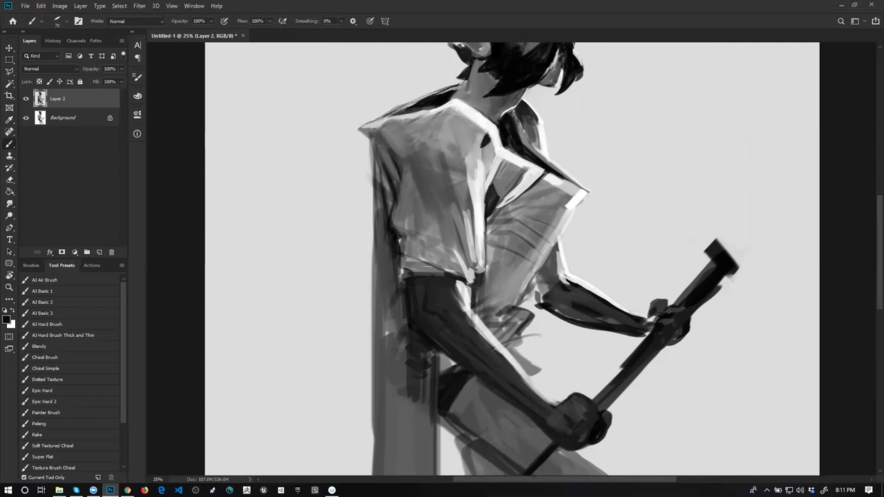
- Retouch the rear shoulder's top edge with a sampled light grey and review the whole figure
alt+click(427, 93)
drag(394, 109, 461, 86)
key(z)
alt+click(521, 173)
alt+click(522, 173)
alt+click(522, 174)
alt+click(522, 173)
click(512, 214)
click(513, 215)
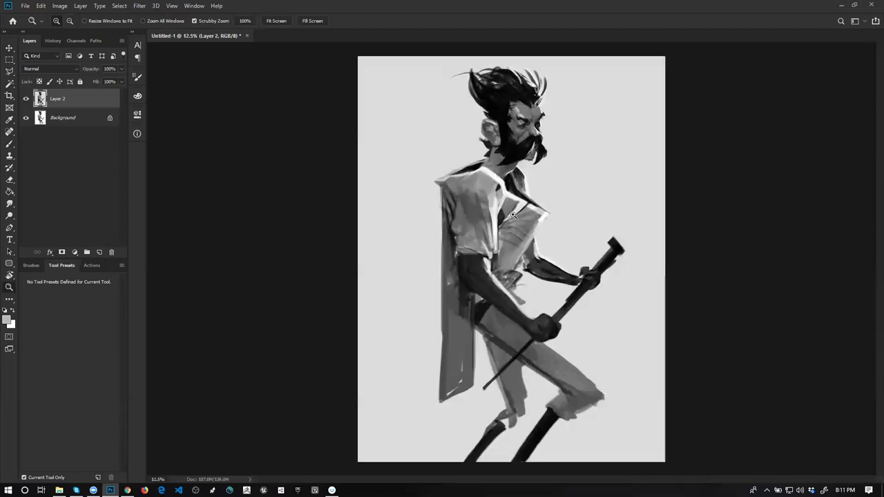
click(511, 180)
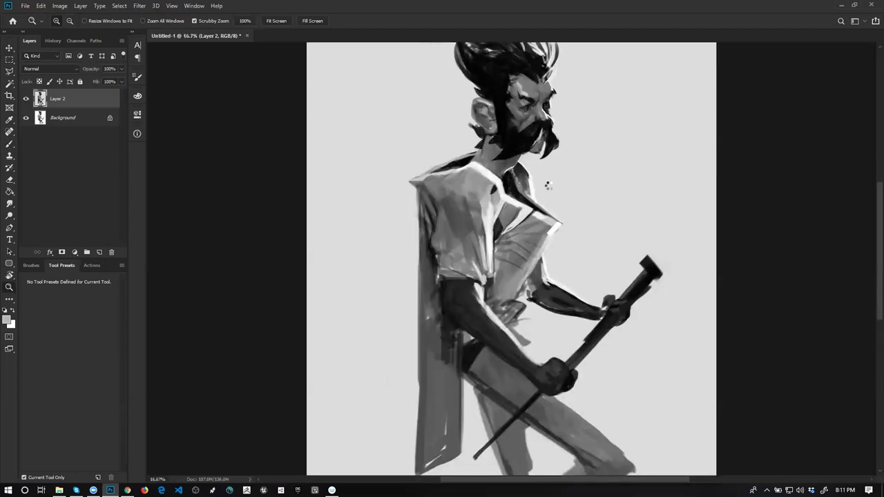
- Flip the canvas, touch up the far side of the collar with sampled tones, and flip the canvas back
key(h)
key(b)
alt+click(532, 176)
mouse_move(511, 173)
mouse_down()
mouse_move(501, 192)
mouse_move(510, 176)
mouse_move(503, 168)
mouse_up()
alt+click(512, 181)
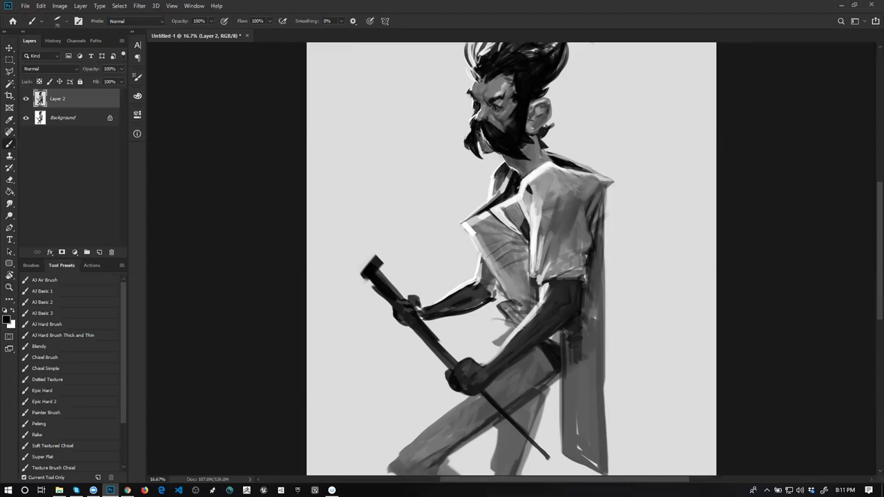
key(ctrl+f)
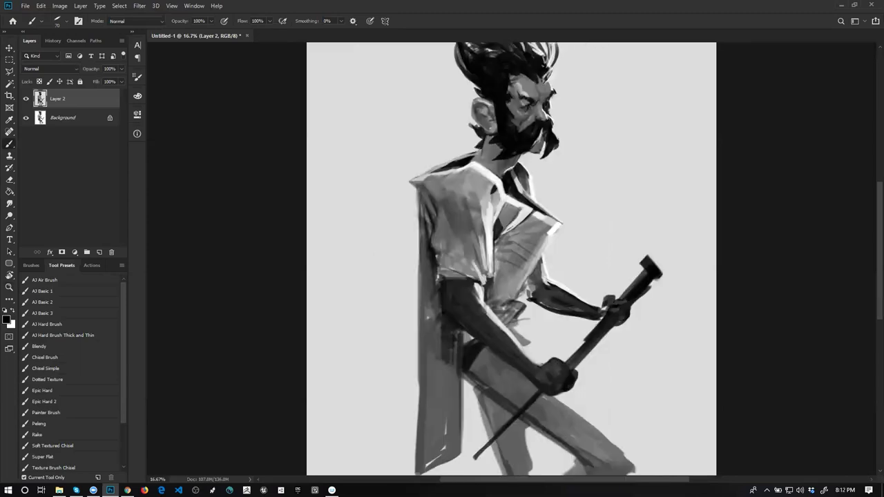
- Shade the neck and touch up the front lapel with a larger brush, flipping the canvas to check
key(bracketright)
key(bracketright)
key(bracketright)
key(bracketright)
key(bracketright)
drag(493, 137, 492, 170)
key(x)
mouse_move(519, 214)
mouse_down()
mouse_move(511, 226)
mouse_move(520, 224)
mouse_up()
key(ctrl+shift+h)
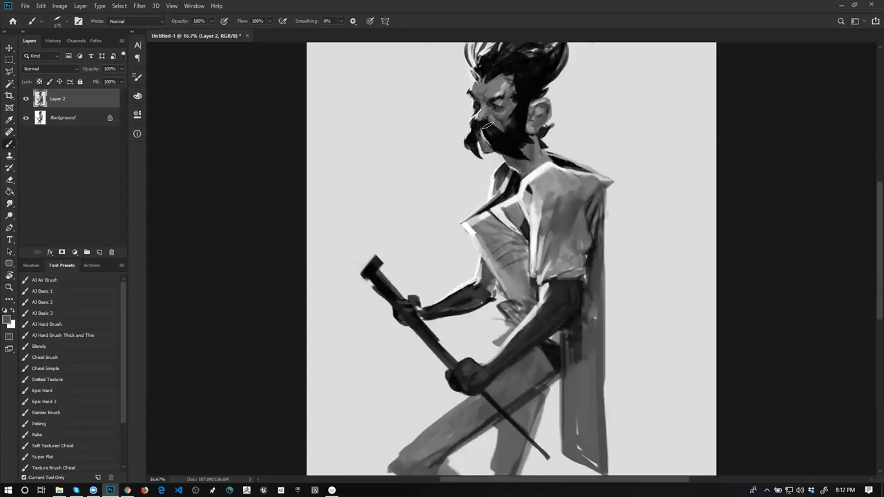
- Paint thin white strands over the forehead hairline with a small brush, undoing stray strokes, and flip the canvas
key(bracketleft)
key(bracketleft)
key(bracketleft)
key(bracketleft)
key(bracketleft)
key(bracketleft)
key(bracketleft)
key(bracketleft)
drag(482, 73, 475, 120)
key(d)
key(x)
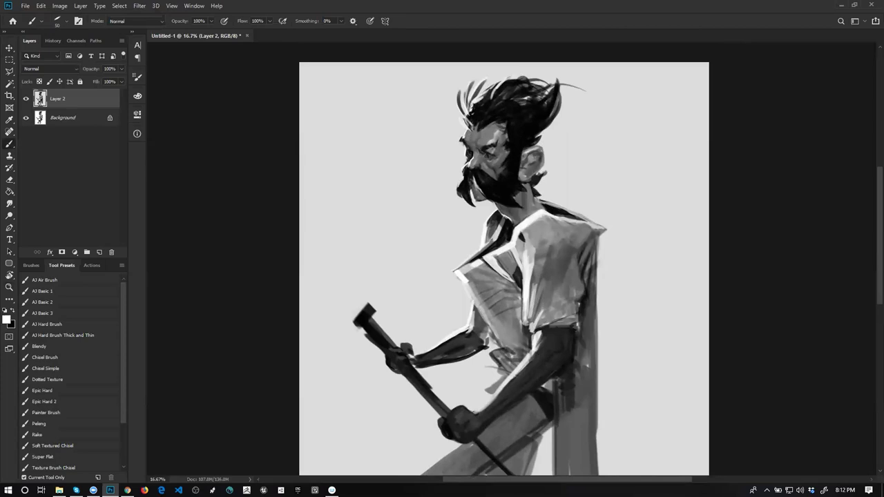
drag(477, 117, 478, 126)
key(ctrl+z)
mouse_move(477, 129)
mouse_down()
mouse_move(489, 108)
mouse_move(488, 120)
mouse_move(486, 107)
mouse_up()
key(ctrl+z)
key(ctrl+z)
key(ctrl+shift+h)
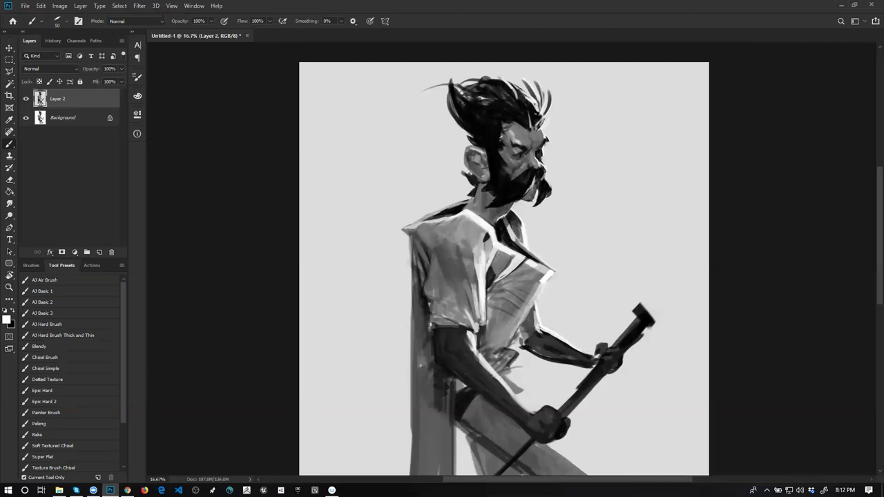
- Flip the canvas again and refine the front of the moustache with black
key(ctrl+space)
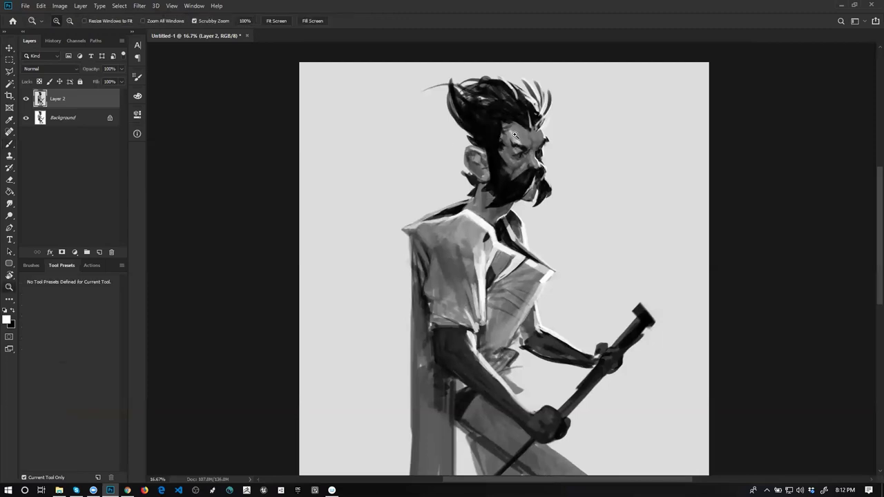
ctrl+click(514, 135)
alt+click(519, 122)
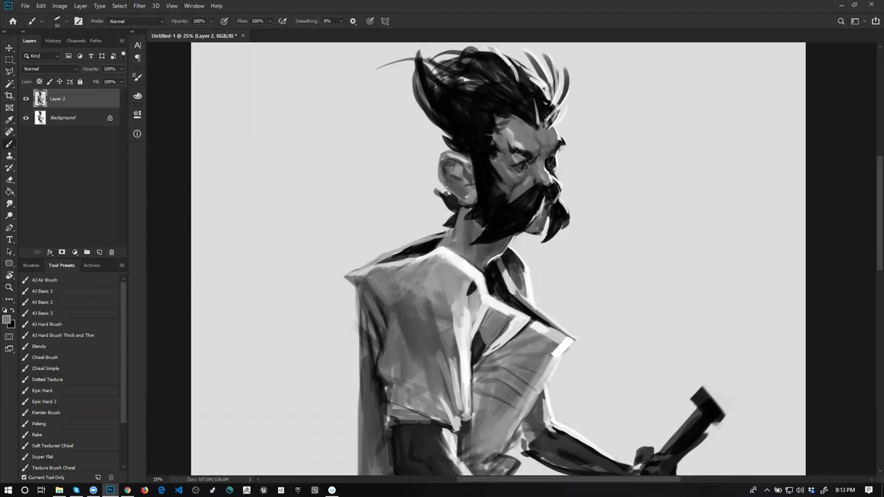
key(ctrl+shift+h)
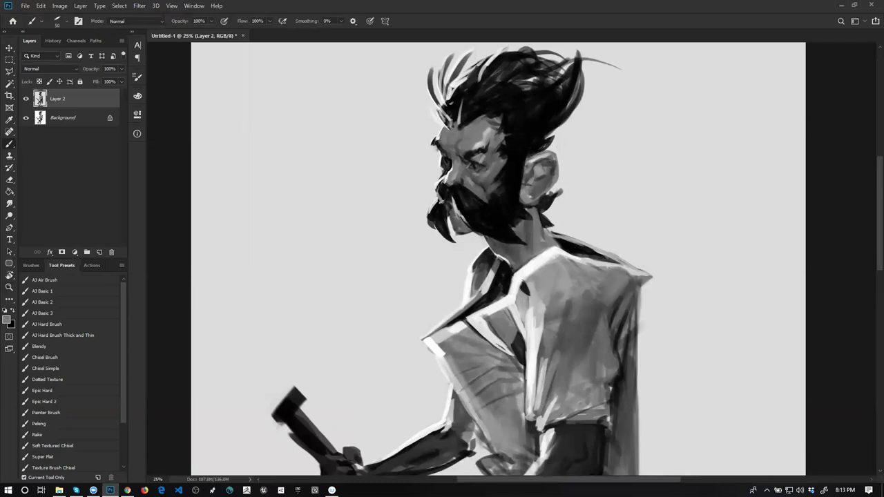
key(d)
drag(447, 196, 446, 234)
key(z)
alt+click(468, 244)
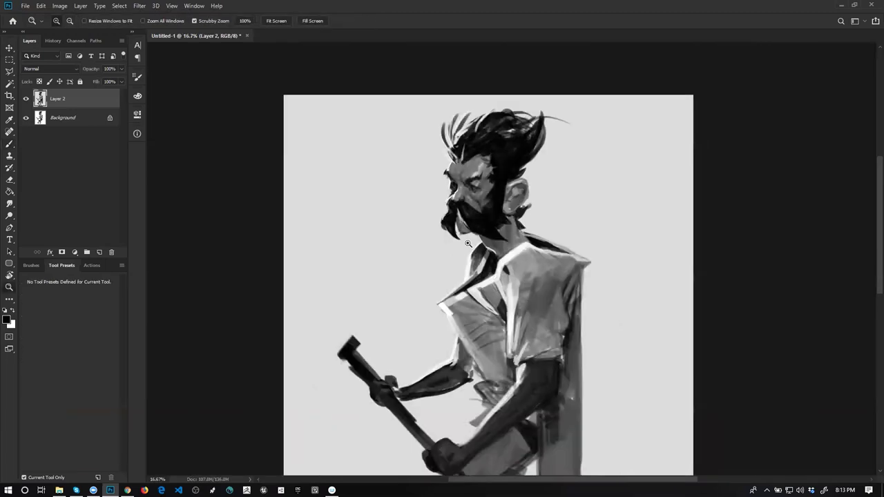
- Blend the area between cheek and moustache with a sampled grey, adjusting the brush size to suit
click(502, 200)
key(b)
alt+click(479, 196)
key(bracketright)
key(bracketright)
key(bracketright)
key(bracketright)
key(bracketright)
key(bracketright)
drag(476, 205, 485, 208)
key(bracketleft)
key(bracketleft)
key(bracketleft)
key(bracketleft)
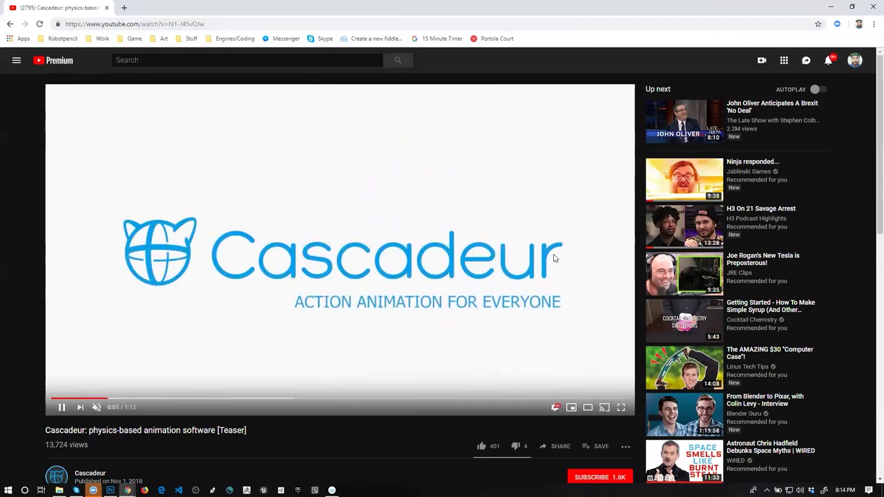
- Watch the Cascadeur teaser in theater mode, select its web address, and return to Photoshop
click(587, 407)
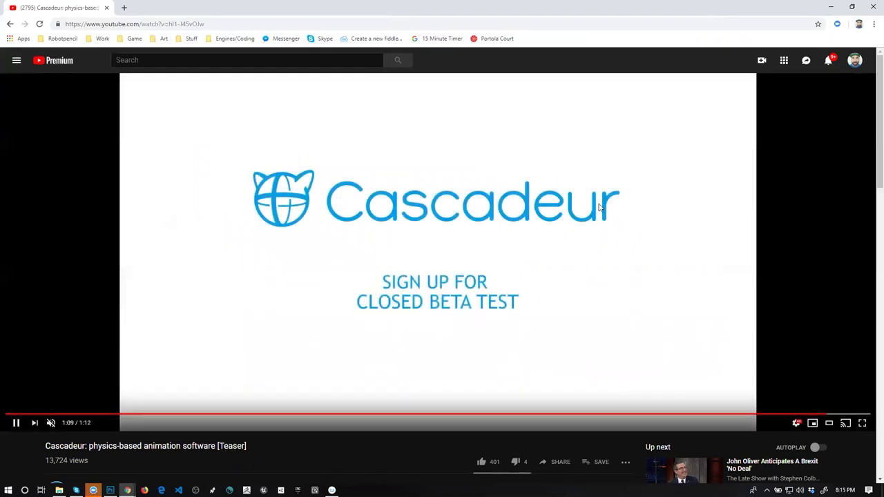
click(407, 74)
click(376, 23)
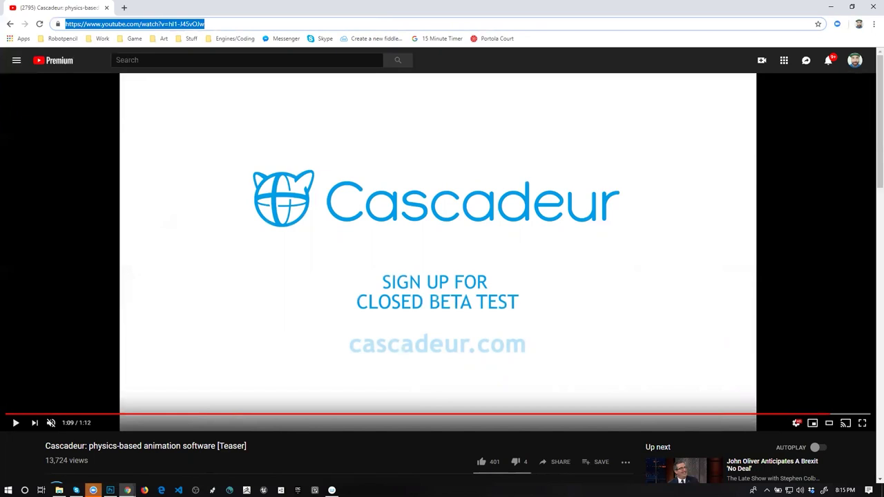
click(76, 490)
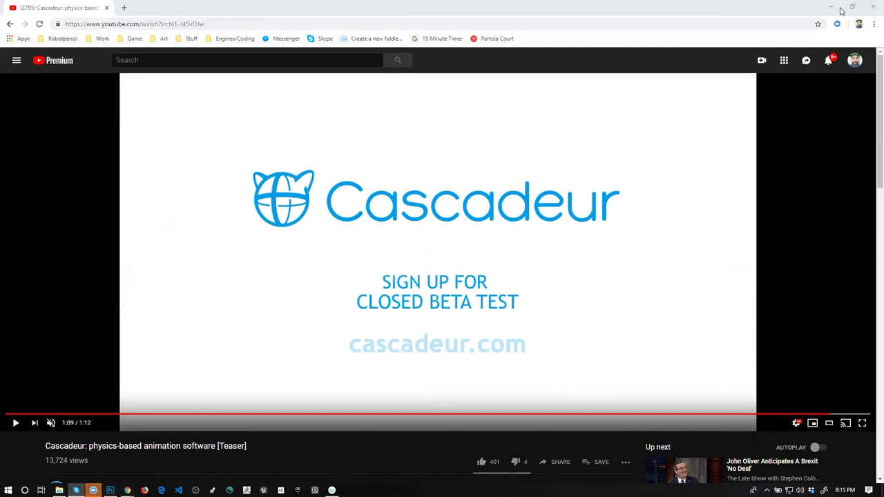
click(871, 7)
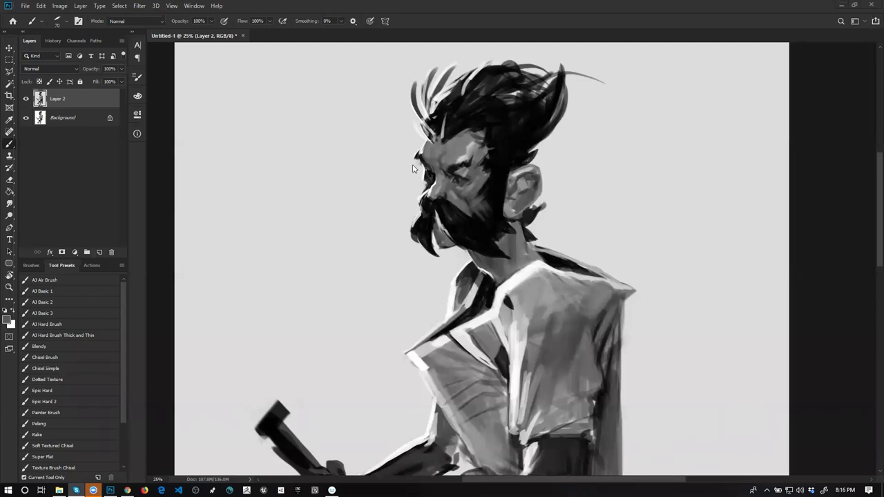
- Flip the canvas and darken the neck above the collar with a sampled black
key(z)
alt+click(480, 148)
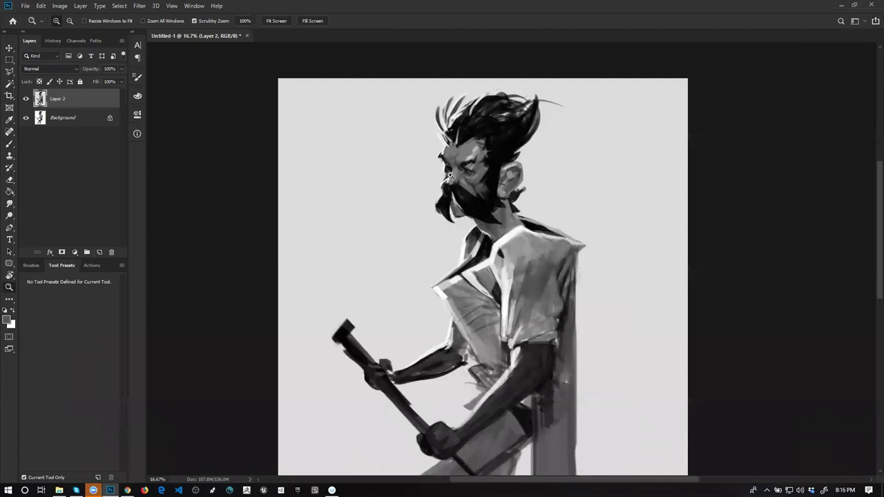
key(ctrl+shift+h)
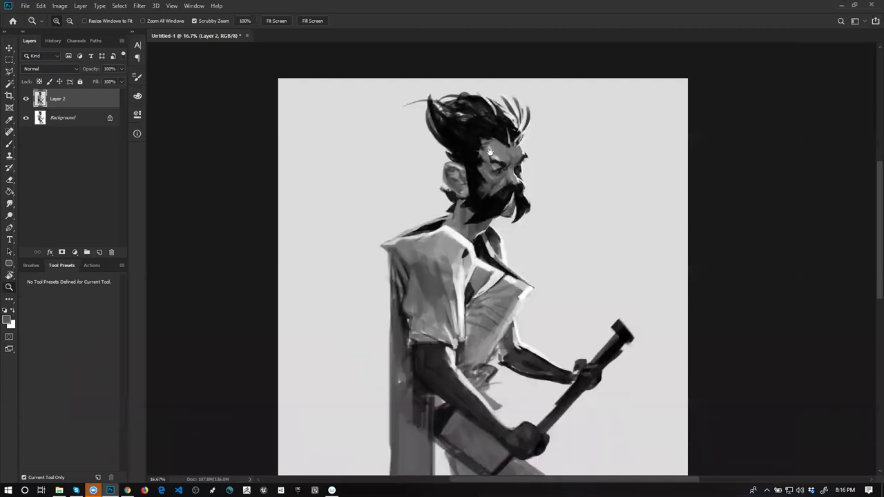
drag(446, 237, 441, 151)
key(b)
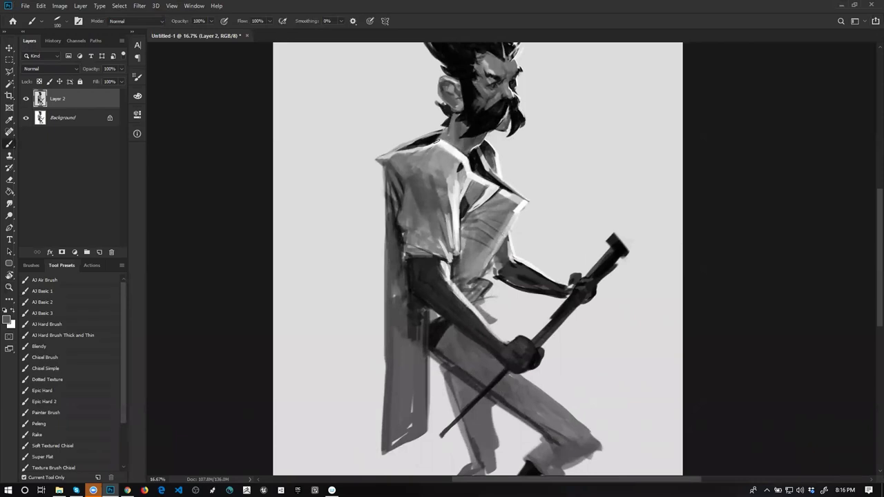
alt+click(438, 138)
drag(449, 125, 468, 159)
- Check the whole figure at reduced size and sharpen the near collar's upper edge with white
key(z)
alt+click(454, 226)
alt+click(455, 226)
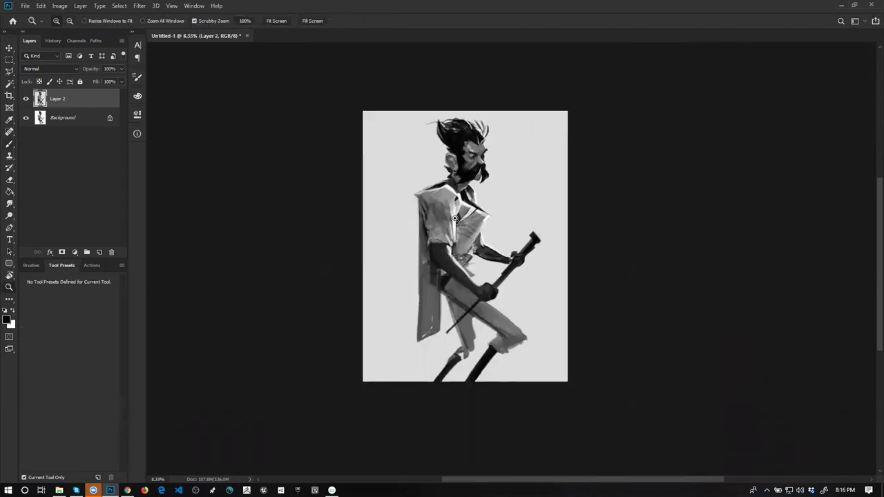
click(466, 192)
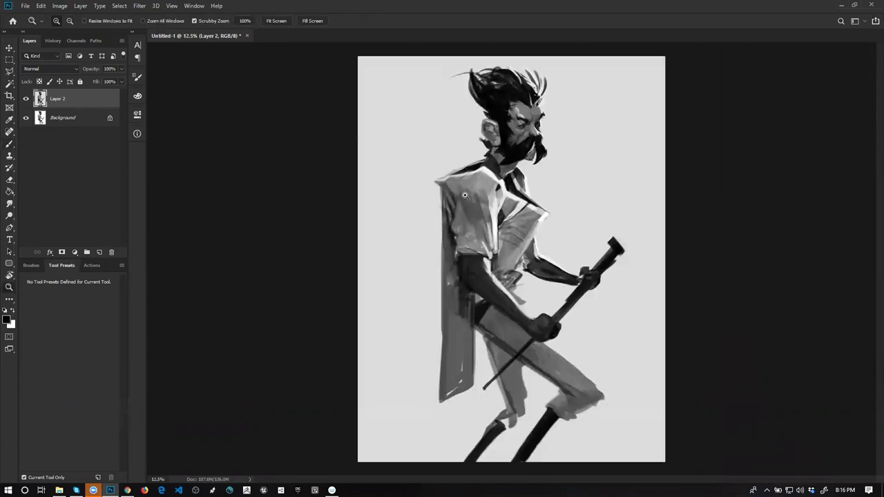
click(466, 195)
click(466, 195)
key(b)
key(x)
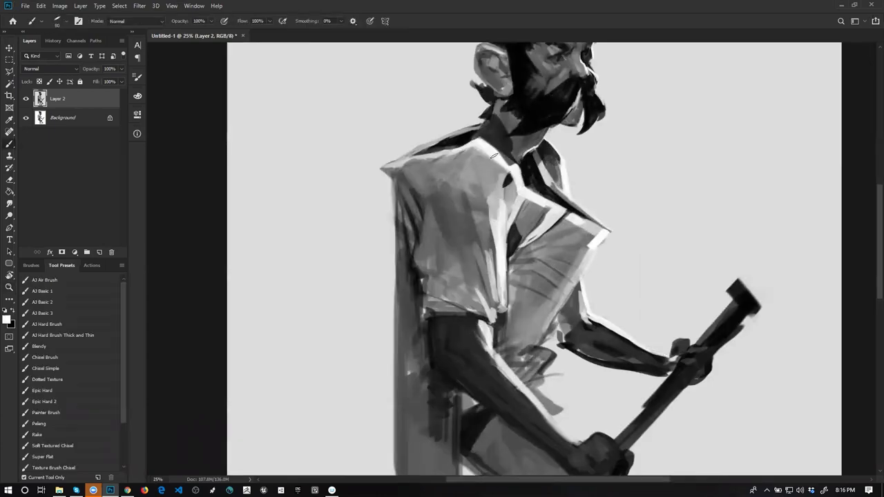
drag(493, 156, 515, 172)
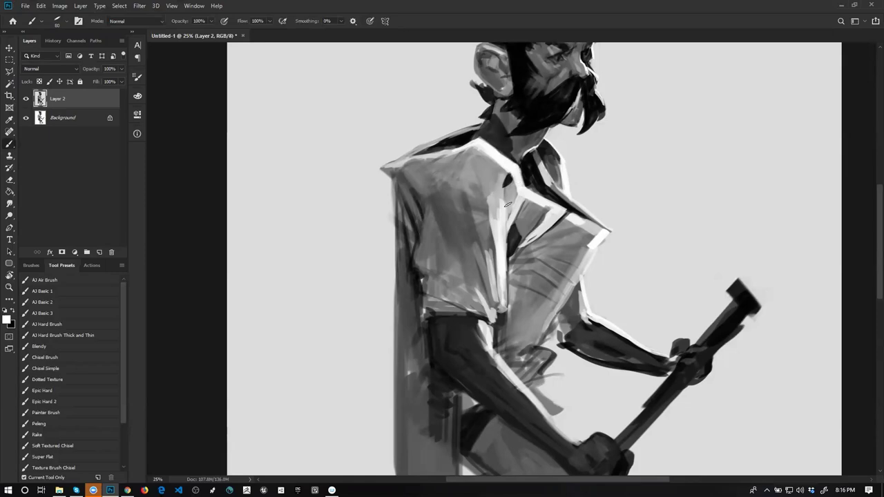
- Draw a thin white line down the neck to the collar with a smaller brush, replacing the first attempts
key(z)
alt+click(523, 183)
alt+click(522, 184)
click(522, 183)
key(b)
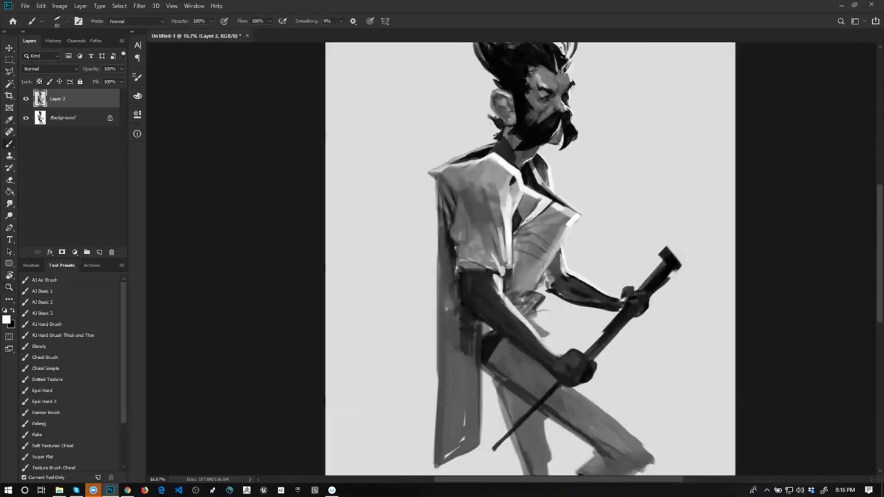
key(bracketleft)
key(bracketleft)
key(bracketleft)
drag(503, 138, 523, 171)
key(ctrl+z)
key(ctrl+z)
drag(504, 136, 515, 159)
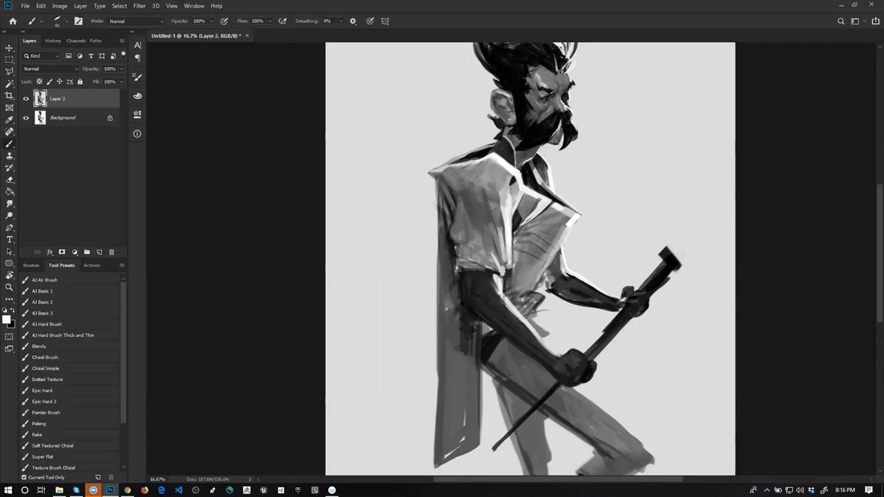
- Paint a dark diagonal fold under the shoulder's upper edge with a larger black brush, undoing the trial strokes
drag(486, 160, 449, 188)
key(ctrl+z)
key(bracketright)
key(bracketright)
key(bracketright)
key(x)
drag(447, 187, 481, 160)
key(ctrl+z)
key(bracketright)
drag(441, 193, 485, 160)
drag(442, 189, 476, 166)
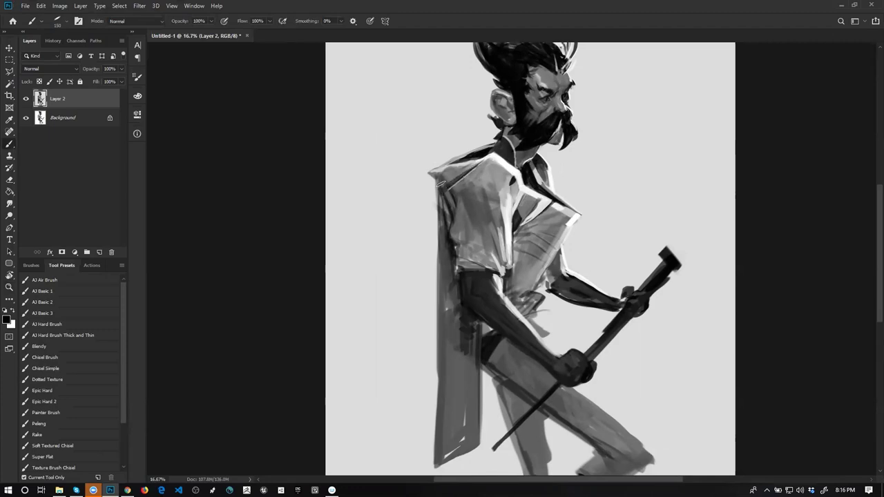
- Review the entire figure zoomed out and flip the canvas horizontally
alt+click(467, 213)
drag(498, 262, 489, 201)
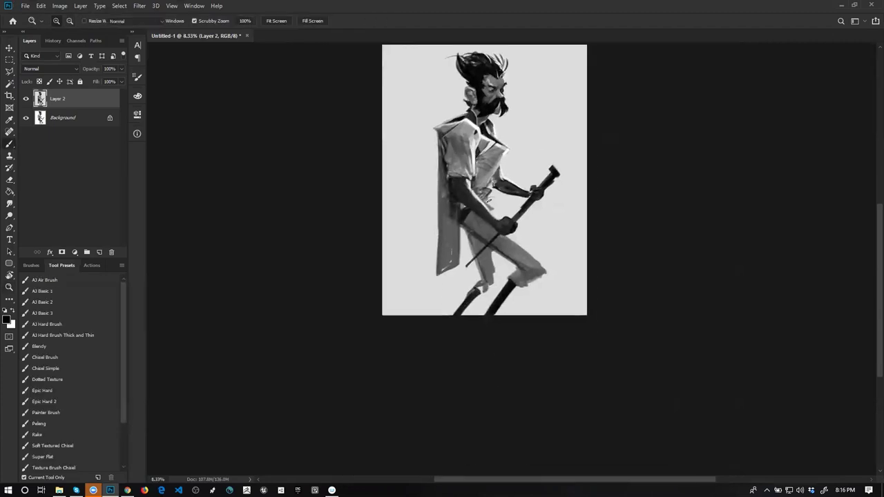
click(488, 201)
key(b)
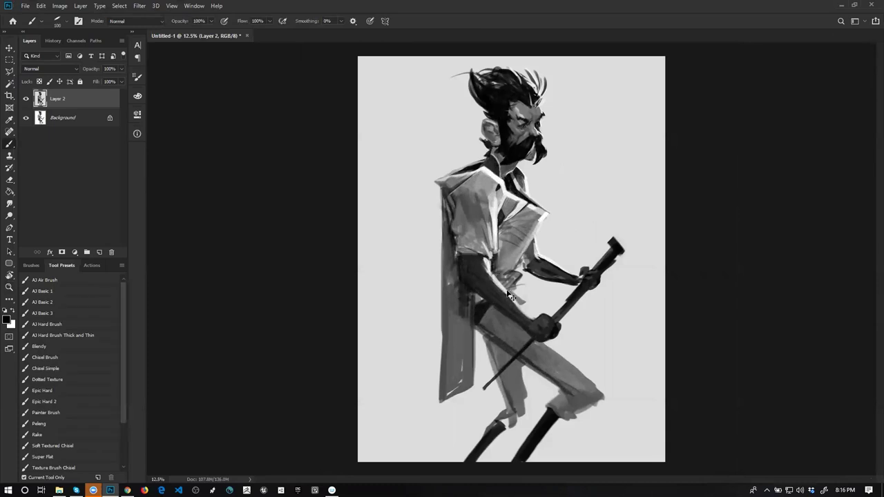
key(ctrl+shift+h)
- Repaint the shirt's lower front and the cloth tail at the waist with sampled greys, adjusting the brush size
alt+click(510, 252)
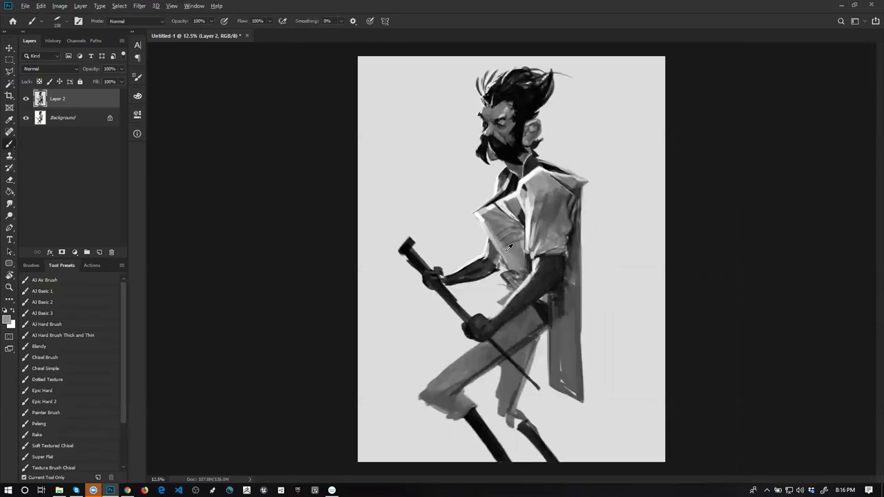
key(bracketright)
key(bracketright)
key(bracketright)
key(d)
key(bracketleft)
alt+click(505, 255)
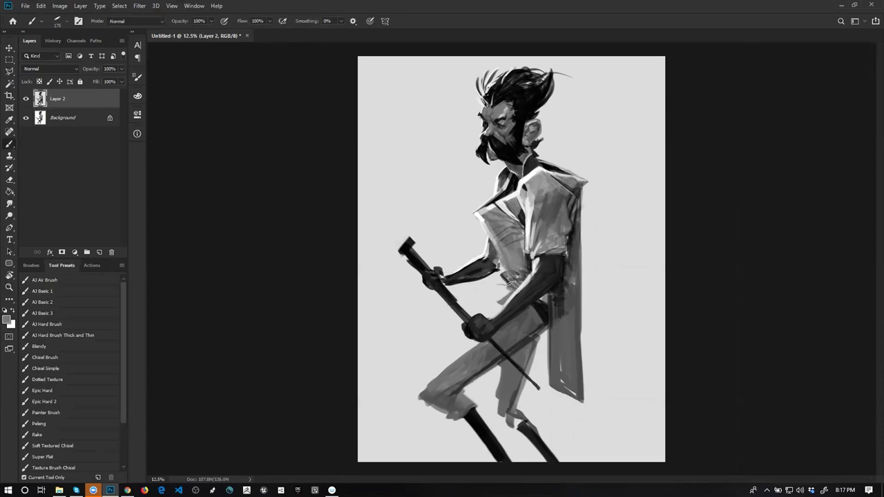
key(bracketleft)
mouse_move(505, 286)
mouse_down()
mouse_move(504, 302)
mouse_move(511, 291)
mouse_up()
alt+click(517, 296)
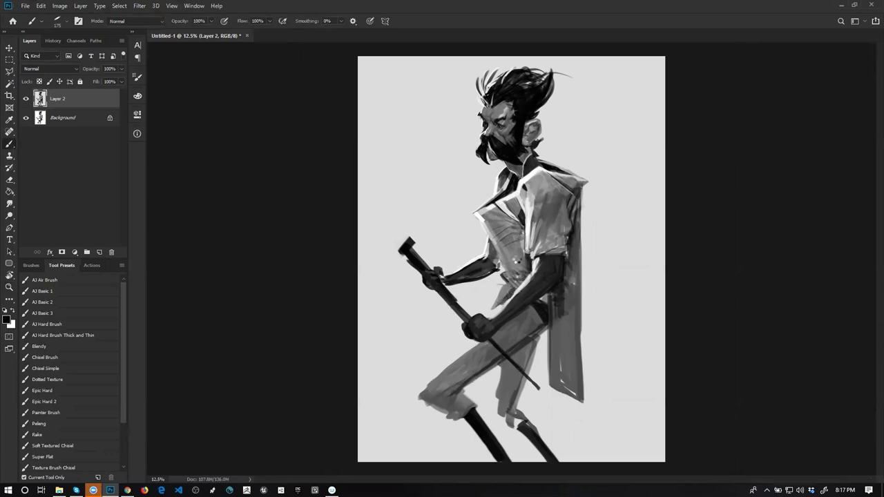
- Flip the canvas and paint a wide dark band across the bottom of the cape with a 200-size black brush
key(ctrl+shift+h)
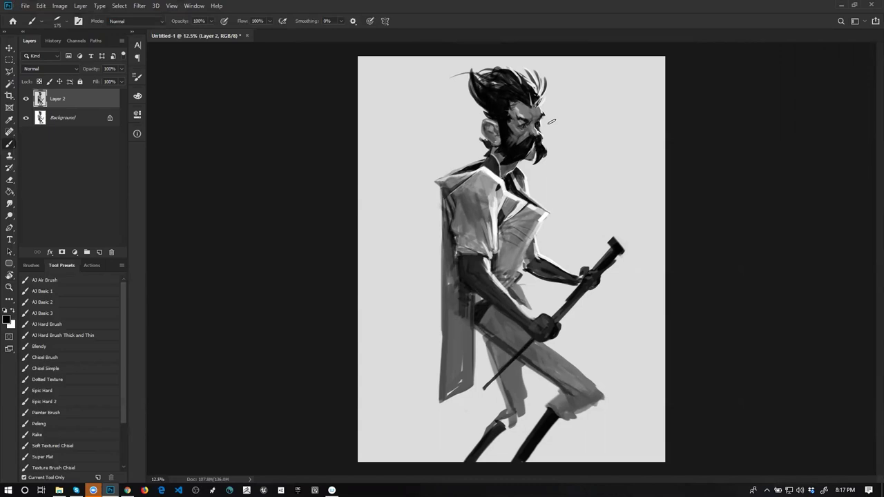
key(])
mouse_move(444, 380)
mouse_down()
mouse_move(443, 396)
mouse_move(442, 377)
mouse_move(470, 366)
mouse_move(467, 387)
mouse_move(445, 379)
mouse_move(450, 391)
mouse_move(467, 385)
mouse_move(441, 397)
mouse_move(477, 375)
mouse_up()
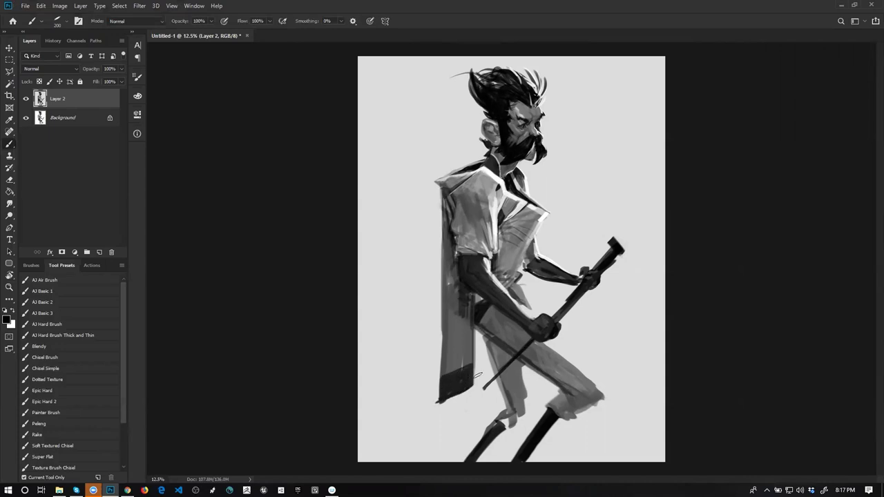
- Darken the cape's upper back edge and the shoulder fold with a smaller black brush
key(bracketleft)
key(bracketleft)
key(bracketleft)
drag(443, 205, 440, 246)
key(x)
key(d)
drag(456, 187, 470, 178)
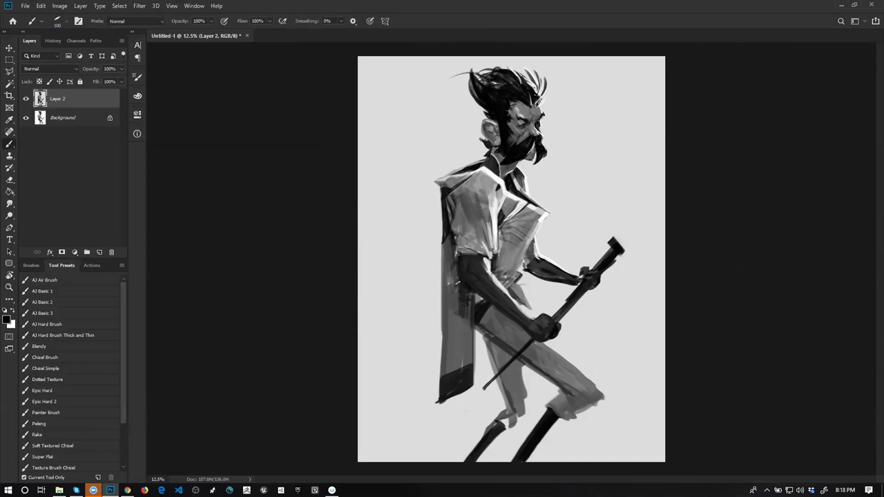
- Paint an angular black accent across the lower cape and a curved grey strand behind the ear, flipping the canvas between strokes
mouse_move(471, 301)
mouse_down()
mouse_move(435, 344)
mouse_move(473, 342)
mouse_up()
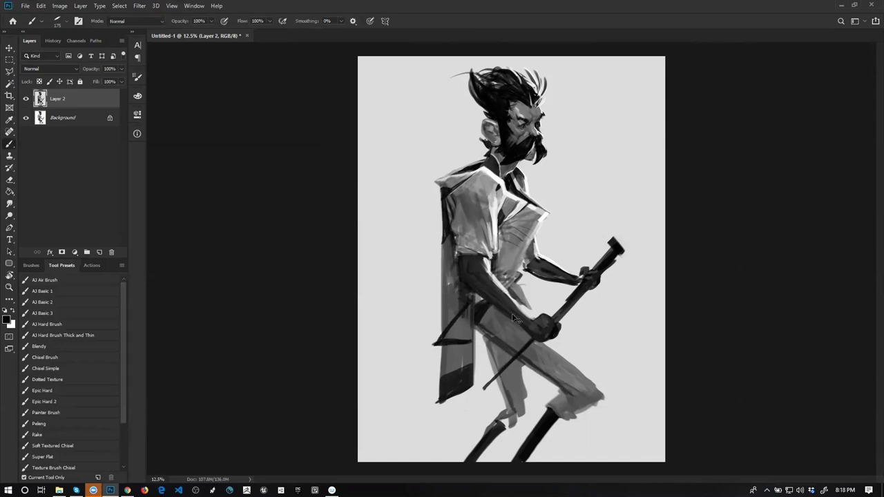
key(ctrl+shift+h)
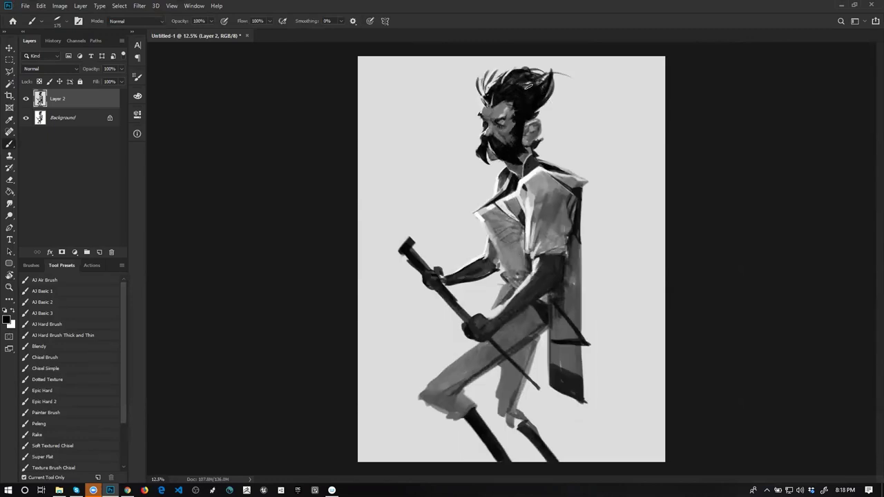
drag(537, 107, 566, 130)
key(ctrl+shift+h)
- Paint four curved grey spikes rising behind the back shoulder with a 125-size brush, plus a thin straight line extending up from the chest
key(bracketleft)
key(bracketleft)
drag(468, 169, 424, 121)
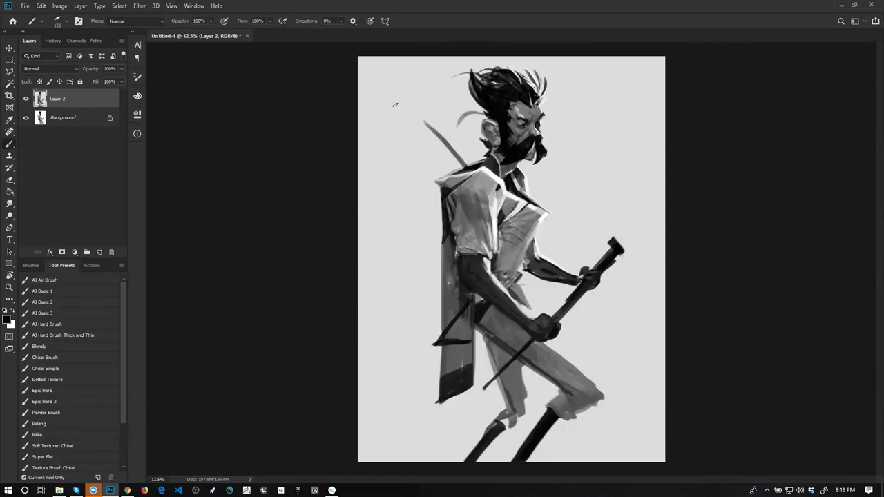
key(ctrl+z)
drag(466, 169, 441, 84)
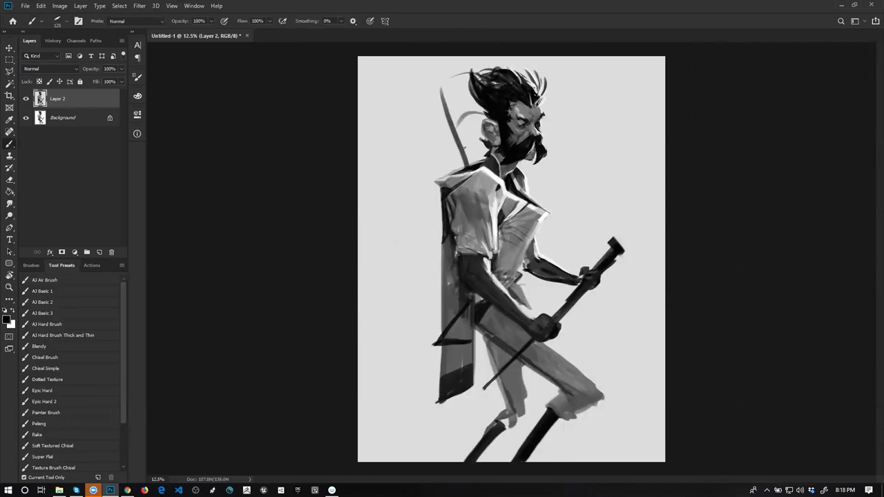
drag(462, 170, 423, 101)
drag(471, 167, 472, 89)
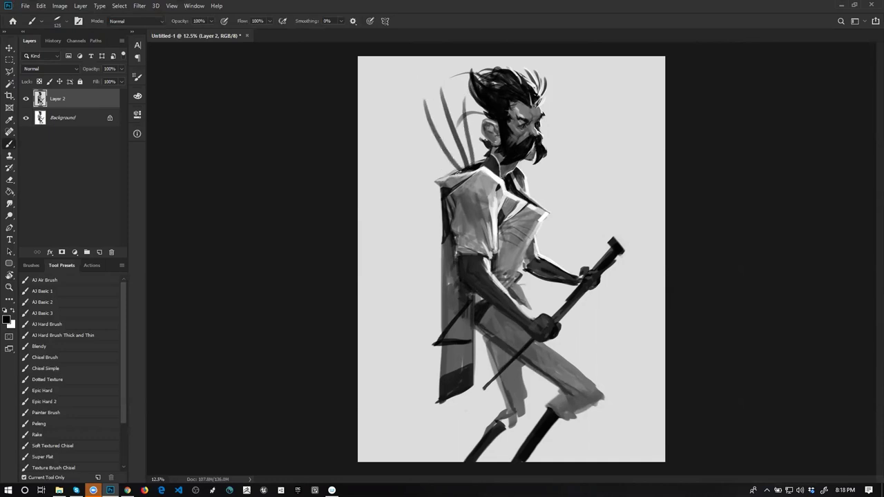
drag(461, 170, 416, 134)
drag(539, 205, 582, 157)
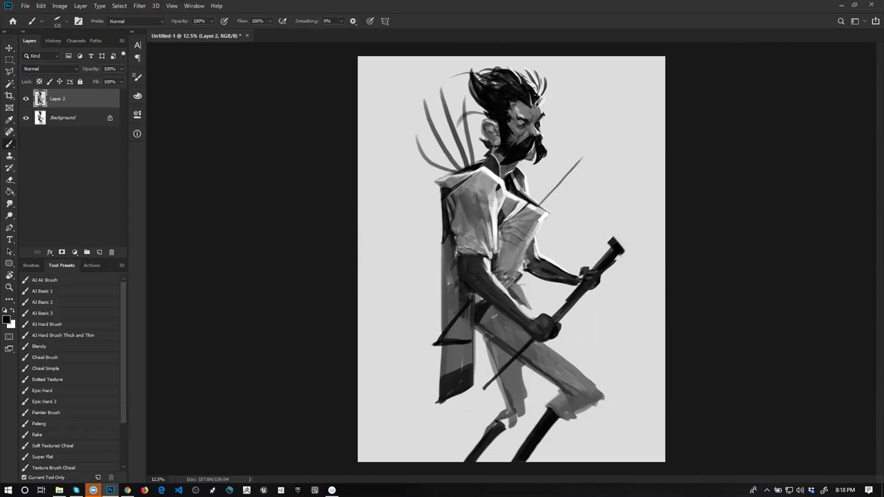
- Darken the area between the near upper arm and the cape with a resized dark brush, and flip the canvas
key(bracketright)
key(bracketright)
key(bracketright)
key(bracketright)
key(bracketright)
key(bracketright)
drag(458, 251, 460, 307)
key(bracketleft)
key(x)
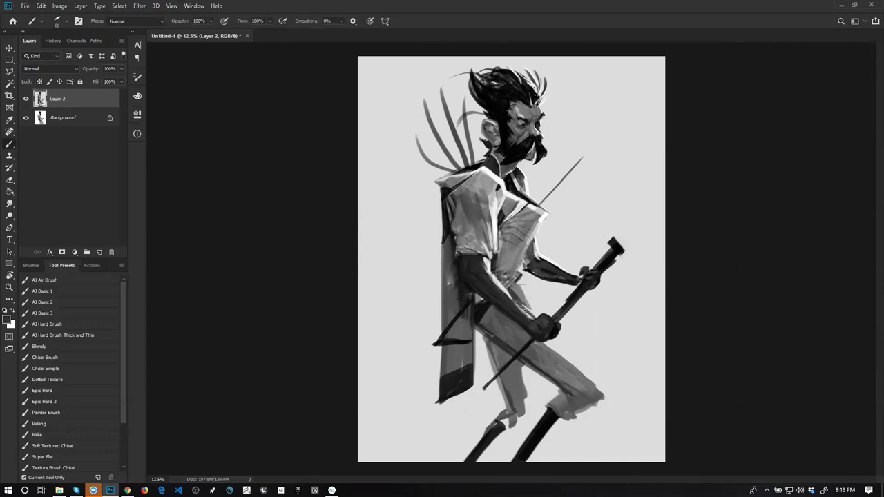
key(ctrl+shift+h)
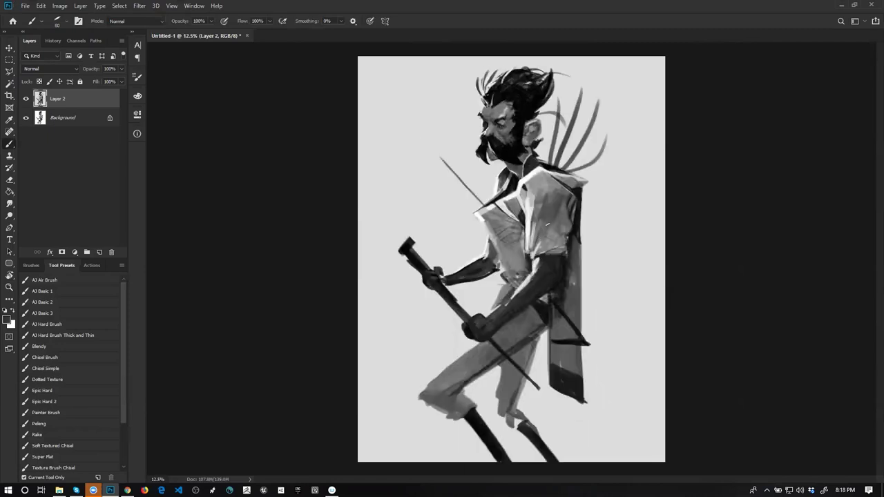
key(x)
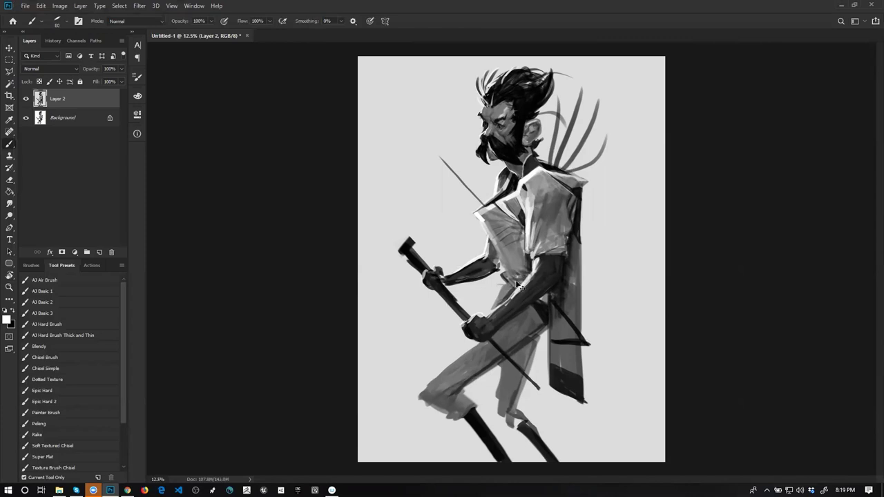
- Paint dark bands across the near forearm as a wrist wrap with a 125-size black brush
key(x)
key(bracketright)
key(bracketright)
mouse_move(492, 313)
mouse_down()
mouse_move(495, 322)
mouse_move(491, 314)
mouse_move(514, 308)
mouse_move(523, 286)
mouse_move(525, 305)
mouse_up()
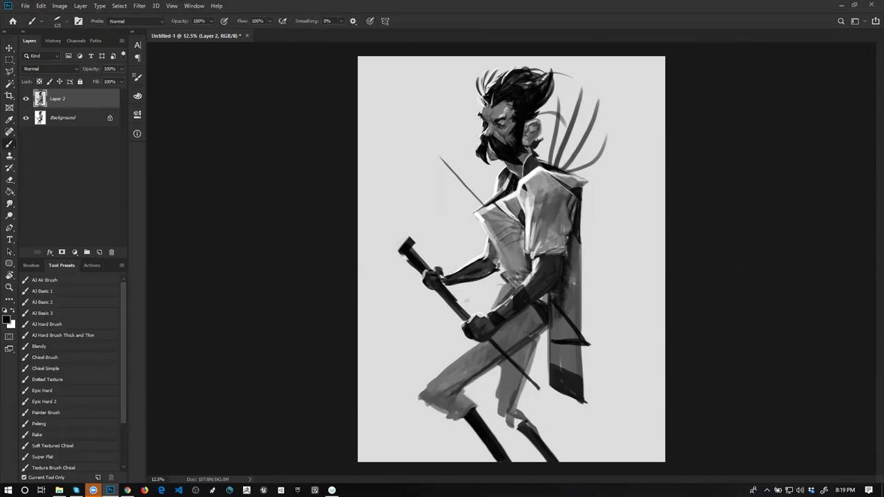
mouse_move(468, 267)
mouse_down()
mouse_move(479, 275)
mouse_move(464, 282)
mouse_move(472, 273)
mouse_up()
key(ctrl+z)
- Flip the canvas, rework the back shoulder's top fold with black and a sampled grey, and flip again to check the whole figure
key(ctrl+shift+h)
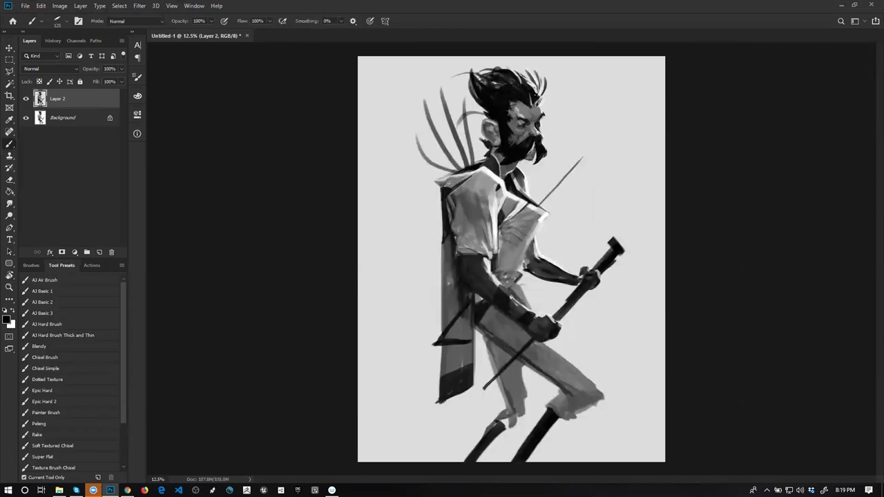
drag(443, 182, 472, 173)
alt+click(475, 180)
drag(464, 179, 451, 187)
key(z)
alt+click(471, 242)
alt+click(470, 252)
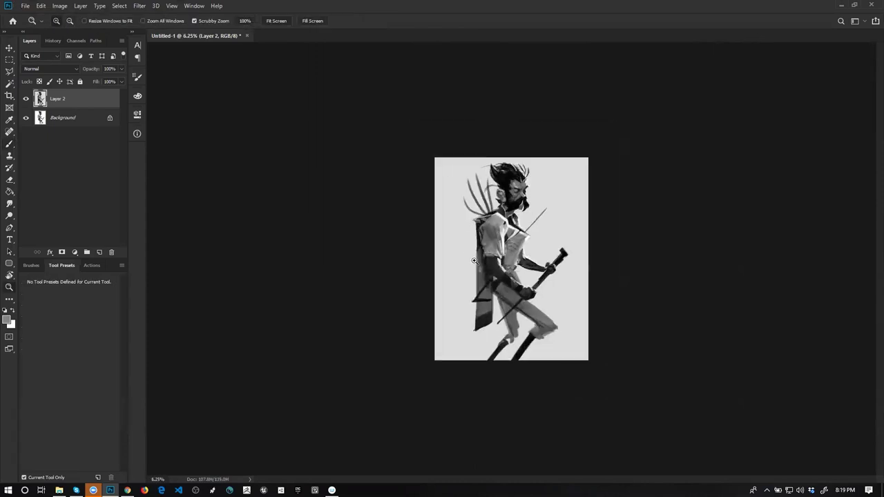
key(ctrl+shift+f)
click(514, 257)
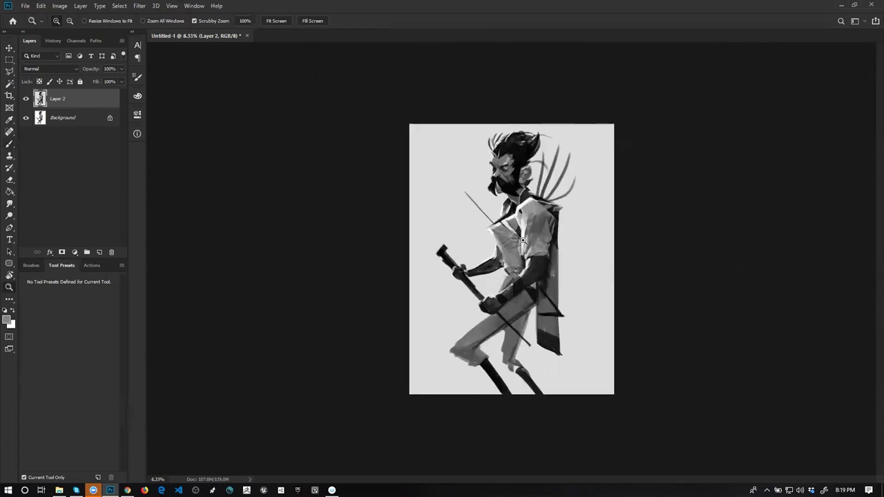
click(510, 252)
- Paint white rim lights along the shirt's front edge and the cloth tail at the waist with a smaller brush
key(b)
key(d)
key(x)
key(bracketleft)
key(bracketleft)
drag(495, 245, 501, 265)
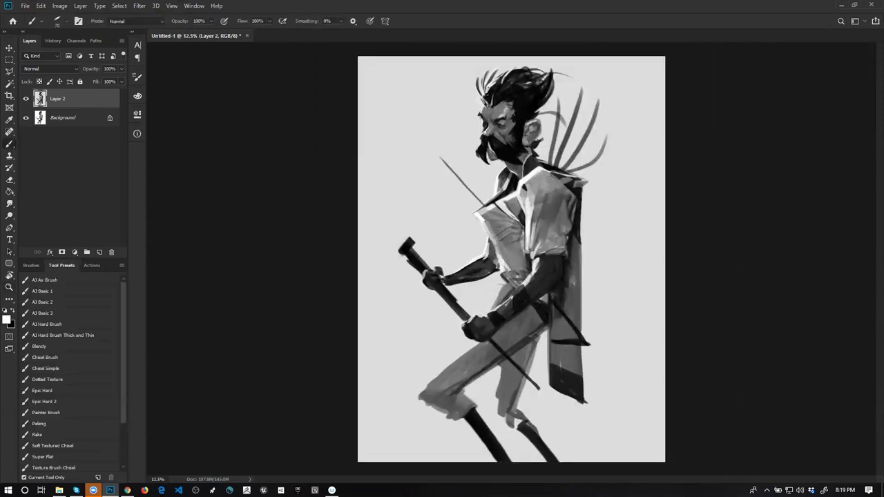
drag(494, 306, 513, 280)
- Add white rim lights along the front thigh and the rear trouser leg, and flip the canvas to check the whole figure
key(y)
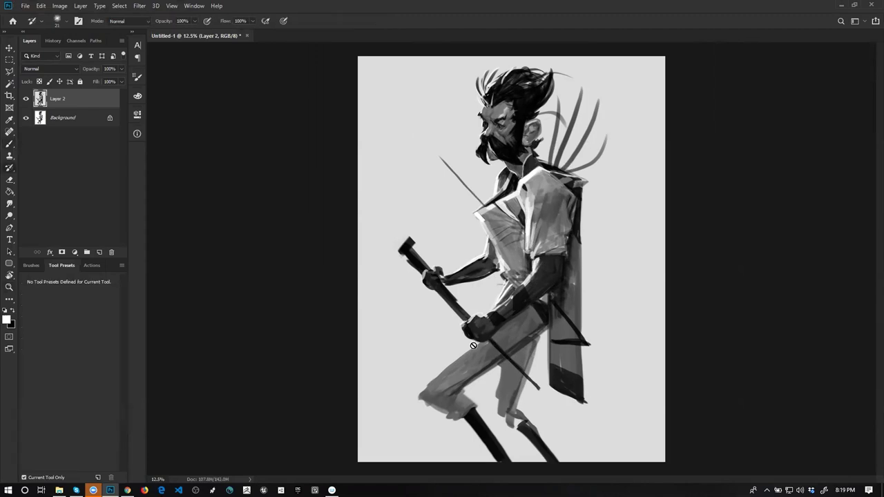
key(b)
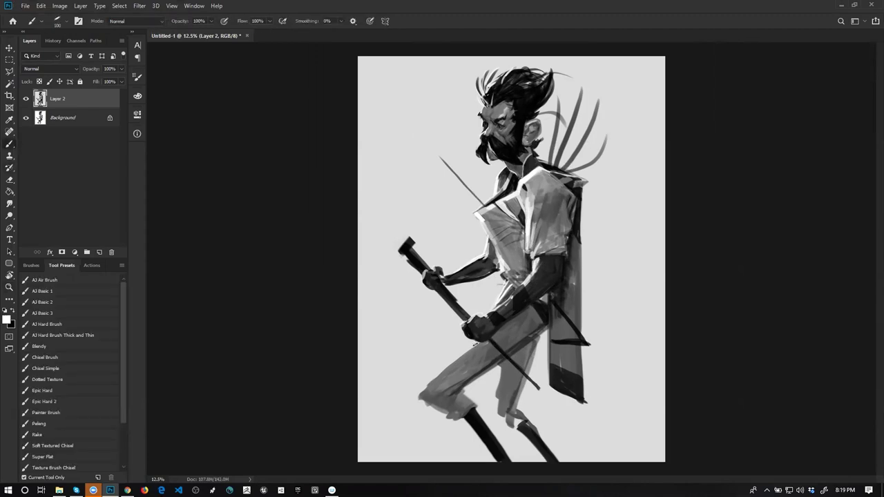
mouse_move(466, 349)
mouse_down()
mouse_move(420, 391)
mouse_move(484, 339)
mouse_up()
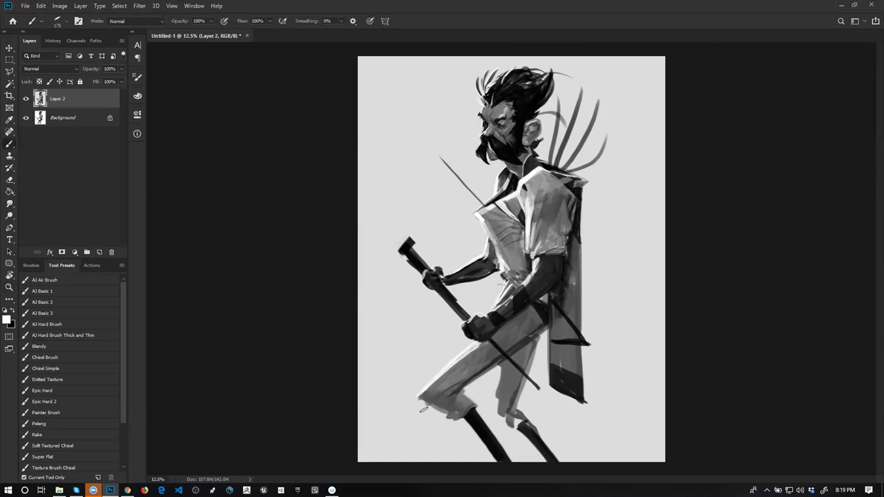
key(bracketleft)
mouse_move(502, 368)
mouse_down()
mouse_move(496, 414)
mouse_move(502, 408)
mouse_up()
key(alt+space)
alt+click(517, 388)
alt+click(519, 395)
key(ctrl+shift+h)
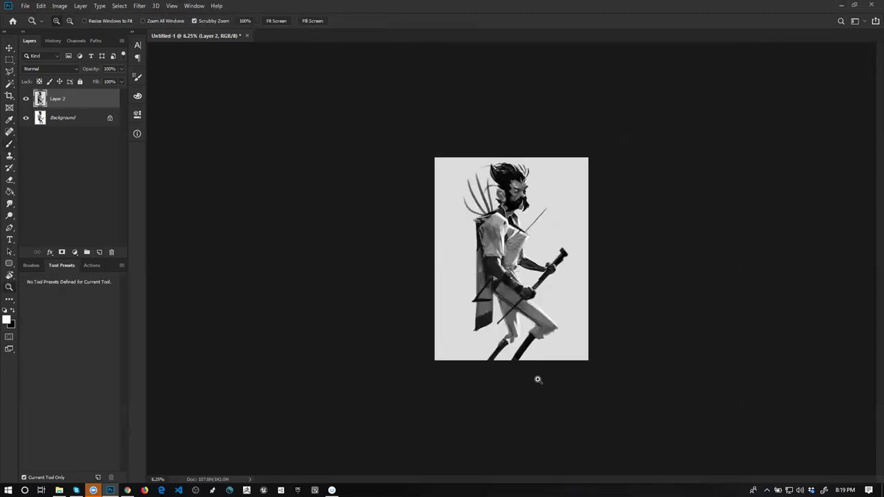
click(515, 218)
click(514, 220)
key(b)
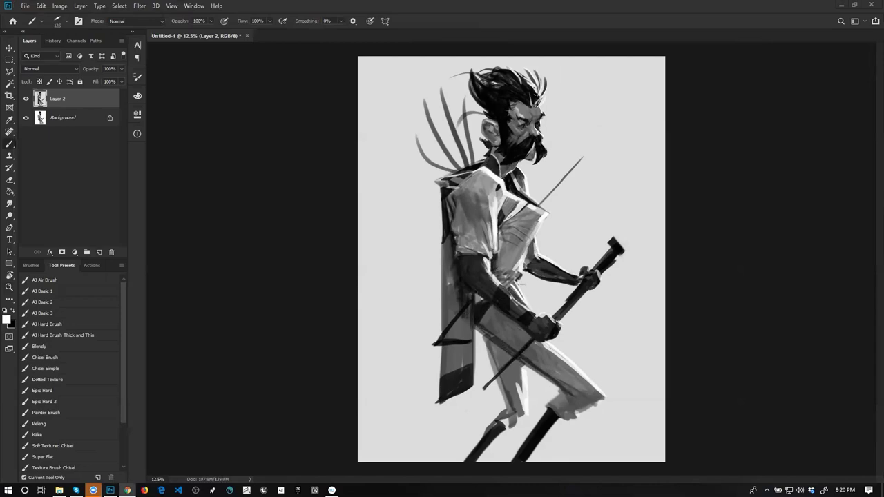
- Switch to Chrome and browse the latest assets in the Quixel Megascans library, then return to Photoshop
click(127, 490)
scroll(407, 265, down, 8)
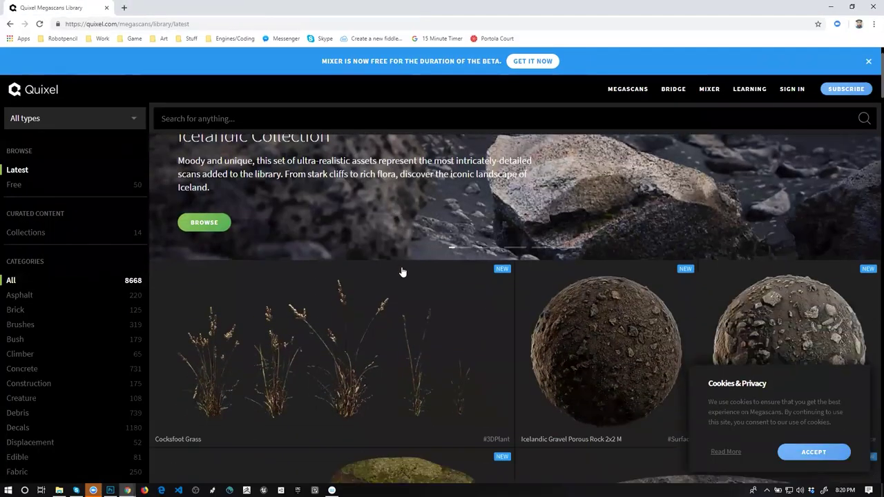
scroll(433, 259, down, 7)
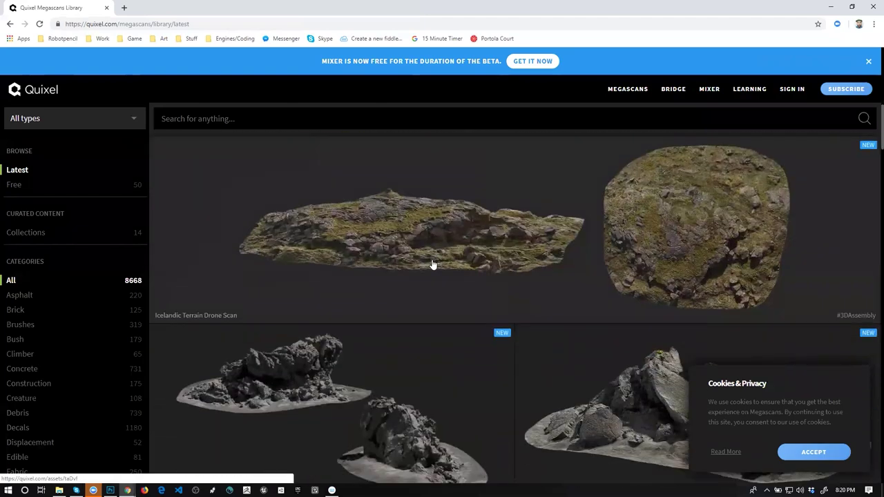
scroll(427, 260, down, 3)
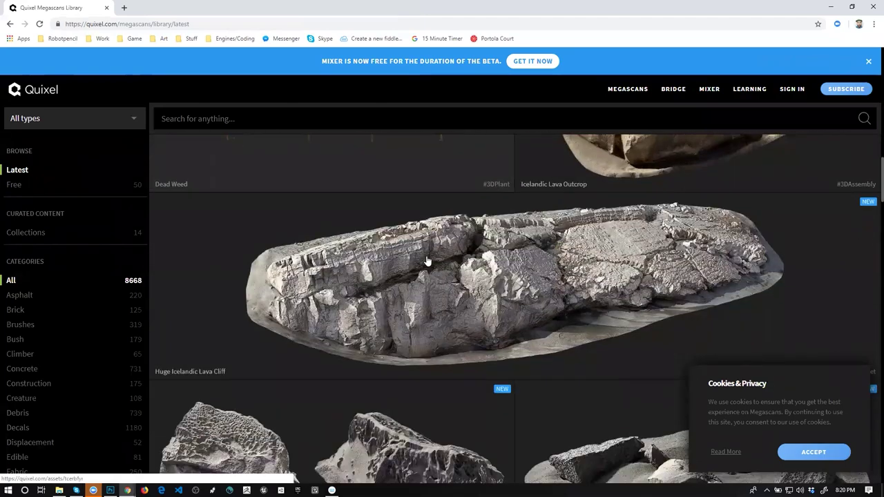
scroll(428, 257, down, 1)
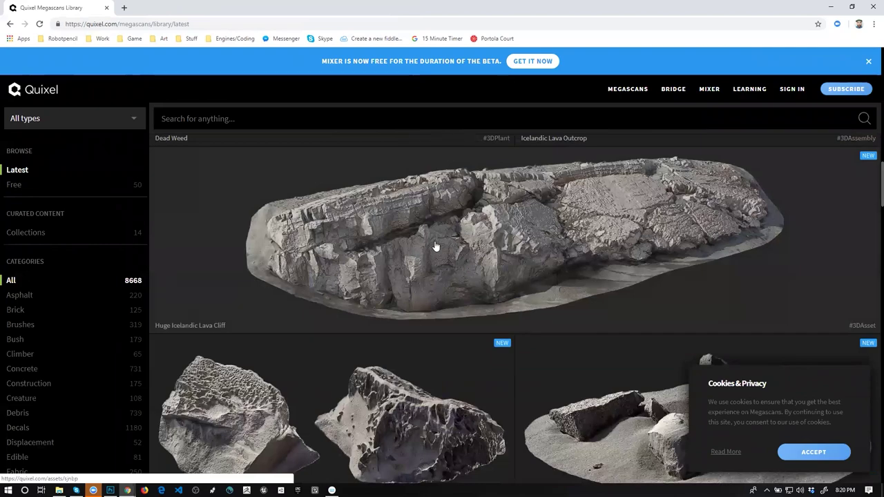
scroll(412, 248, down, 3)
scroll(410, 246, down, 5)
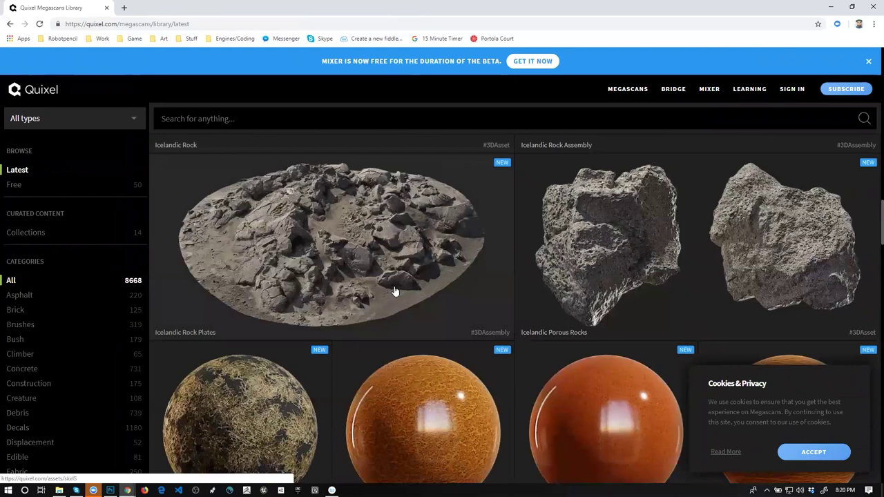
scroll(272, 298, down, 5)
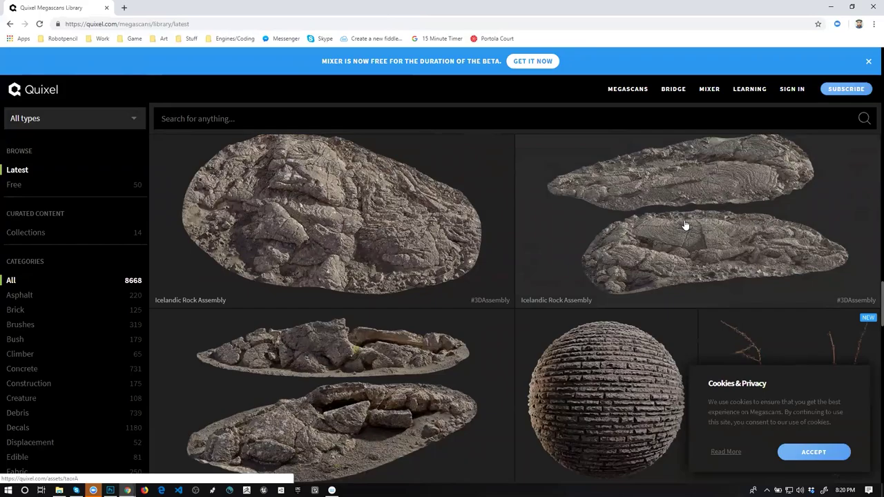
click(831, 6)
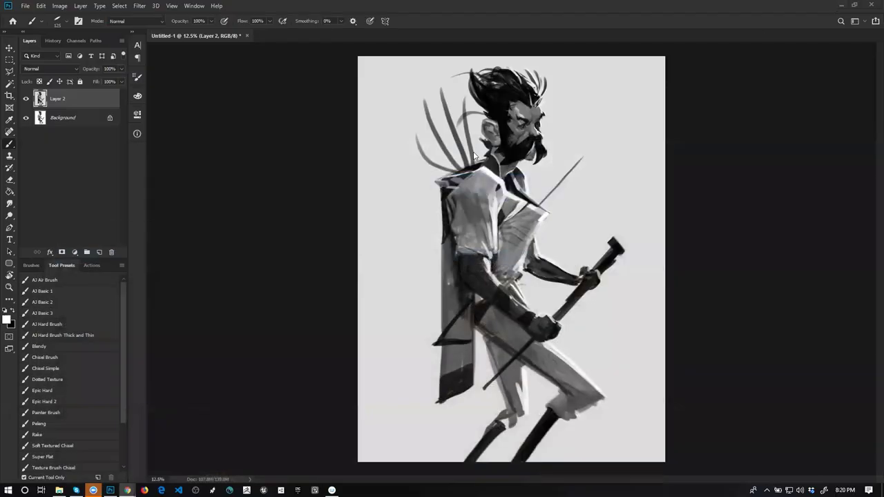
- Block in a black patch on top of the near shoulder, clean it up with sampled tones, and flip the canvas
key(x)
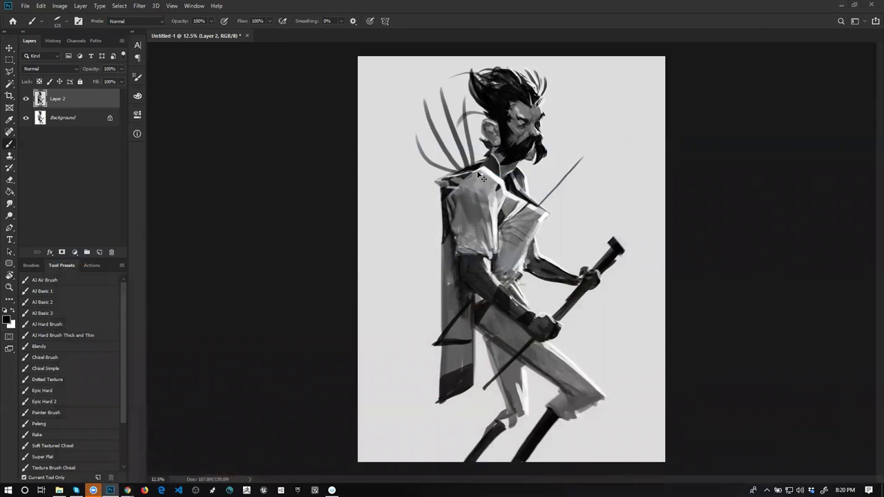
mouse_move(467, 174)
mouse_down()
mouse_move(472, 187)
mouse_move(483, 178)
mouse_move(475, 173)
mouse_move(471, 185)
mouse_move(486, 183)
mouse_move(475, 191)
mouse_move(491, 187)
mouse_move(469, 189)
mouse_up()
alt+click(475, 178)
alt+click(469, 190)
key([)
key(ctrl+shift+h)
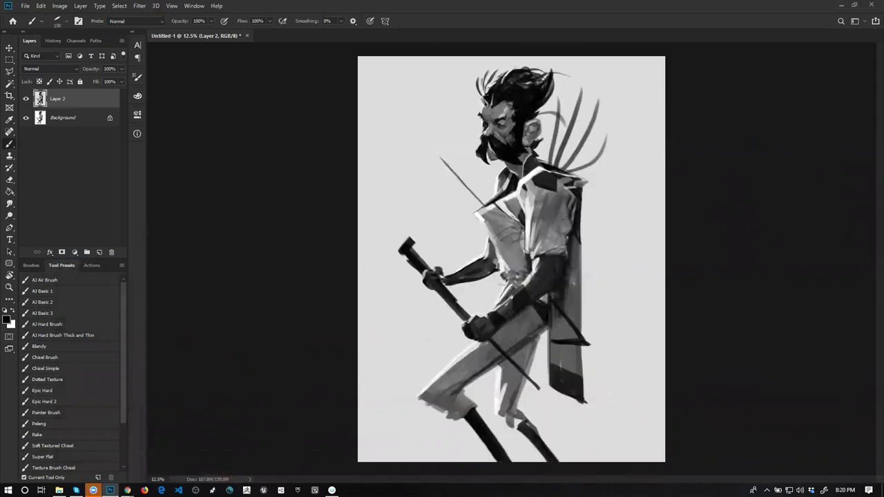
- Draw a thin dark vertical line from the near shoulder down the sleeve with a smaller brush
key([)
key([)
key([)
drag(554, 211, 554, 264)
key(ctrl+z)
drag(555, 189, 556, 253)
ctrl+click(513, 105)
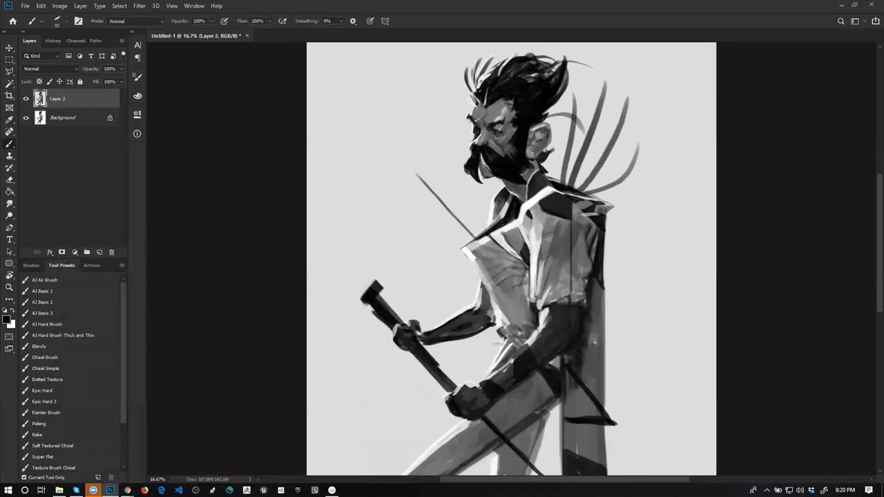
ctrl+click(481, 118)
key(x)
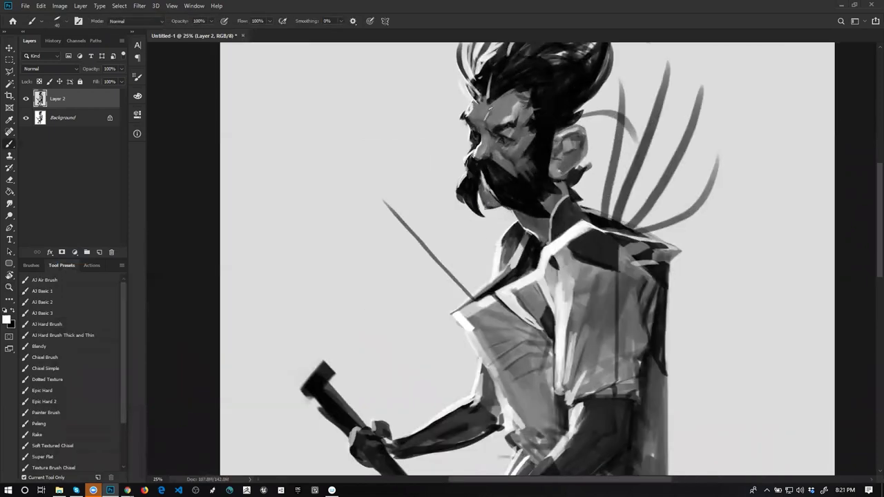
key(ctrl+z)
drag(486, 113, 486, 126)
key(ctrl+z)
mouse_move(470, 164)
mouse_down()
mouse_move(465, 188)
mouse_move(498, 188)
mouse_move(513, 205)
mouse_up()
key(ctrl+z)
key(ctrl+z)
key(ctrl+z)
key(ctrl+z)
- Flip the canvas and darken the spikes behind the shoulder with a 50-size black brush
key(z)
alt+click(552, 130)
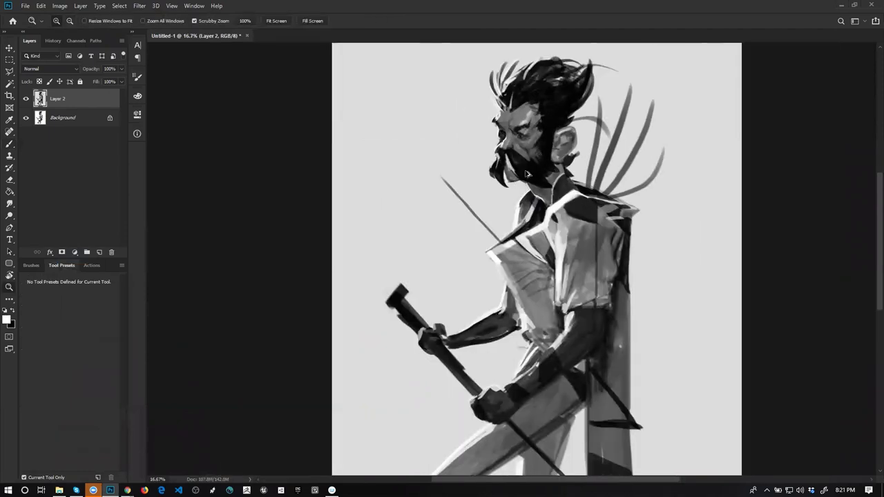
key(ctrl+shift+h)
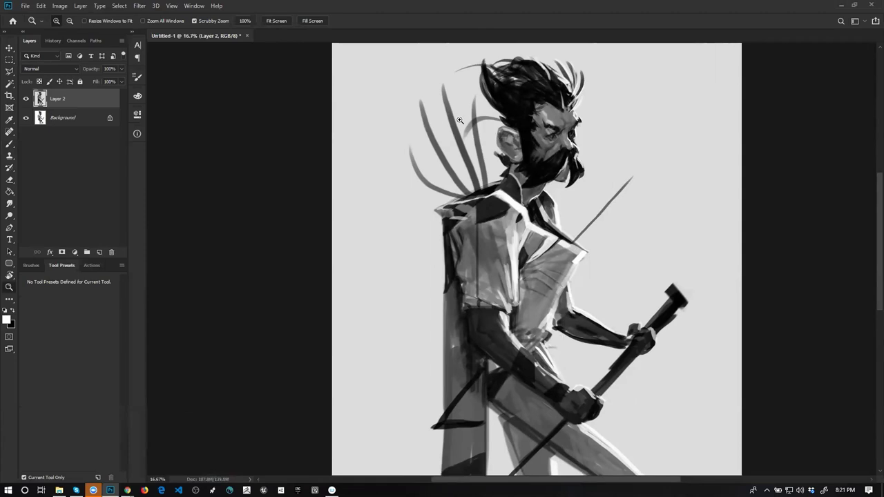
key(b)
key(x)
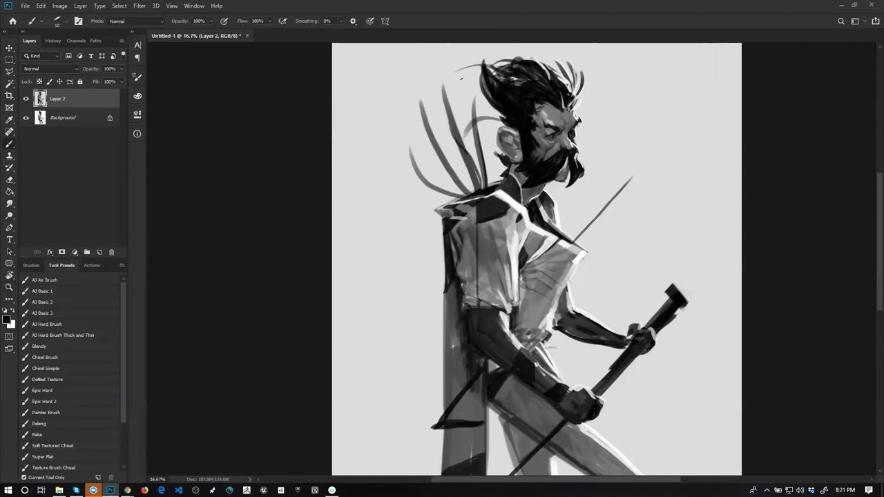
drag(473, 192, 440, 101)
key(ctrl+z)
drag(458, 240, 449, 258)
key(ctrl+z)
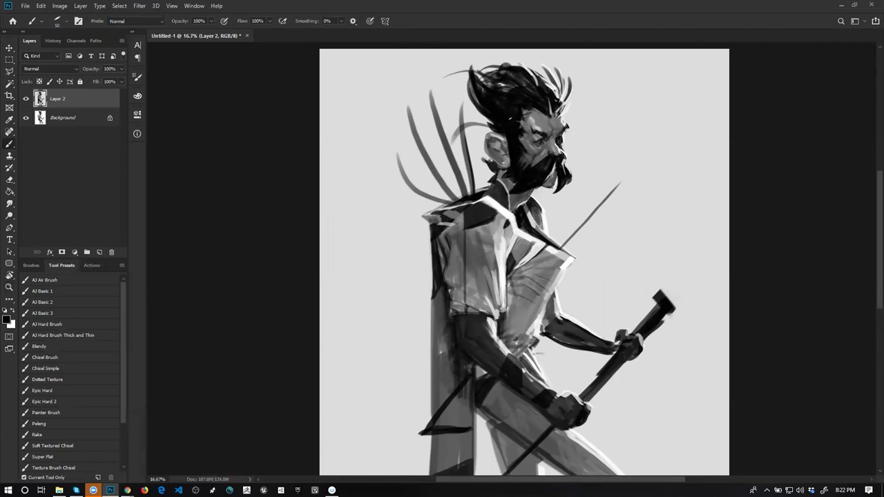
- Flip the canvas, draw a thin curved black line from the hair tip toward the ear, and touch up the shirt front and cheek
key(ctrl+shift+h)
drag(607, 74, 555, 125)
drag(518, 74, 568, 58)
key(ctrl+z)
drag(531, 262, 539, 212)
drag(500, 142, 512, 147)
key(z)
alt+click(529, 160)
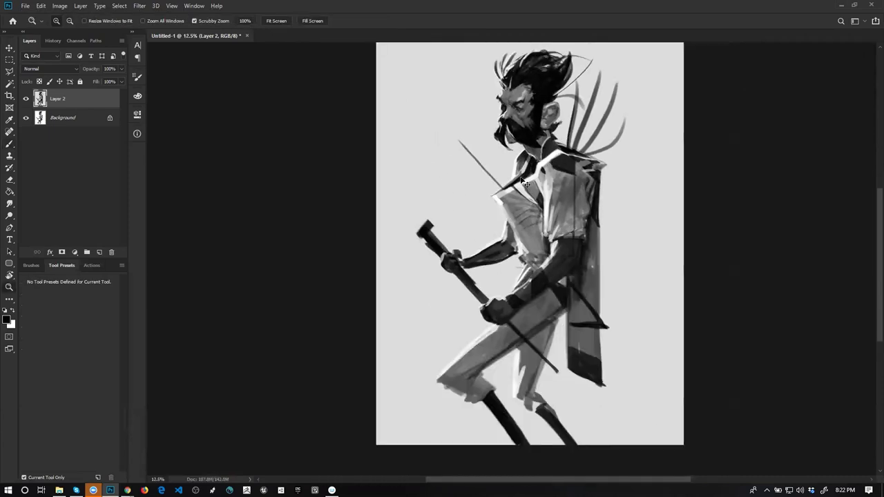
- Flip the canvas and darken the jacket opening and collar edge with short black strokes
key(ctrl+shift+h)
key(b)
key(z)
click(539, 217)
key(b)
mouse_move(516, 206)
mouse_down()
mouse_move(508, 252)
mouse_move(506, 237)
mouse_up()
key(ctrl+z)
drag(511, 207, 510, 245)
drag(515, 225, 513, 237)
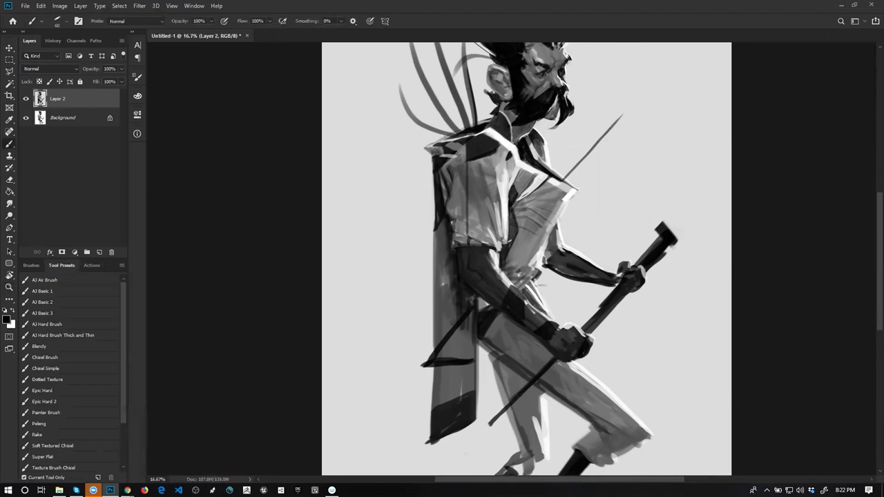
drag(522, 189, 518, 205)
drag(540, 170, 529, 185)
- Try a white highlight stroke along the tip of the near shoulder
key(z)
alt+click(537, 207)
alt+click(538, 207)
click(534, 217)
click(534, 217)
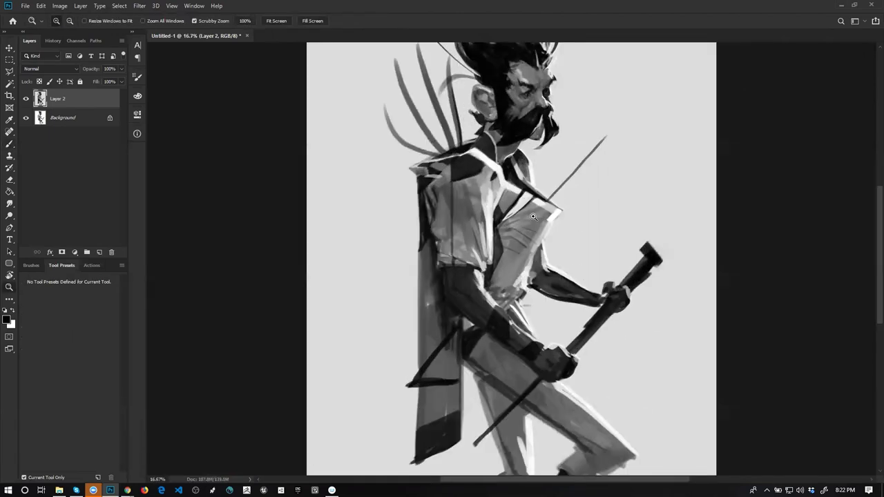
key(b)
key(x)
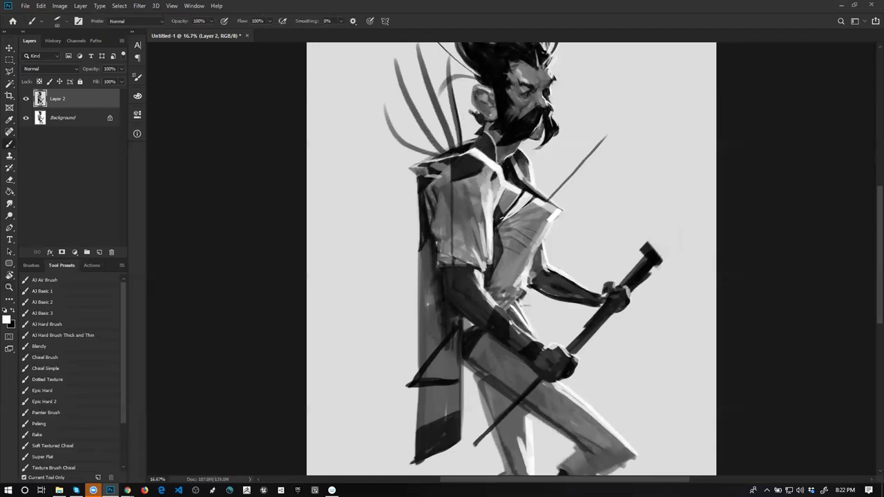
drag(412, 168, 435, 175)
key(ctrl+z)
key(z)
alt+click(483, 201)
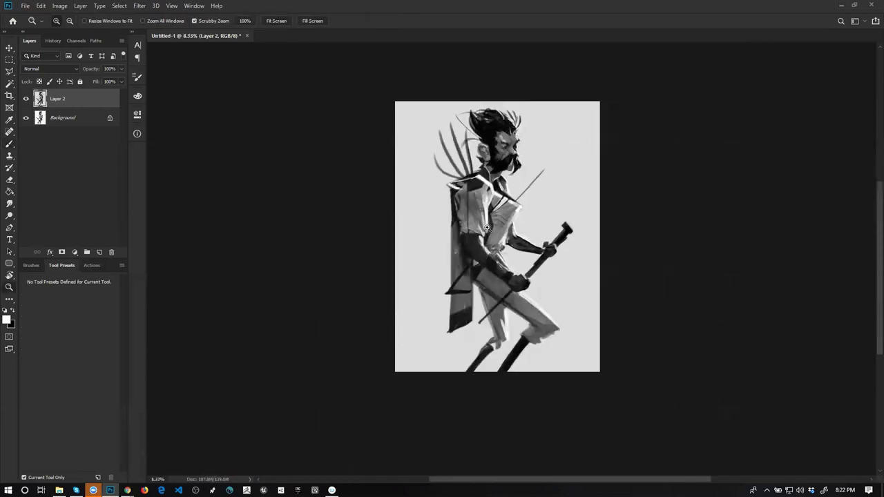
- Flip the canvas and add a short white highlight at the edge of the brow
key(ctrl+shift+h)
key(b)
key(z)
click(528, 254)
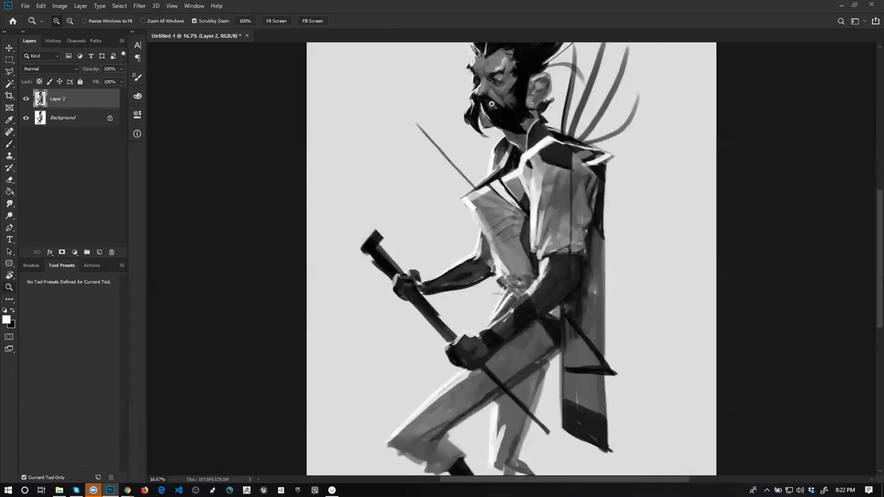
drag(511, 126, 507, 175)
key(b)
drag(476, 85, 472, 93)
key(x)
key(x)
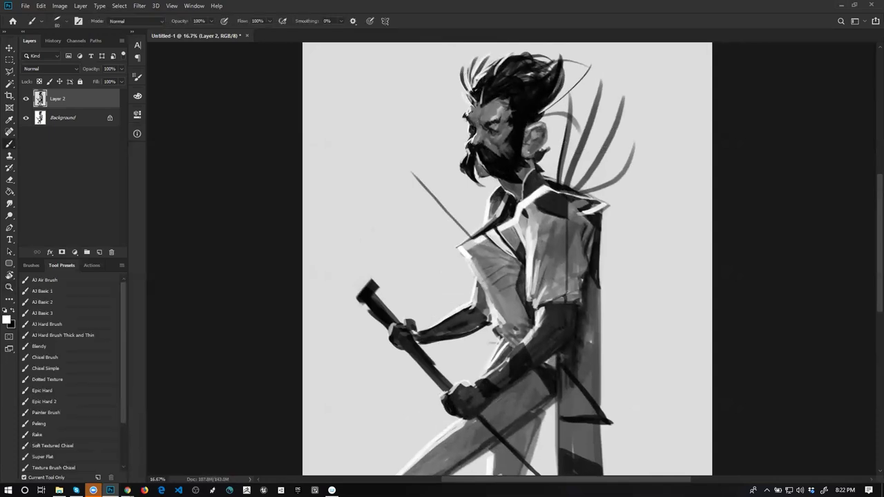
- Add white rim light along the nose and the front of the moustache with a smaller brush
scroll(480, 142, up, 2)
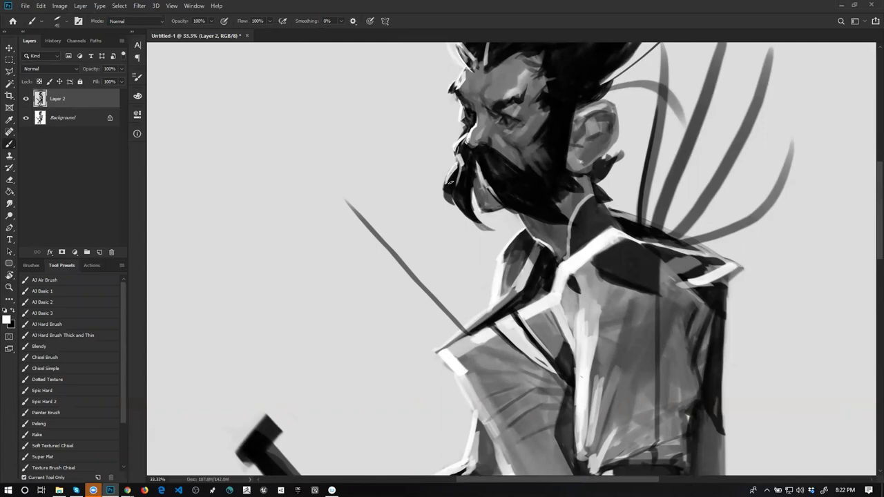
drag(481, 91, 465, 142)
key([)
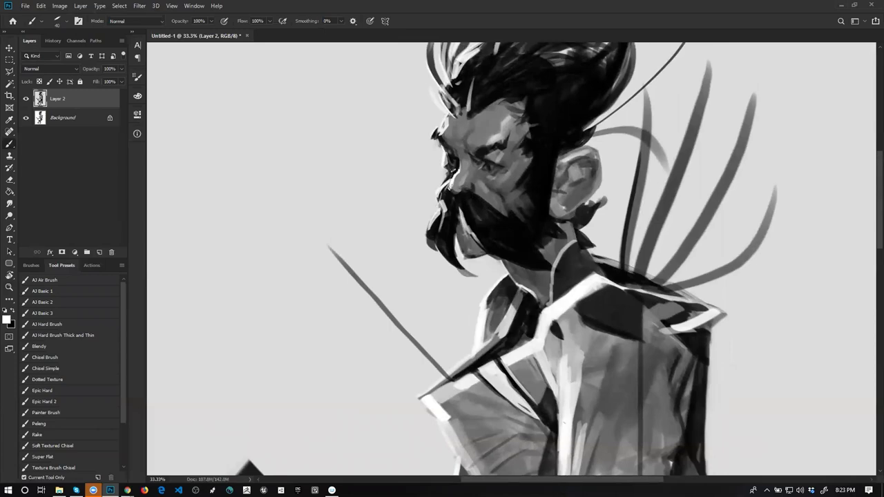
drag(449, 173, 445, 183)
key(z)
alt+click(449, 189)
alt+click(448, 190)
alt+click(455, 201)
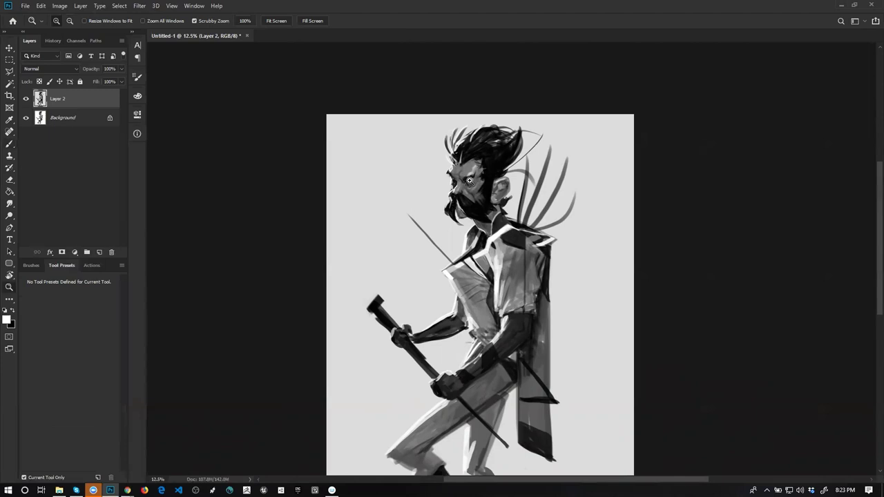
- Flip the canvas, touch up the forehead with black, sample a grey from it and enlarge the brush to 200
key(ctrl+shift+h)
scroll(481, 185, up, 2)
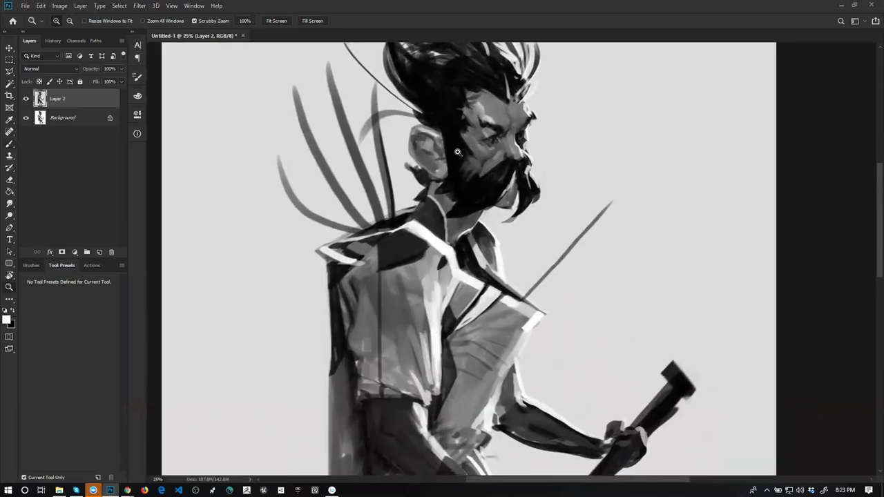
key(b)
key(x)
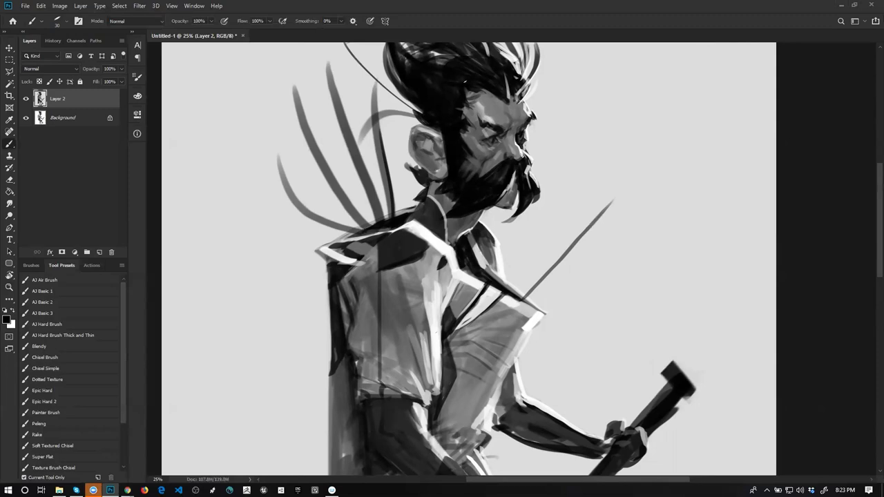
drag(489, 99, 509, 115)
alt+click(507, 116)
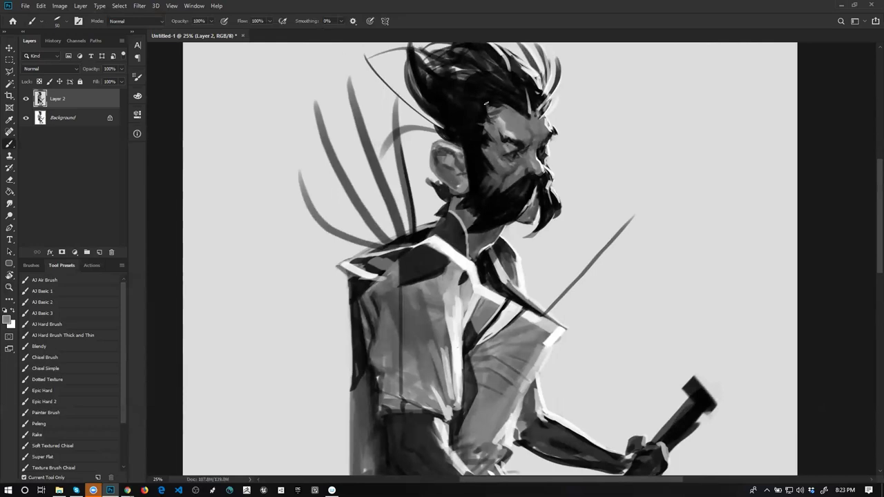
key(bracketright)
key(bracketright)
key(bracketright)
key(bracketright)
key(bracketright)
key(bracketright)
key(bracketright)
key(bracketright)
key(bracketright)
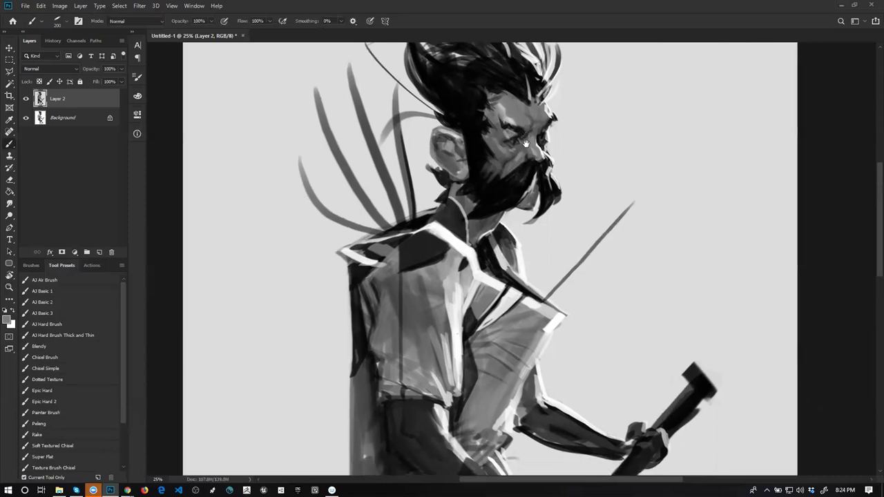
- Flip the canvas, paint a dark shadow fold at mid-torso beside the jacket opening with a 100-size black brush, and trim it with a sampled tone
scroll(515, 142, down, 2)
key(ctrl+shift+h)
key(z)
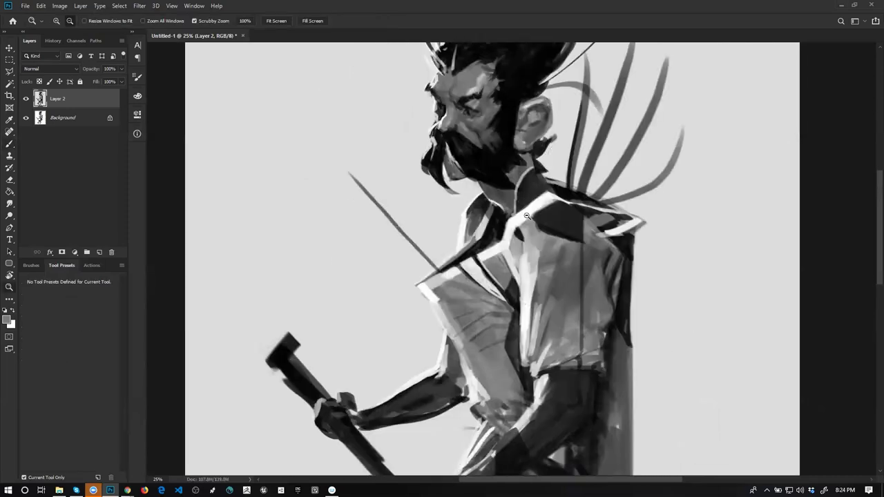
alt+click(526, 216)
mouse_move(512, 275)
mouse_down()
mouse_move(517, 182)
mouse_move(505, 172)
mouse_up()
ctrl+click(517, 194)
ctrl+click(518, 194)
key(d)
key([)
key([)
key([)
key([)
drag(505, 173, 529, 169)
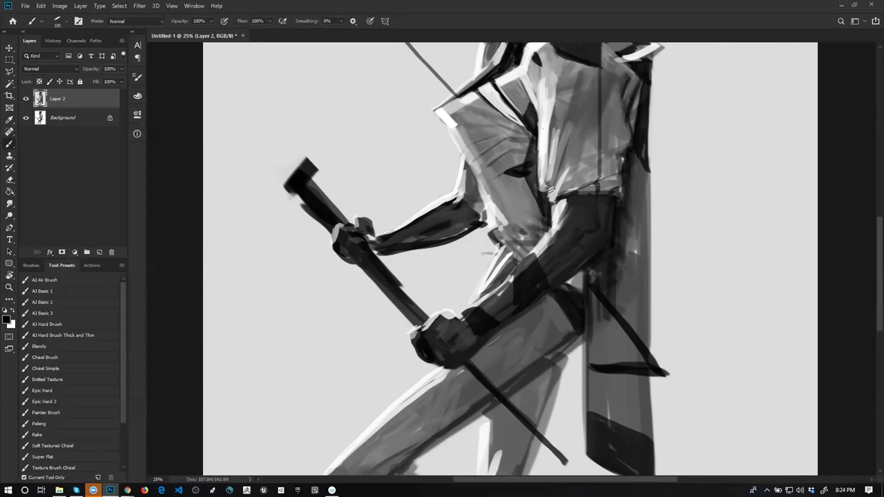
alt+click(533, 164)
drag(534, 164, 519, 168)
- Draw thin black fold lines across the far chest and a vertical line down the shirt below them
key(bracketleft)
key(bracketleft)
key(x)
key(bracketleft)
drag(504, 174, 489, 181)
key(ctrl+z)
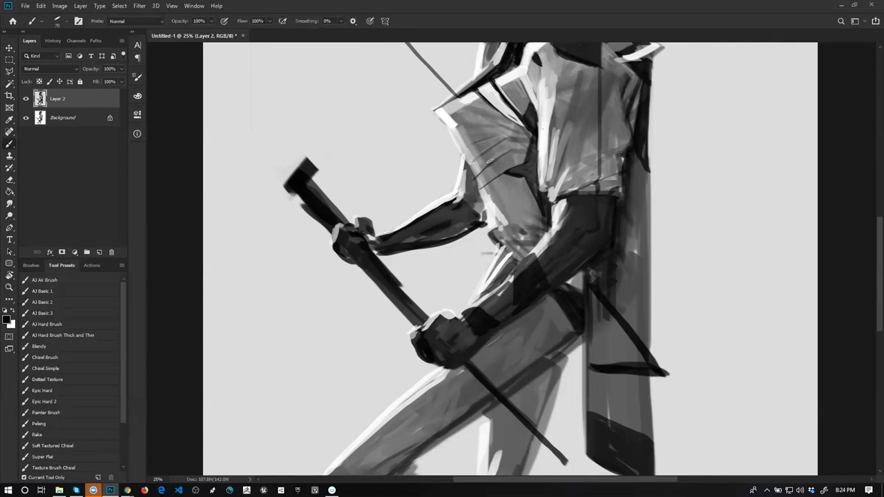
mouse_move(470, 163)
mouse_down()
mouse_move(503, 143)
mouse_move(483, 140)
mouse_up()
drag(515, 182, 515, 228)
key(z)
click(528, 203)
alt+click(528, 203)
alt+click(528, 203)
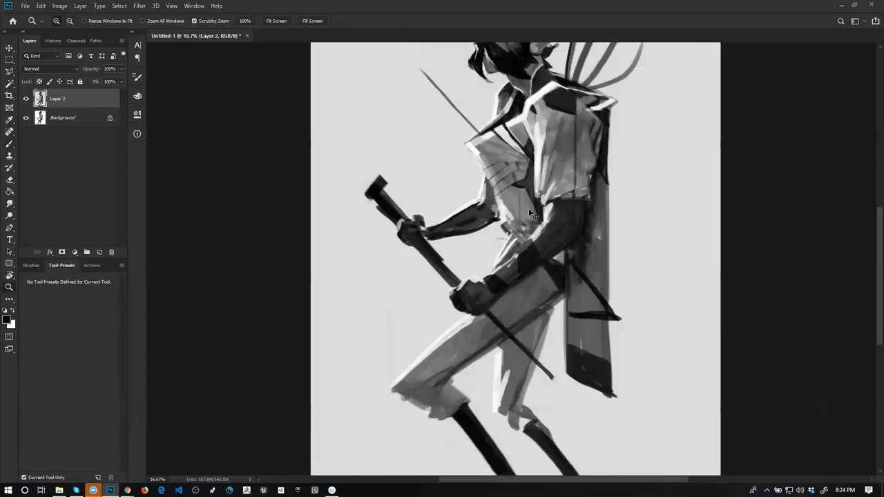
- Flip the canvas, line the lower edge of the near shoulder's black patch with thin white and add short ticks along it
key(ctrl+shift+h)
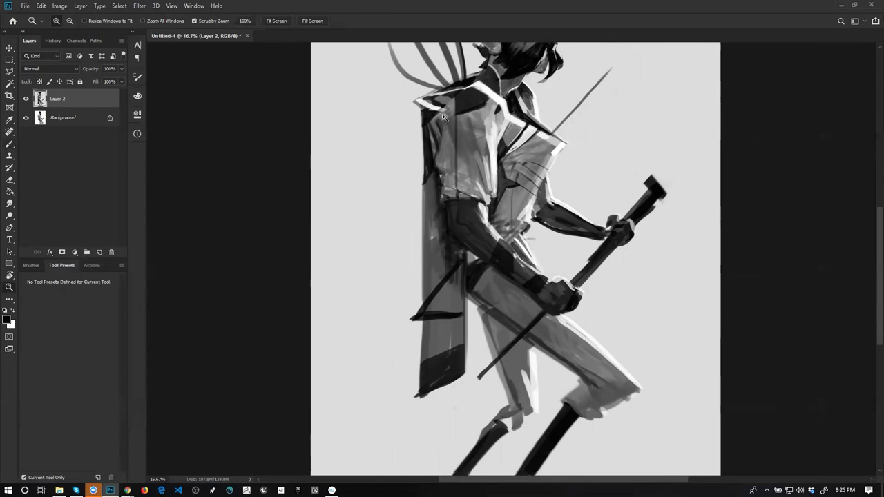
alt+click(482, 133)
alt+click(483, 151)
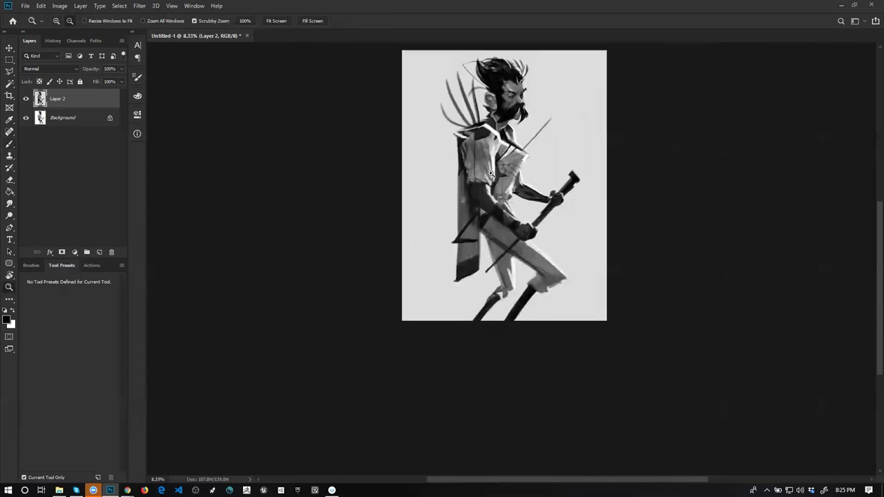
click(488, 180)
click(489, 180)
drag(480, 189, 467, 135)
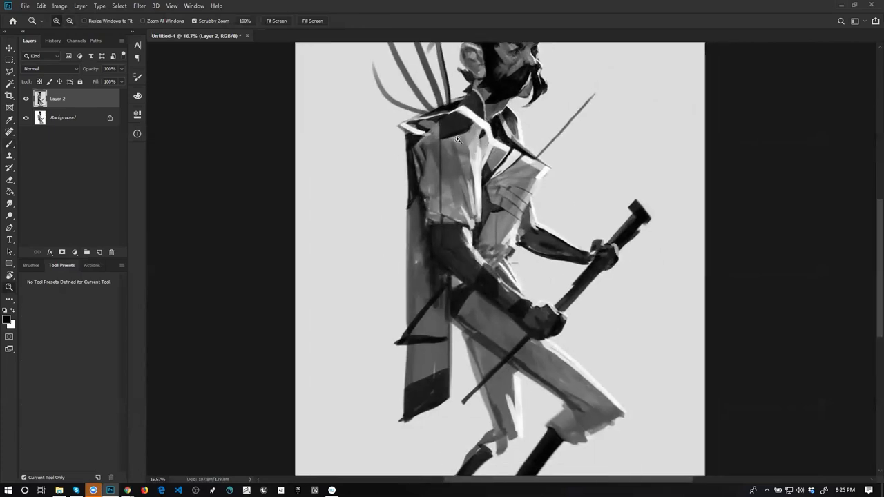
click(458, 139)
key(b)
key(x)
mouse_move(430, 111)
mouse_down()
mouse_move(428, 140)
mouse_move(477, 119)
mouse_up()
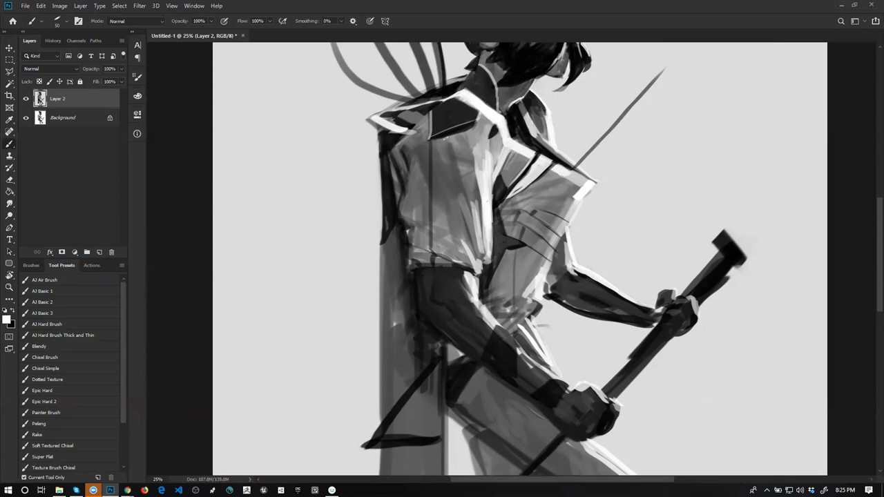
drag(444, 132, 454, 135)
- Sample a grey near the shoulder patch and touch up the shirt beside the white lapel
key(z)
alt+click(478, 143)
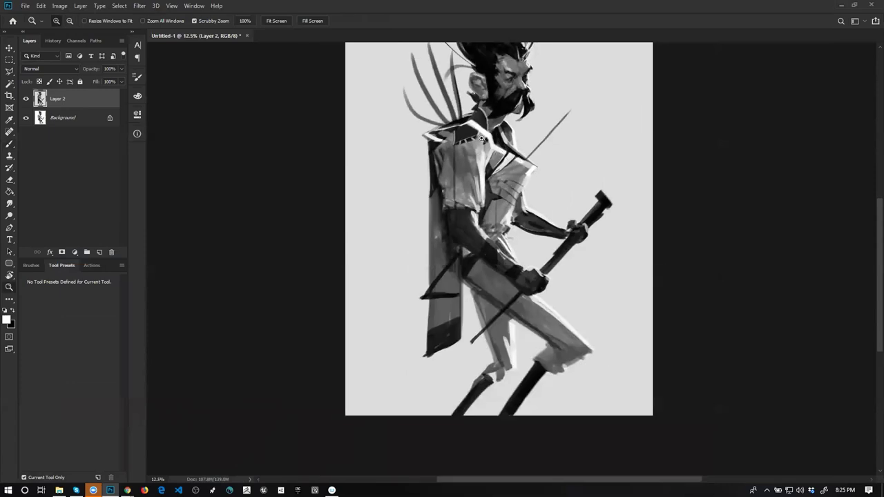
click(494, 169)
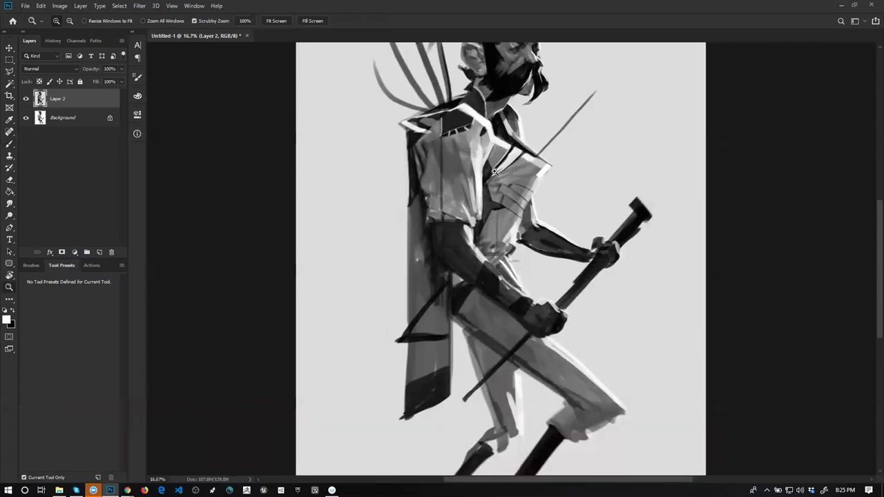
click(495, 167)
click(496, 168)
key(b)
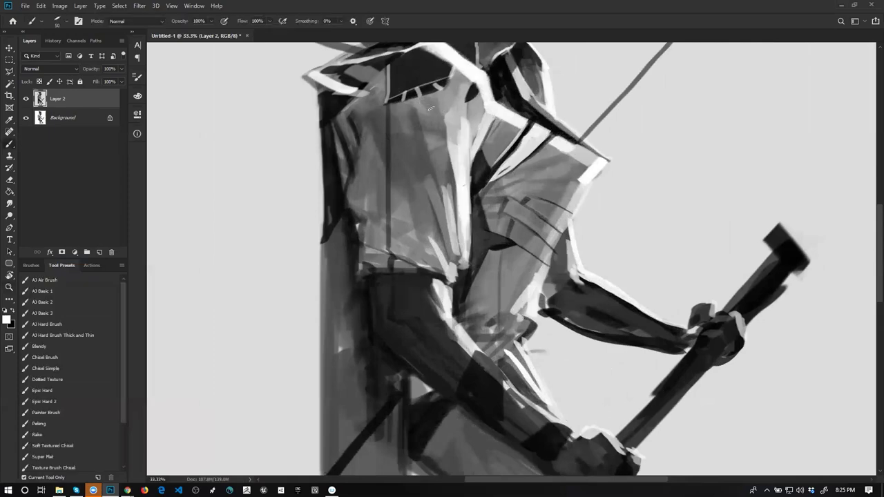
alt+click(439, 97)
drag(465, 87, 452, 117)
alt+click(448, 160)
alt+click(448, 162)
alt+click(447, 163)
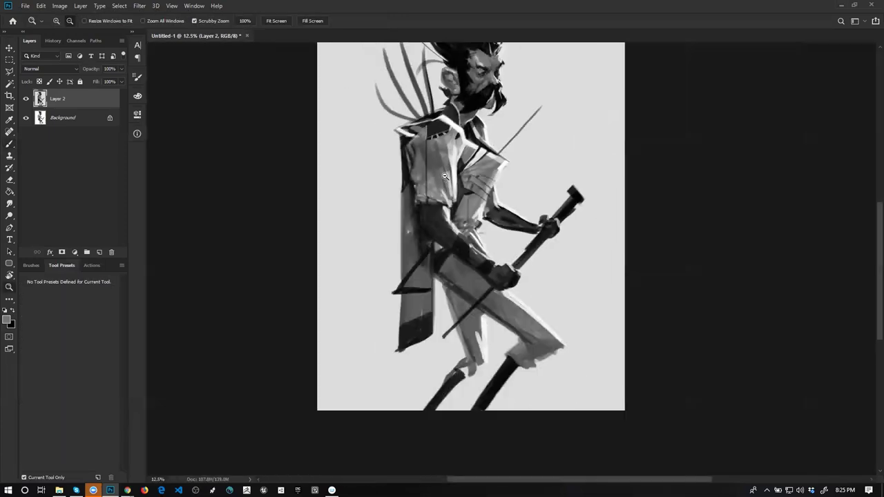
alt+click(441, 177)
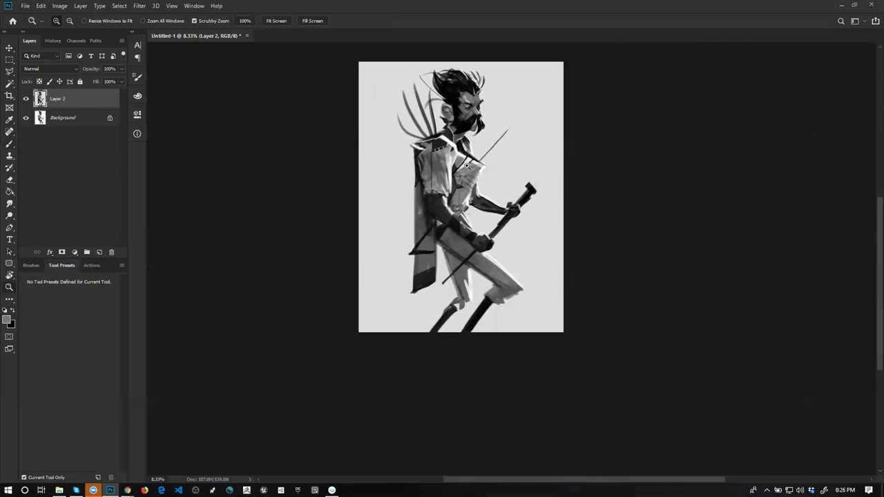
click(469, 169)
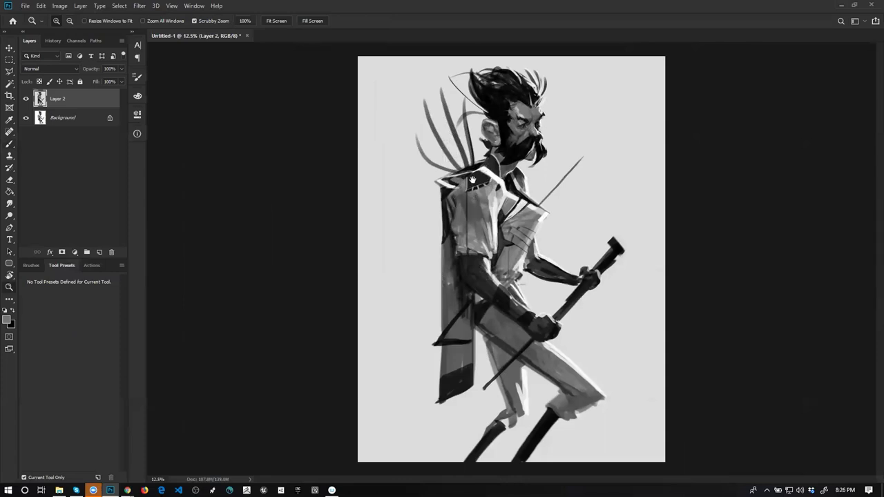
- Draw thin curved black lines among the spikes behind the shoulder and a short one from the far shoulder with a 60-size brush
key(b)
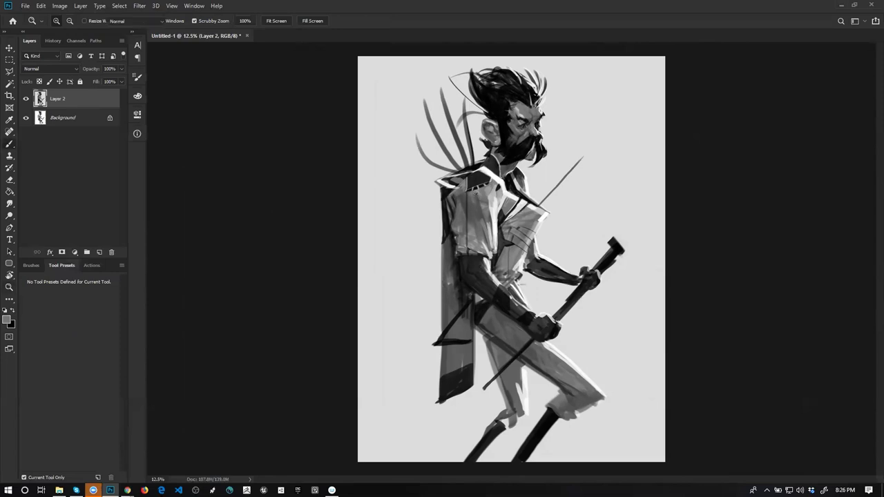
key(d)
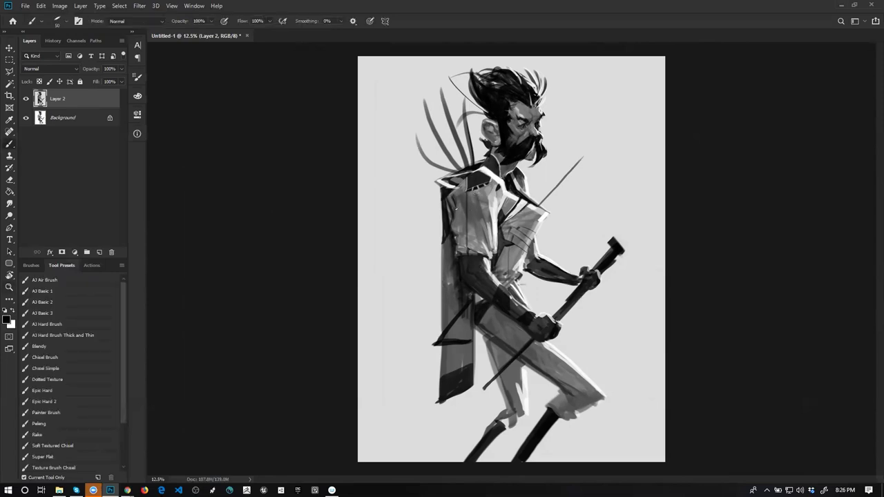
key(bracketright)
drag(452, 177, 389, 151)
key(ctrl+z)
drag(457, 171, 425, 130)
drag(475, 153, 426, 68)
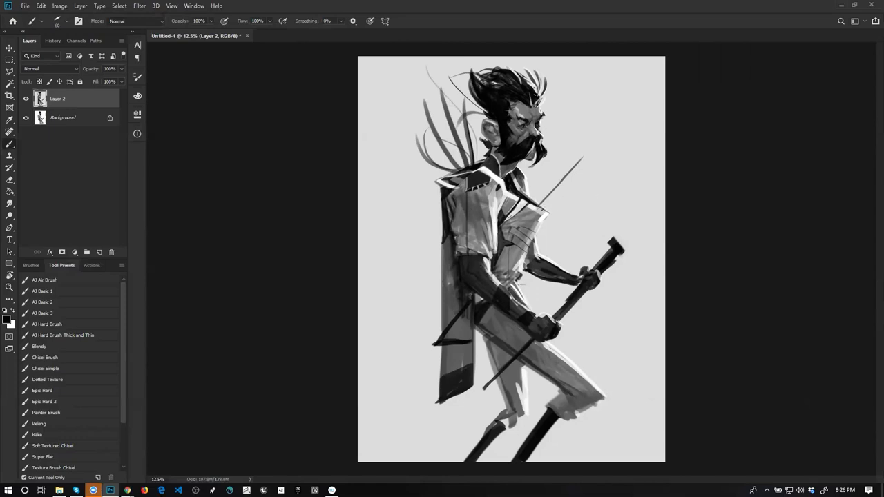
drag(531, 199, 558, 183)
key(f)
key(f)
key(f)
- Draw two thin lines extending outward from the end of the sword handle, a white-edged dark one and a plain dark one
key(x)
drag(608, 243, 632, 207)
alt+click(616, 242)
drag(611, 242, 637, 205)
key(ctrl+z)
drag(612, 240, 639, 203)
drag(620, 253, 650, 226)
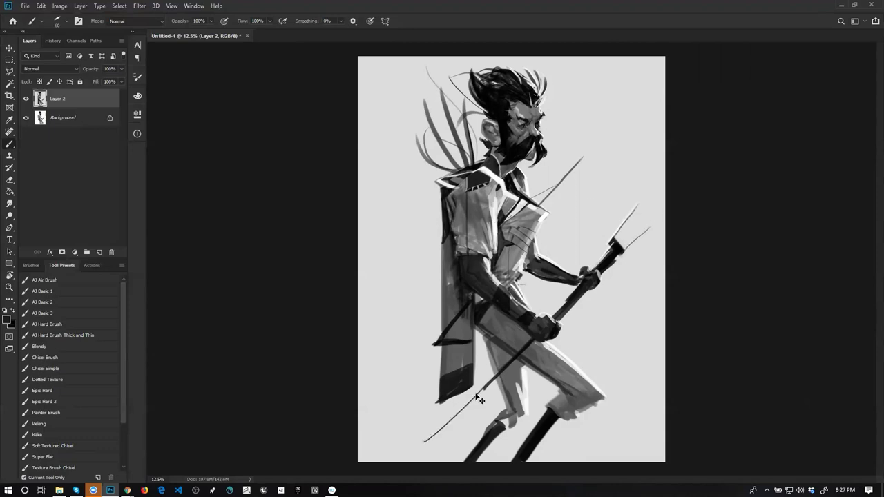
- Extend the sword blade with a thin black line running past the cape toward the canvas's lower corner
drag(486, 388, 425, 443)
key(ctrl+z)
drag(488, 387, 421, 446)
- Draw thin hanging cord curves along the sword handle and a small loop near the blade
drag(559, 317, 571, 313)
mouse_move(572, 299)
mouse_down()
mouse_move(611, 266)
mouse_move(586, 311)
mouse_move(620, 254)
mouse_up()
key(ctrl+z)
key(ctrl+z)
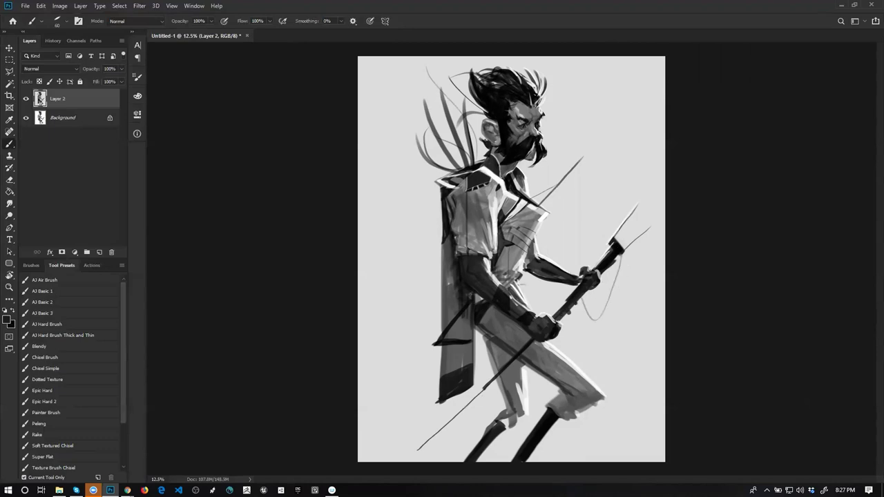
drag(577, 305, 548, 349)
drag(496, 378, 482, 394)
- Draw a thin line outward from the near shoulder and block in a dark grey triangular flap behind it
drag(441, 167, 382, 181)
mouse_move(437, 184)
mouse_down()
mouse_move(398, 203)
mouse_move(439, 236)
mouse_up()
mouse_move(437, 183)
mouse_down()
mouse_move(439, 227)
mouse_move(436, 186)
mouse_move(403, 203)
mouse_up()
mouse_move(403, 202)
mouse_down()
mouse_move(430, 235)
mouse_move(416, 207)
mouse_move(428, 196)
mouse_move(435, 206)
mouse_move(434, 195)
mouse_move(435, 236)
mouse_up()
key(d)
alt+click(423, 208)
mouse_move(410, 207)
mouse_down()
mouse_move(438, 248)
mouse_move(442, 217)
mouse_up()
key(x)
drag(435, 185, 432, 231)
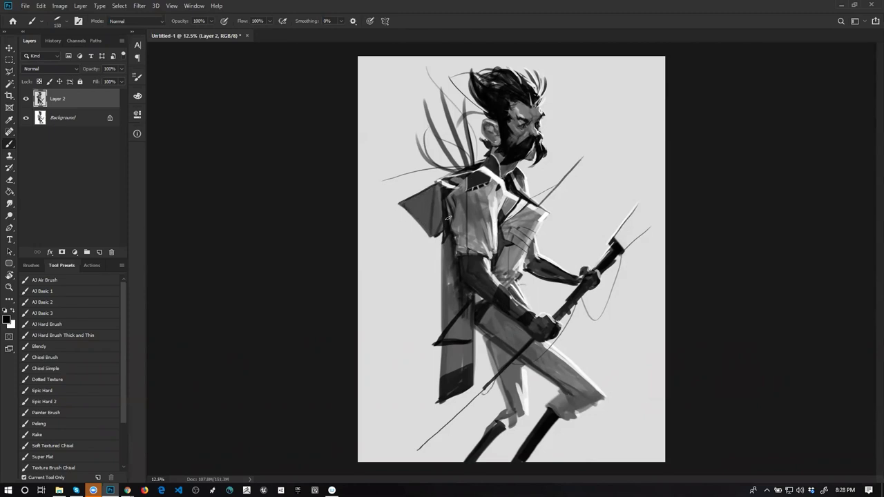
- Edge the lower side of the triangular shoulder flap with a dark stroke, undoing the rejected attempts
drag(399, 206, 439, 242)
key(ctrl+z)
drag(401, 203, 434, 231)
key(ctrl+z)
drag(397, 202, 437, 239)
key(ctrl+z)
key(ctrl+z)
drag(400, 204, 433, 235)
- Paint a ragged grey band beneath the shoulder flap's lower edge with a 250-size brush
key(bracketright)
key(bracketright)
key(bracketright)
mouse_move(401, 212)
mouse_down()
mouse_move(426, 233)
mouse_move(421, 238)
mouse_up()
key(ctrl+z)
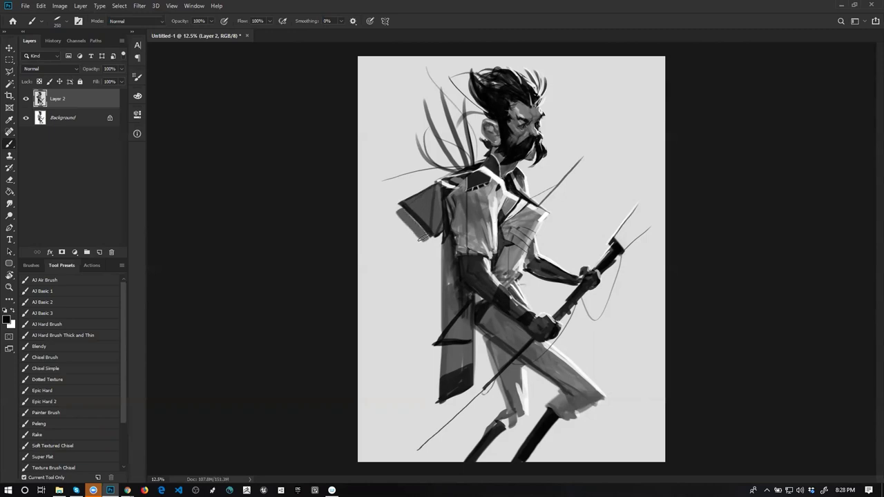
- Undo the ragged grey band beneath the shoulder flap, shrink the brush and sample a dark grey from the back cloth
key(ctrl+z)
key(bracketleft)
key(bracketleft)
key(bracketleft)
key(bracketleft)
key(bracketleft)
key(bracketleft)
key(bracketleft)
key(bracketleft)
key(bracketleft)
key(bracketleft)
key(bracketleft)
key(bracketleft)
key(bracketleft)
alt+click(450, 246)
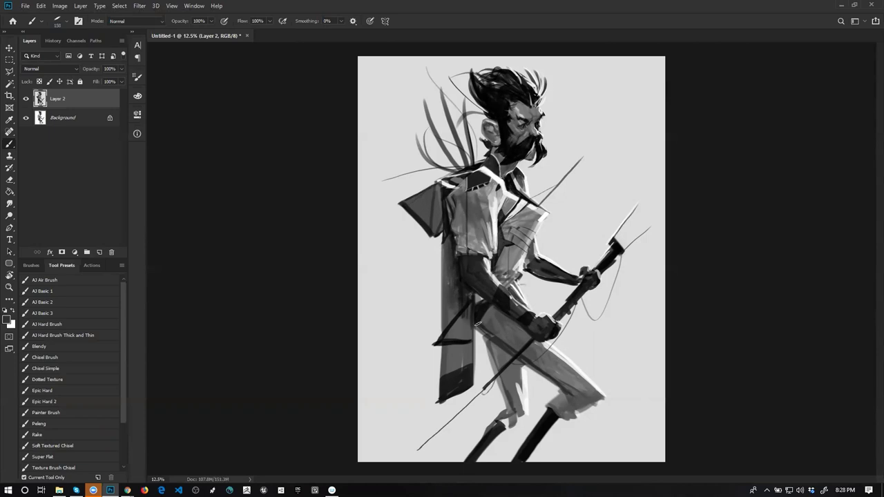
- Brush strokes over the near sleeve's lower edge and the chest folds with a 300-size brush, and sample the chest's grey
key(bracketright)
key(bracketright)
key(bracketright)
key(bracketright)
key(x)
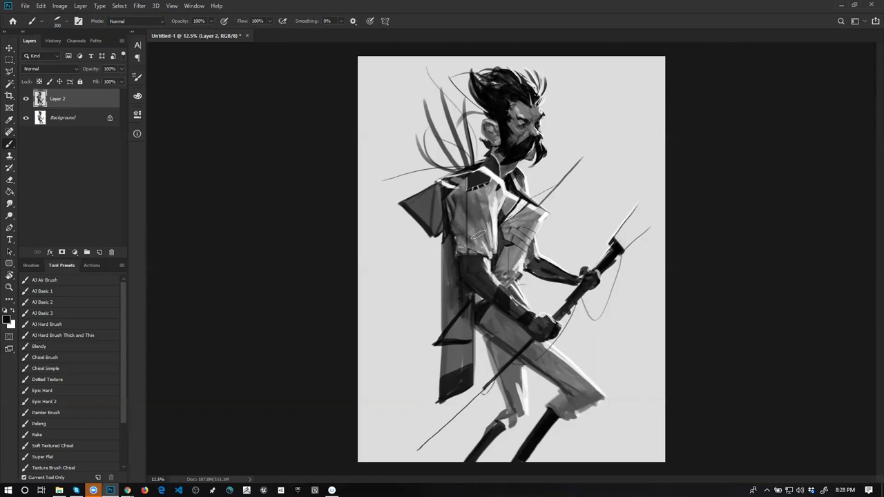
drag(452, 236, 487, 257)
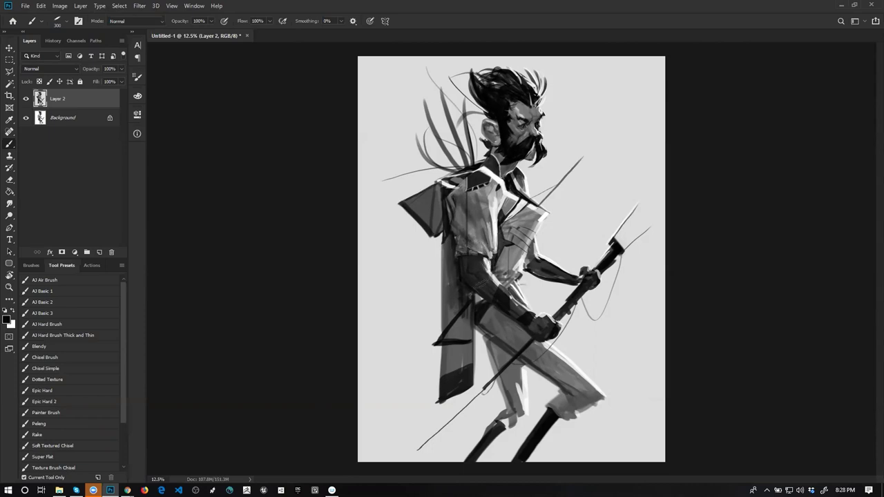
mouse_move(519, 243)
mouse_down()
mouse_move(530, 235)
mouse_move(502, 264)
mouse_up()
alt+click(516, 257)
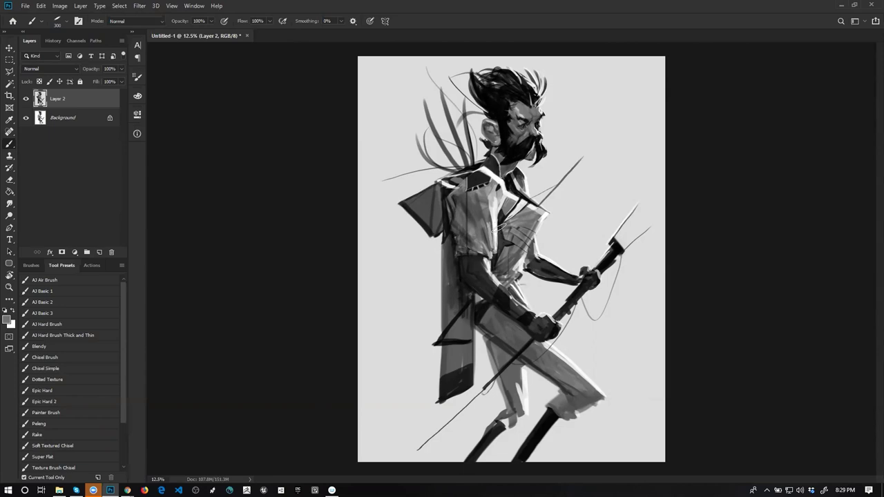
- Shade the hanging back cloth below the elbow with long vertical strokes in greys sampled from it
alt+click(453, 297)
alt+click(459, 294)
drag(462, 309, 467, 340)
drag(467, 302, 465, 369)
- Paint long dark grey cloth strips hanging beneath the triangular shoulder flap with a 175-size brush
alt+click(446, 331)
key([)
key([)
key([)
mouse_move(440, 236)
mouse_down()
mouse_move(421, 323)
mouse_move(440, 233)
mouse_move(433, 321)
mouse_move(439, 236)
mouse_up()
mouse_move(439, 236)
mouse_down()
mouse_move(432, 318)
mouse_move(432, 308)
mouse_up()
drag(441, 235, 437, 295)
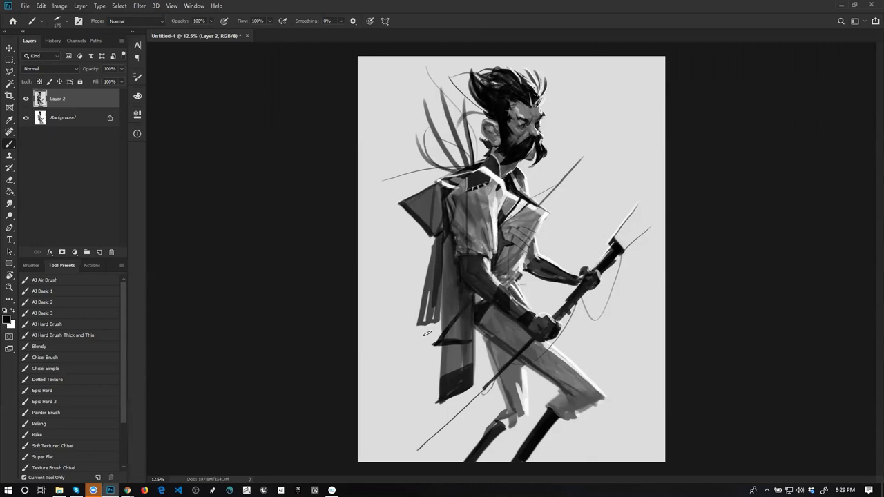
- Mirror the canvas, brush a stroke across the far chest panel's folds, and flip the canvas back
key(ctrl+shift+h)
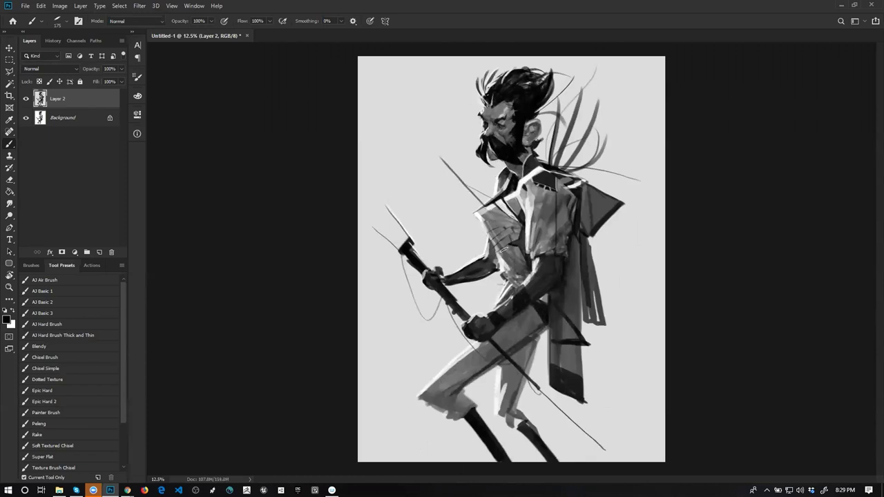
mouse_move(486, 218)
mouse_down()
mouse_move(510, 239)
mouse_move(512, 230)
mouse_up()
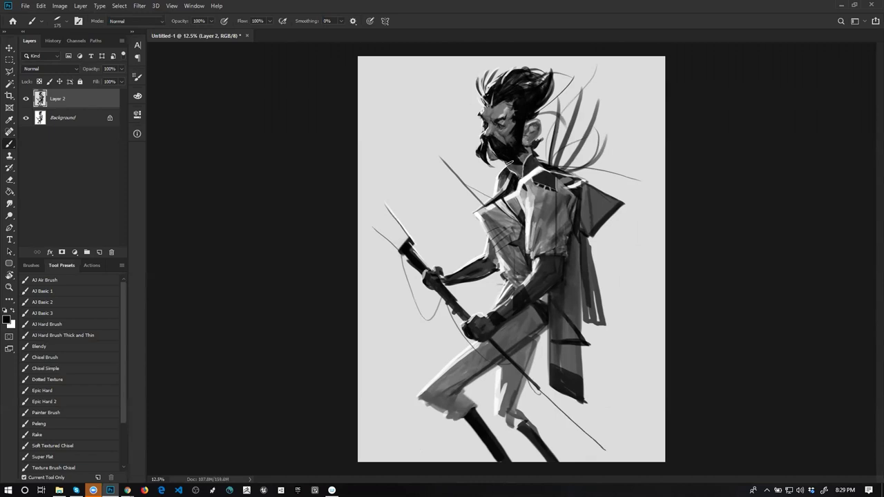
key(ctrl+shift+h)
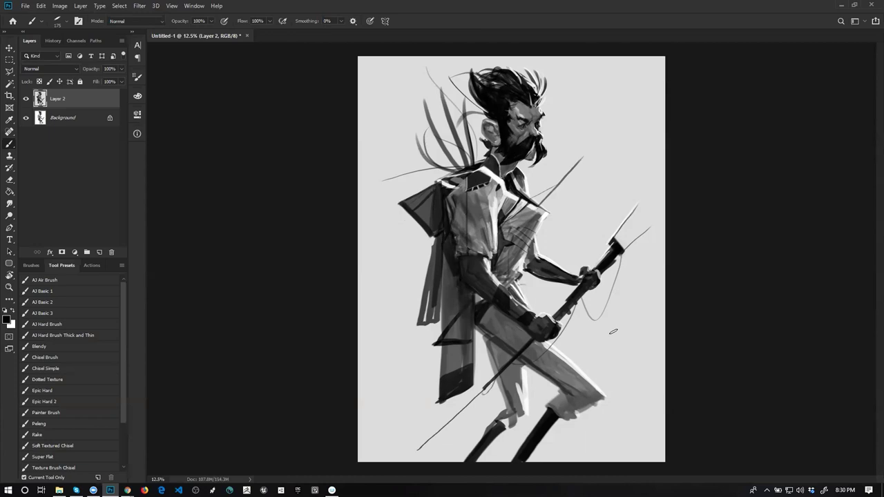
- Darken the inside of the hanging cloth strips and add a short grey strip angling outward below the shoulder flap
alt+click(439, 254)
alt+click(438, 265)
drag(438, 266, 434, 311)
drag(439, 247, 434, 303)
drag(434, 239, 423, 267)
drag(436, 239, 427, 254)
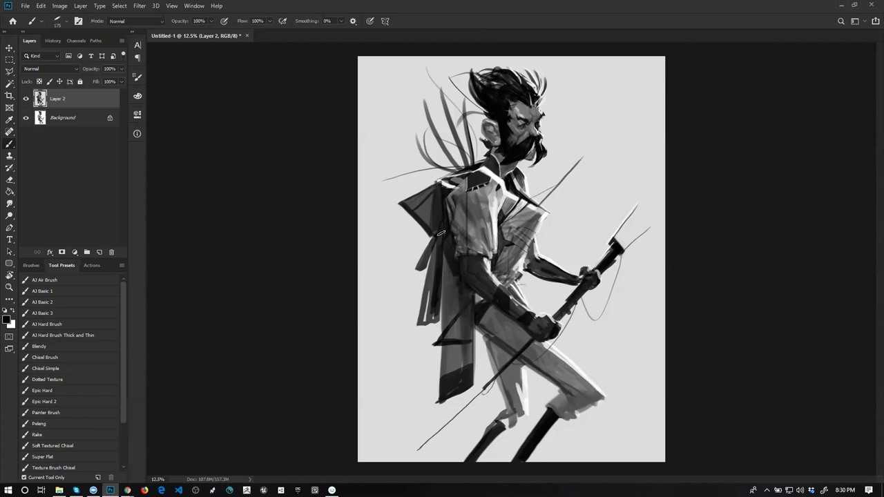
- Draw thin light lines down the flap's inner edge, along the back below it, and around the sleeve cuff, undoing rejected strokes
key(x)
drag(438, 235, 457, 274)
key(ctrl+z)
drag(437, 235, 454, 268)
mouse_move(435, 182)
mouse_down()
mouse_move(428, 234)
mouse_move(440, 232)
mouse_up()
drag(422, 220, 434, 185)
key(ctrl+z)
mouse_move(461, 258)
mouse_down()
mouse_move(473, 261)
mouse_move(466, 275)
mouse_up()
key(ctrl+plus)
key(x)
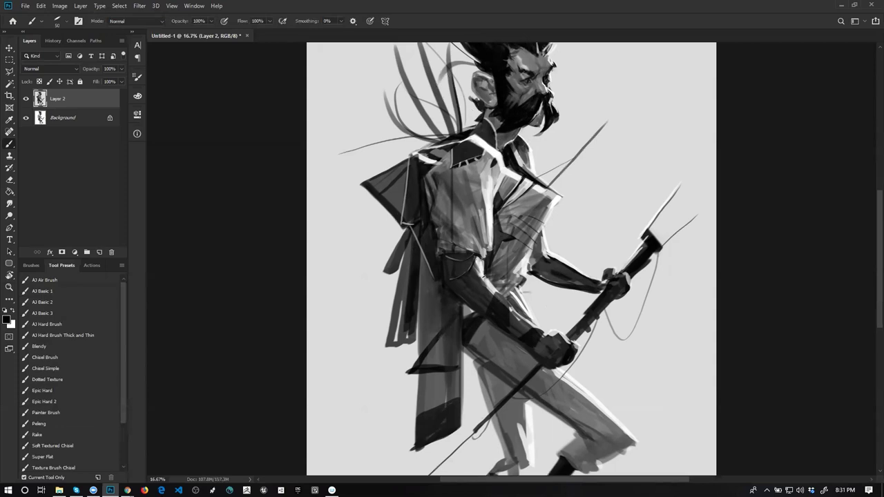
click(141, 6)
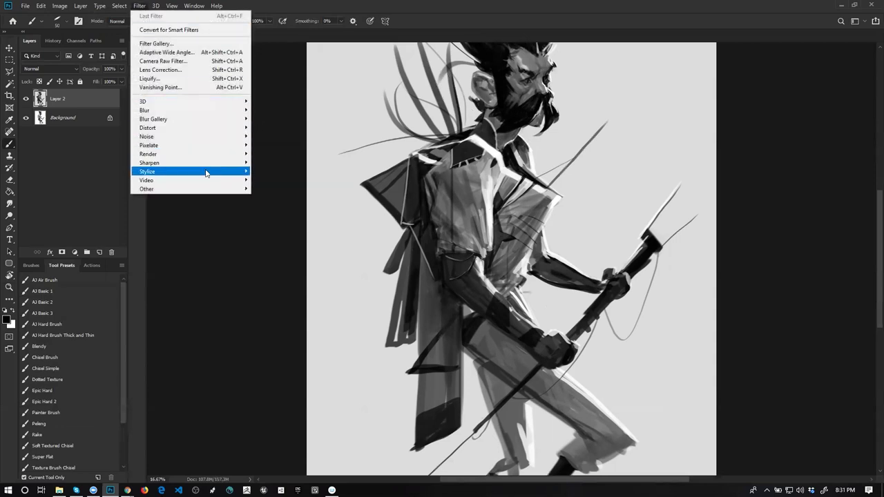
mouse_move(207, 172)
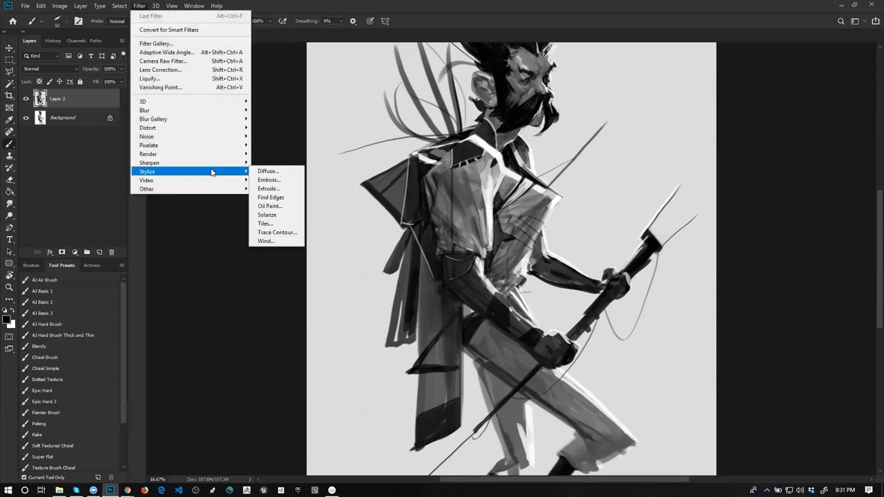
click(449, 17)
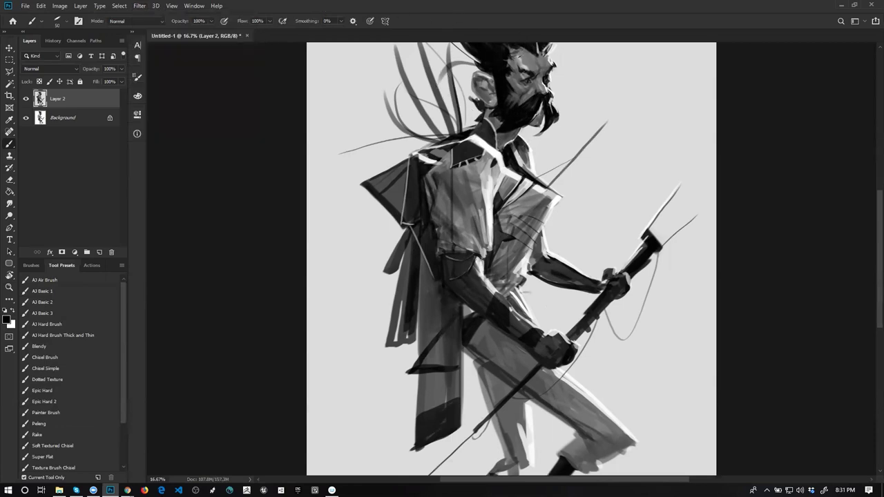
- Mirror the canvas, try a stroke along the far chest panel and undo it
key(x)
key(x)
alt+click(535, 180)
alt+click(535, 179)
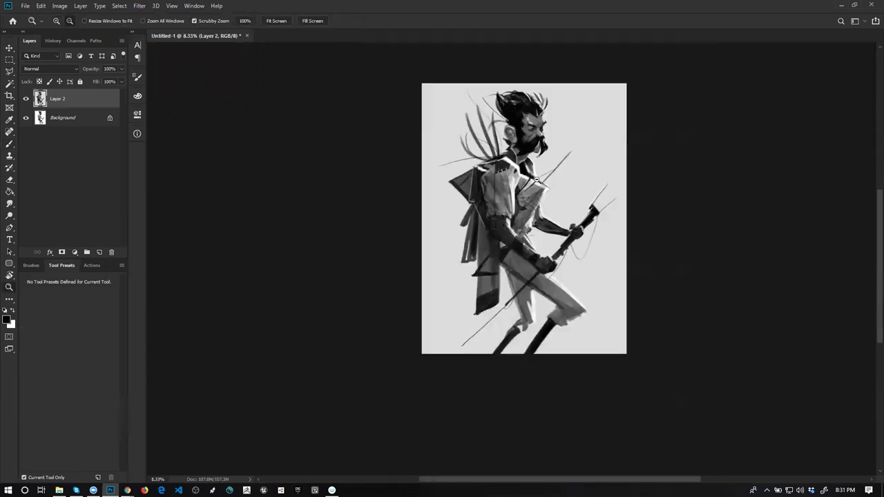
key(ctrl+shift+h)
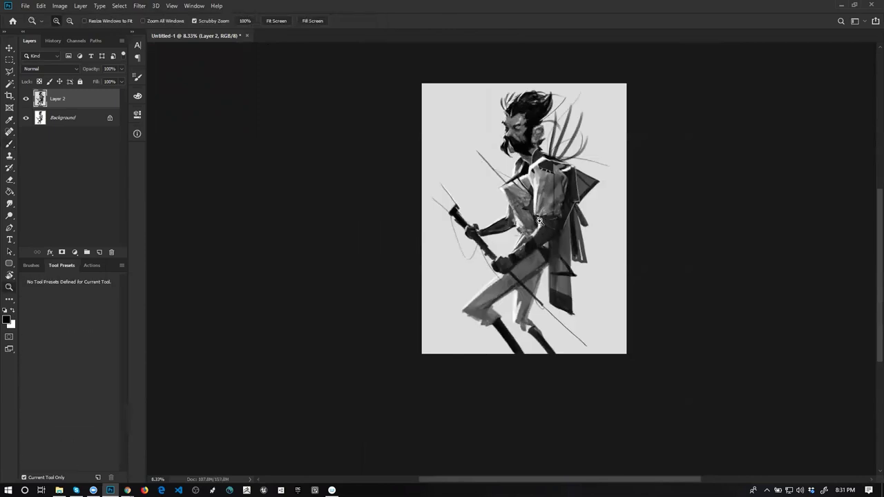
ctrl+click(537, 166)
alt+click(512, 188)
alt+click(507, 183)
drag(491, 197, 504, 208)
key(ctrl+z)
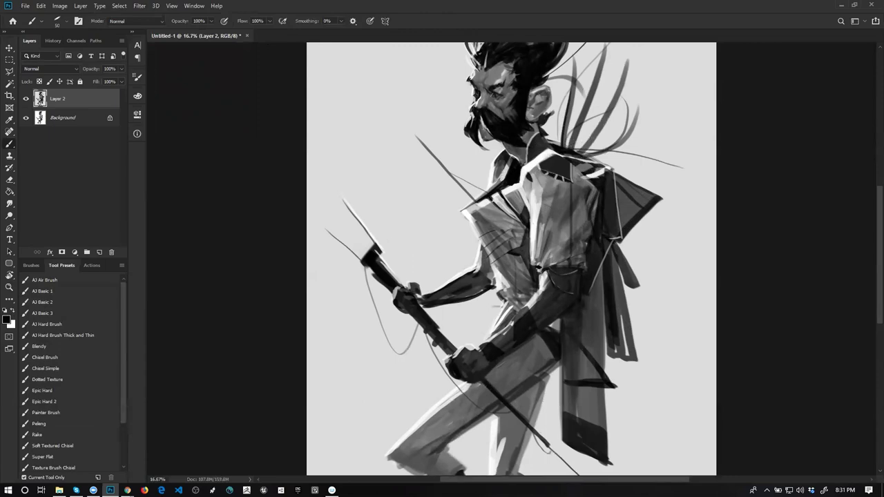
- Examine the figure's head, torso and overall silhouette both mirrored and unmirrored, close up and from a distance
alt+click(510, 214)
alt+click(511, 214)
alt+click(511, 214)
ctrl+click(516, 218)
ctrl+click(516, 218)
ctrl+click(518, 218)
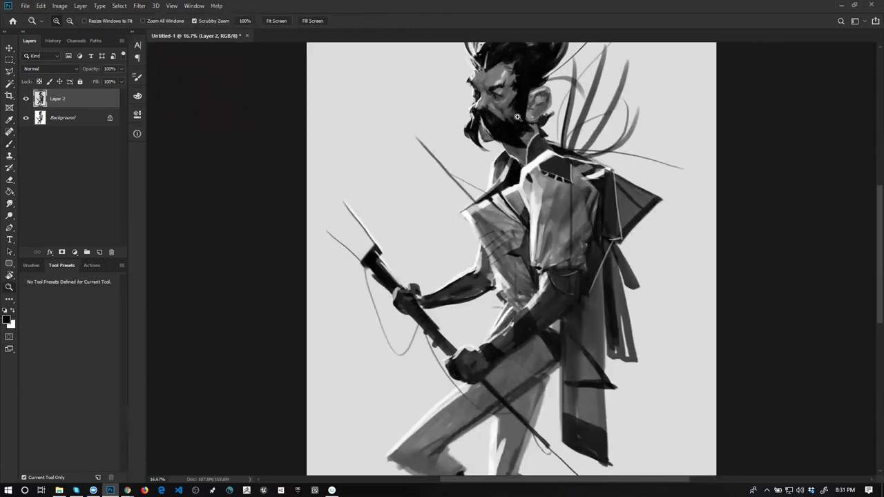
click(507, 75)
key(b)
key(x)
key([)
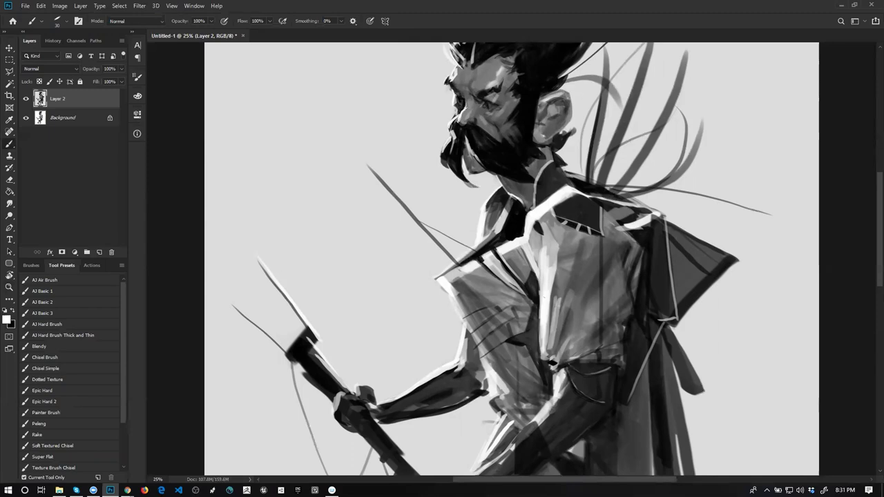
key(z)
alt+click(462, 147)
alt+click(462, 147)
alt+click(462, 147)
alt+click(462, 147)
key(ctrl+shift+h)
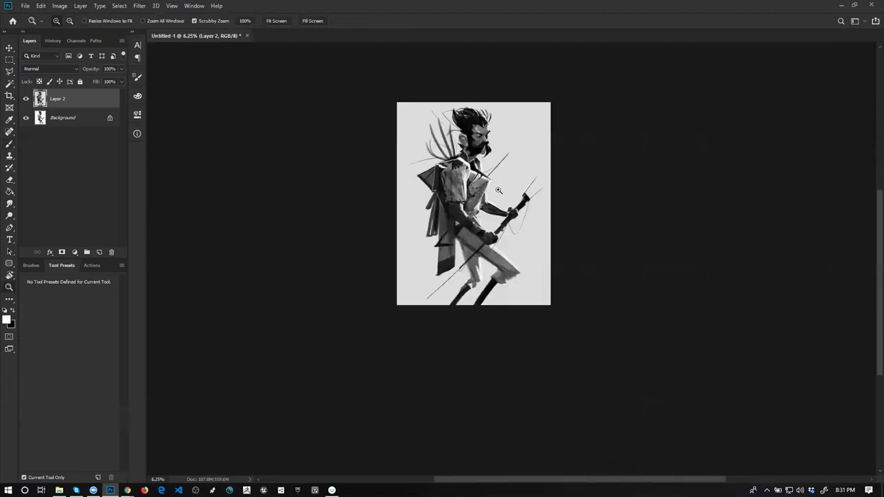
click(498, 190)
click(498, 190)
click(499, 190)
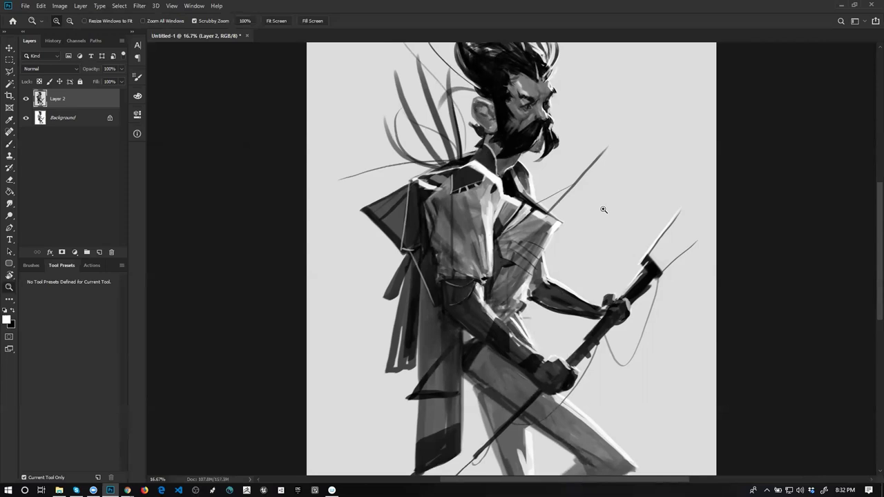
- Draw a thin white rim line along the top of the near shoulder toward the neck
click(442, 189)
key(b)
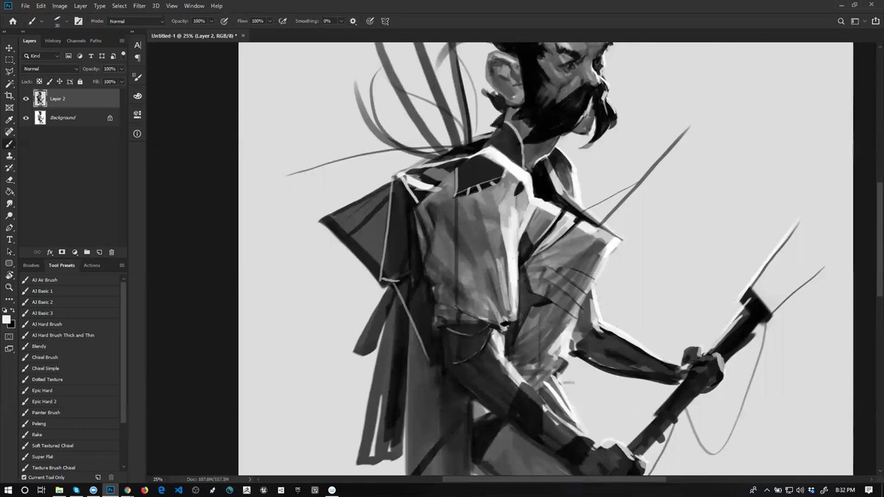
drag(407, 175, 490, 138)
- Try a light stroke along the back of the neck above the collar and undo it
key(z)
alt+click(528, 187)
alt+click(527, 187)
click(528, 185)
click(528, 185)
click(525, 172)
key(b)
mouse_move(512, 118)
mouse_down()
mouse_move(489, 143)
mouse_move(509, 127)
mouse_move(497, 107)
mouse_up()
key(ctrl+z)
key(x)
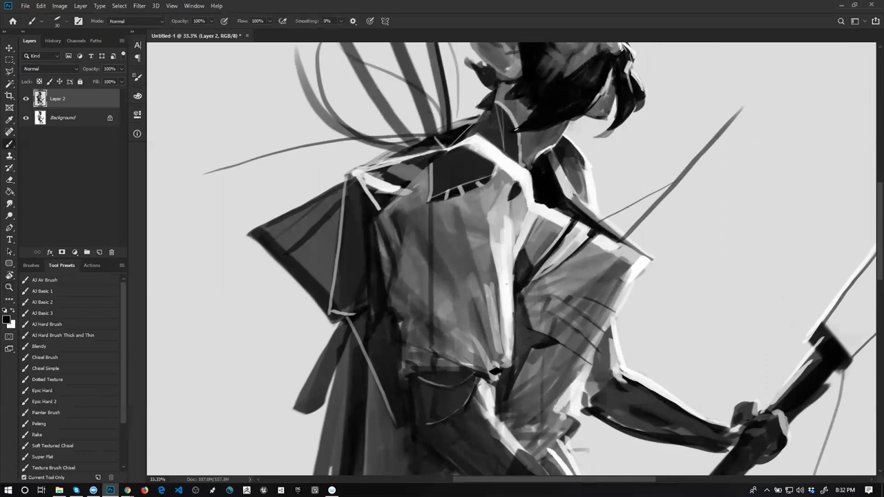
- Examine the shoulder, shirt and whole figure, sampling greys from the near sleeve
key(z)
alt+click(545, 132)
alt+click(546, 136)
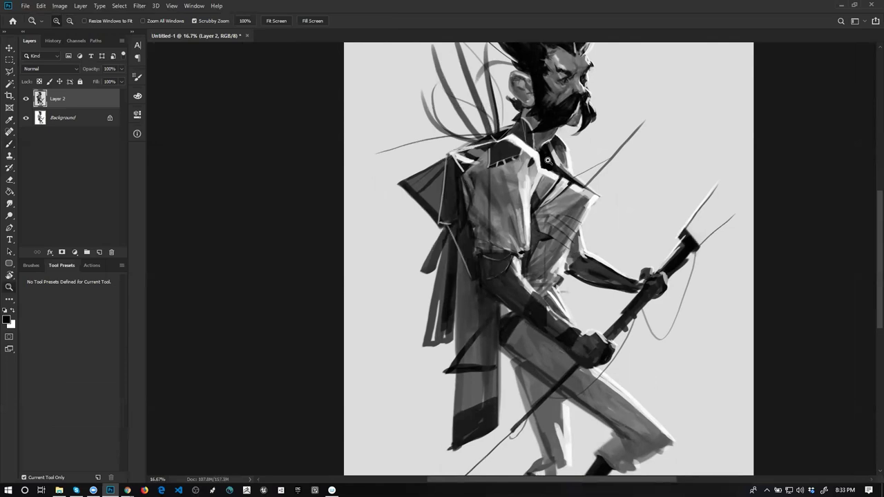
click(526, 194)
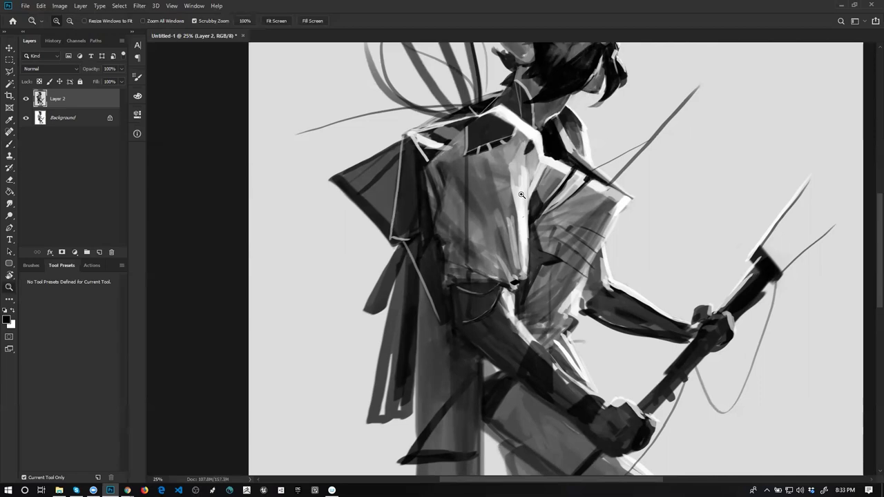
key(b)
alt+click(457, 148)
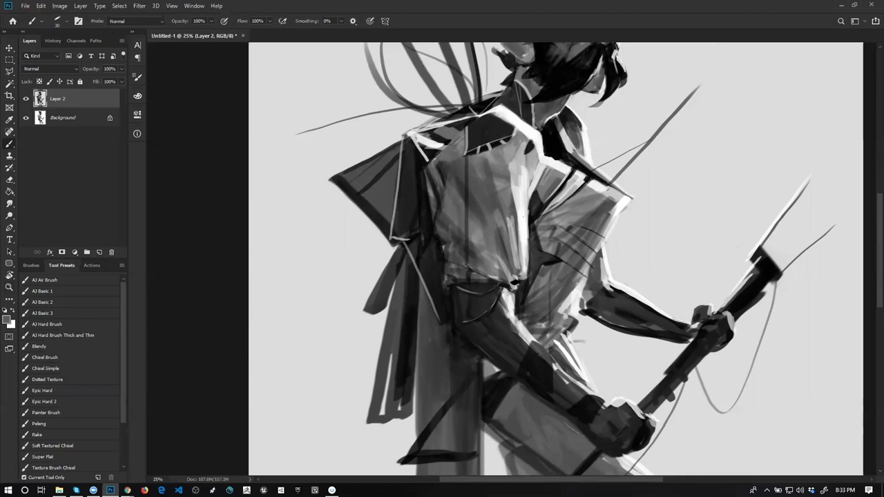
alt+click(462, 182)
key(z)
alt+click(462, 187)
alt+click(460, 188)
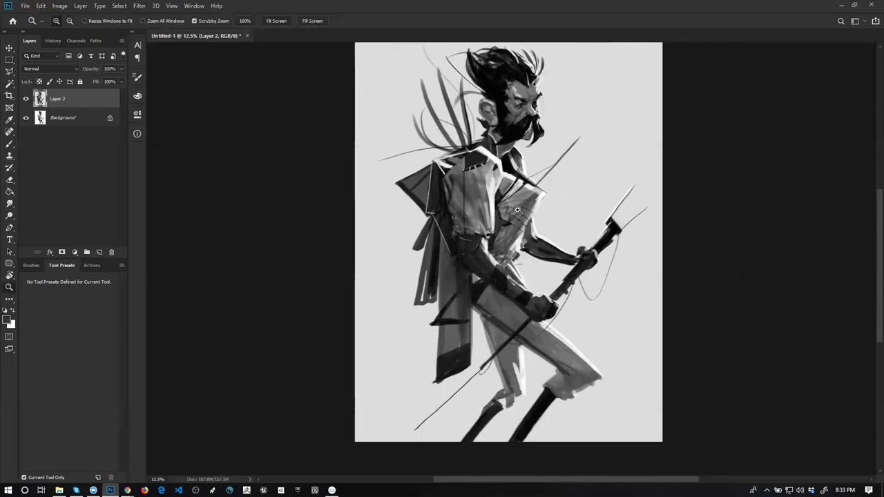
key(b)
- Mirror the canvas and paint white rim strokes down the front edge of the far chest panel to its lower hem
key(ctrl+shift+h)
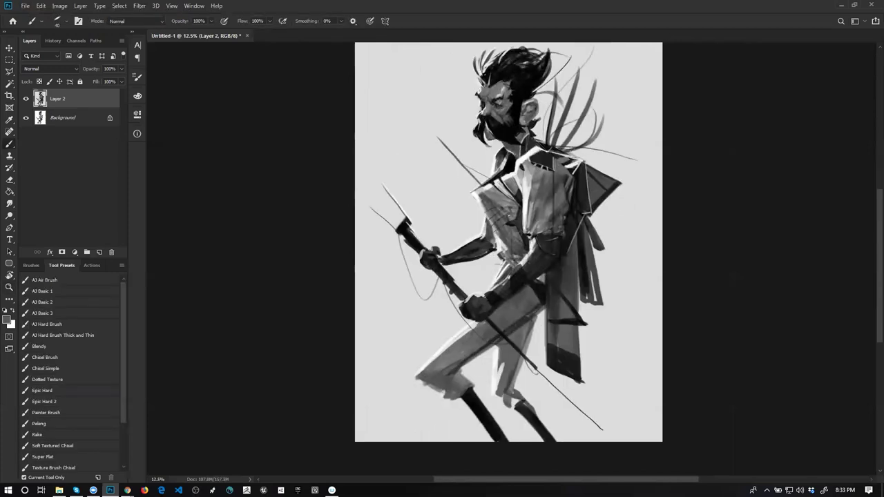
key(z)
click(511, 227)
key(b)
key(d)
key(x)
drag(467, 190, 495, 235)
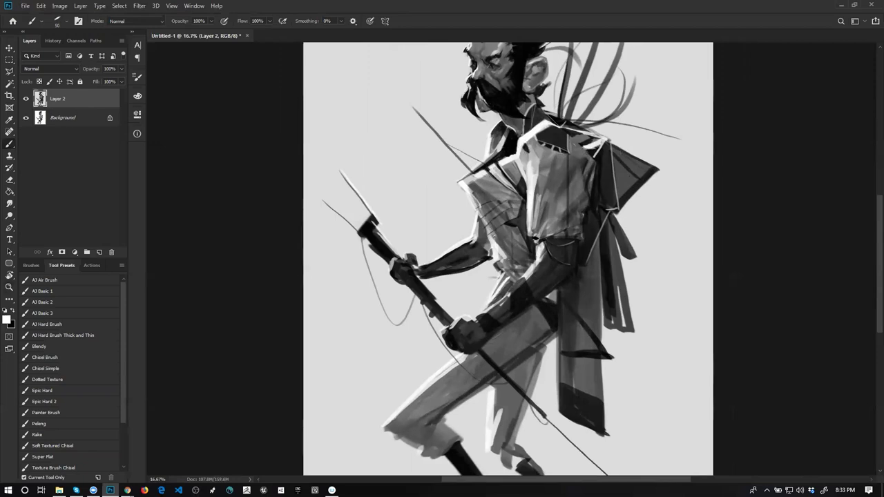
key(bracketright)
drag(505, 244, 523, 270)
- Examine the mirrored figure's overall silhouette and the details around its waist and shoulder
key(z)
click(523, 273)
alt+click(523, 273)
alt+click(522, 273)
alt+click(522, 274)
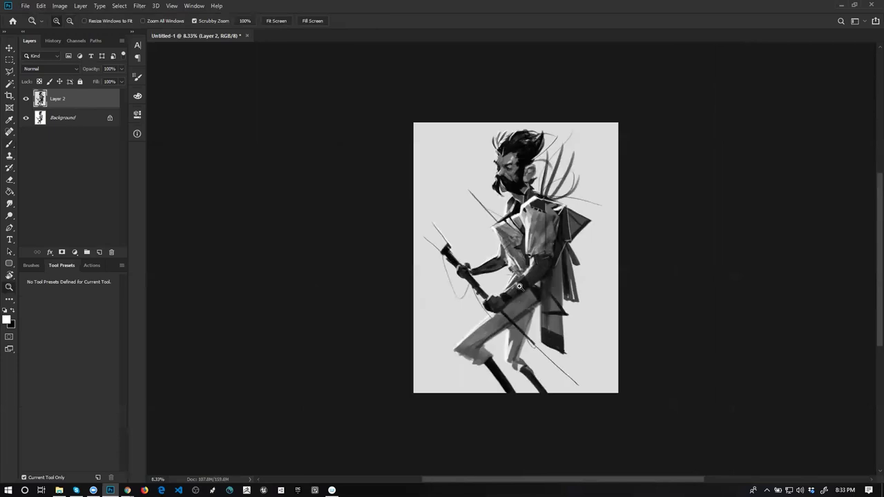
click(518, 279)
key(b)
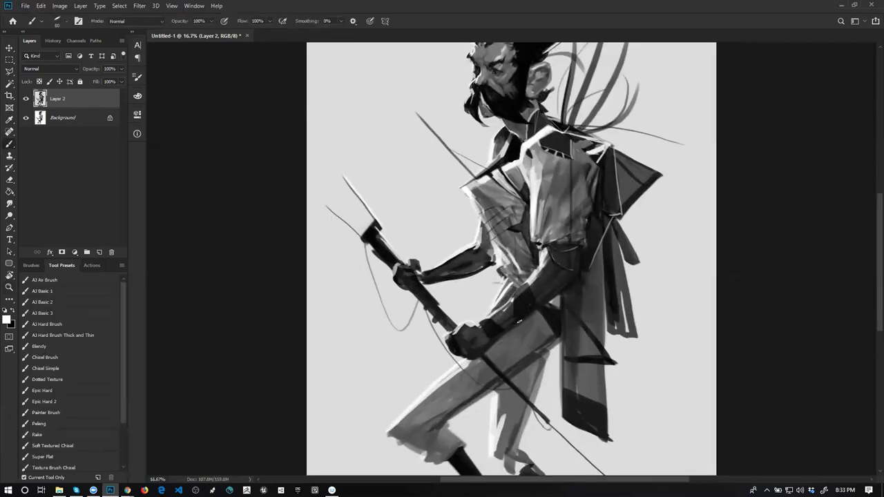
key(z)
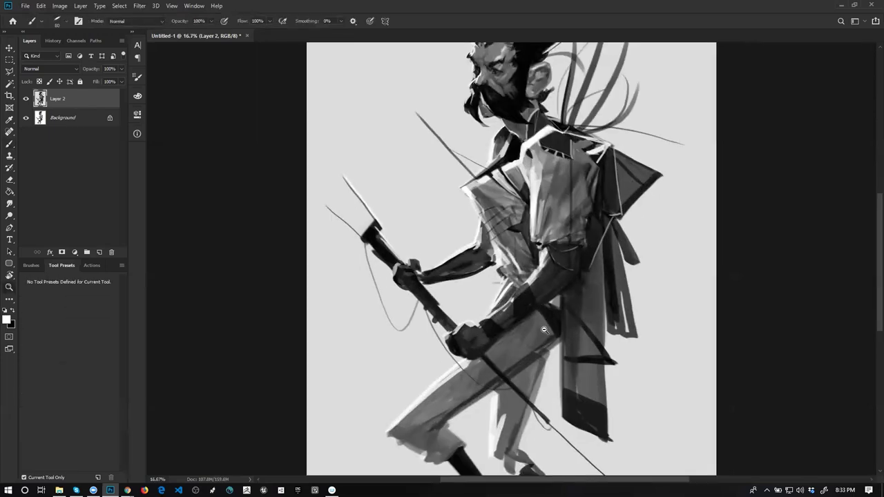
alt+click(543, 329)
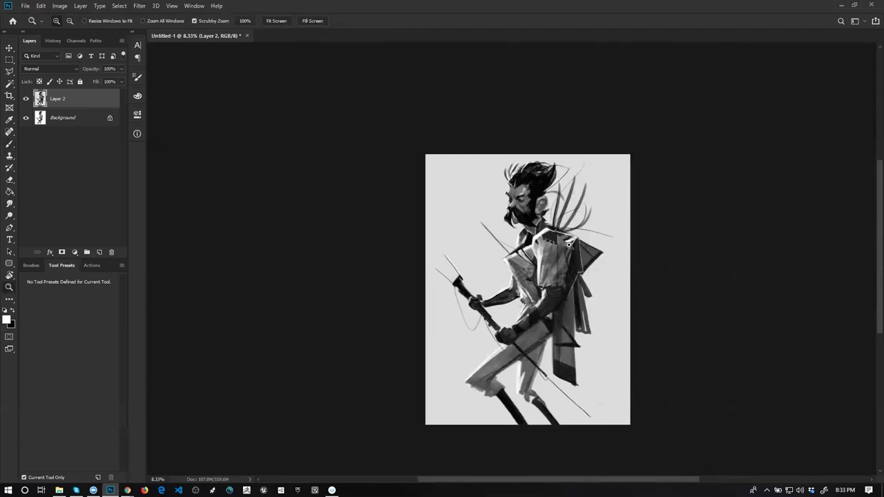
click(545, 236)
click(544, 237)
alt+click(544, 236)
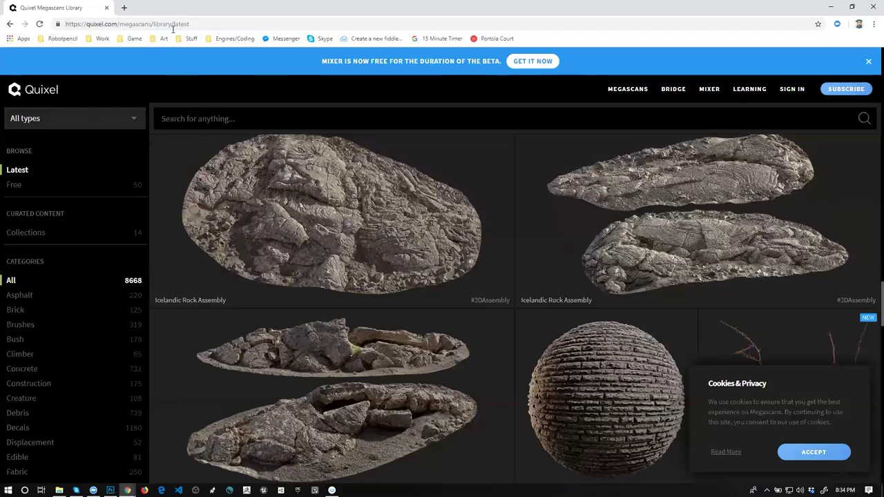
- Switch to the Chrome browser and search the web for "moana programming game"
click(178, 29)
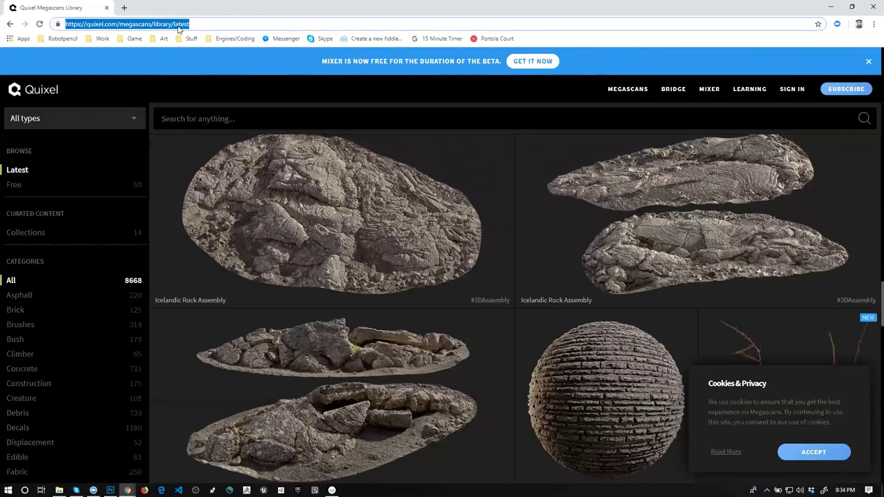
text(moana programming game)
key(Return)
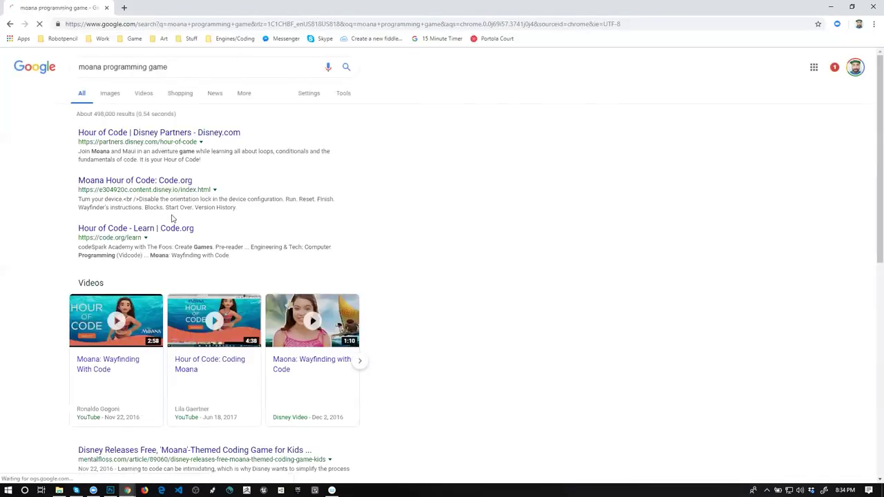
- Open Disney's Moana Hour of Code page and begin the activity, skipping the introduction video and the opening lesson dialogue
click(168, 181)
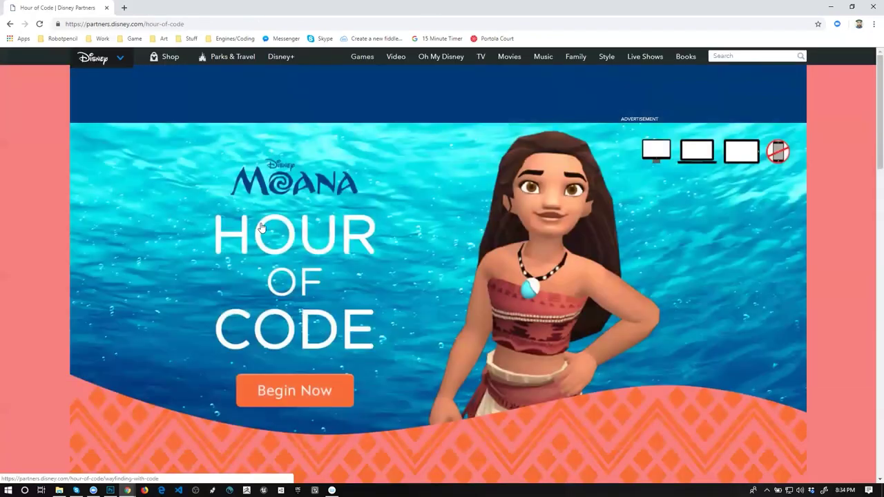
scroll(261, 228, down, 1)
click(288, 349)
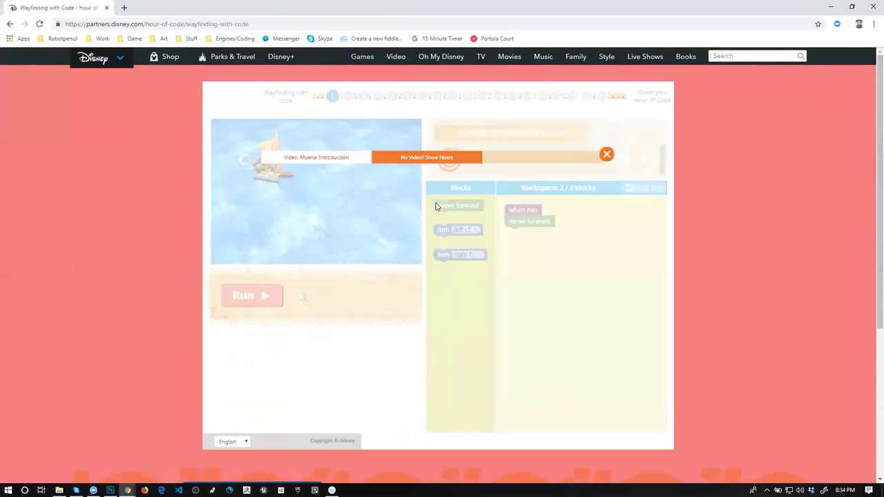
click(606, 153)
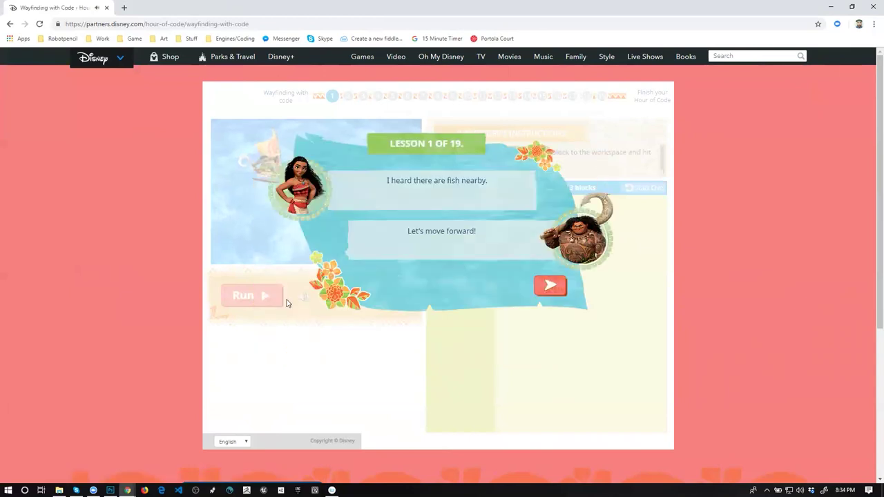
click(550, 285)
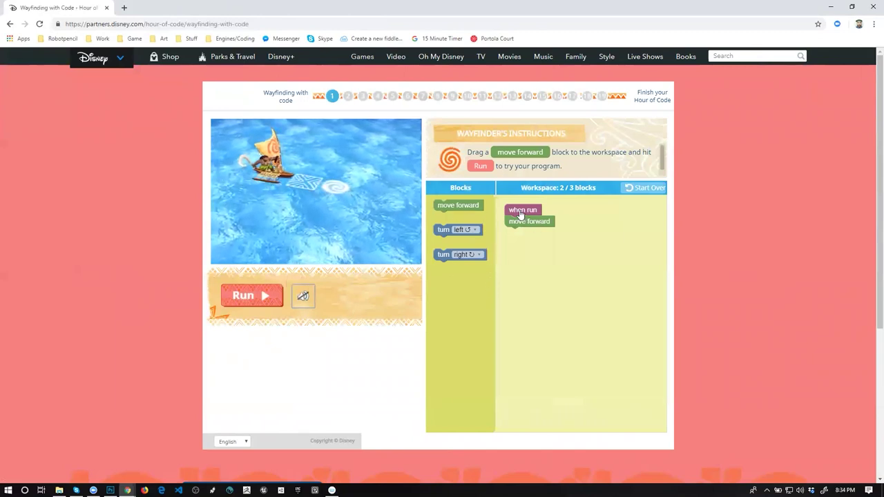
- Attach another move forward block to the lesson 1 program, run it, and close the browser to return to Photoshop
drag(458, 205, 523, 234)
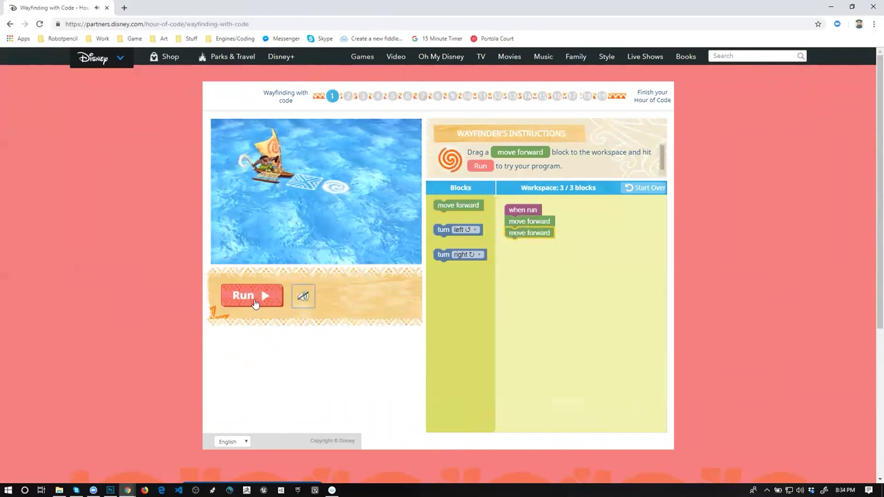
click(255, 297)
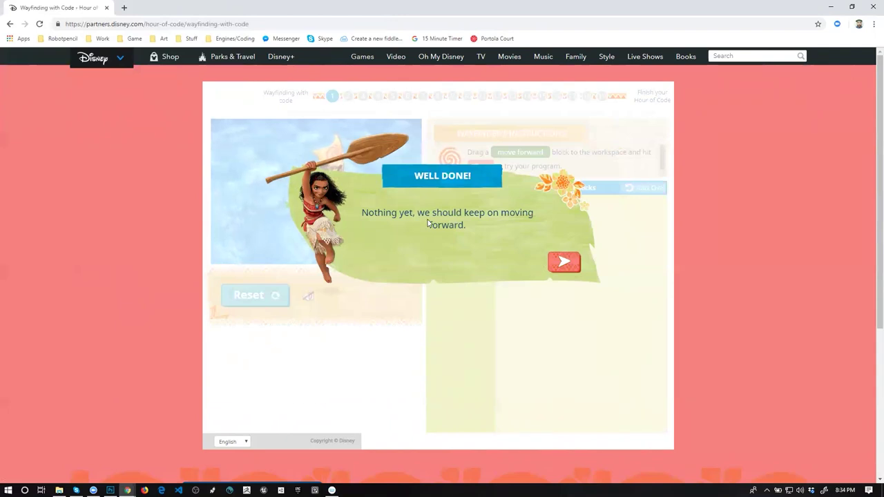
click(872, 7)
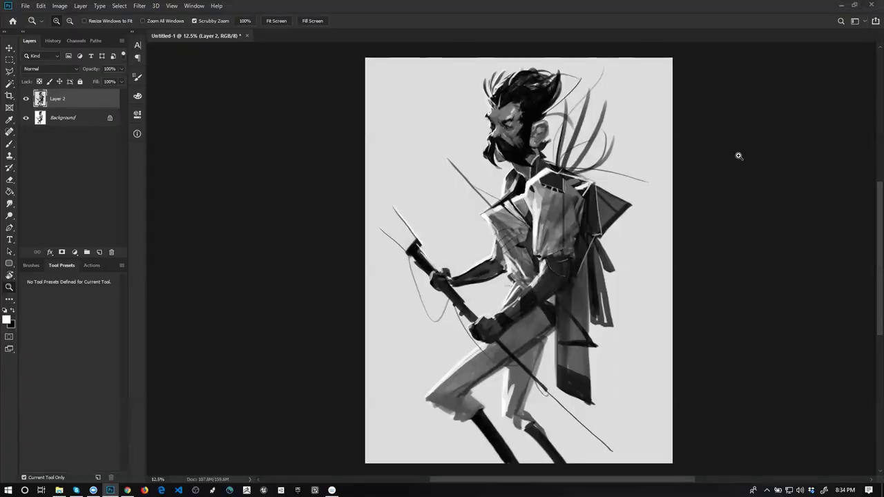
- Sample a light grey and brush a short stroke between the sideburn and the ear, then sample the hair's black
click(738, 155)
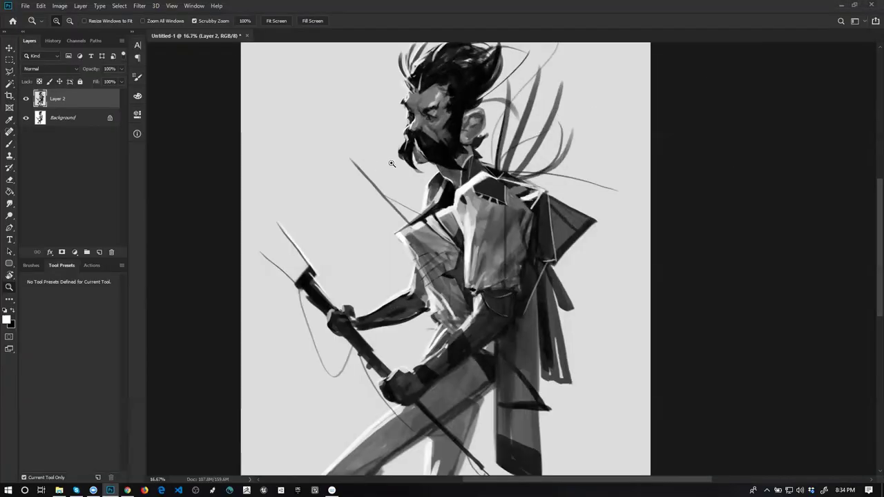
click(477, 131)
key(b)
alt+click(462, 106)
drag(459, 116, 454, 128)
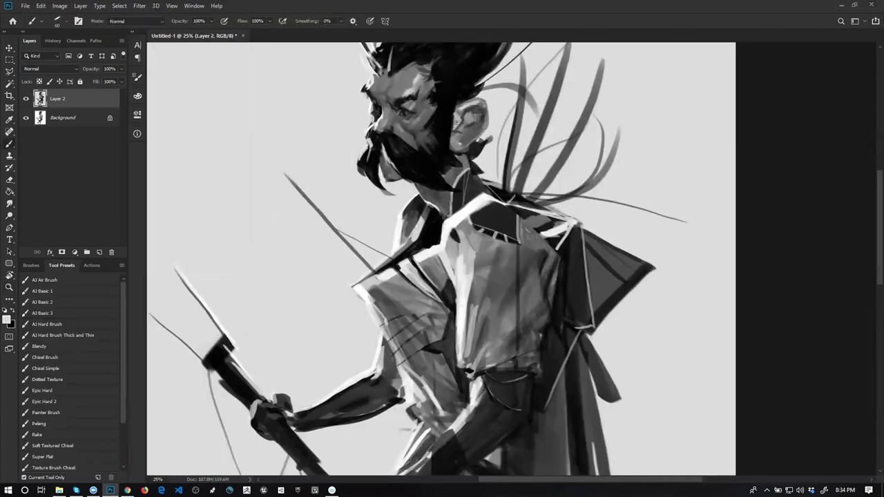
alt+click(453, 106)
key(z)
alt+click(455, 166)
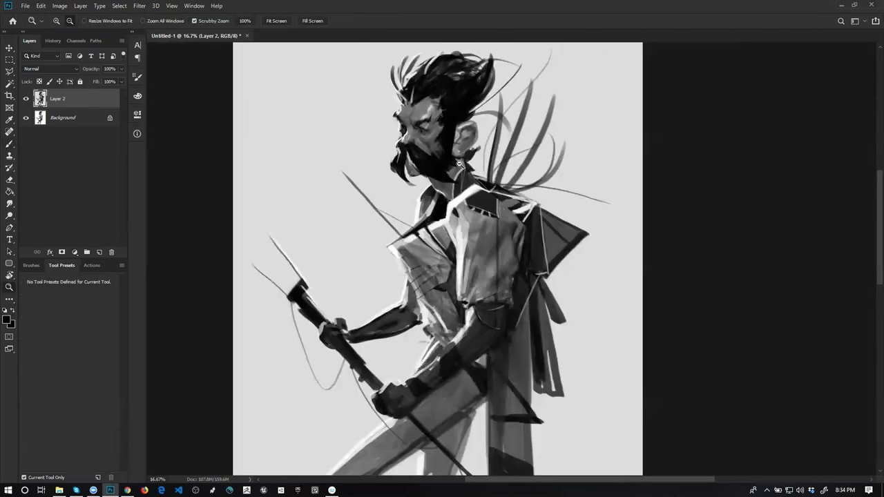
alt+click(455, 175)
- Mirror the canvas and paint black strokes around the moustache's hanging end and the gap between shoulder flap and shirt back
key(ctrl+shift+h)
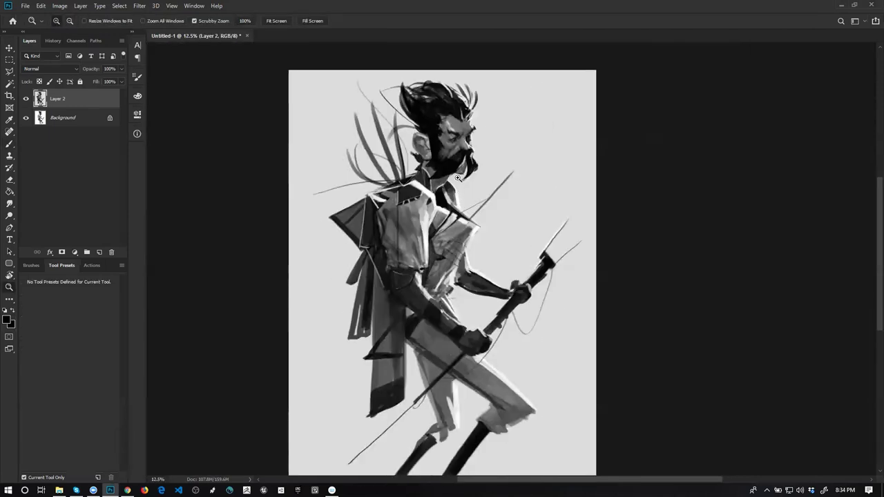
click(457, 164)
key(b)
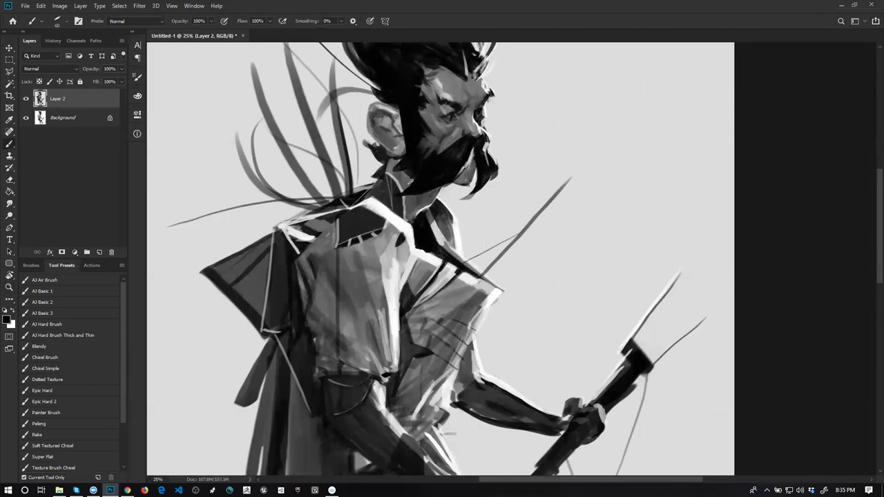
mouse_move(473, 192)
mouse_down()
mouse_move(465, 199)
mouse_move(484, 185)
mouse_move(469, 199)
mouse_move(475, 170)
mouse_up()
key(z)
alt+click(490, 183)
alt+click(490, 185)
key(b)
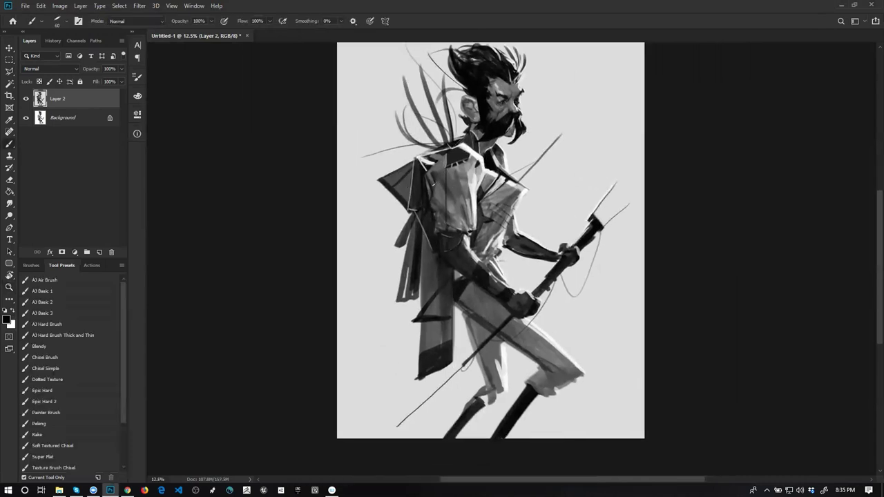
drag(428, 197, 422, 176)
- Paint white accent strokes at the top of the hanging cloth strip and down the front edge of the rear lower leg
key(z)
alt+click(439, 232)
click(440, 236)
key(b)
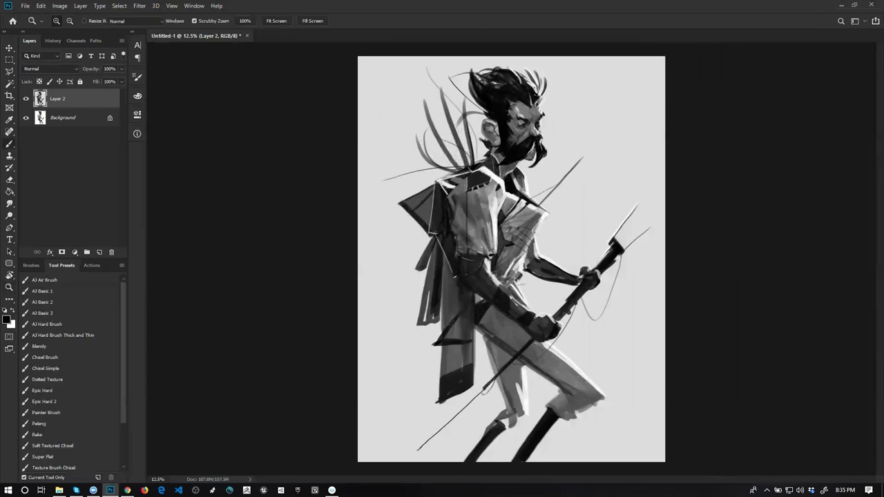
key(x)
drag(452, 275, 443, 292)
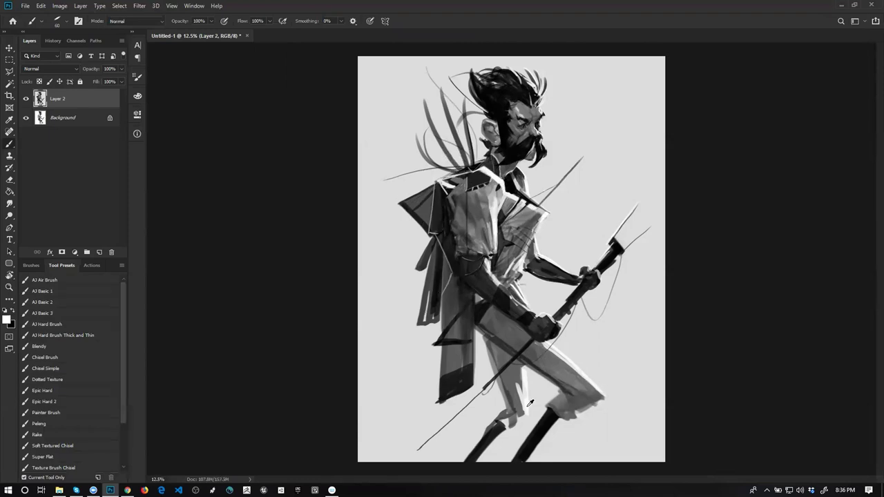
drag(518, 416, 477, 457)
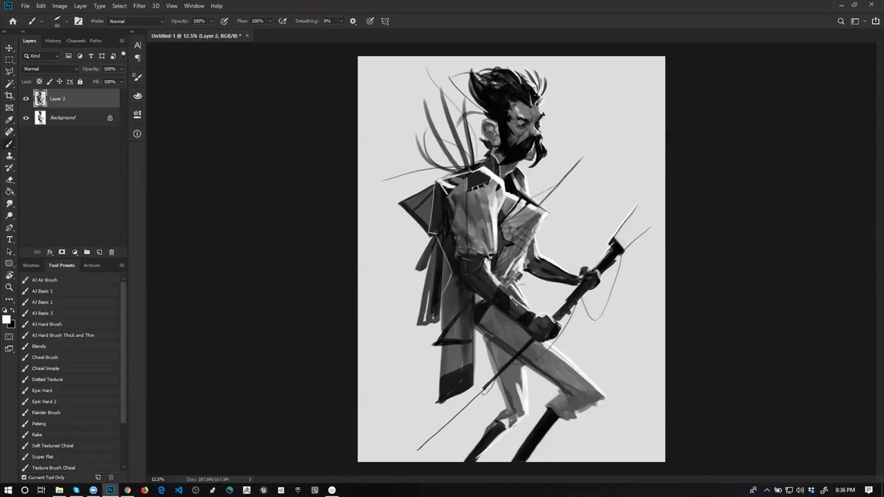